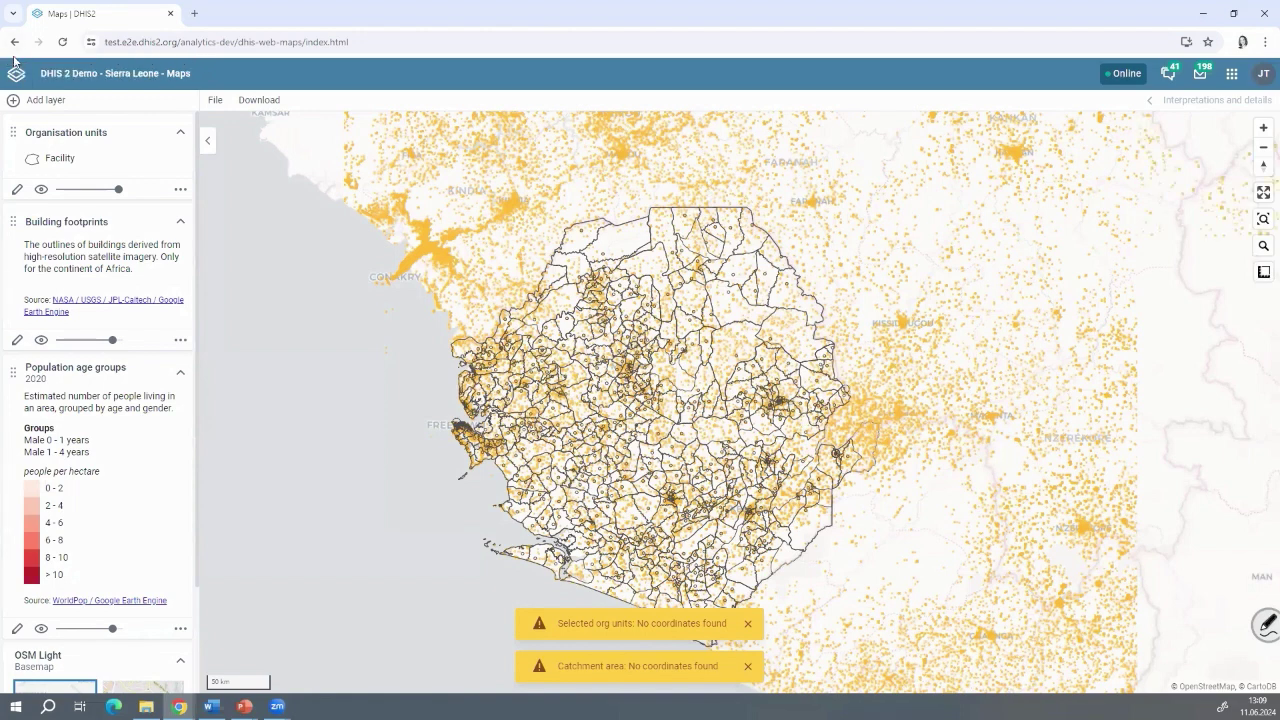
# Step: Return to the DHIS2 dashboard, search the apps for "map", and open the Maps app with a blank map
pyautogui.click(12, 76)
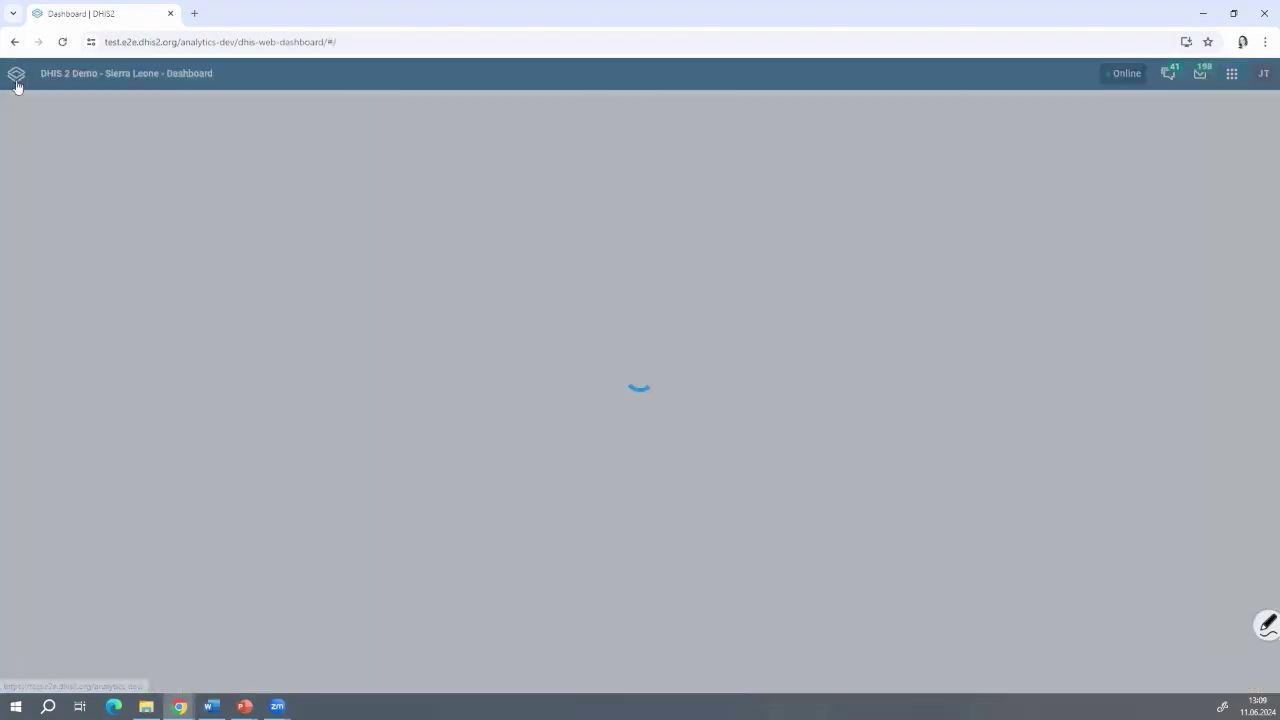
pyautogui.click(1232, 74)
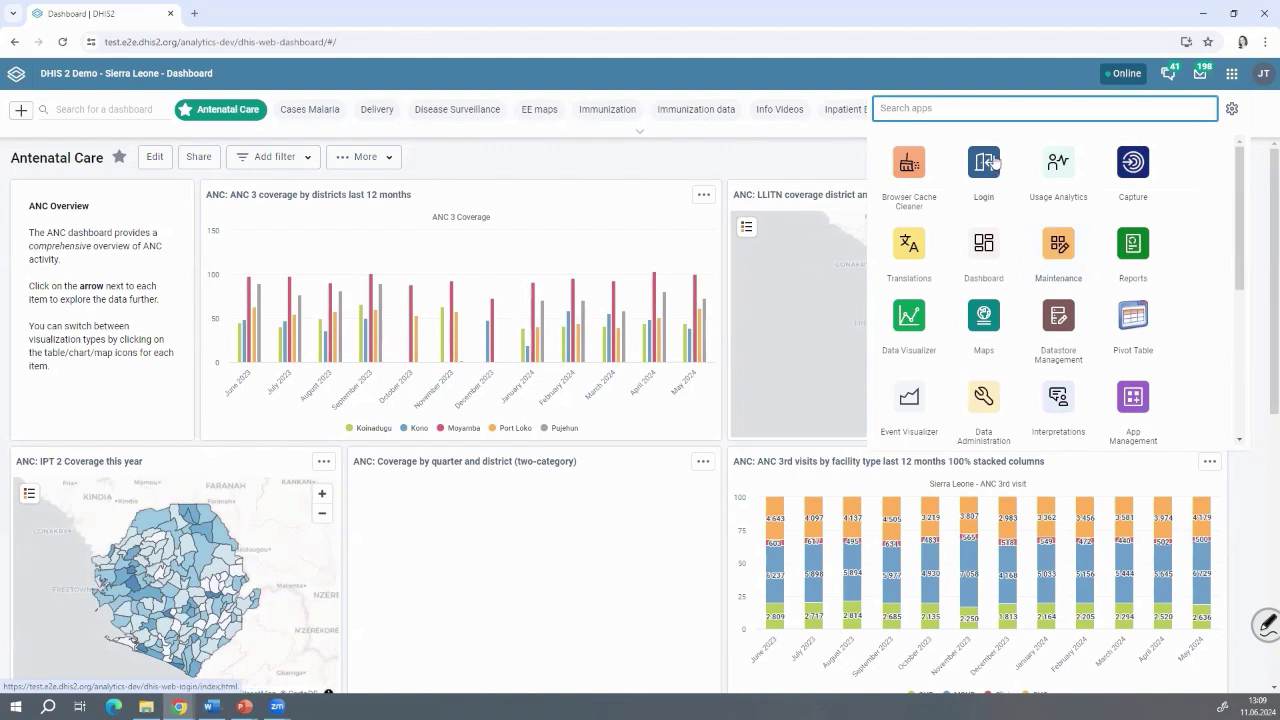
pyautogui.write('map')
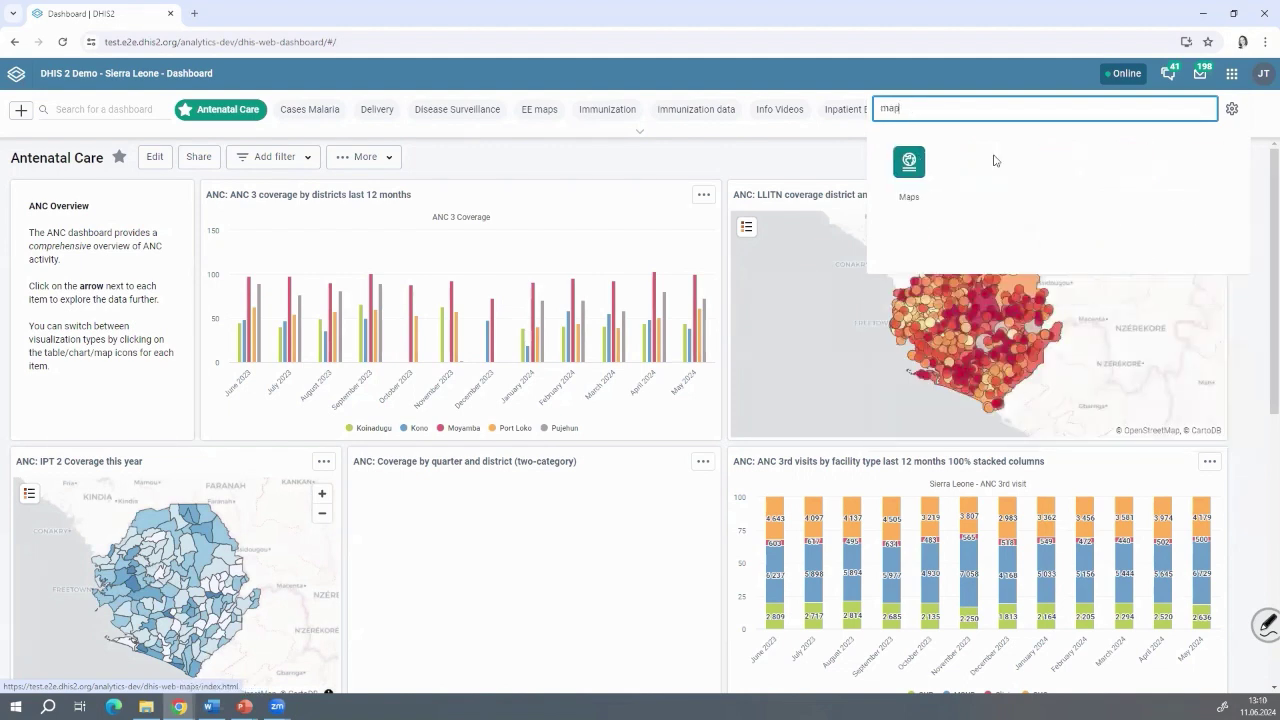
pyautogui.click(910, 161)
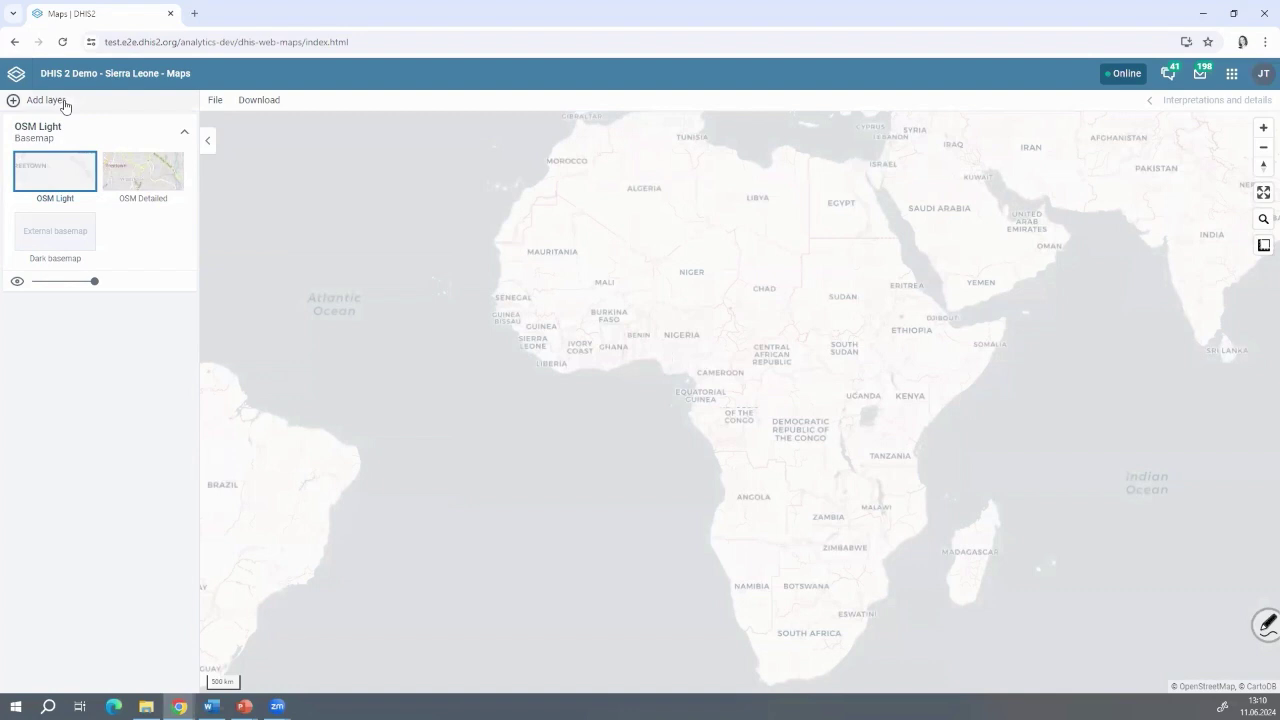
# Step: Start a new population age groups layer with the groups Male 0 - 1, Male 1 - 4, Female 0 - 1 and Female 1 - 4 years
pyautogui.click(46, 100)
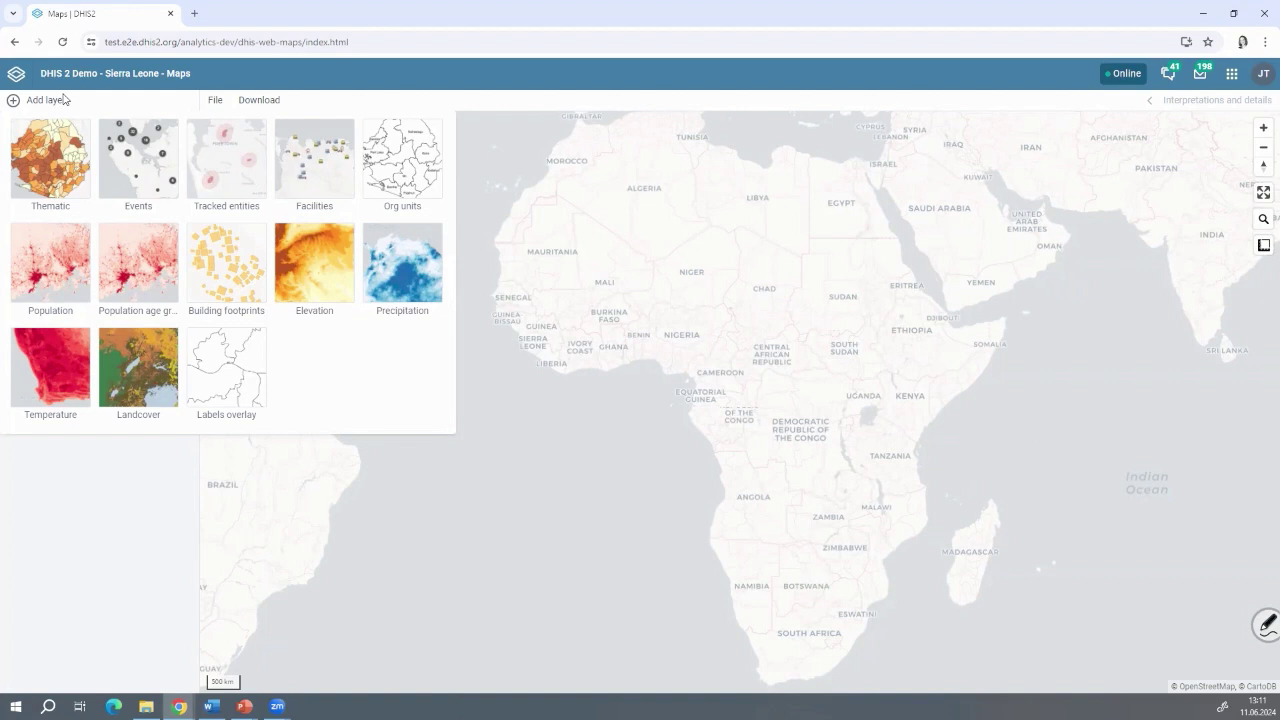
pyautogui.click(126, 278)
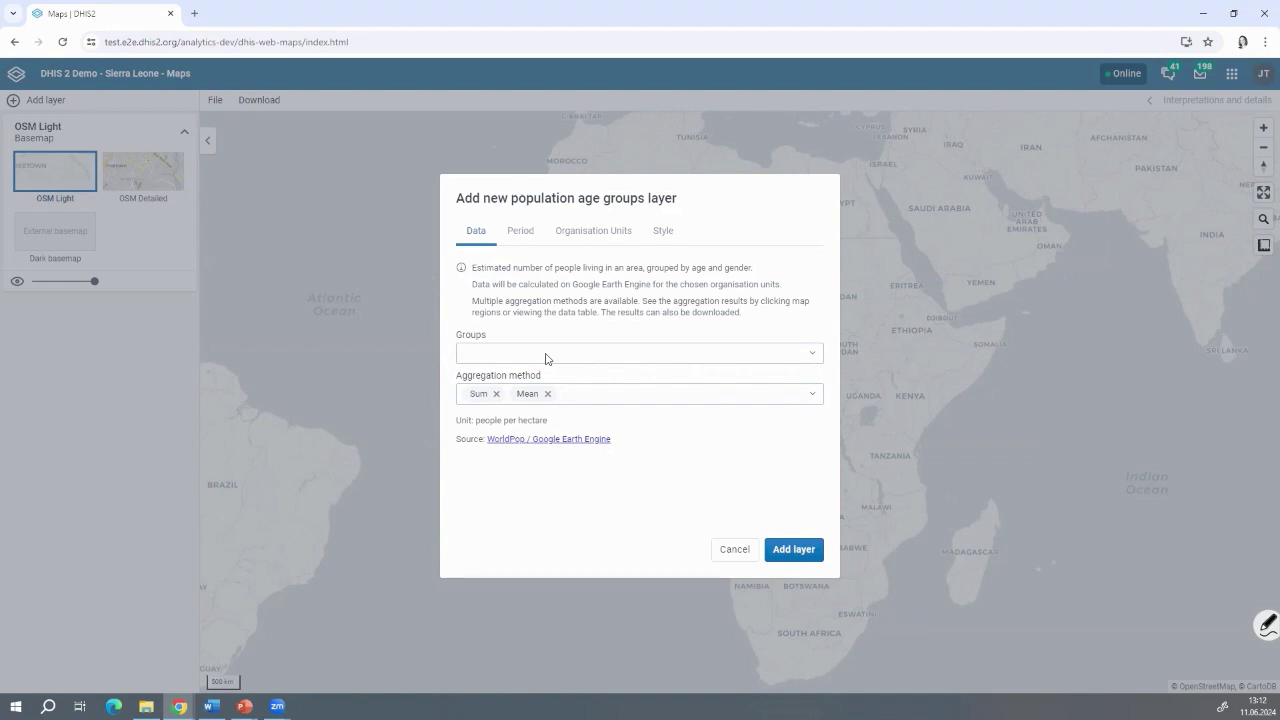
pyautogui.click(545, 358)
pyautogui.click(471, 376)
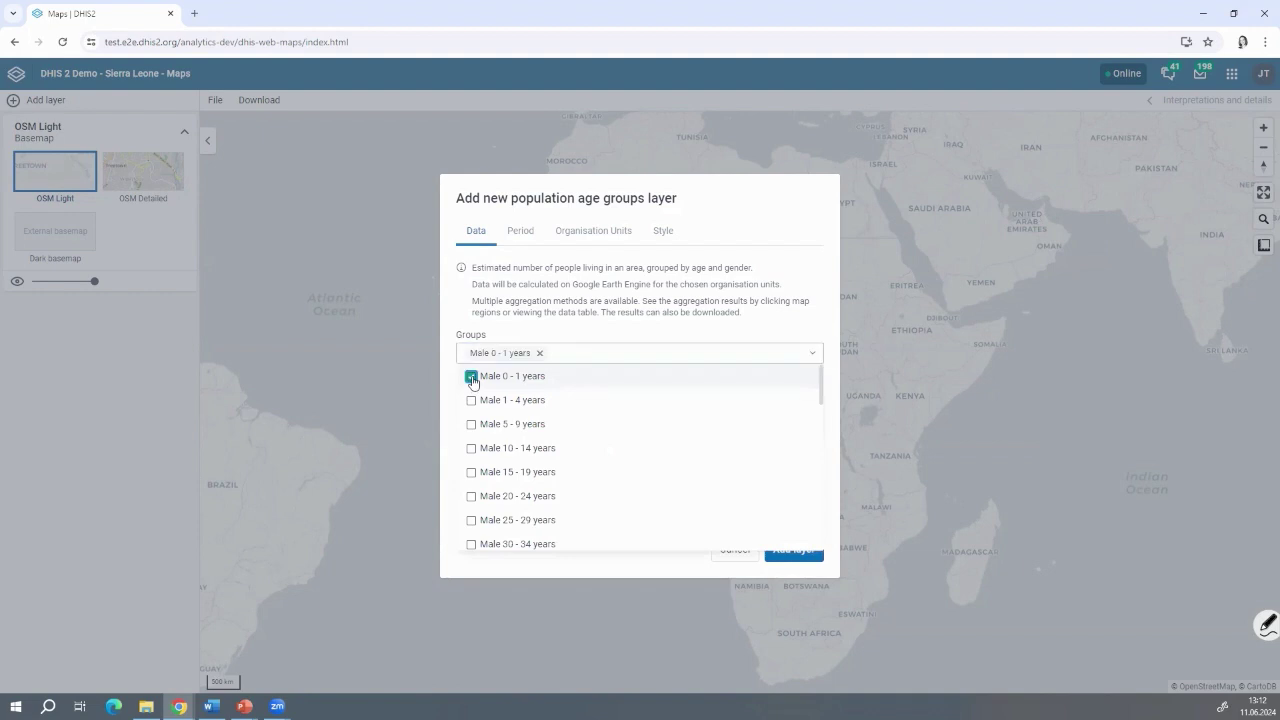
pyautogui.click(471, 401)
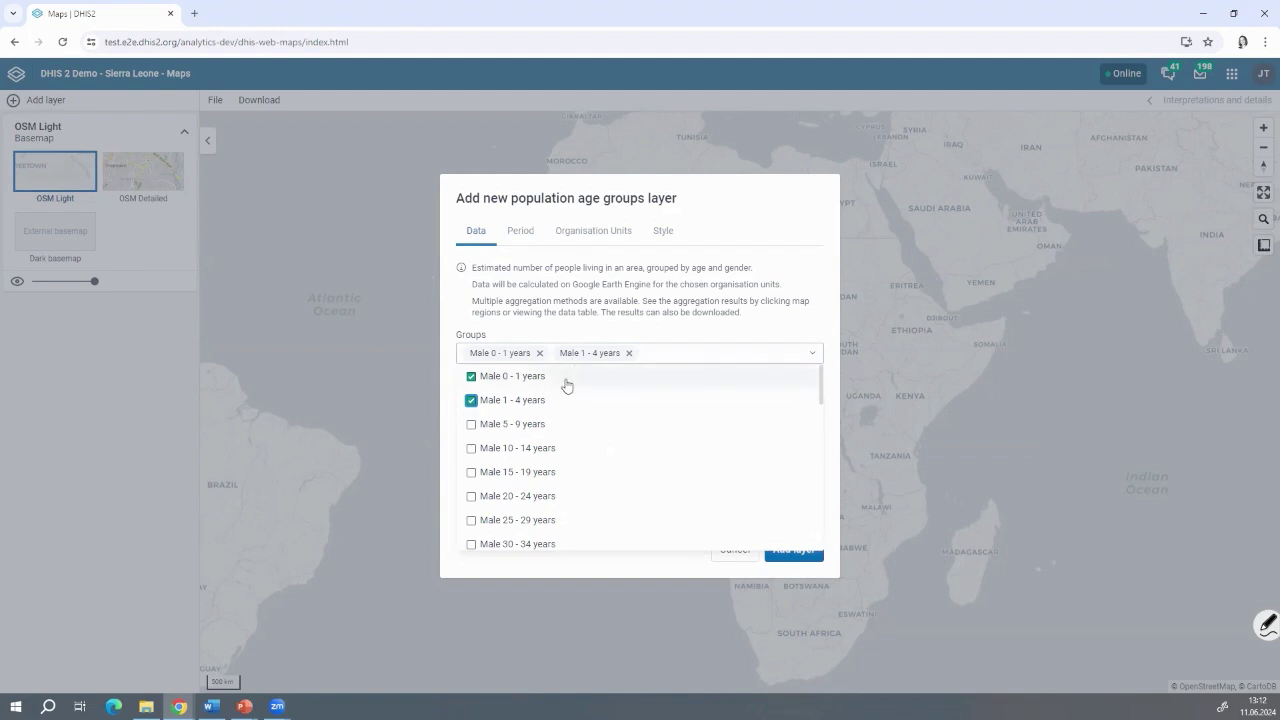
pyautogui.scroll(-4, 560, 400)
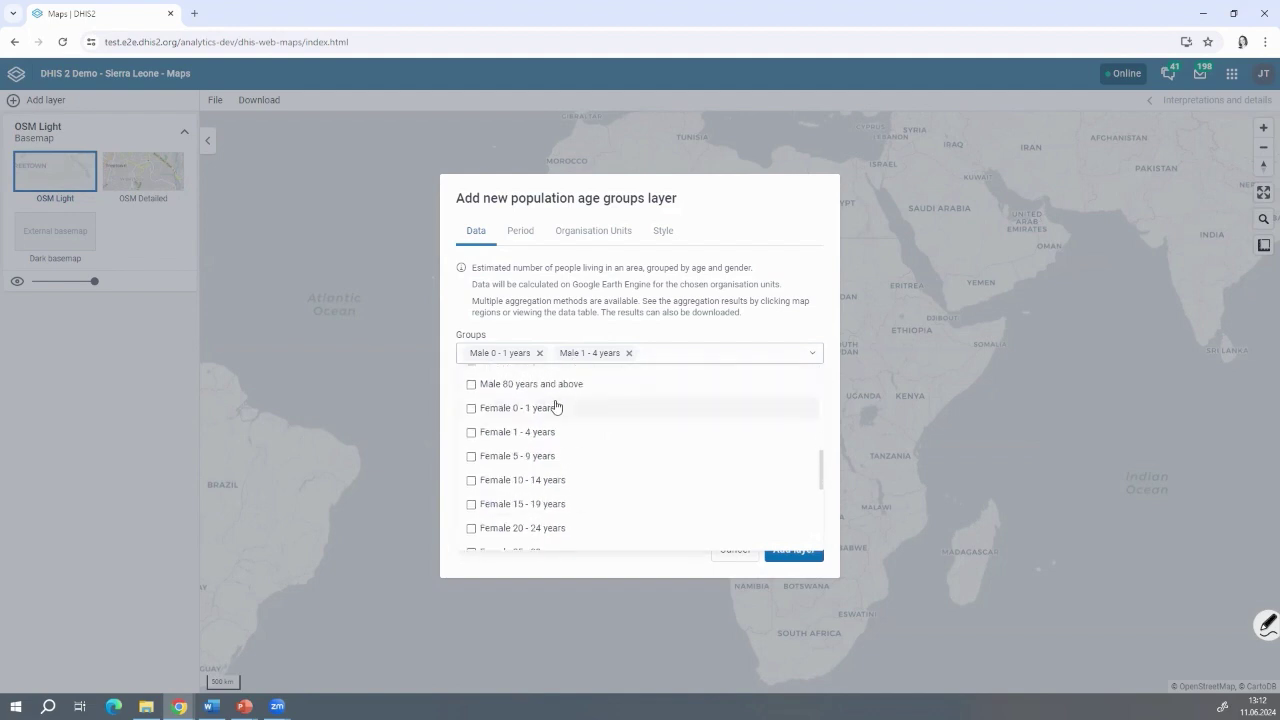
pyautogui.click(471, 410)
pyautogui.click(471, 432)
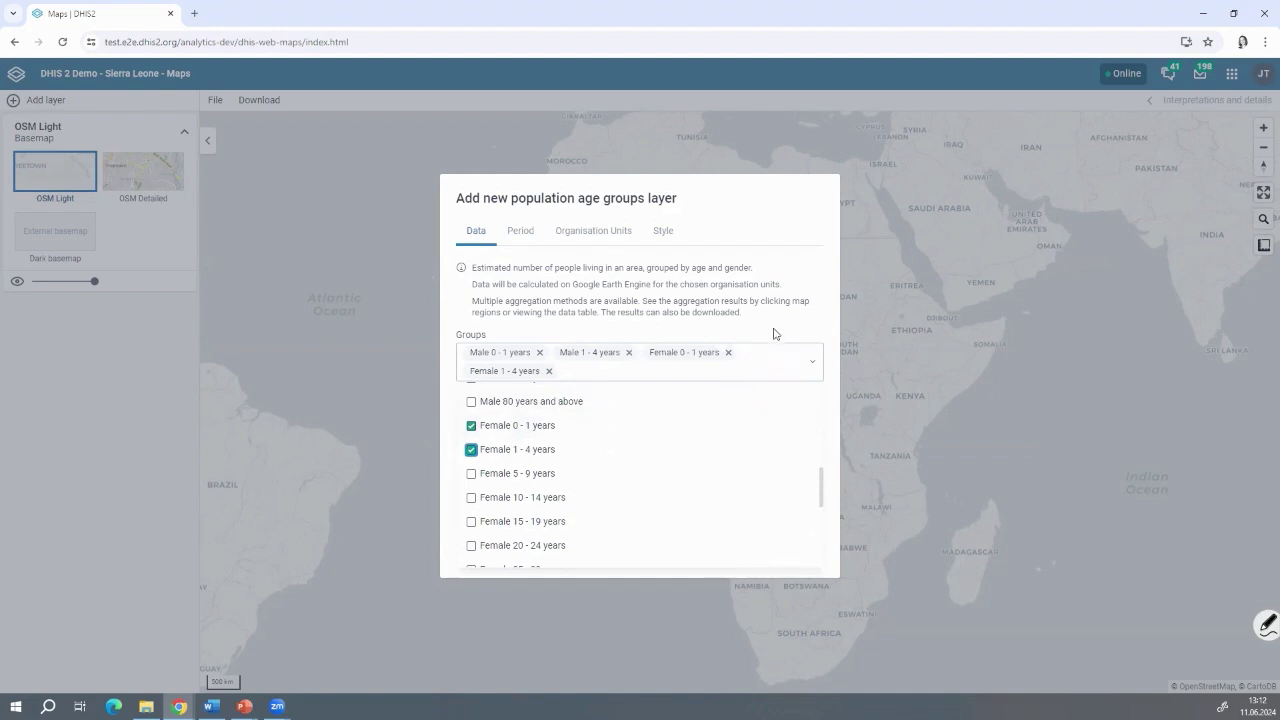
pyautogui.scroll(5, 586, 452)
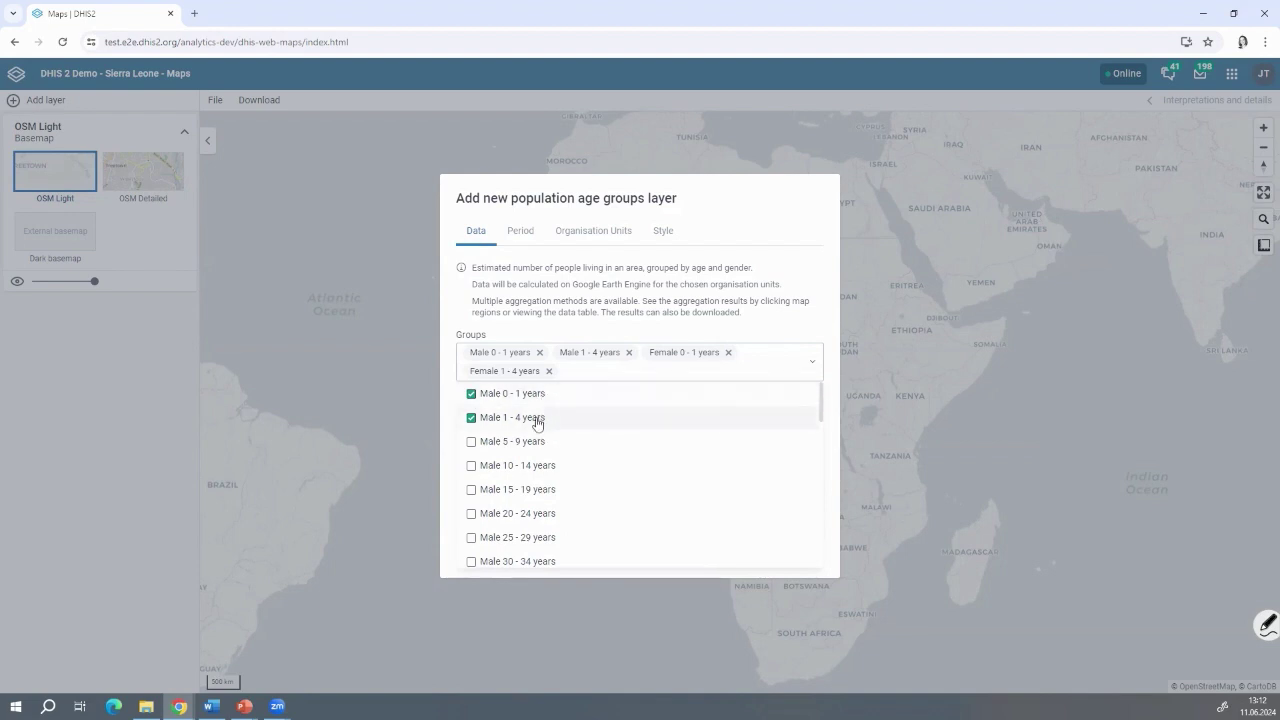
pyautogui.scroll(-3, 557, 453)
pyautogui.scroll(-3, 557, 455)
pyautogui.scroll(10, 557, 457)
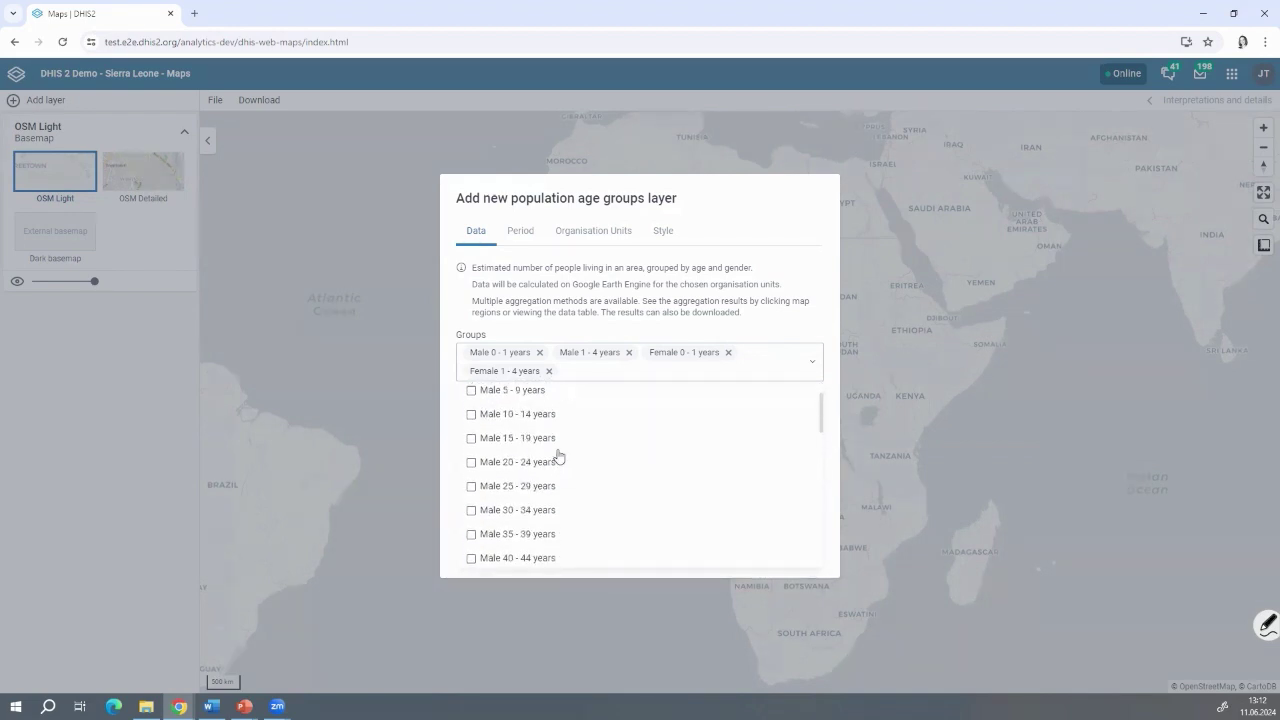
pyautogui.click(519, 240)
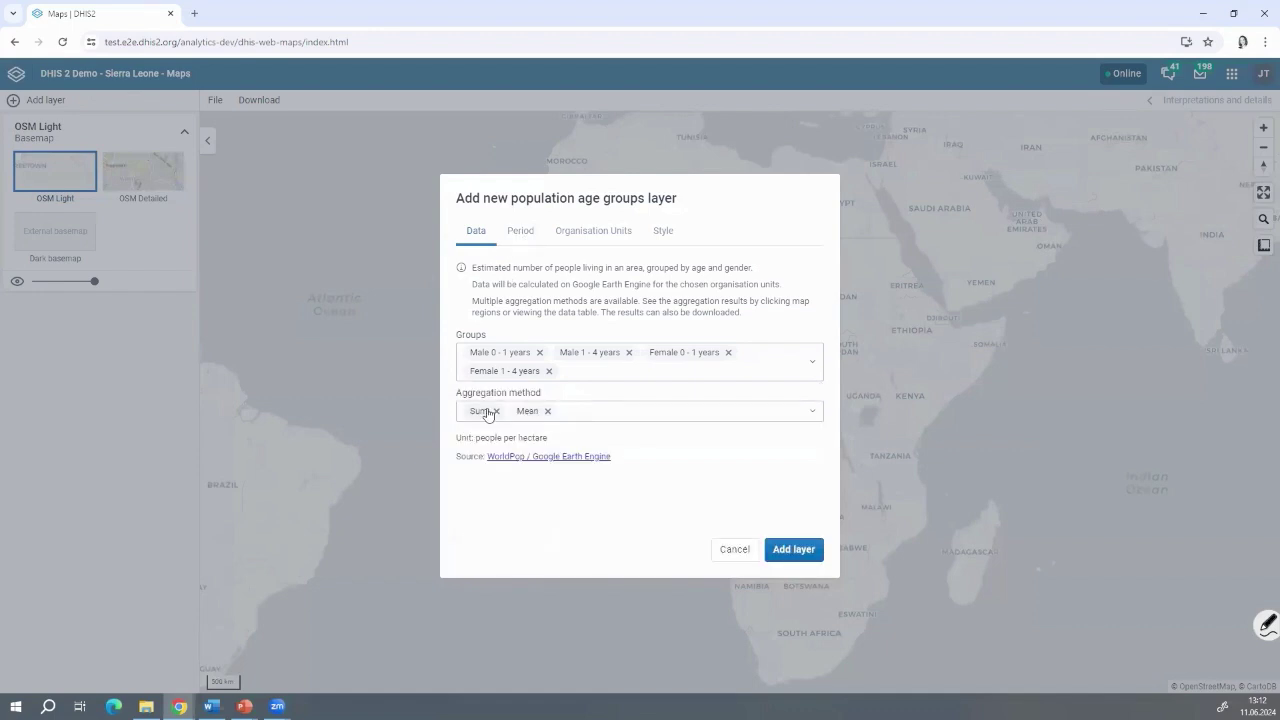
# Step: Remove Mean from the layer's aggregation methods and open its period settings
pyautogui.click(549, 414)
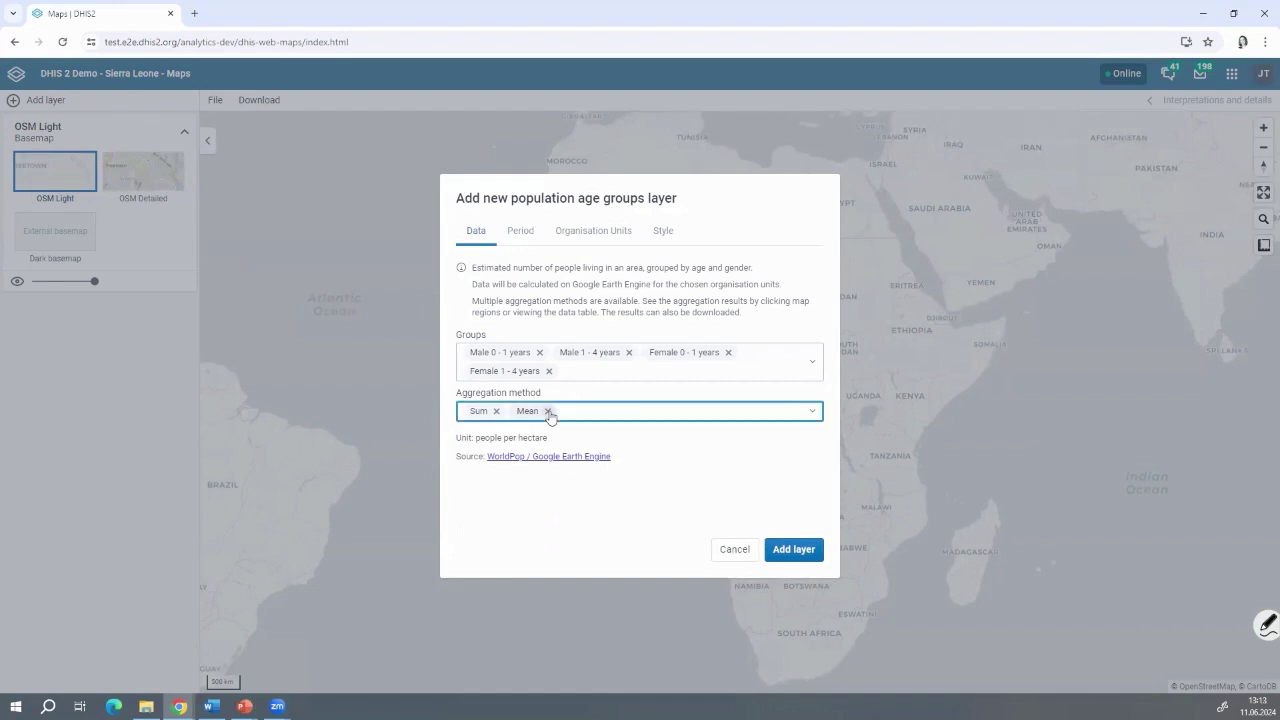
pyautogui.click(522, 236)
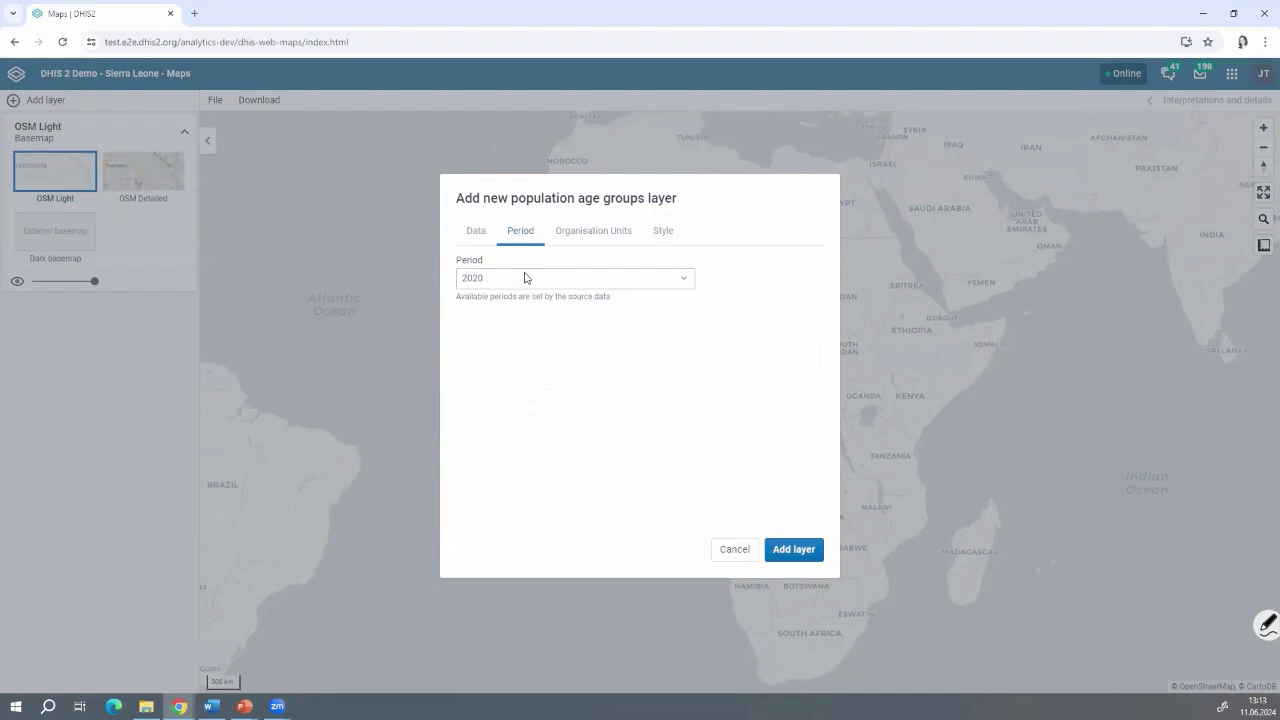
# Step: Replace the District level with Facility, use Catchment area as the associated geometry, and add the population layer to the map
pyautogui.click(596, 230)
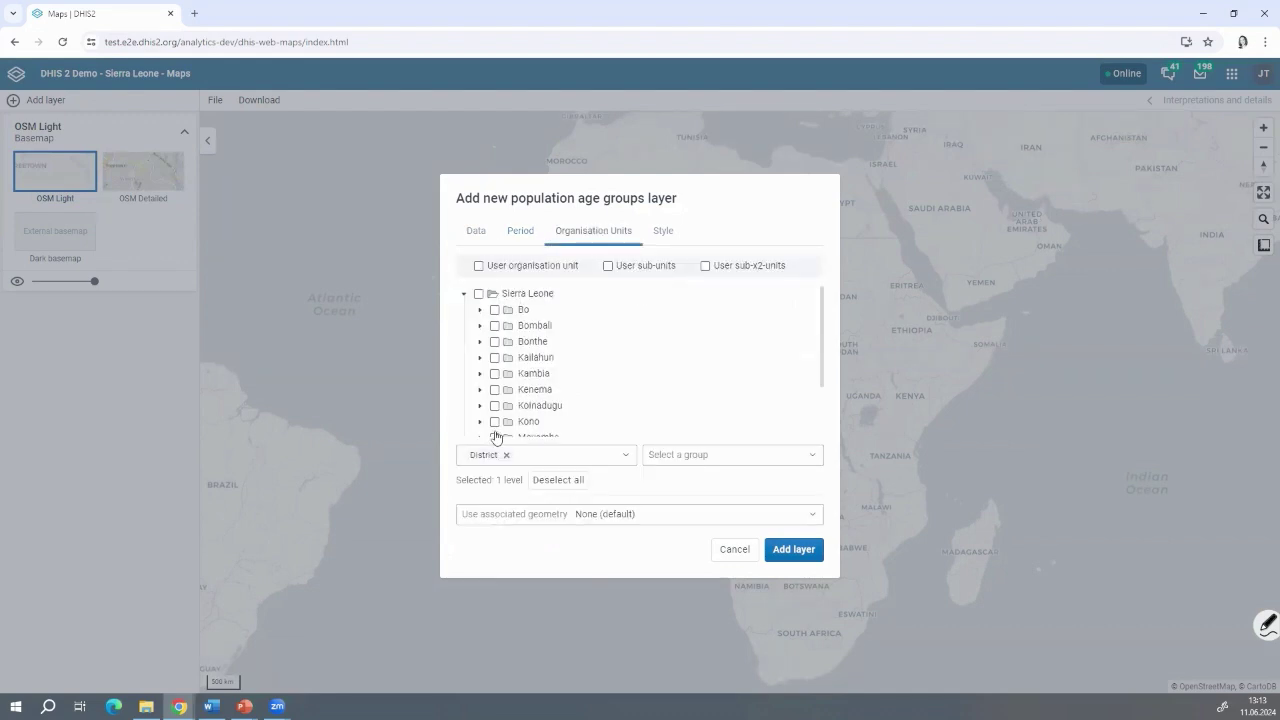
pyautogui.click(507, 456)
pyautogui.click(508, 452)
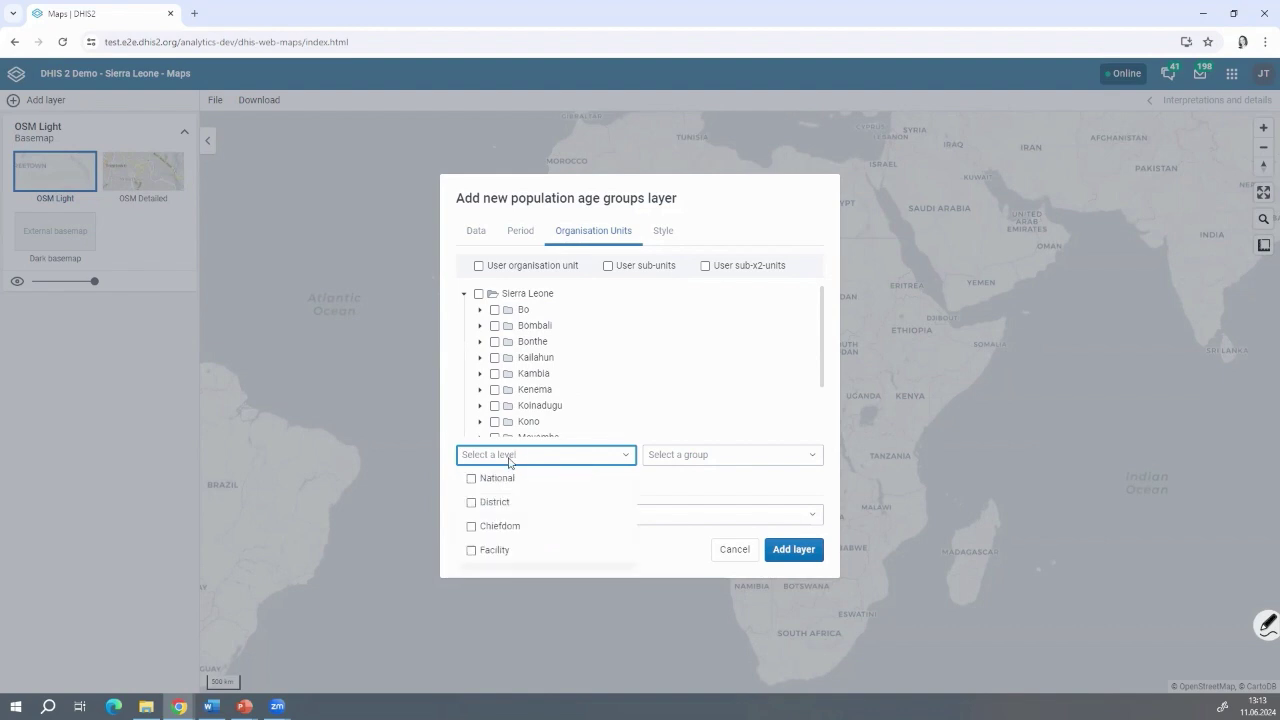
pyautogui.click(496, 550)
pyautogui.click(679, 500)
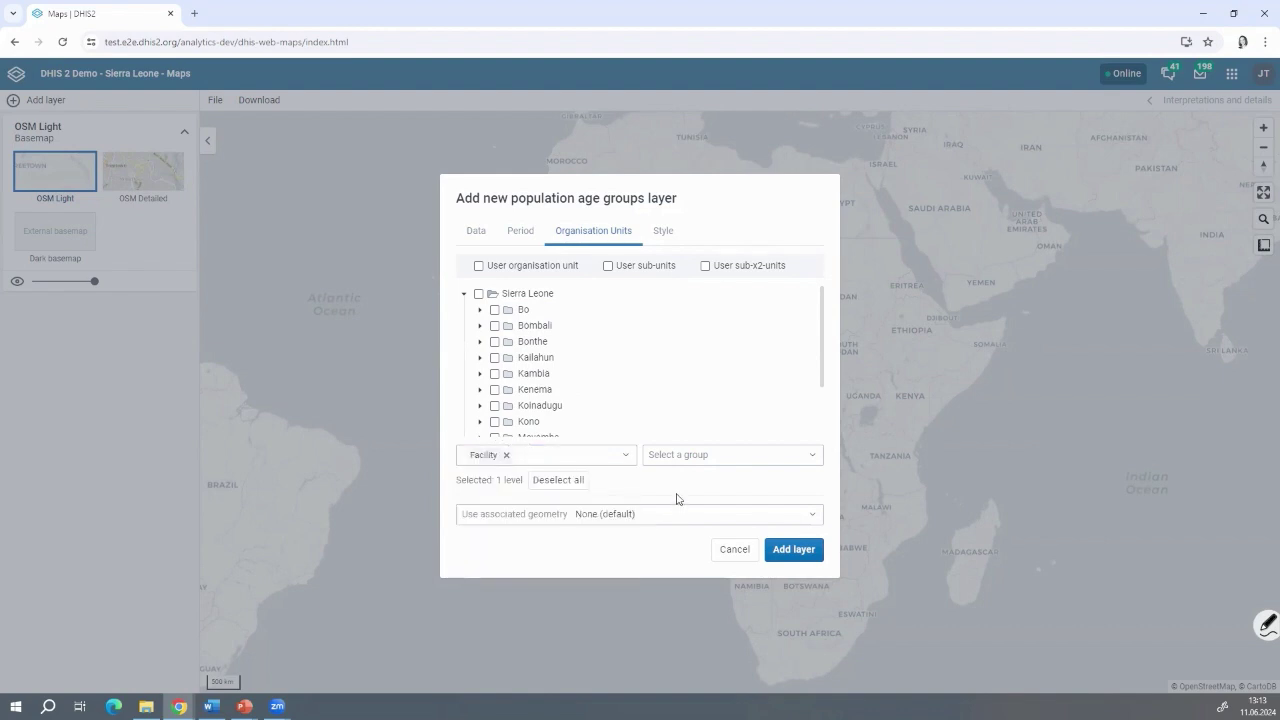
pyautogui.click(617, 519)
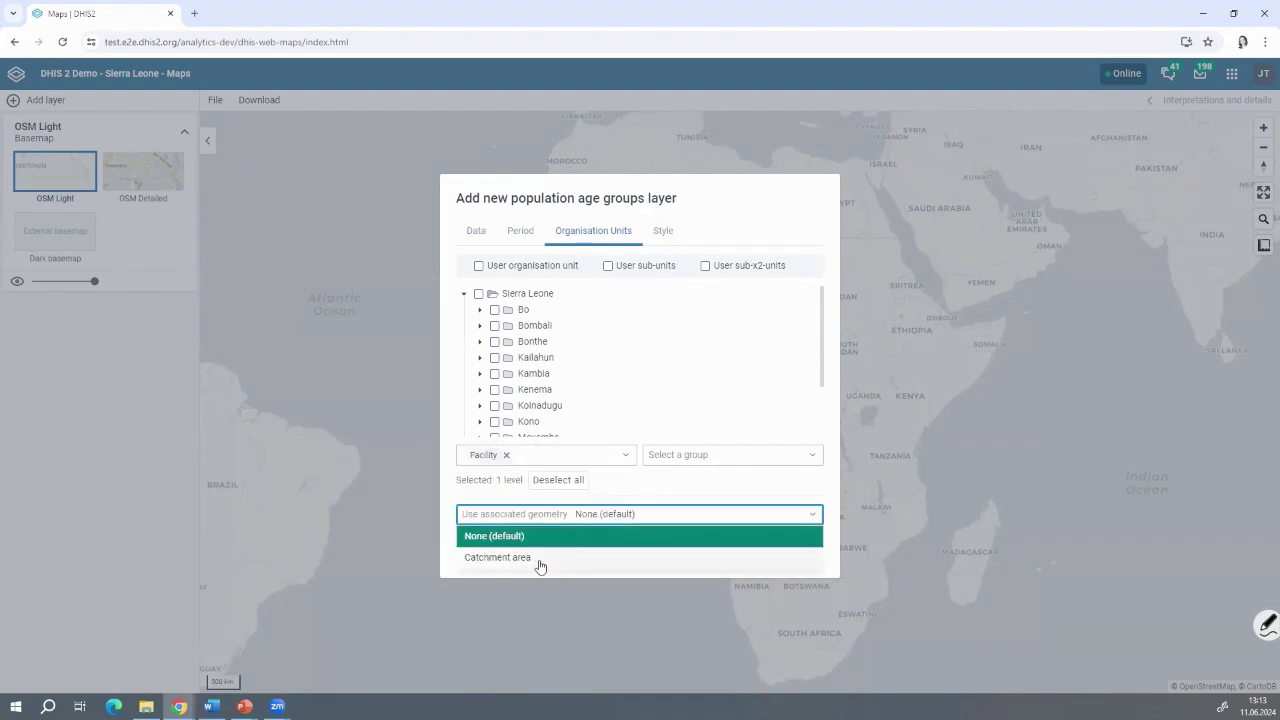
pyautogui.click(541, 557)
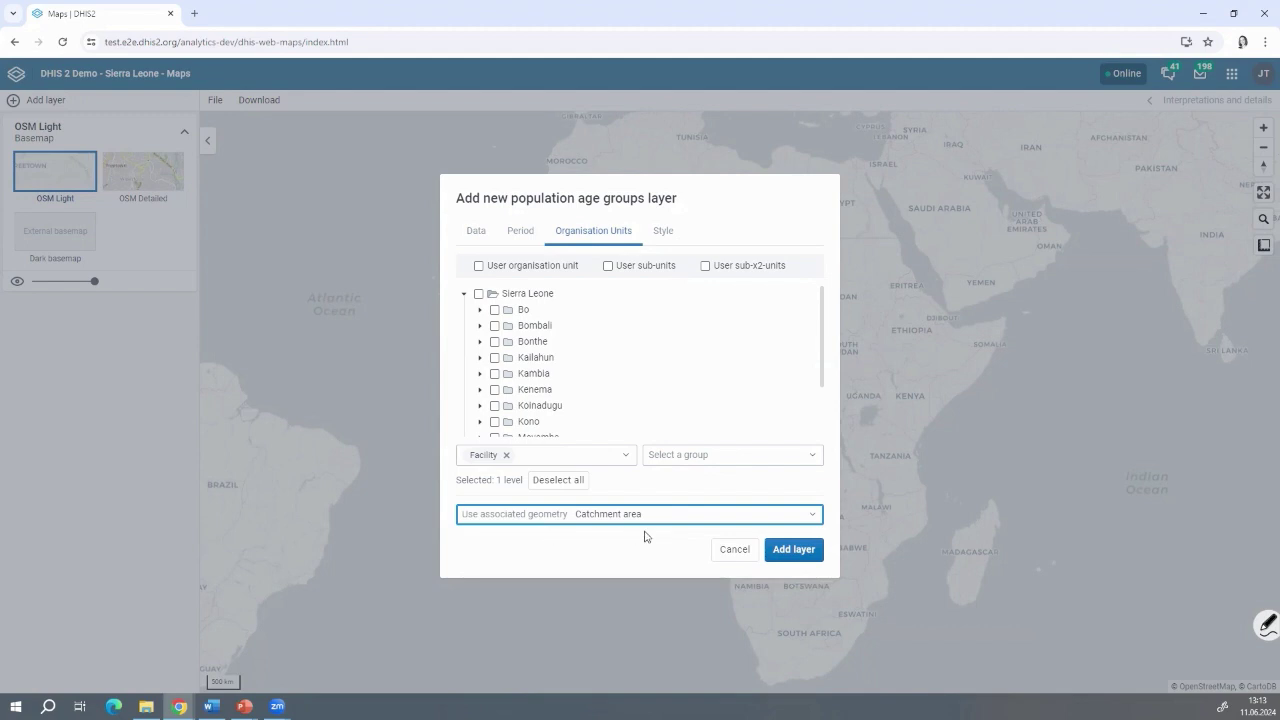
pyautogui.click(805, 550)
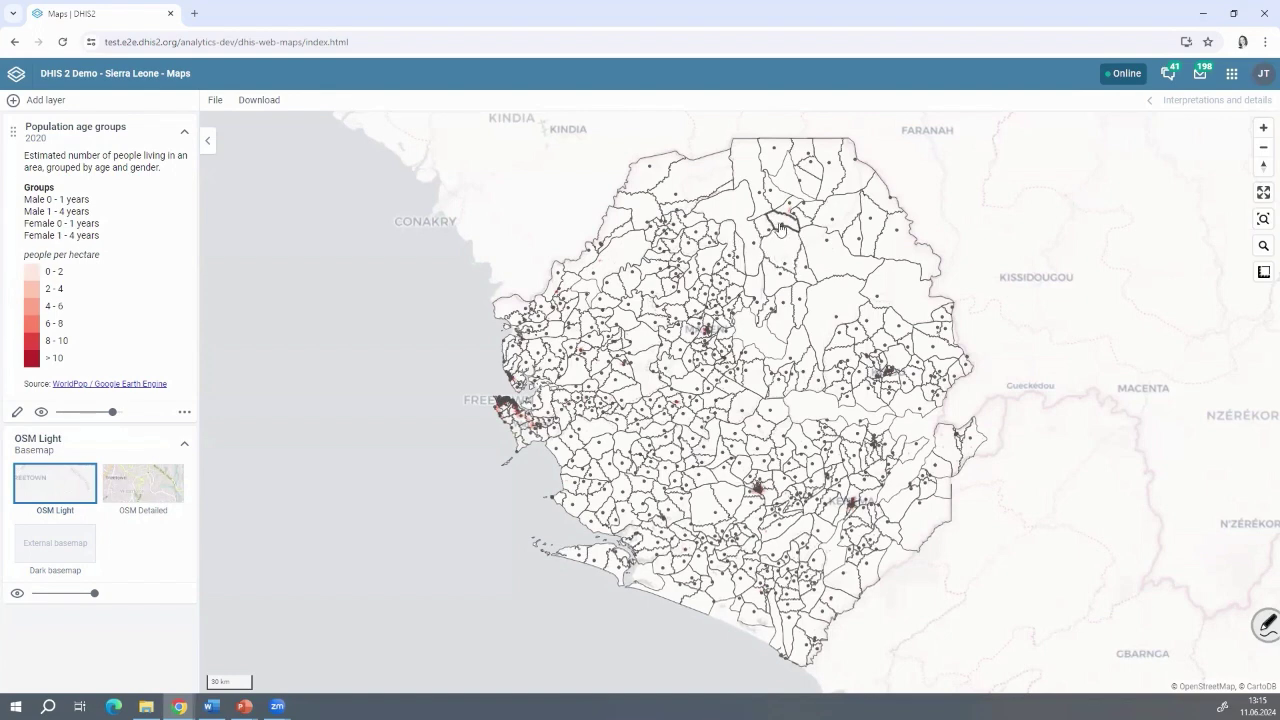
# Step: View the population age group figures for the Senekedugu MCHP catchment area in northern Sierra Leone
pyautogui.scroll(3, 781, 228)
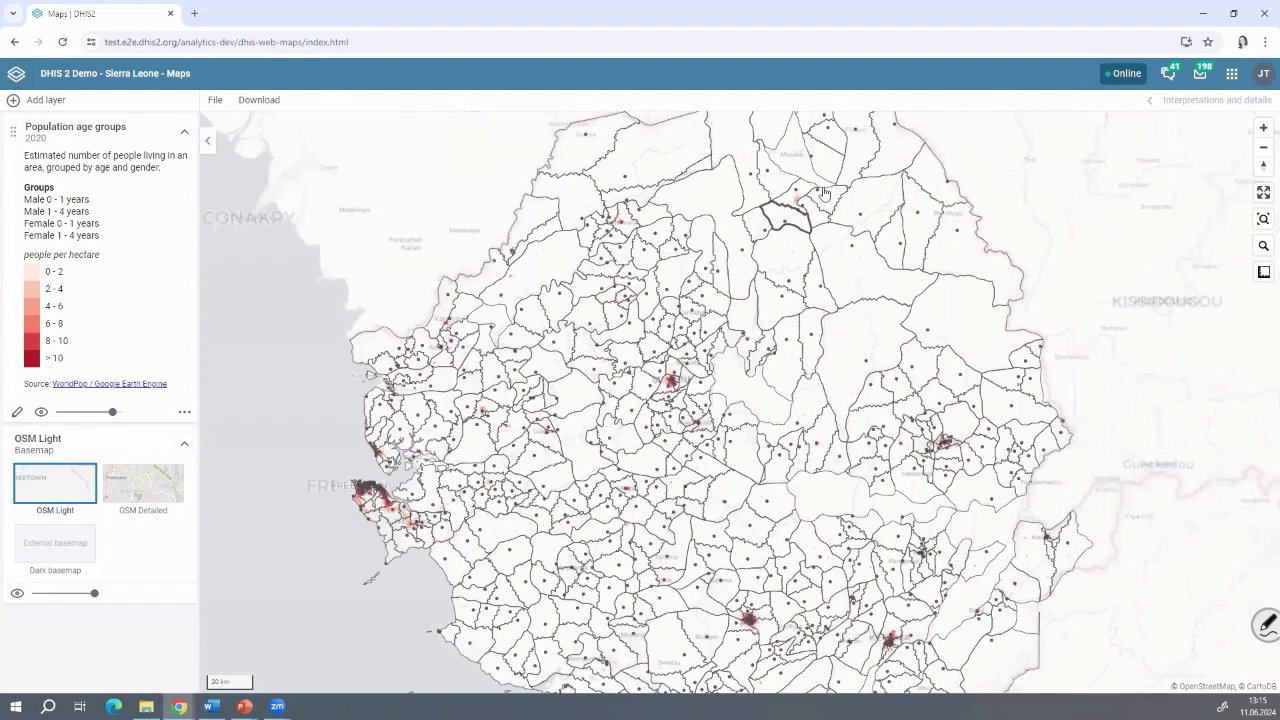
pyautogui.scroll(3, 824, 192)
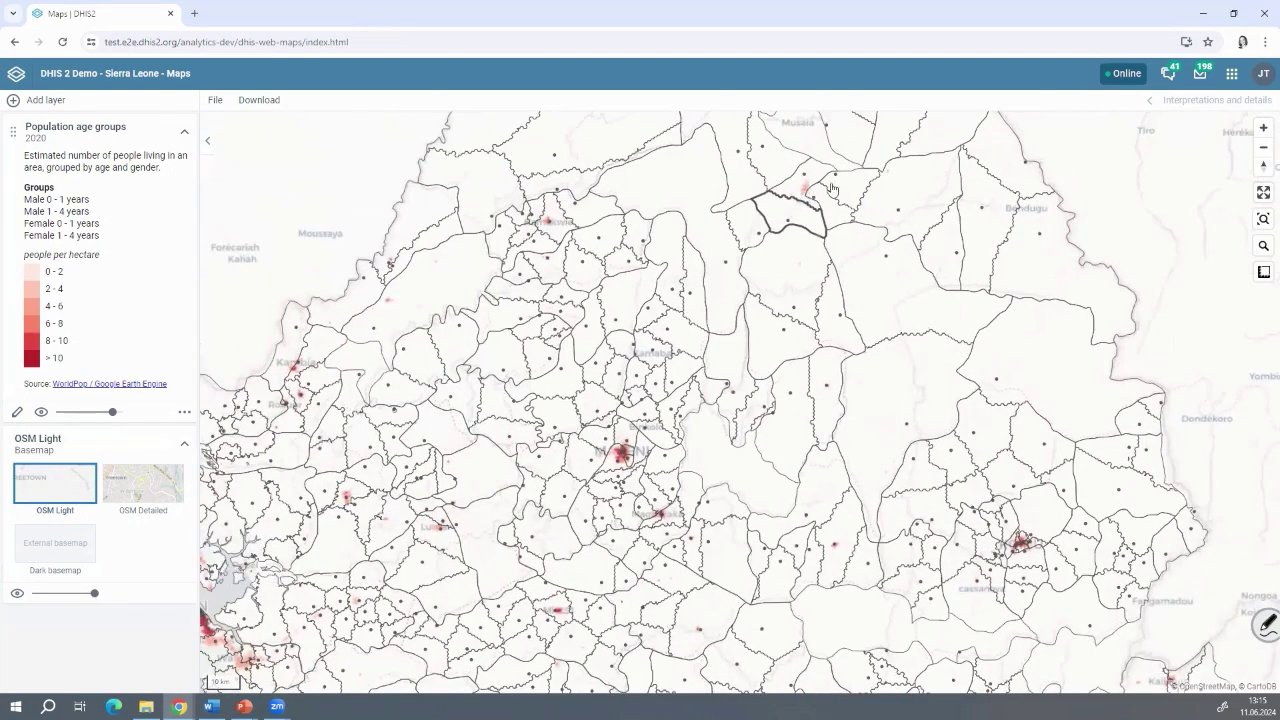
pyautogui.click(815, 340)
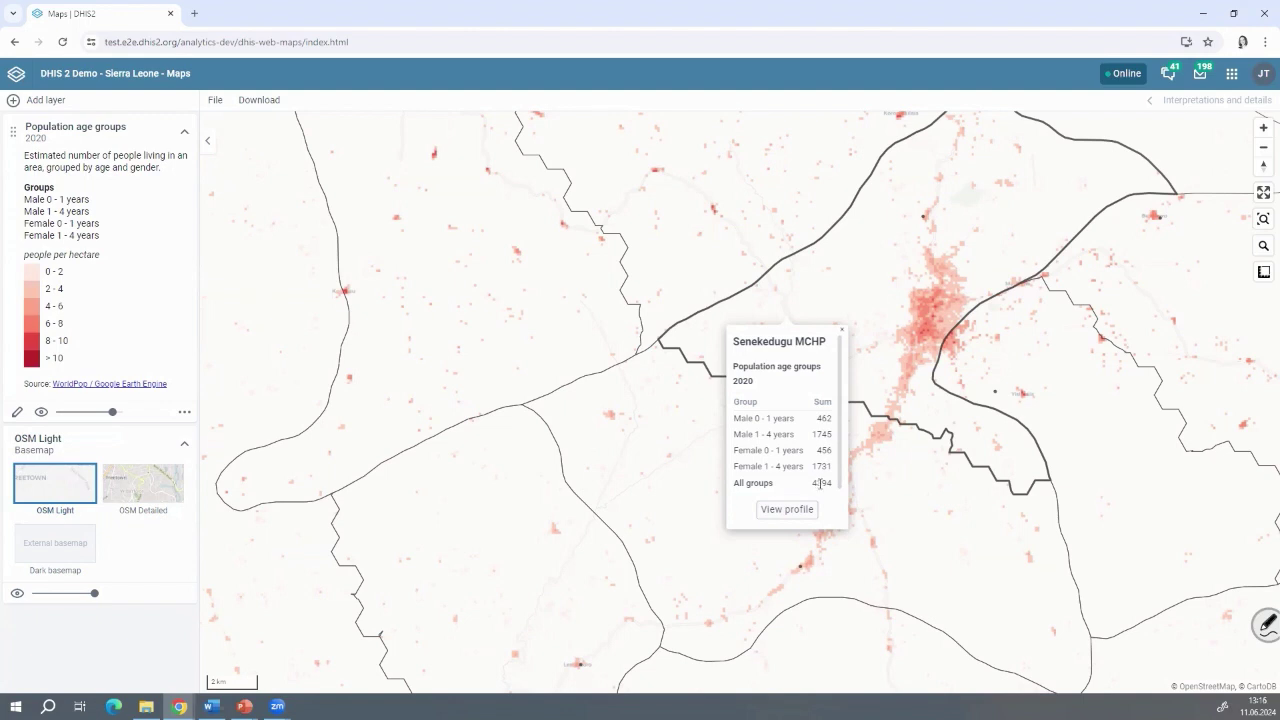
# Step: Add a building footprints layer to the map using the Count aggregation method
pyautogui.click(24, 100)
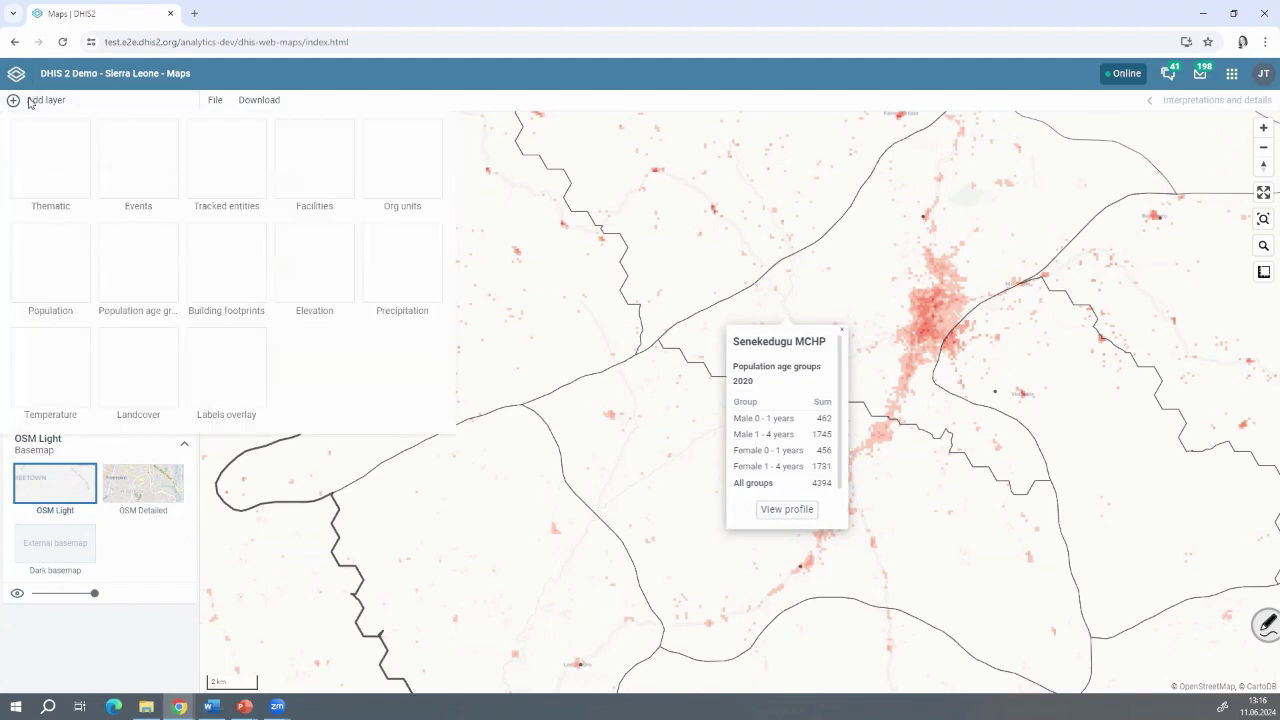
pyautogui.click(208, 267)
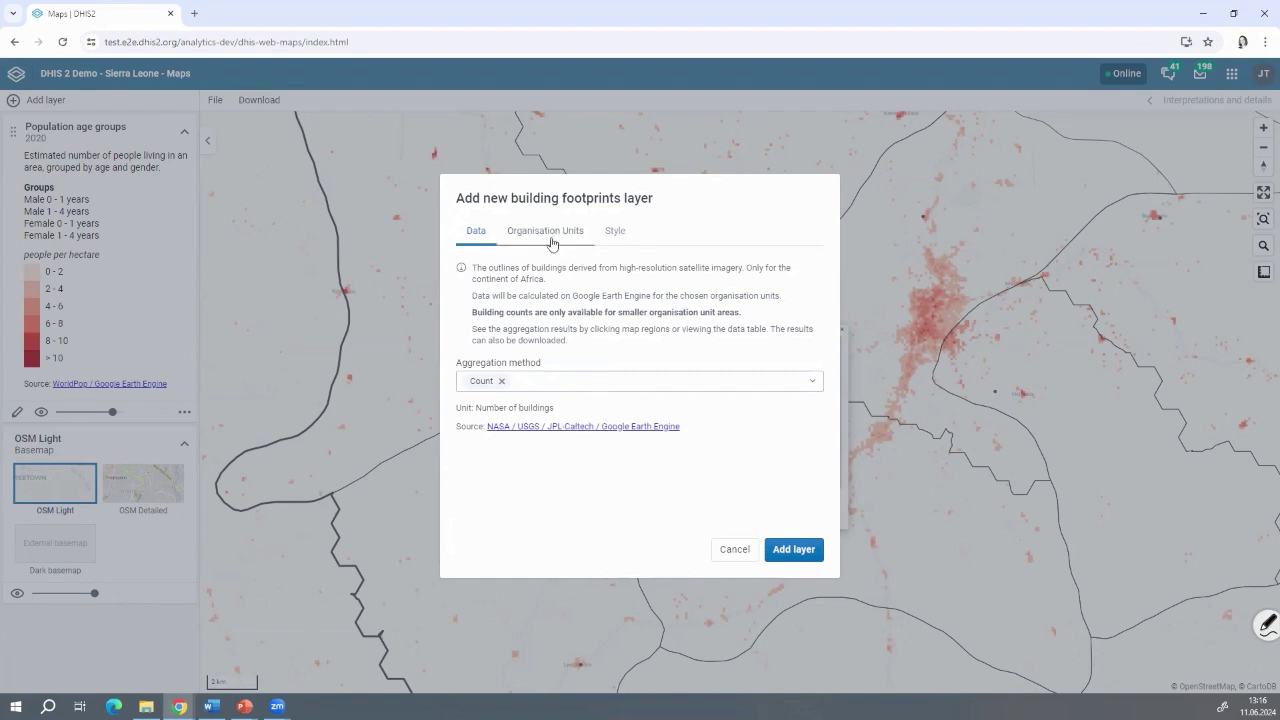
pyautogui.click(786, 550)
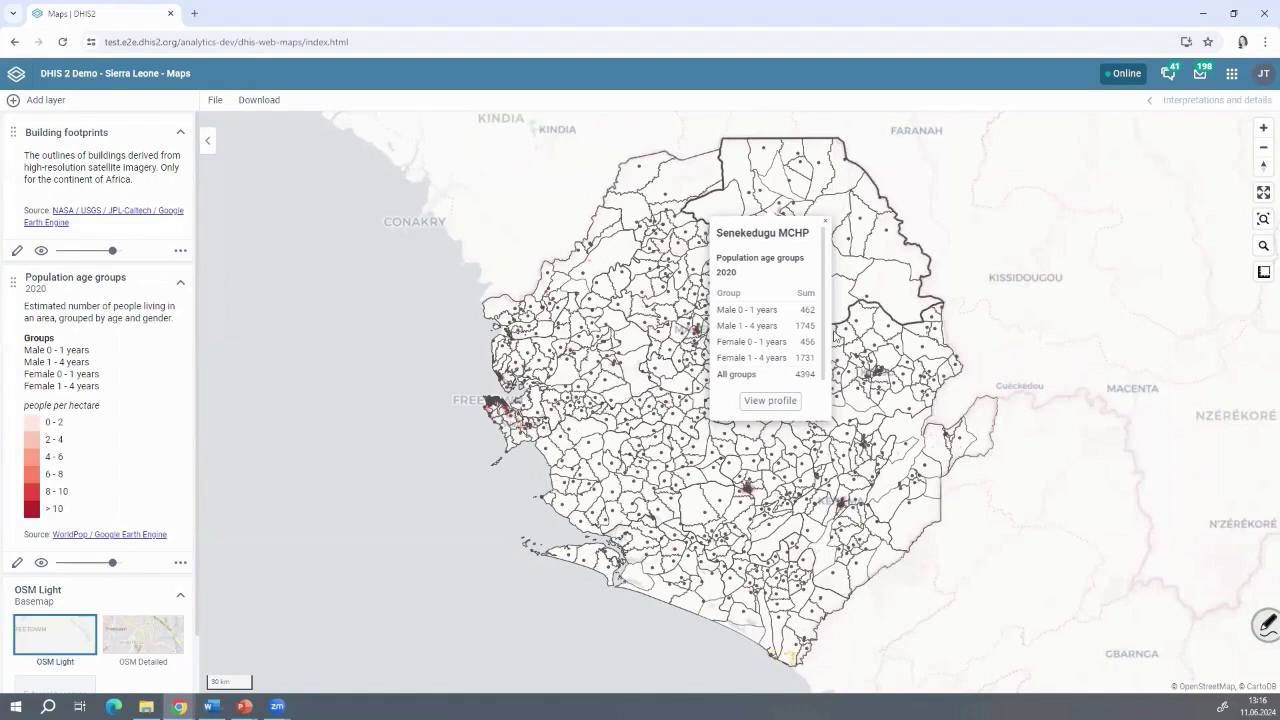
# Step: Open the building footprints data for the Koinadugu district on the map
pyautogui.click(887, 287)
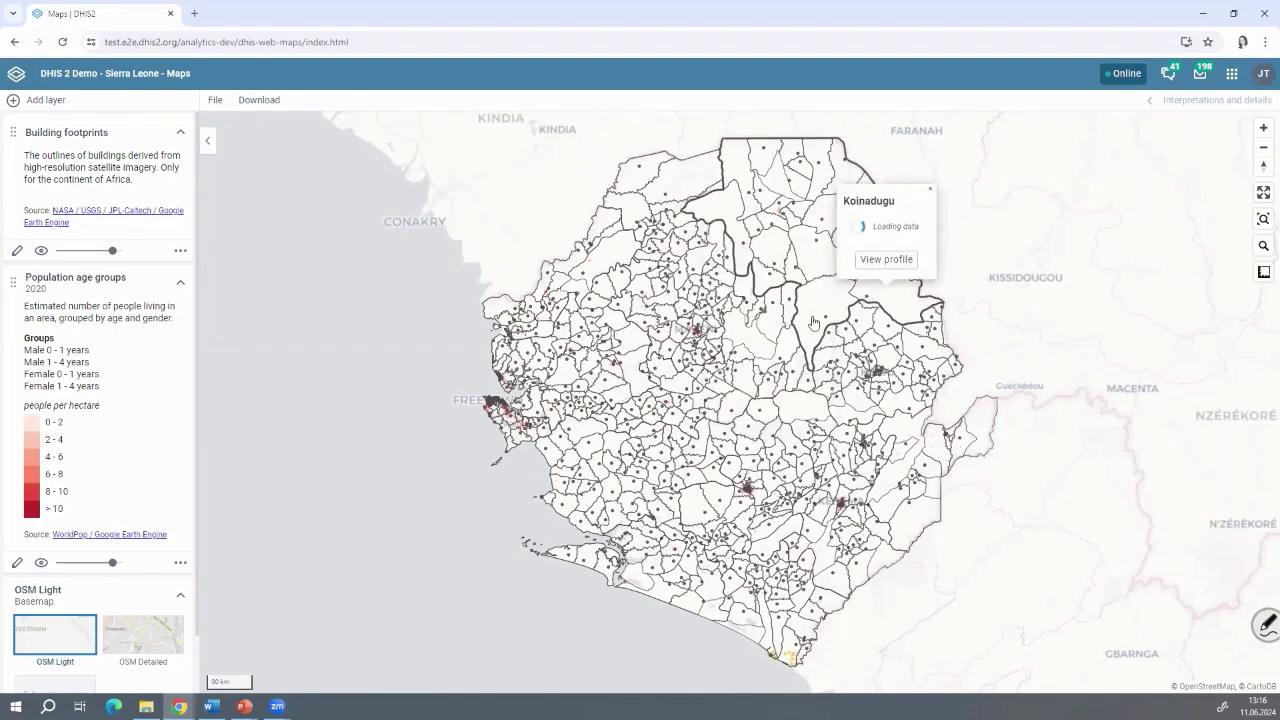
pyautogui.scroll(3, 815, 325)
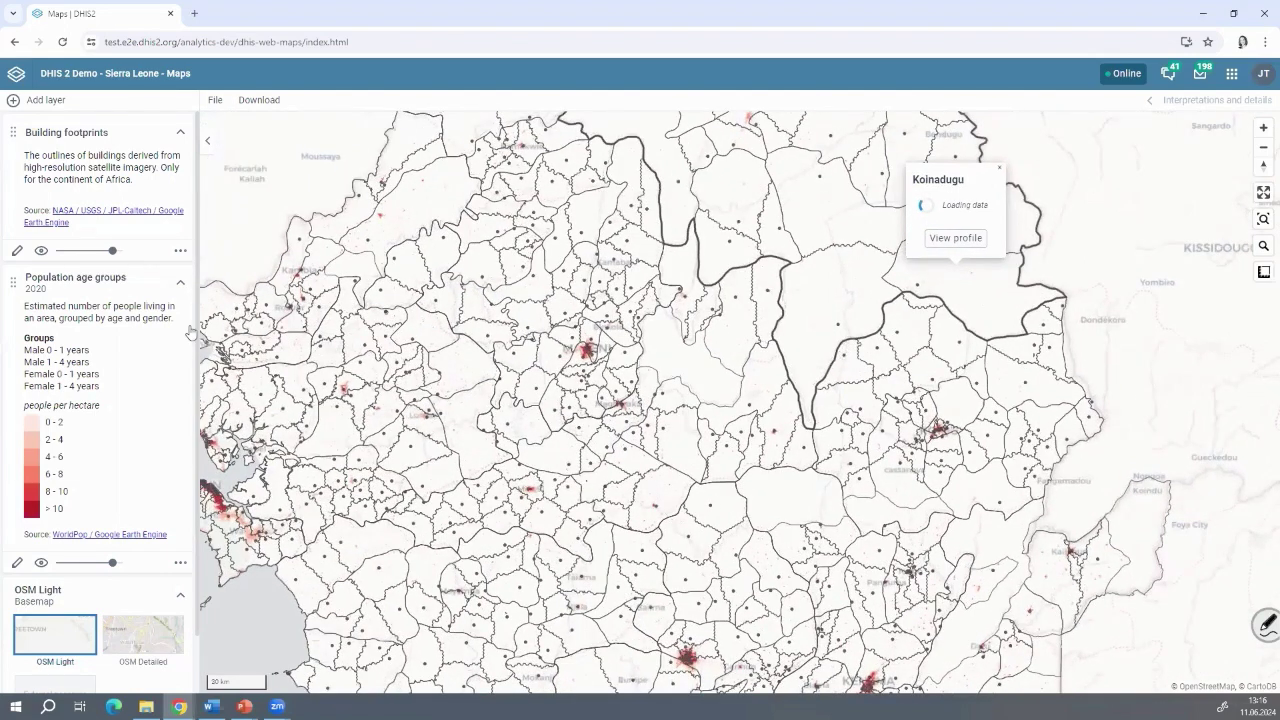
# Step: Hide the population age groups layer, examine the individual building footprints of a village, and show the population layer again
pyautogui.click(41, 562)
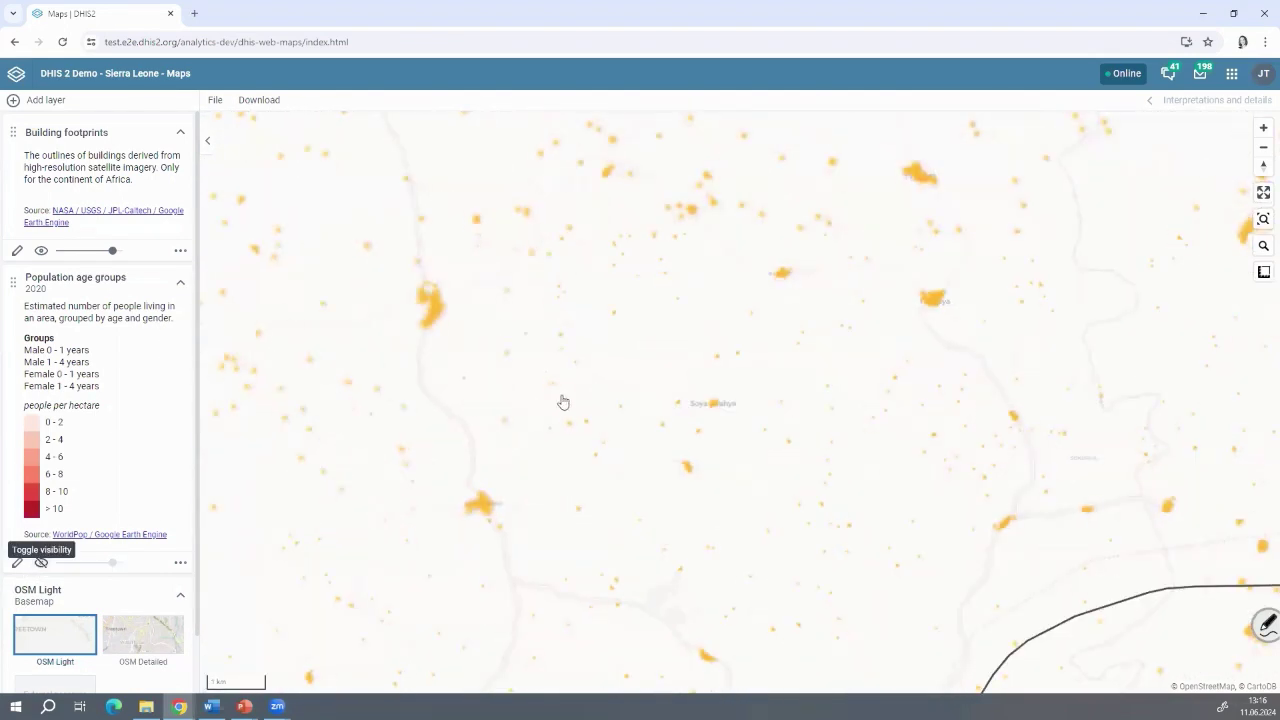
pyautogui.scroll(2, 870, 308)
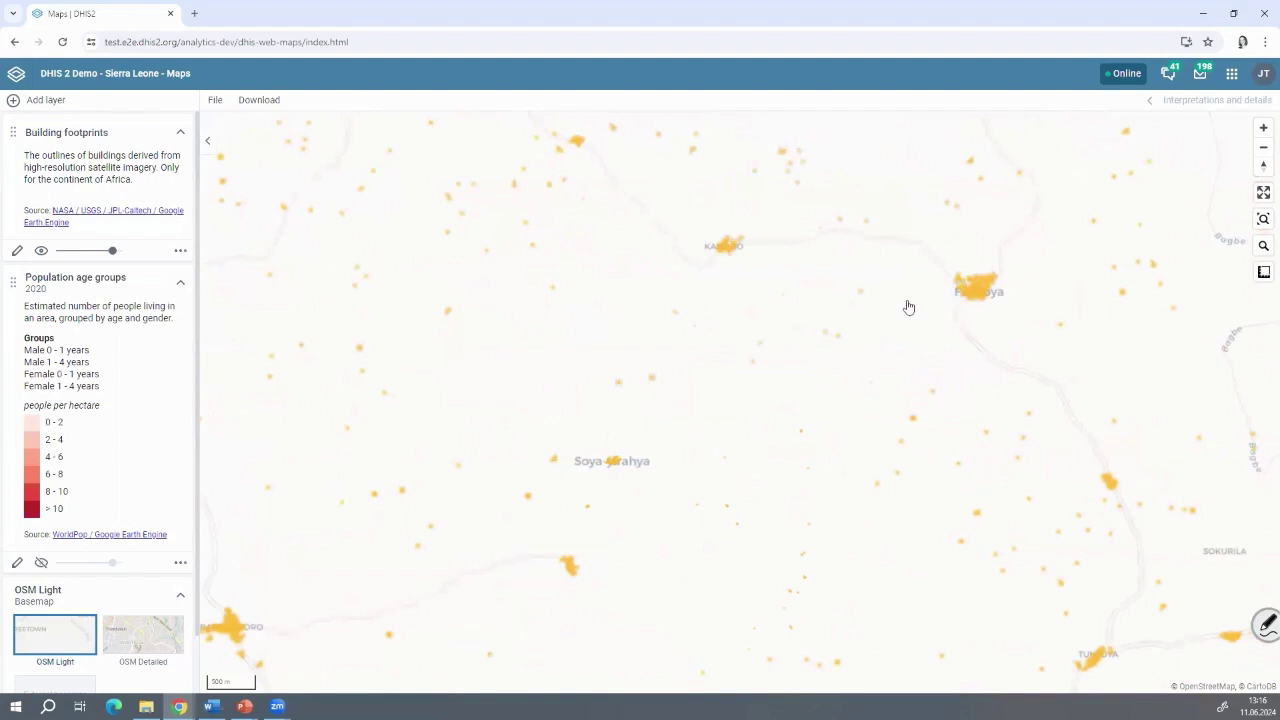
pyautogui.scroll(5, 829, 349)
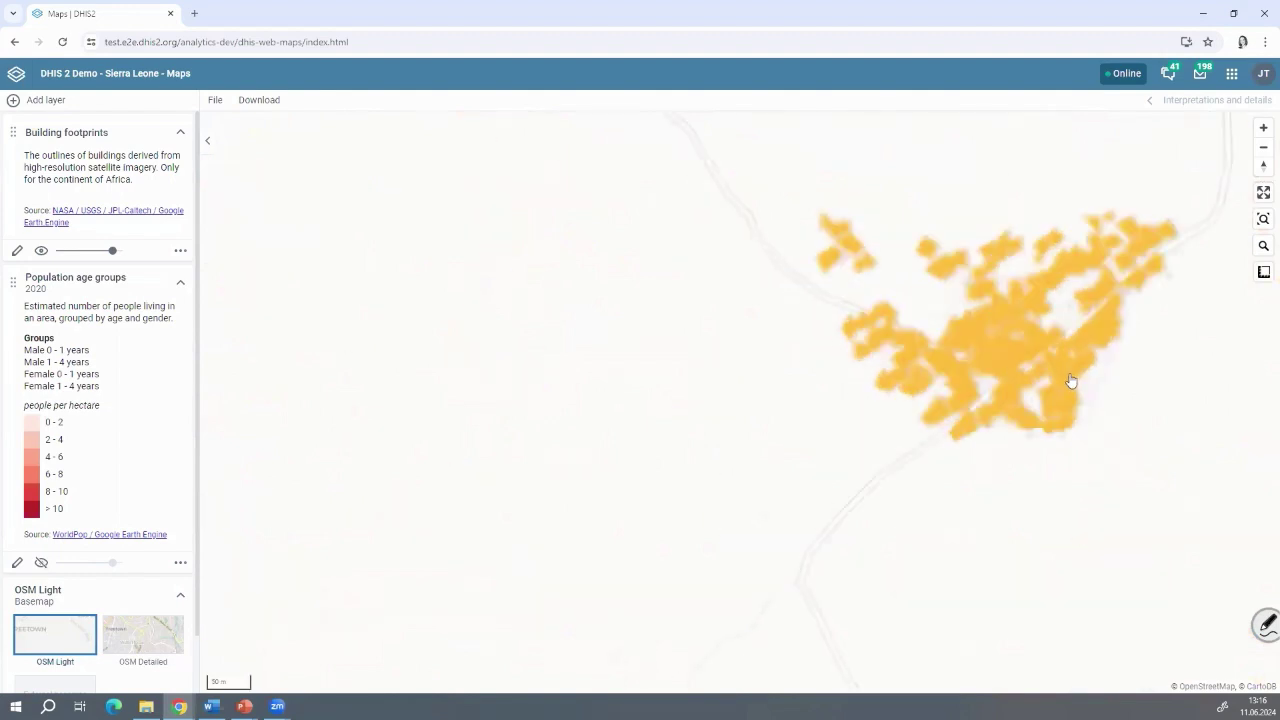
pyautogui.scroll(2, 886, 345)
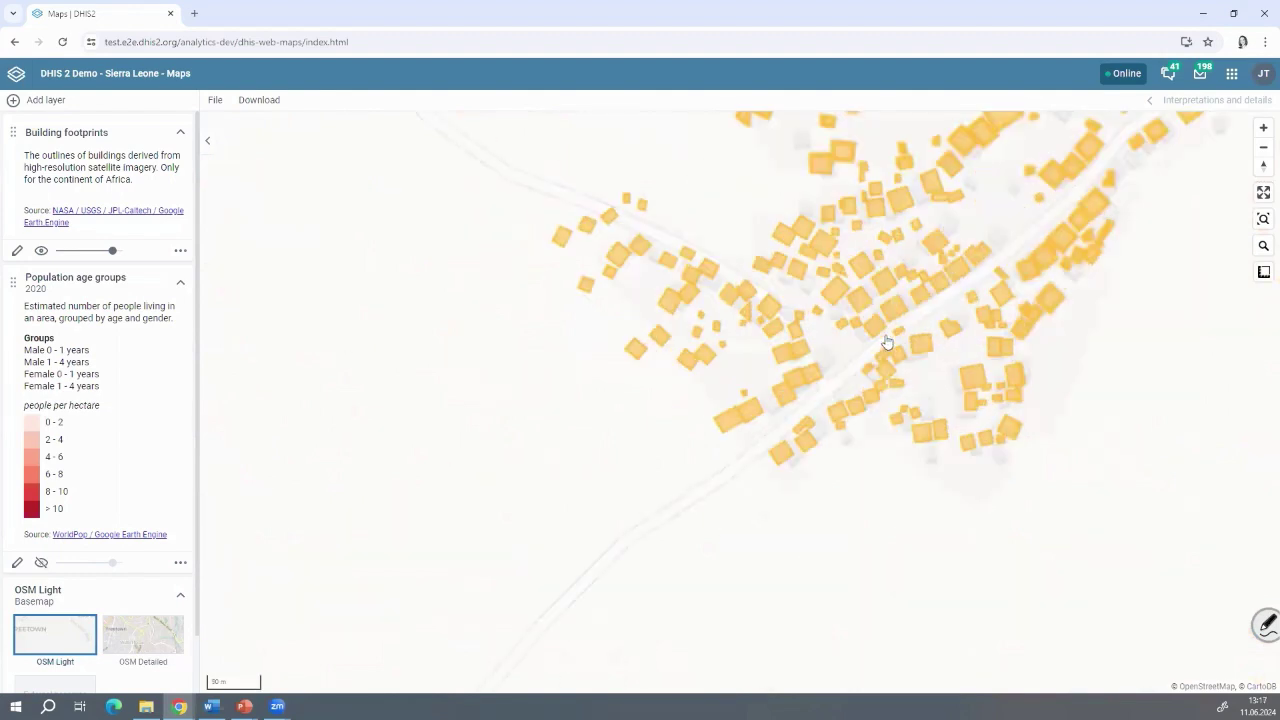
pyautogui.scroll(-3, 1020, 342)
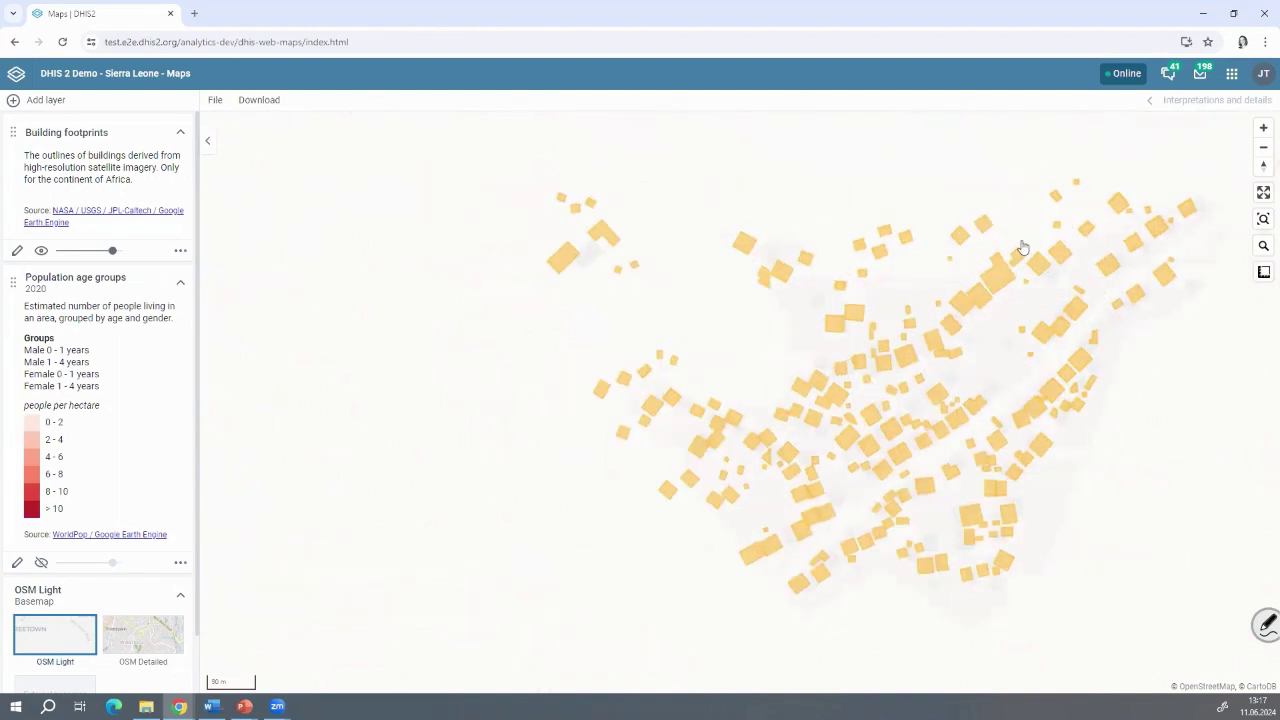
pyautogui.click(41, 562)
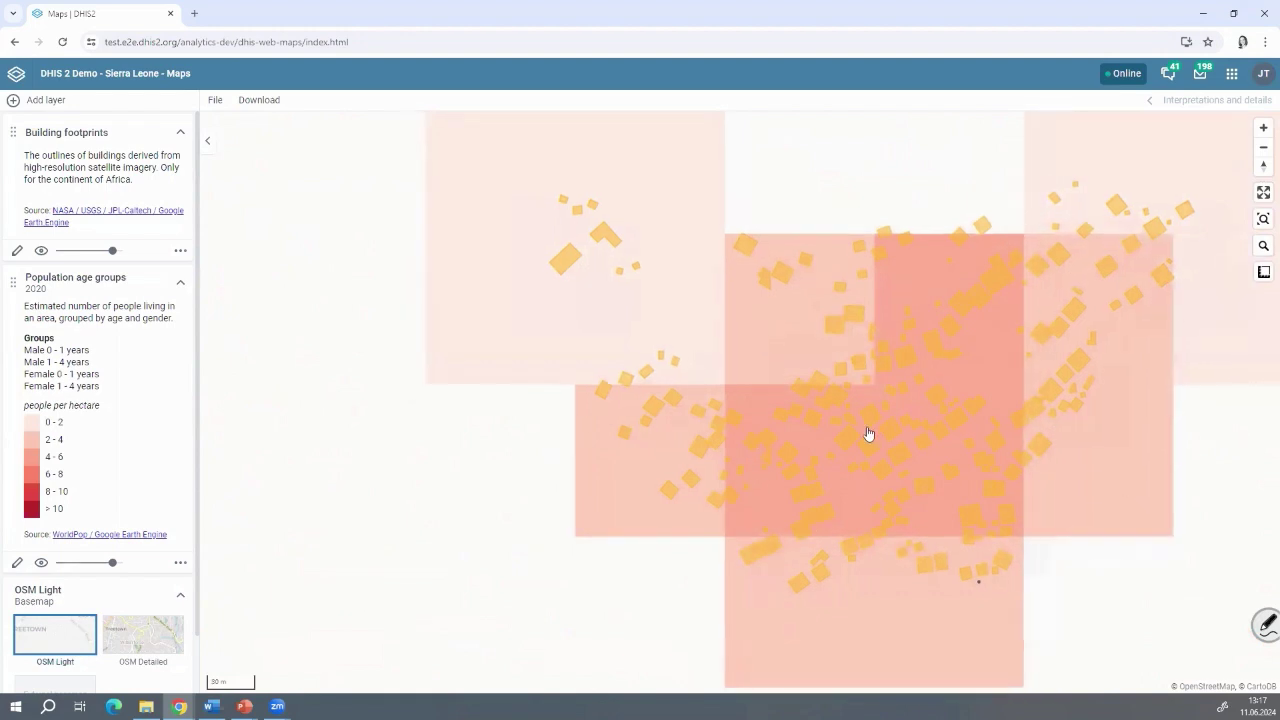
# Step: Hide the population age groups layer so only the building footprints show across the wider district area
pyautogui.scroll(-2, 864, 440)
pyautogui.scroll(-4, 862, 445)
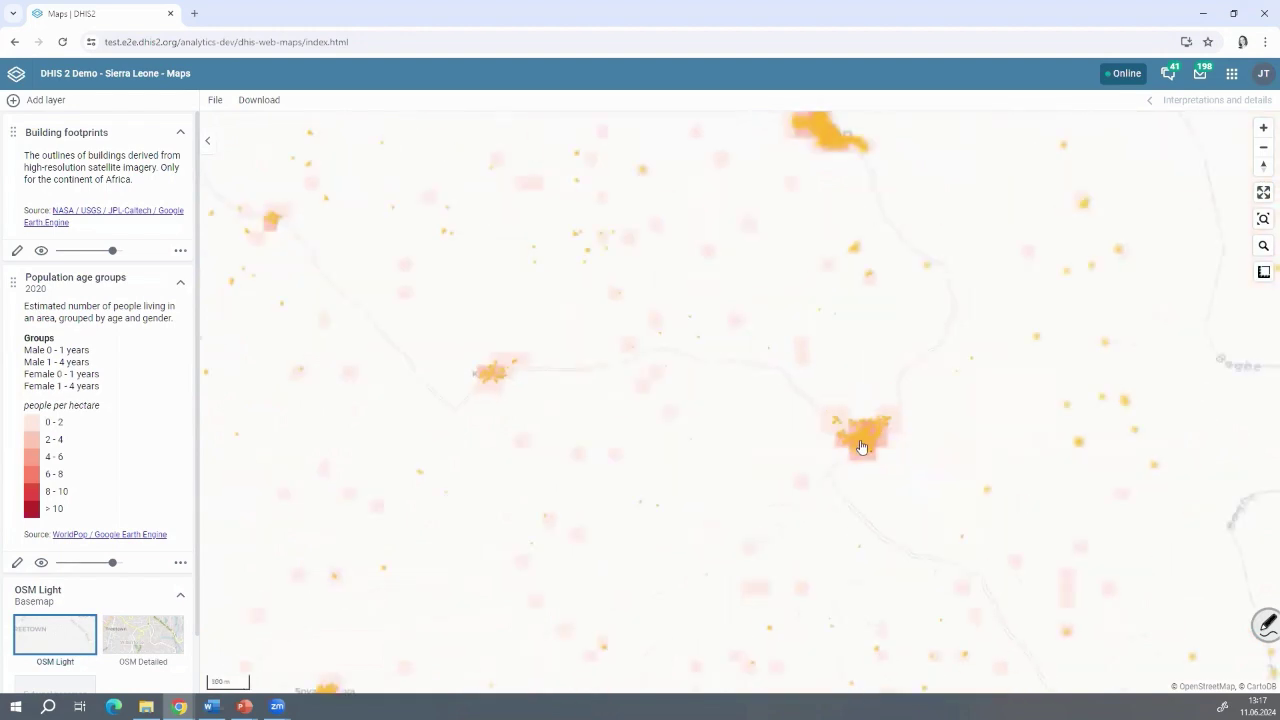
pyautogui.scroll(-1, 620, 397)
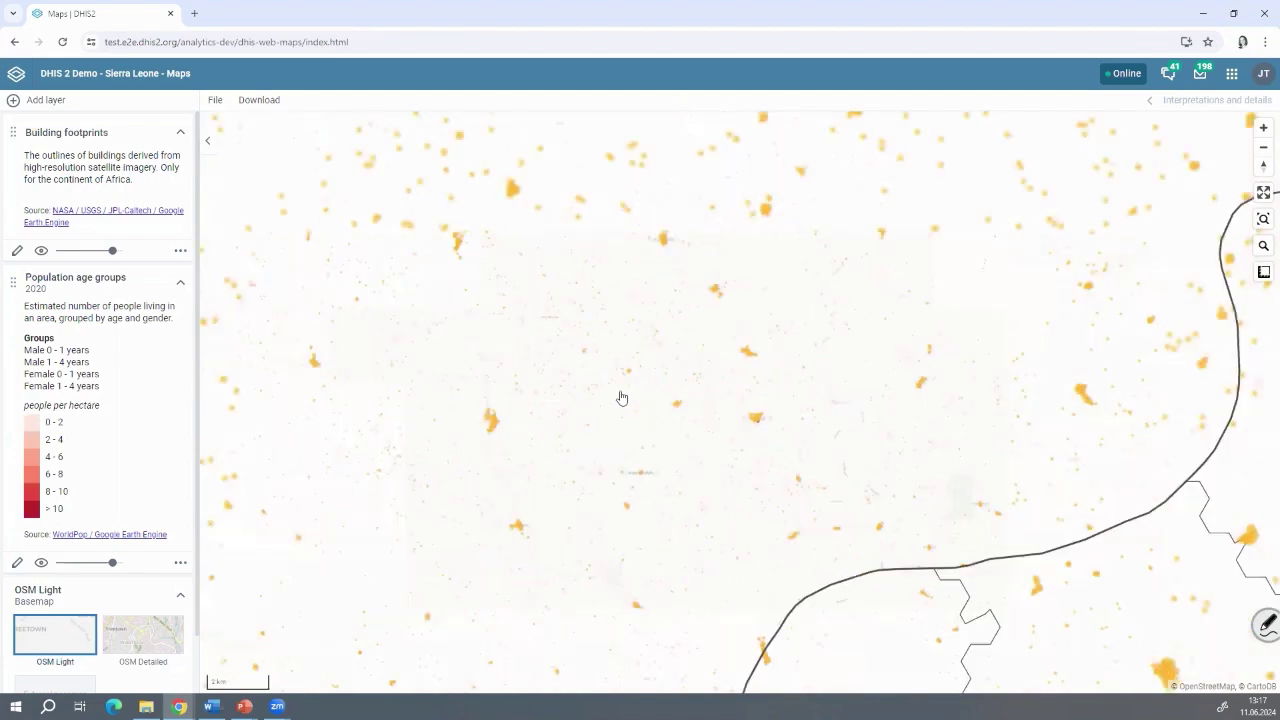
pyautogui.scroll(-2, 484, 343)
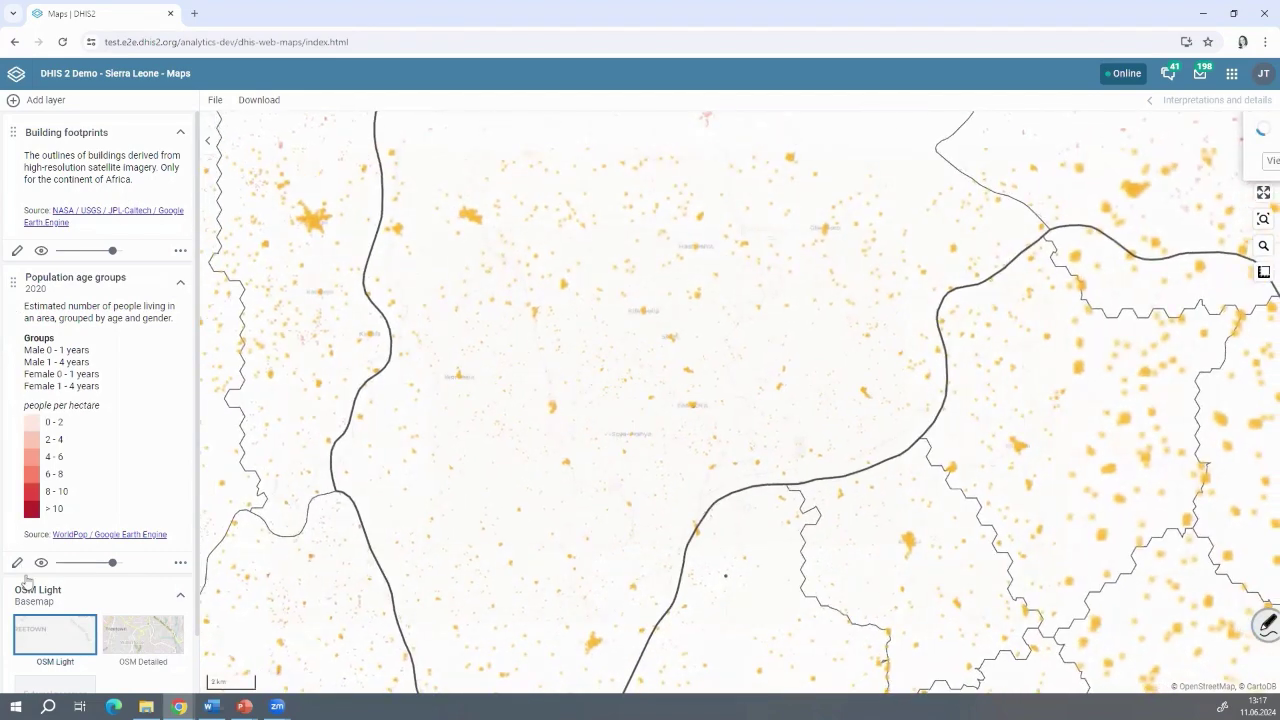
pyautogui.scroll(-2, 709, 337)
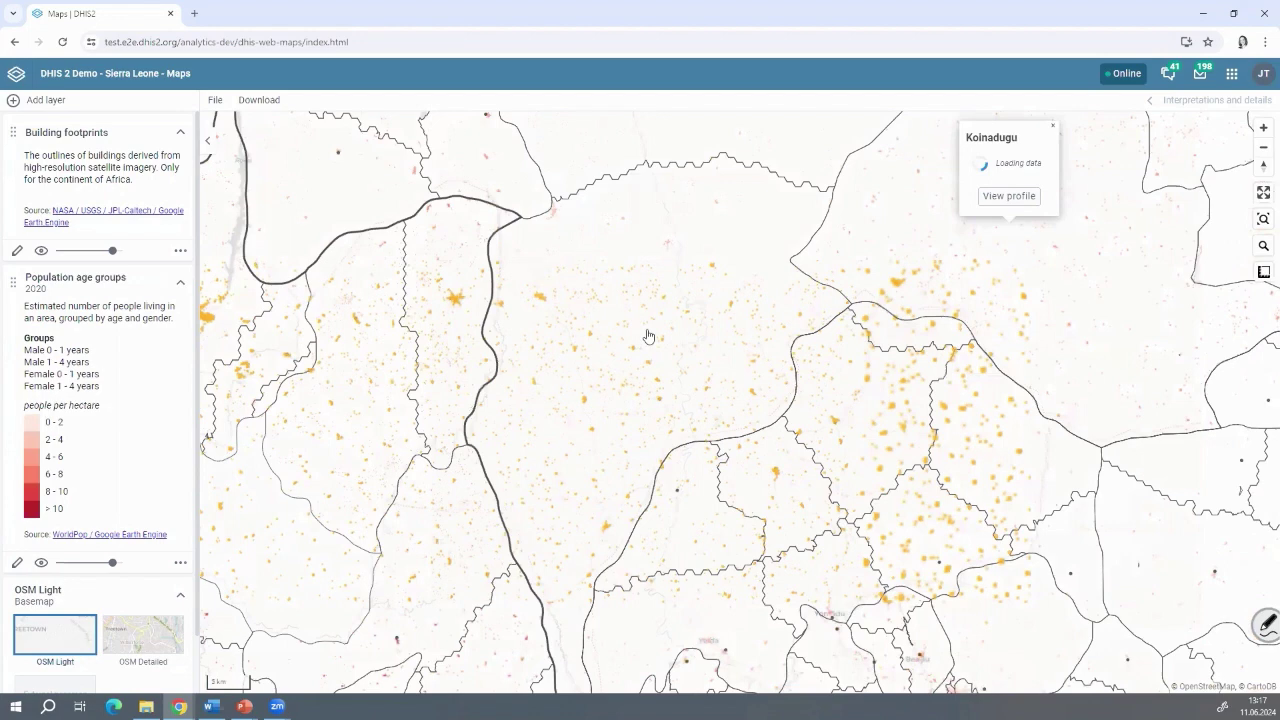
pyautogui.click(41, 562)
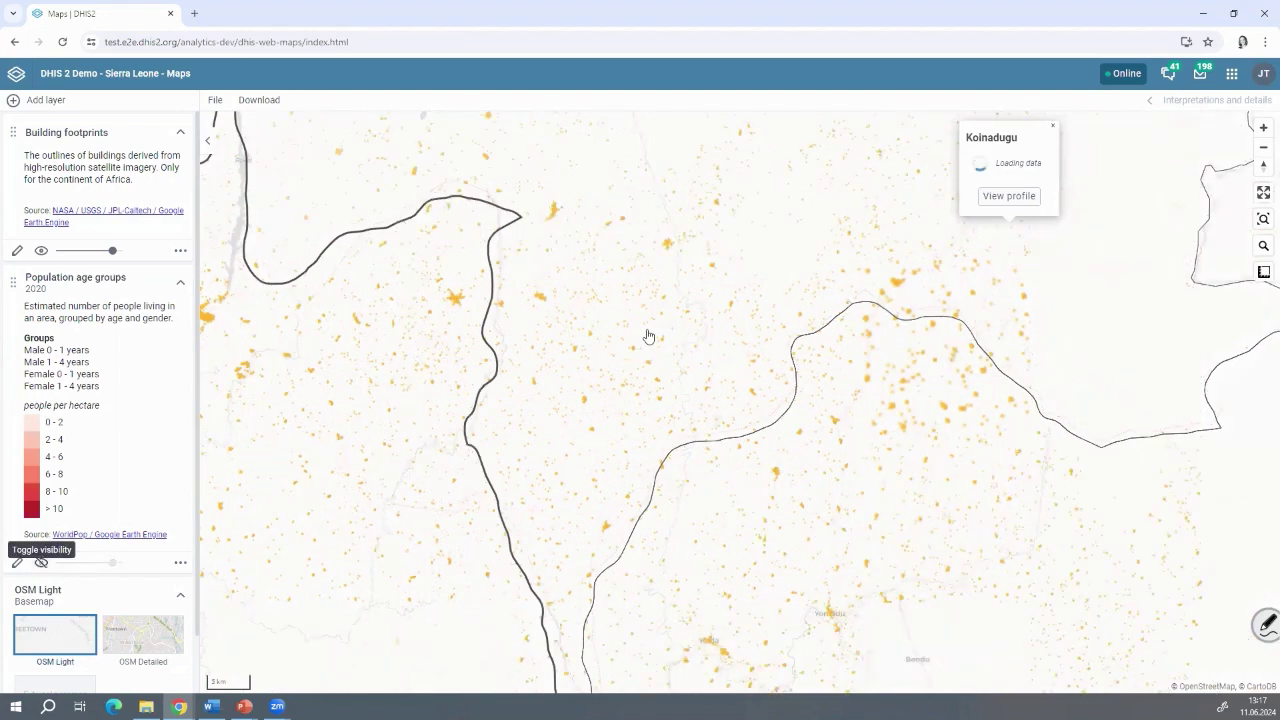
# Step: Open the building footprints data for the Koinadugu district and examine the footprints across the surrounding districts
pyautogui.click(648, 336)
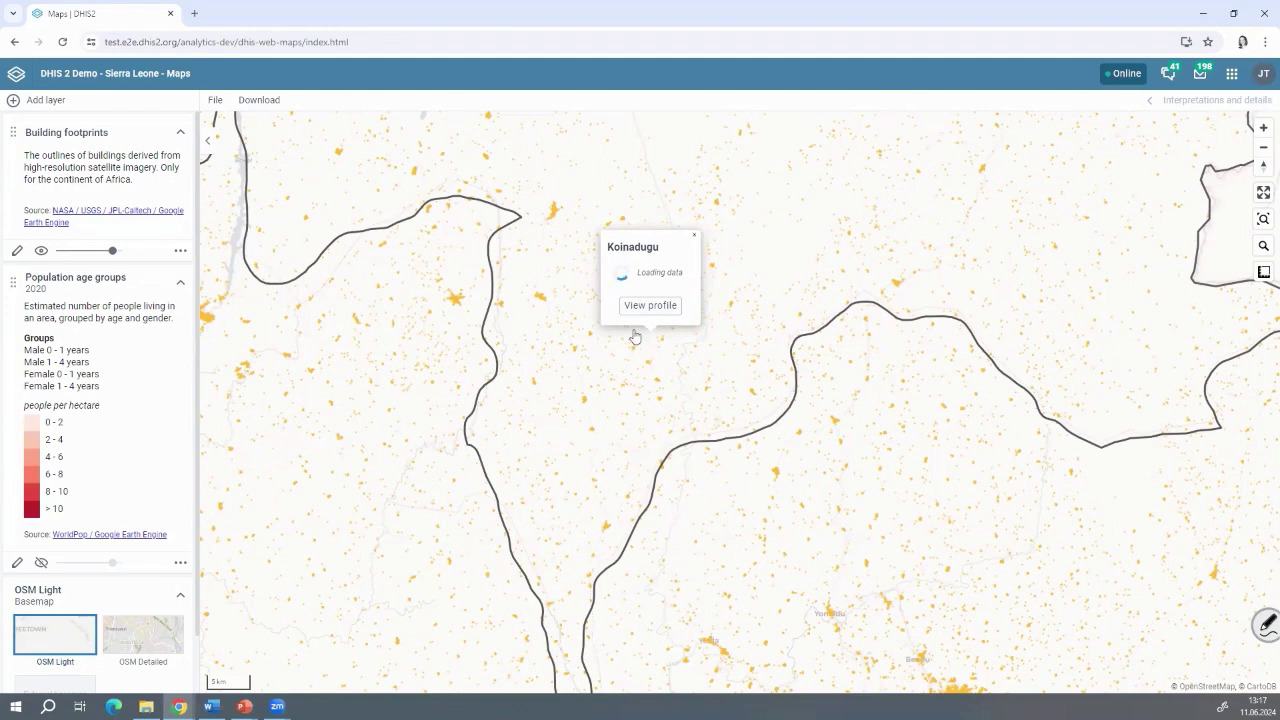
pyautogui.scroll(-2, 558, 346)
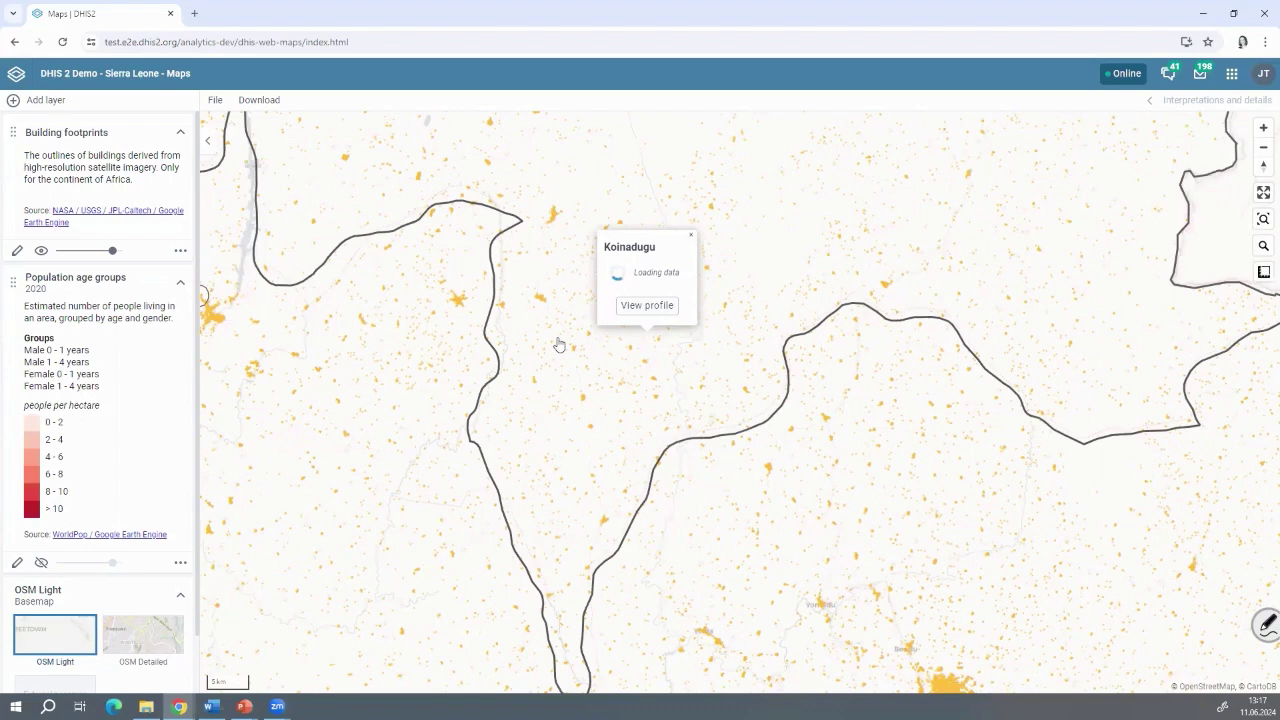
pyautogui.scroll(-2, 517, 220)
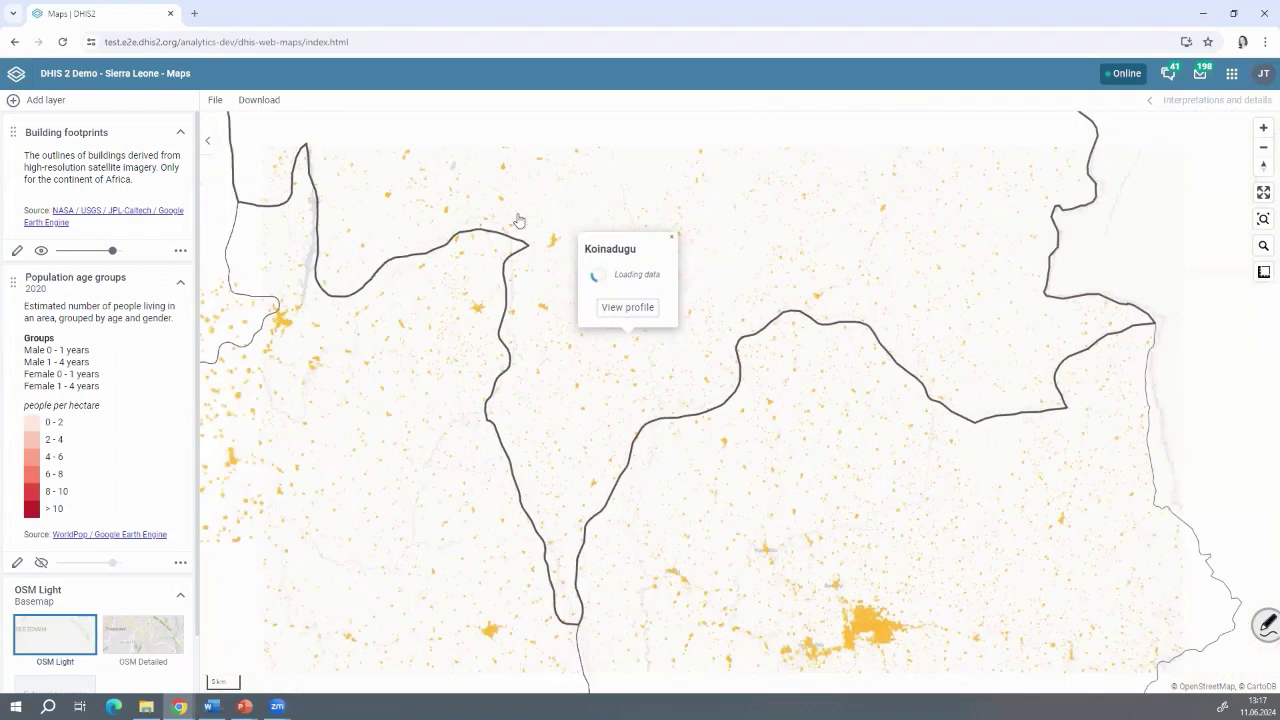
pyautogui.scroll(-2, 535, 275)
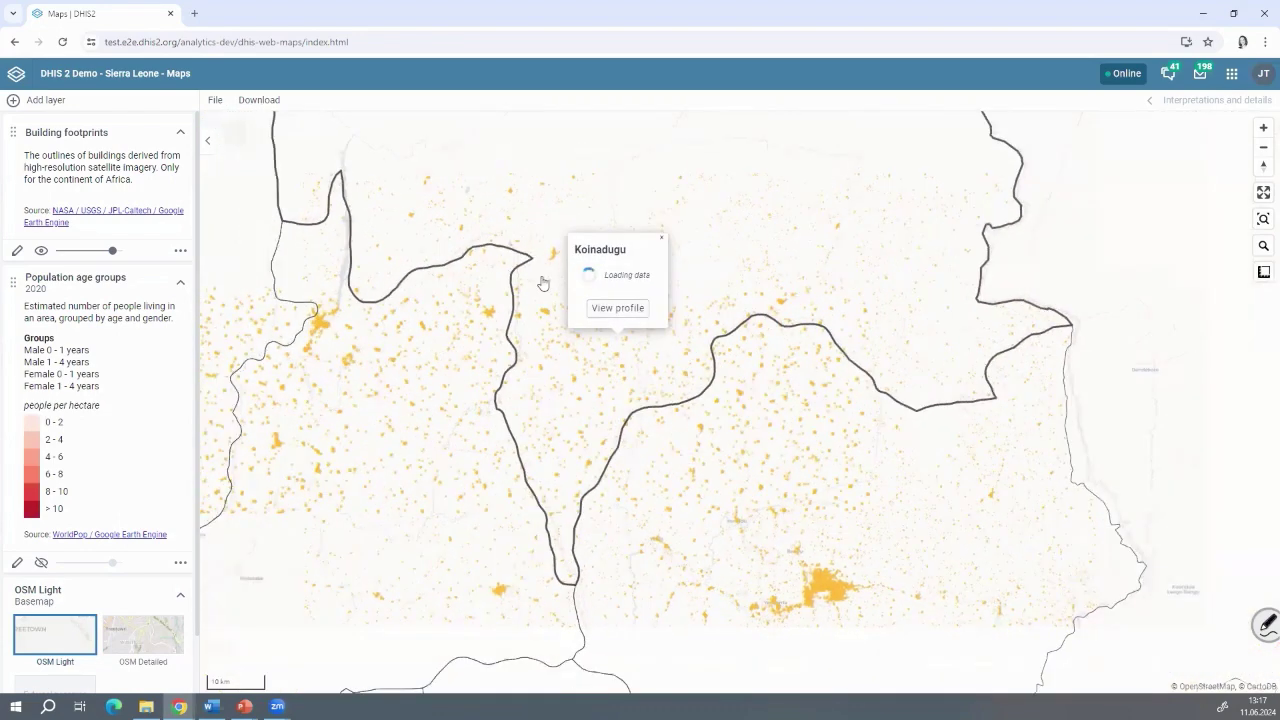
pyautogui.scroll(-2, 606, 501)
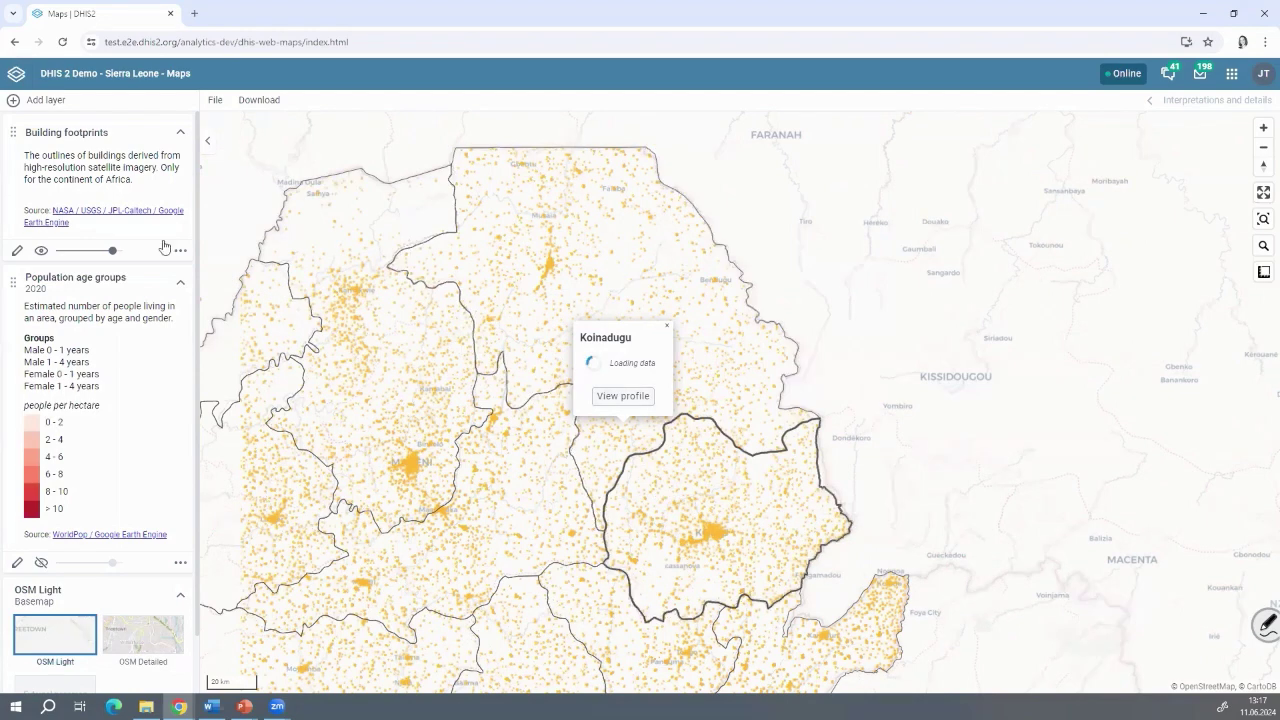
# Step: Search the available apps for "data" and switch to the Data Visualizer app
pyautogui.click(33, 102)
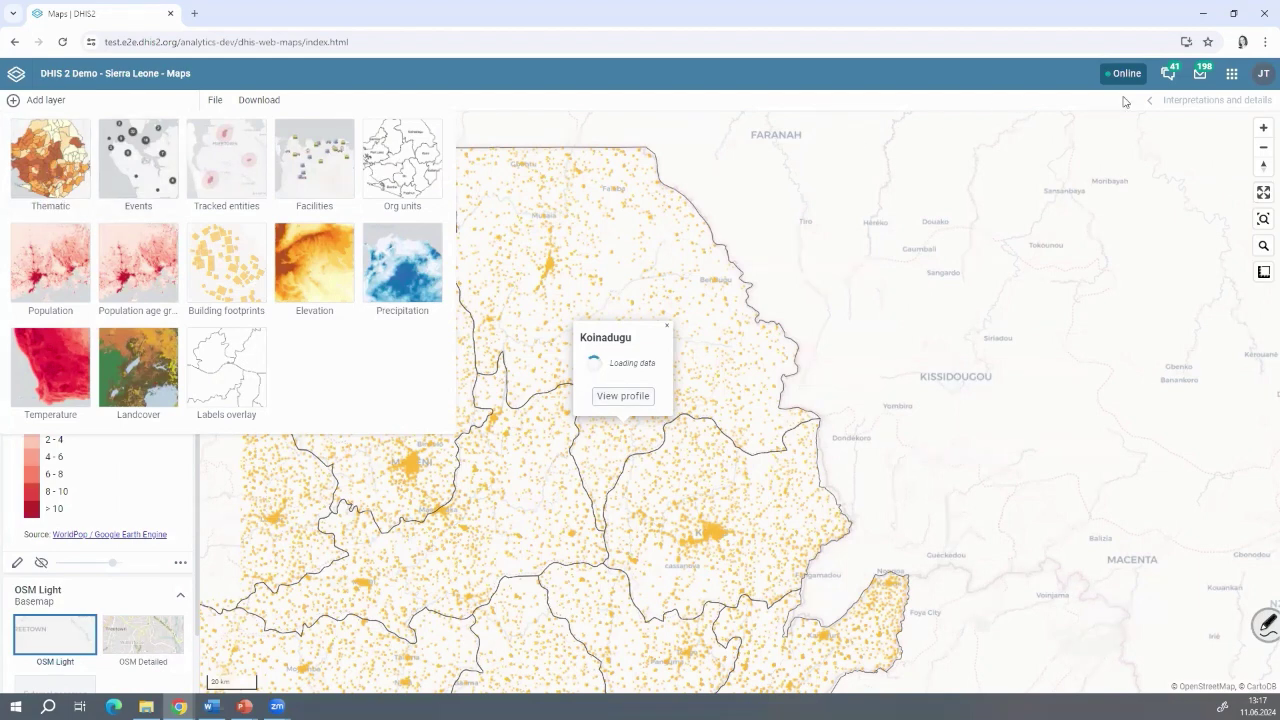
pyautogui.click(1236, 77)
pyautogui.click(1234, 76)
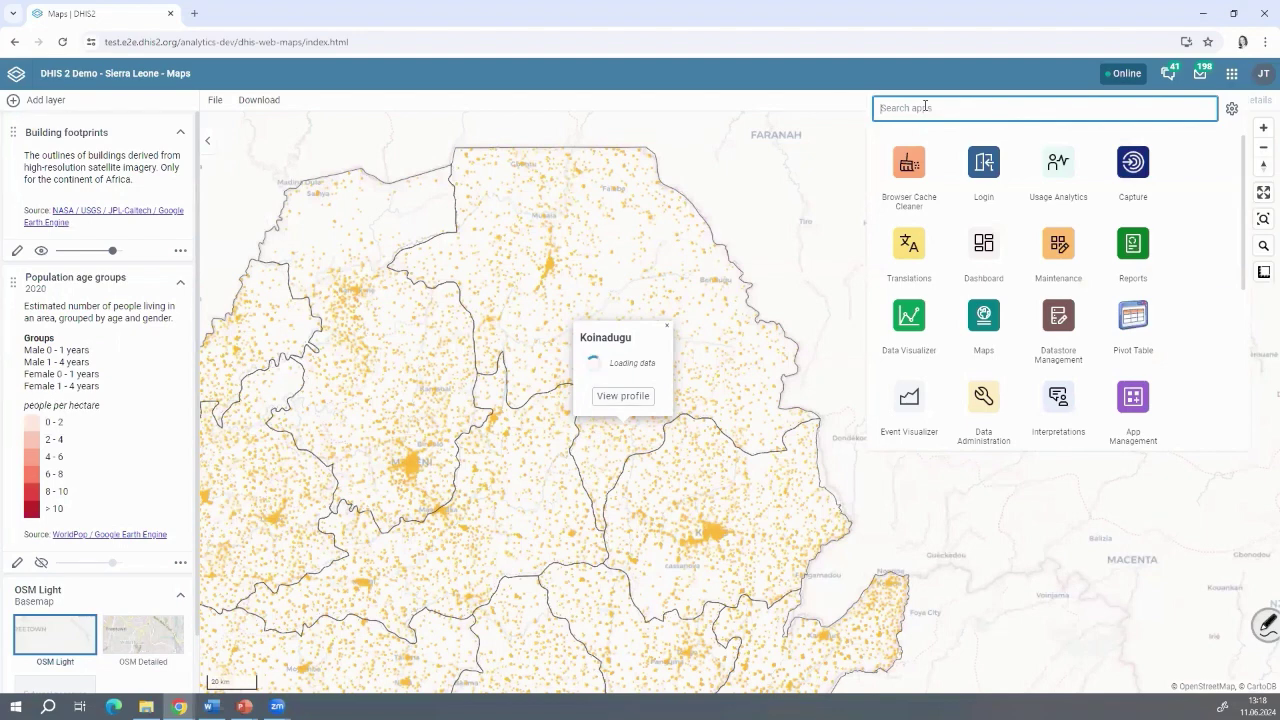
pyautogui.write('data')
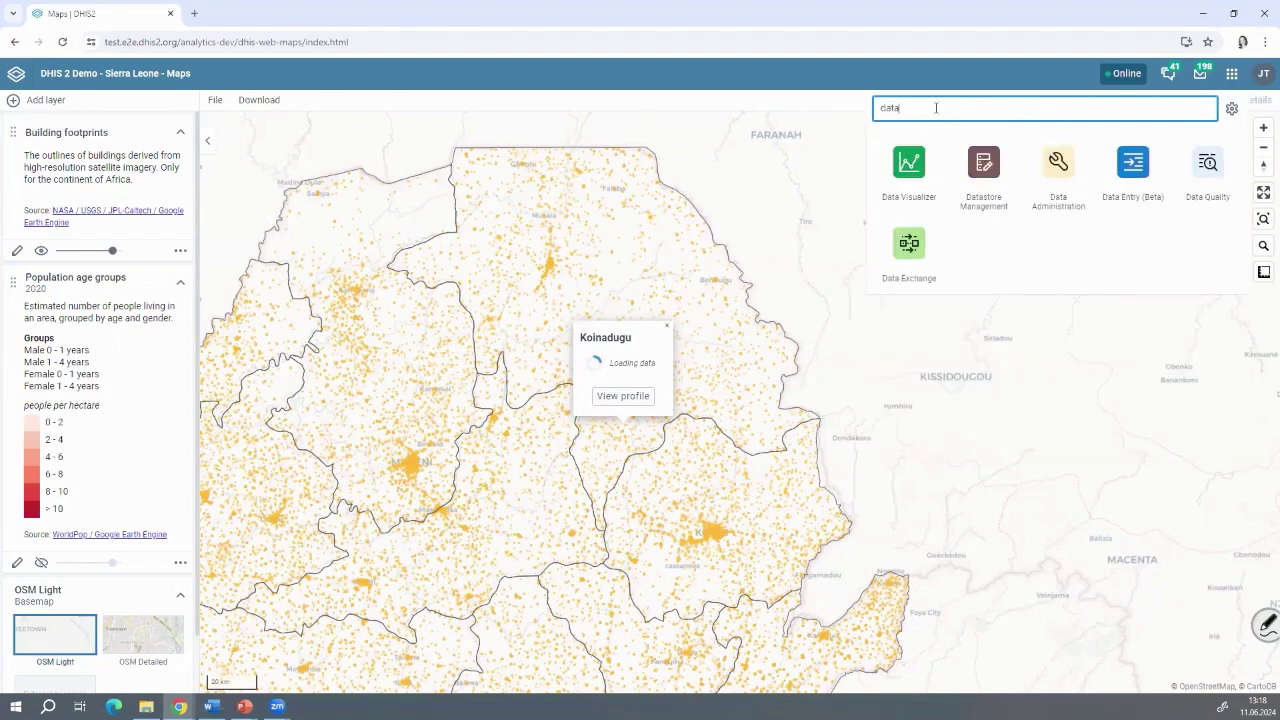
pyautogui.click(920, 162)
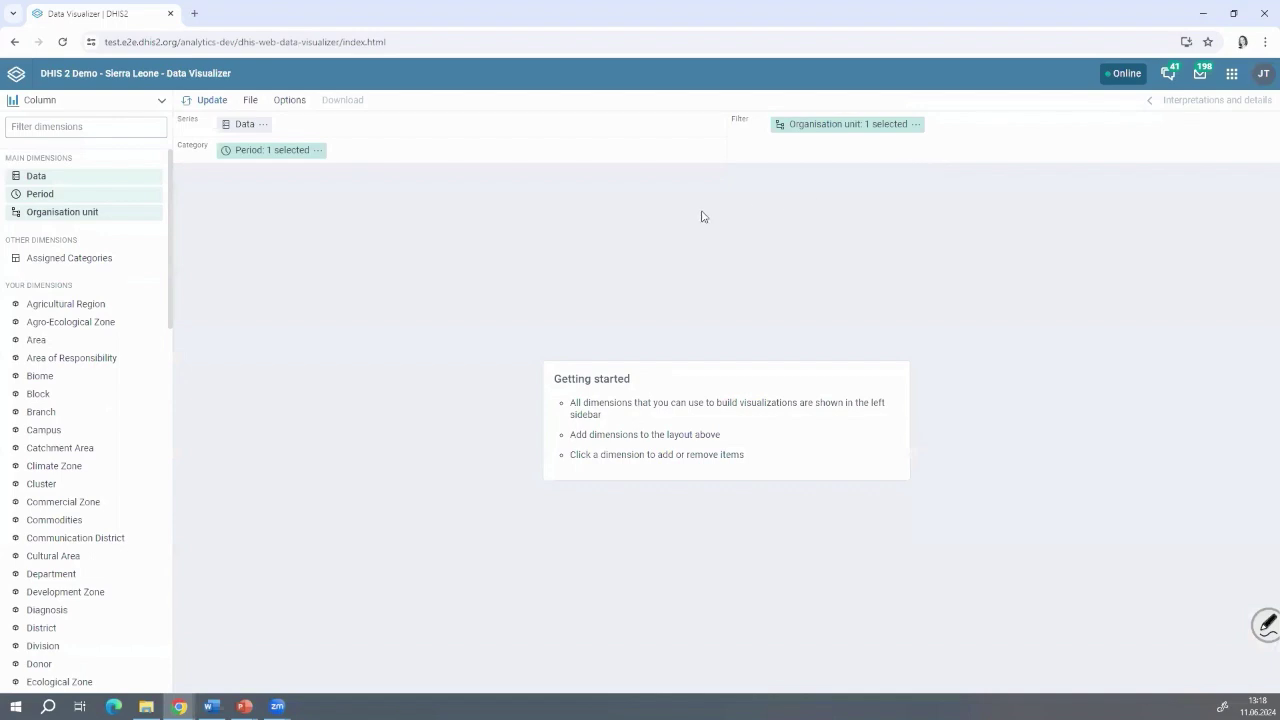
# Step: Change the visualization type to Scatter
pyautogui.click(243, 128)
pyautogui.click(816, 505)
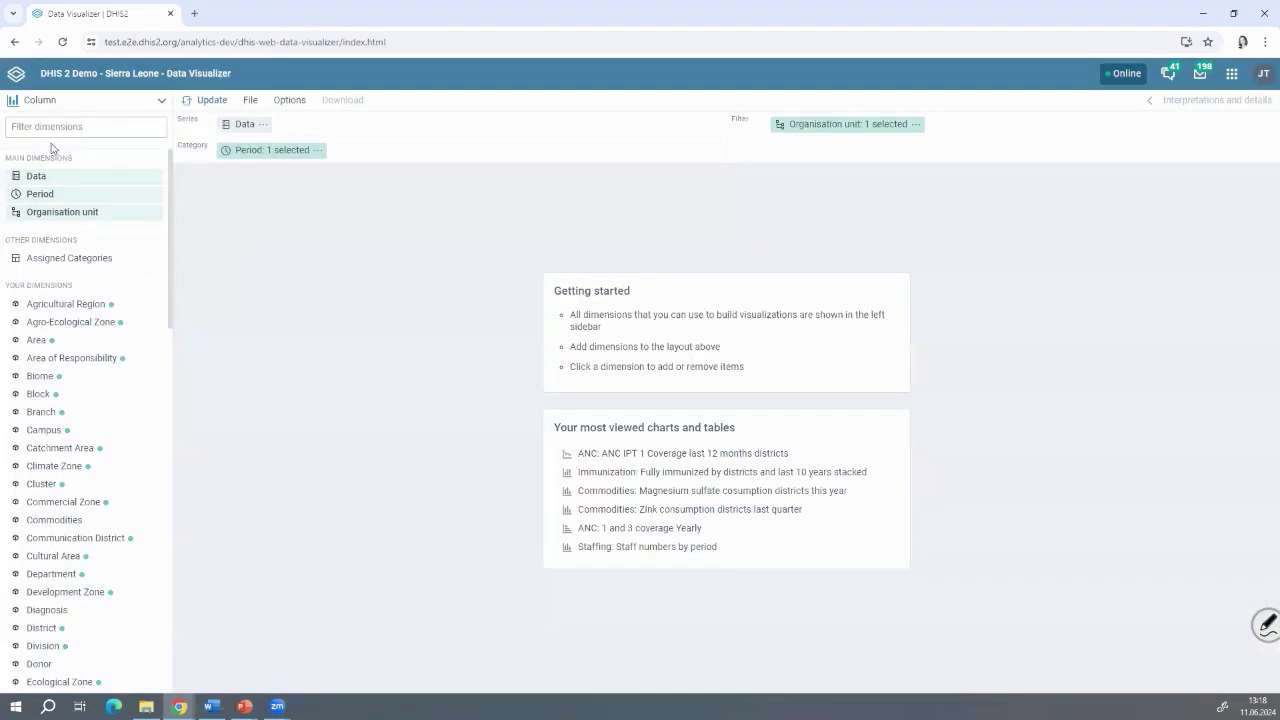
pyautogui.click(94, 103)
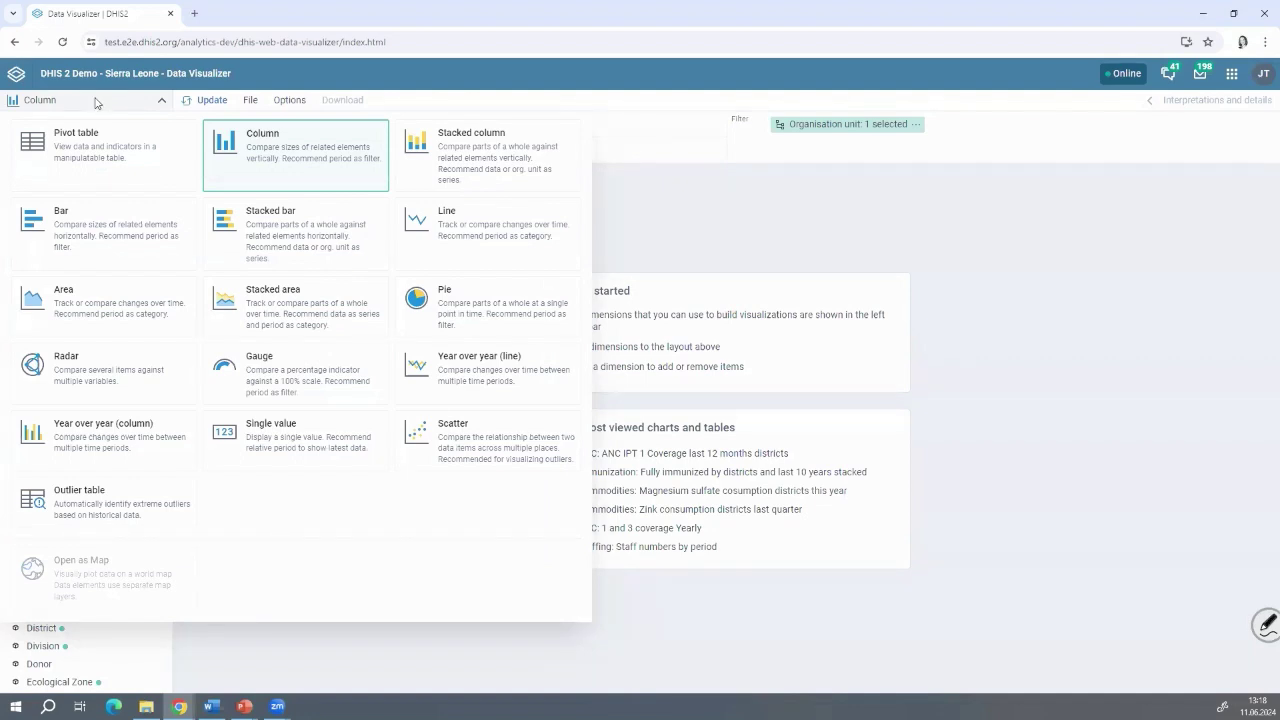
pyautogui.click(456, 438)
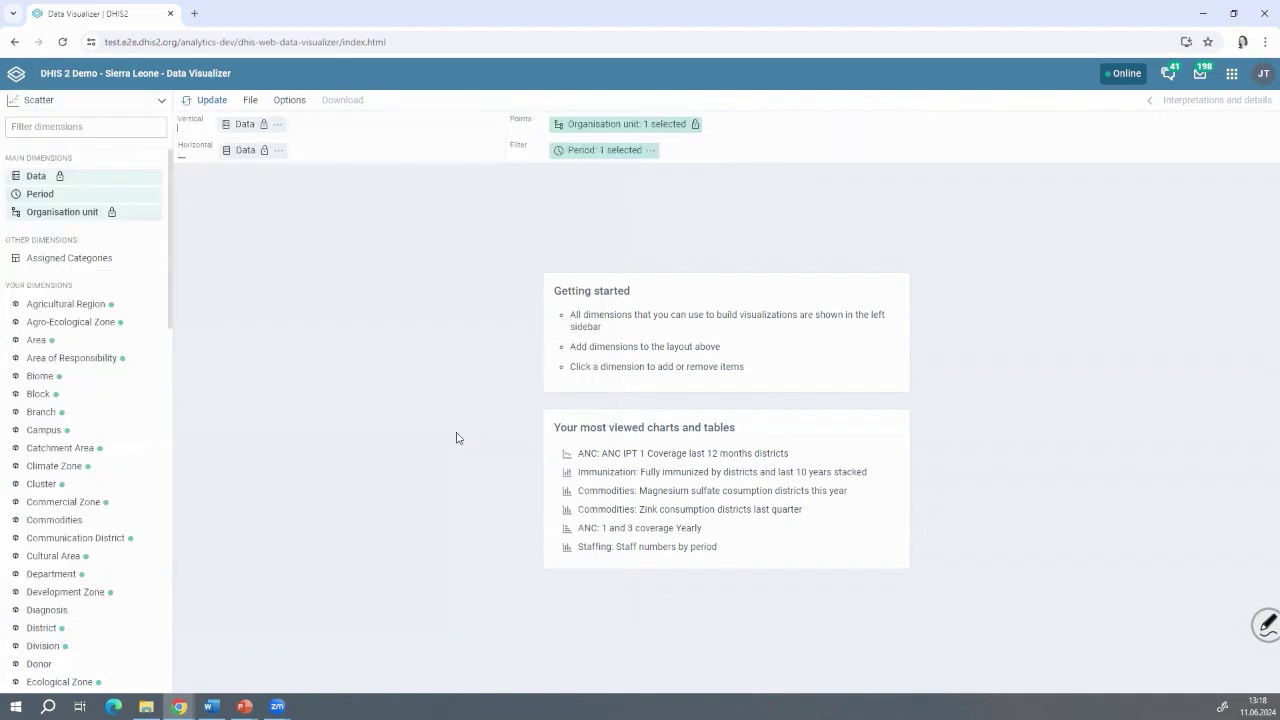
# Step: Assign the ANC 1st visit data element to the vertical axis of the scatter chart
pyautogui.click(245, 124)
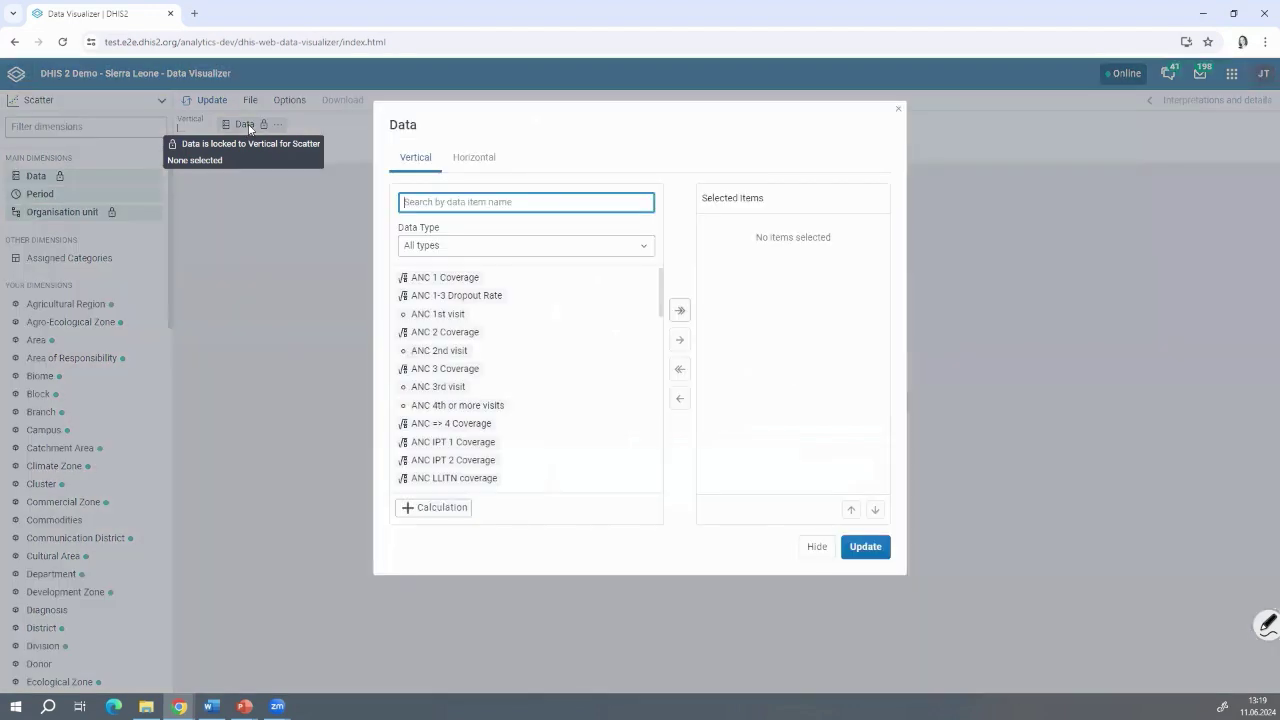
pyautogui.click(431, 316)
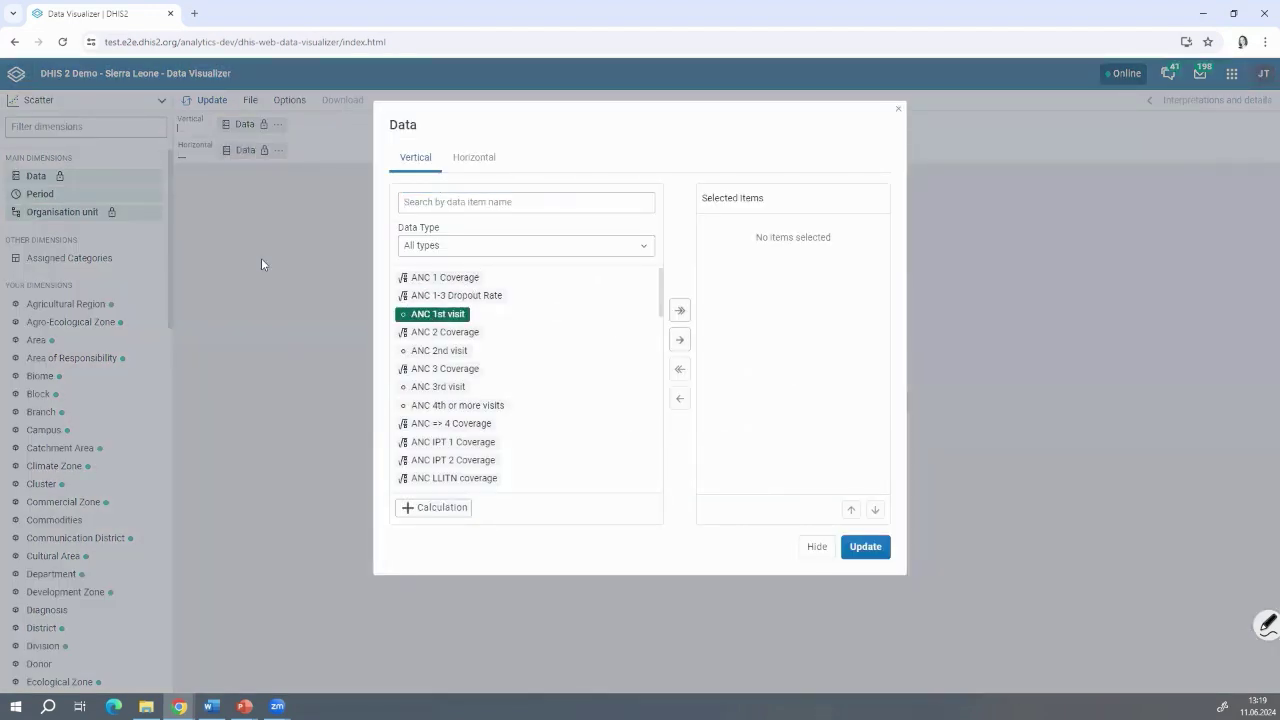
pyautogui.click(431, 318)
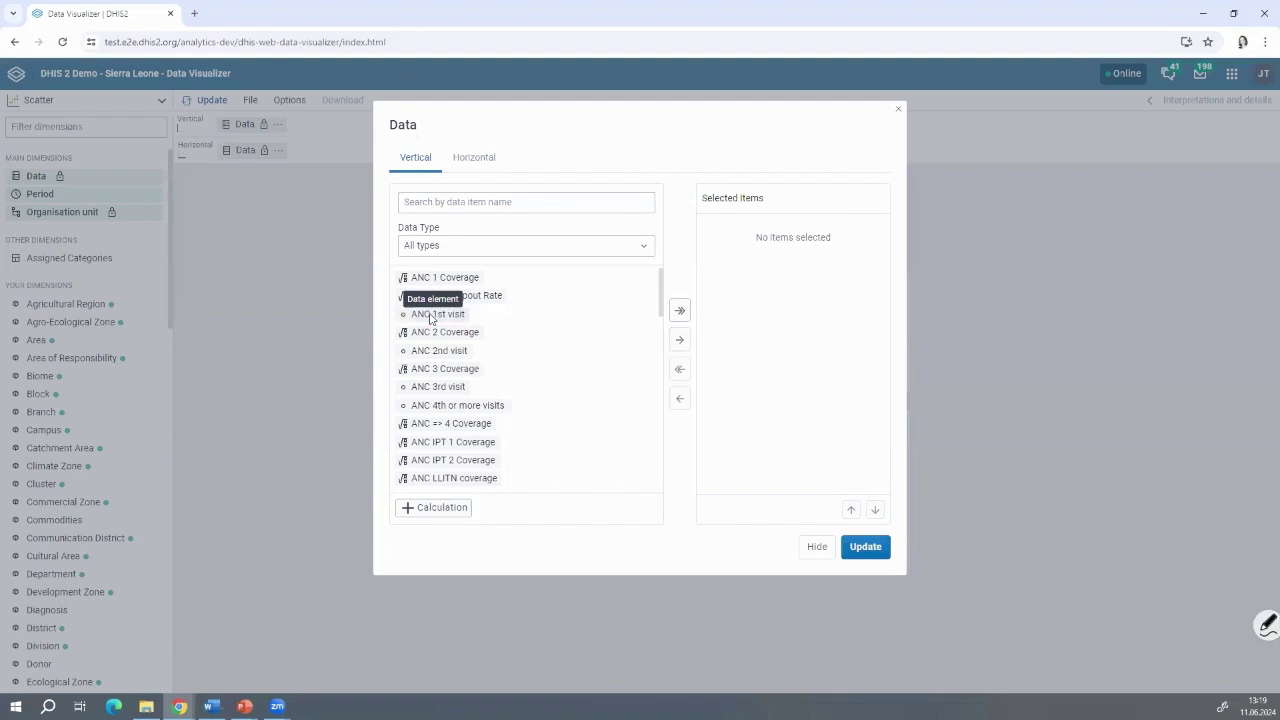
pyautogui.doubleClick(431, 318)
pyautogui.click(261, 264)
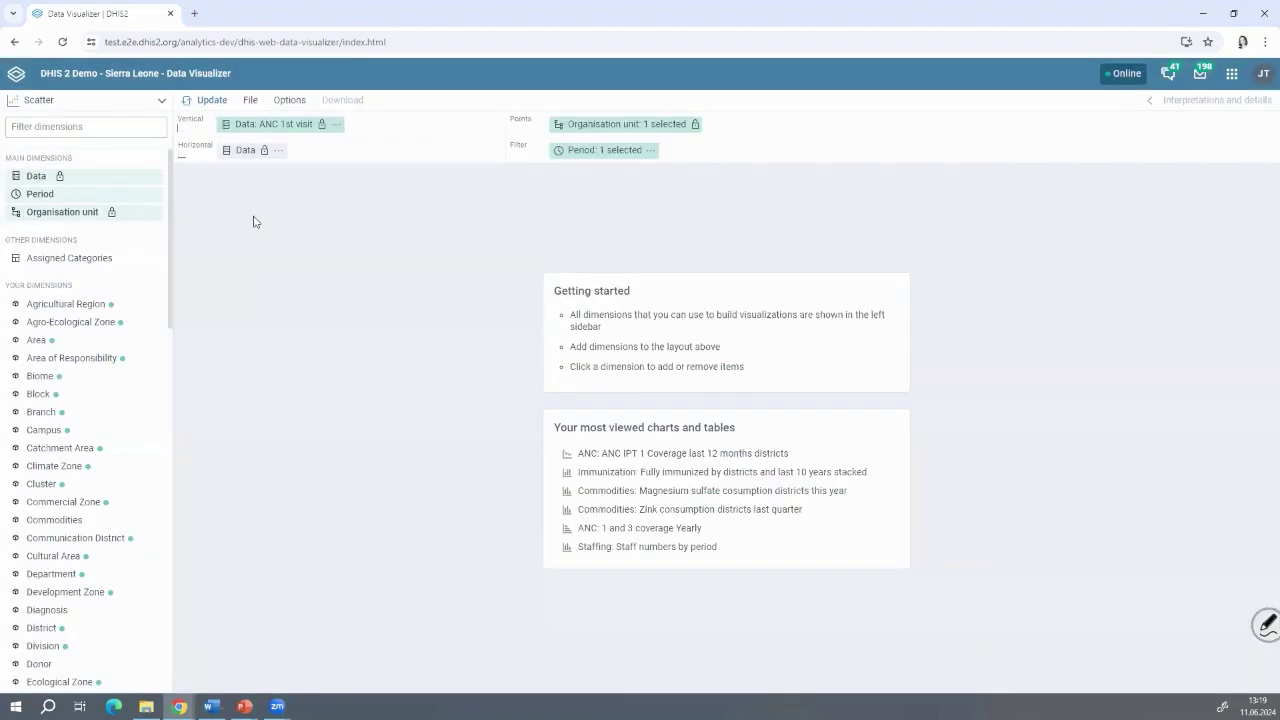
# Step: Assign the ANC 2nd visit data element to the horizontal axis and update the scatter chart
pyautogui.click(248, 155)
pyautogui.click(431, 352)
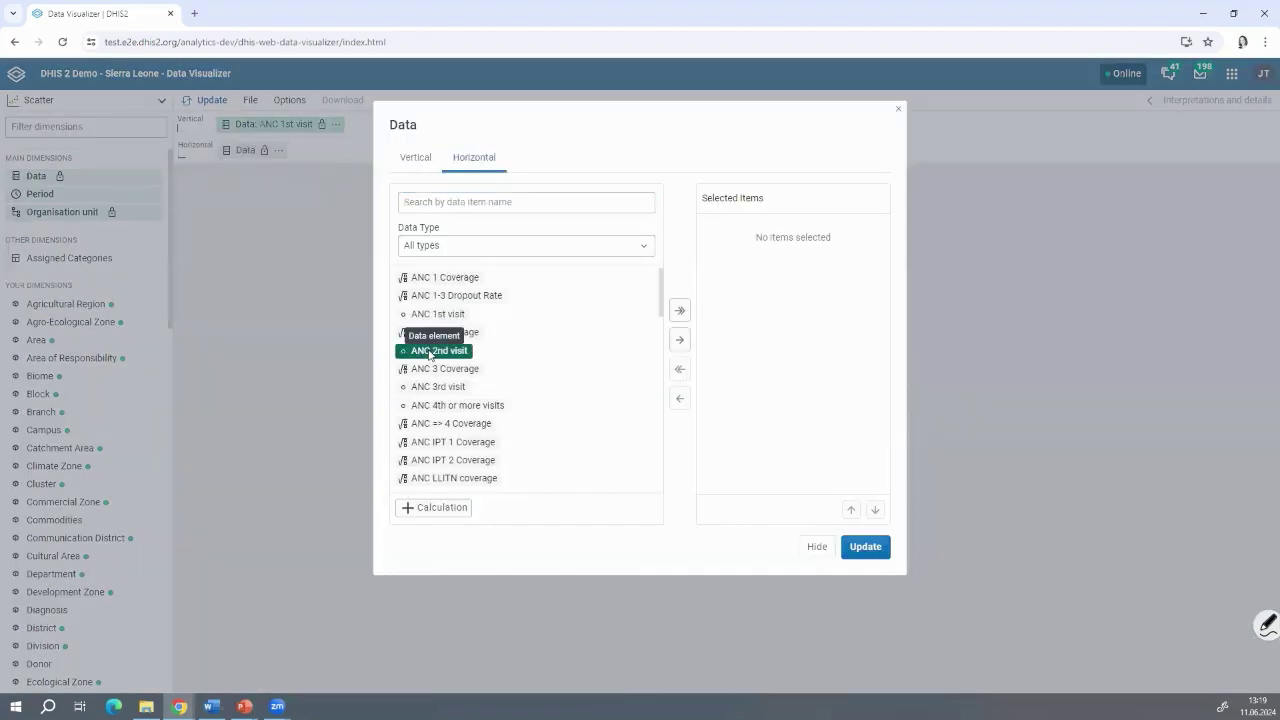
pyautogui.doubleClick(430, 352)
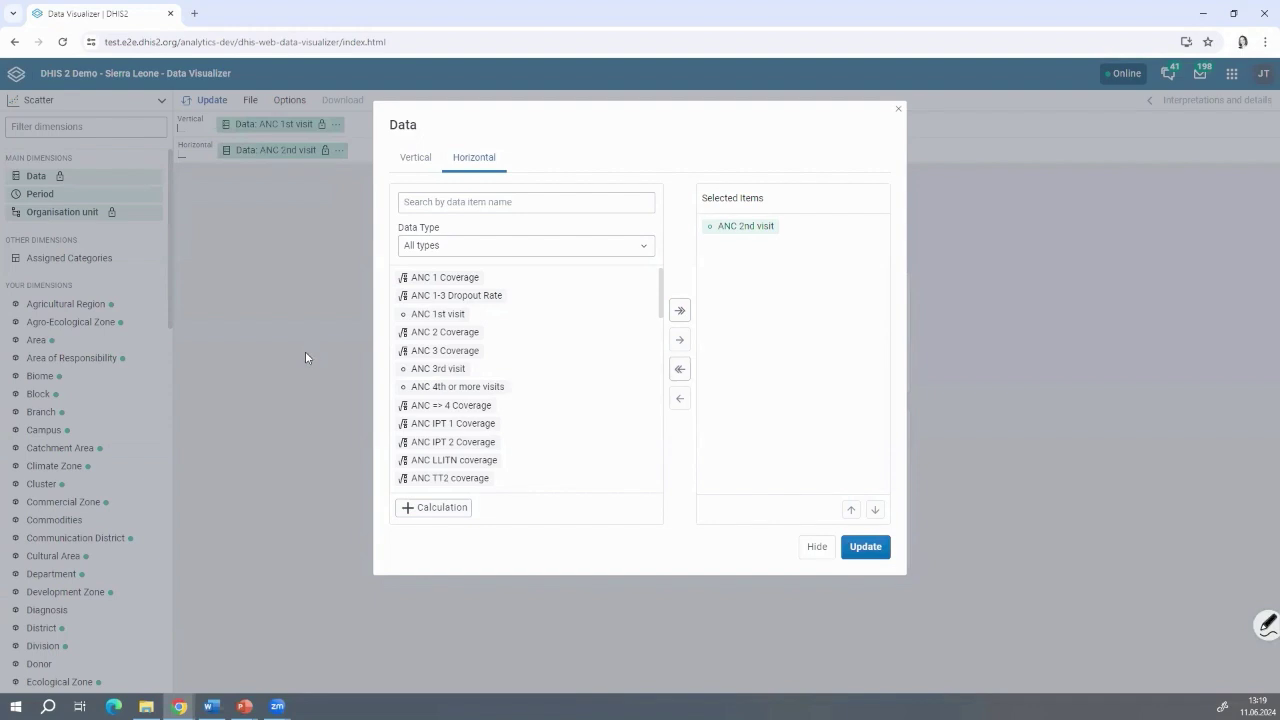
pyautogui.click(864, 547)
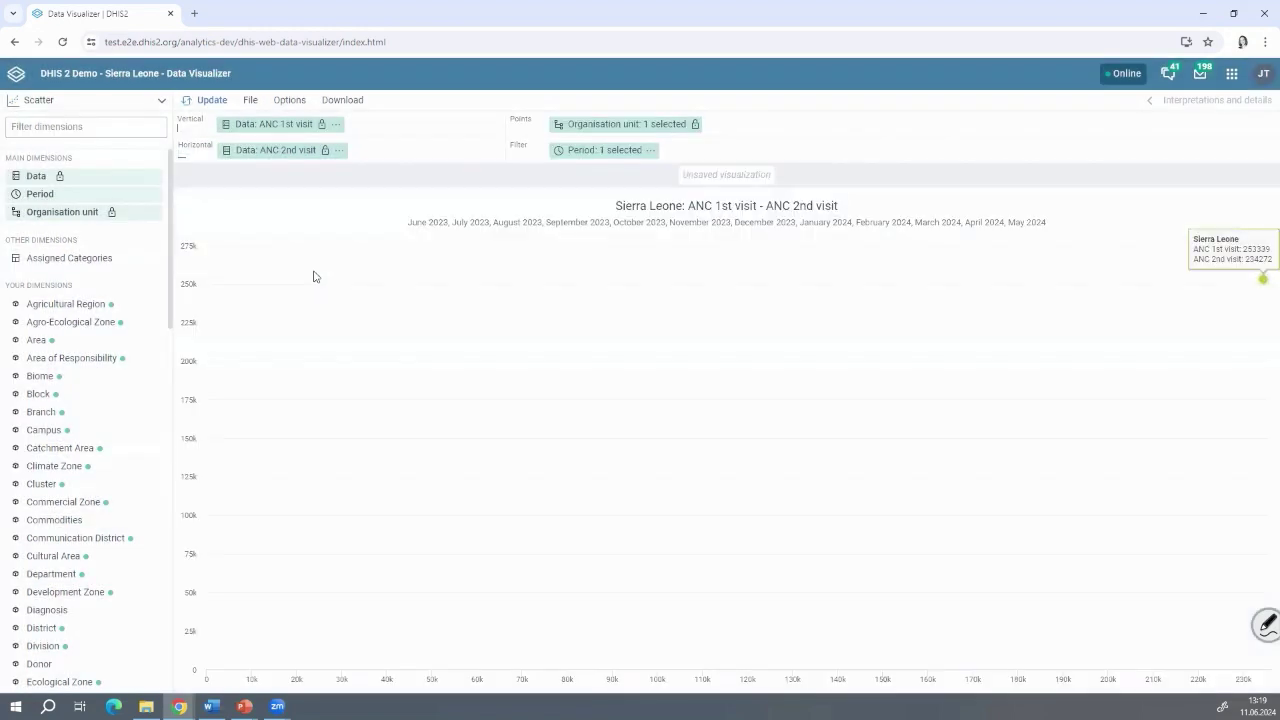
# Step: Replace the user organisation unit with the Facility level as the chart's points and update the chart
pyautogui.click(595, 126)
pyautogui.click(411, 152)
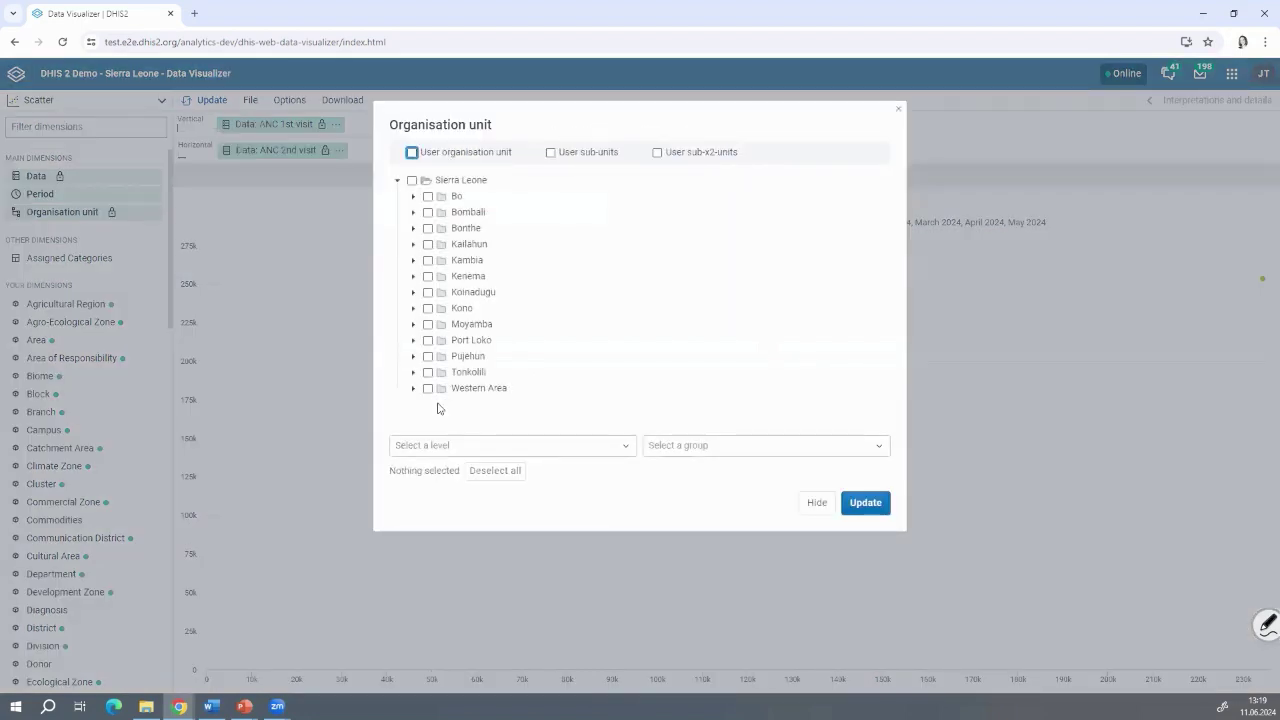
pyautogui.click(443, 450)
pyautogui.click(458, 541)
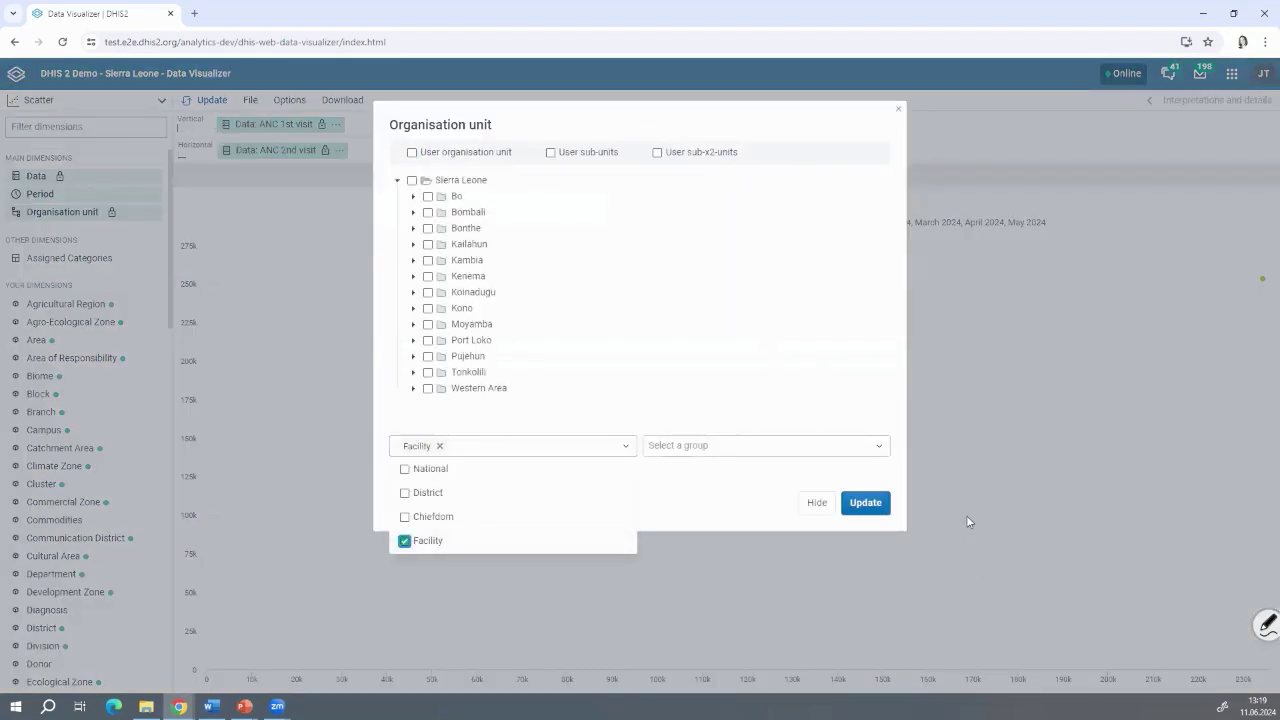
pyautogui.click(860, 505)
pyautogui.click(860, 505)
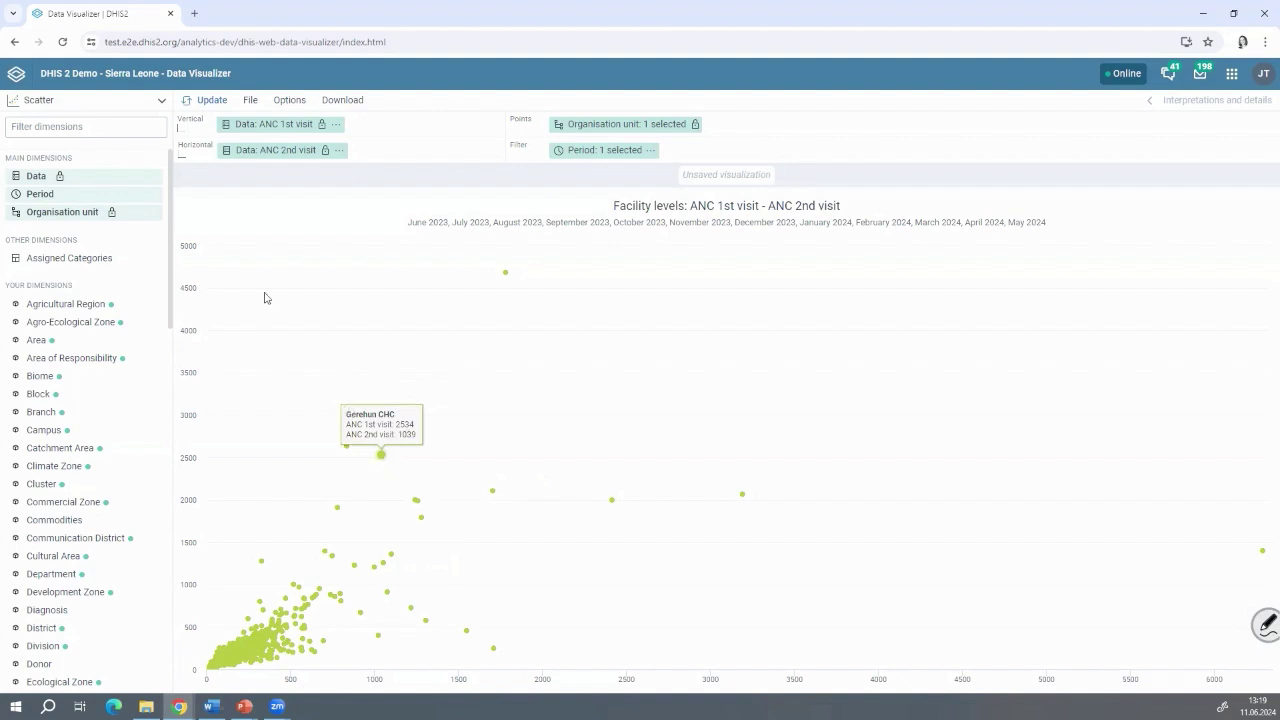
# Step: Enable outlier analysis on the scatter chart using the Interquartile Range (IQR) method and a threshold factor of 1.5
pyautogui.click(290, 100)
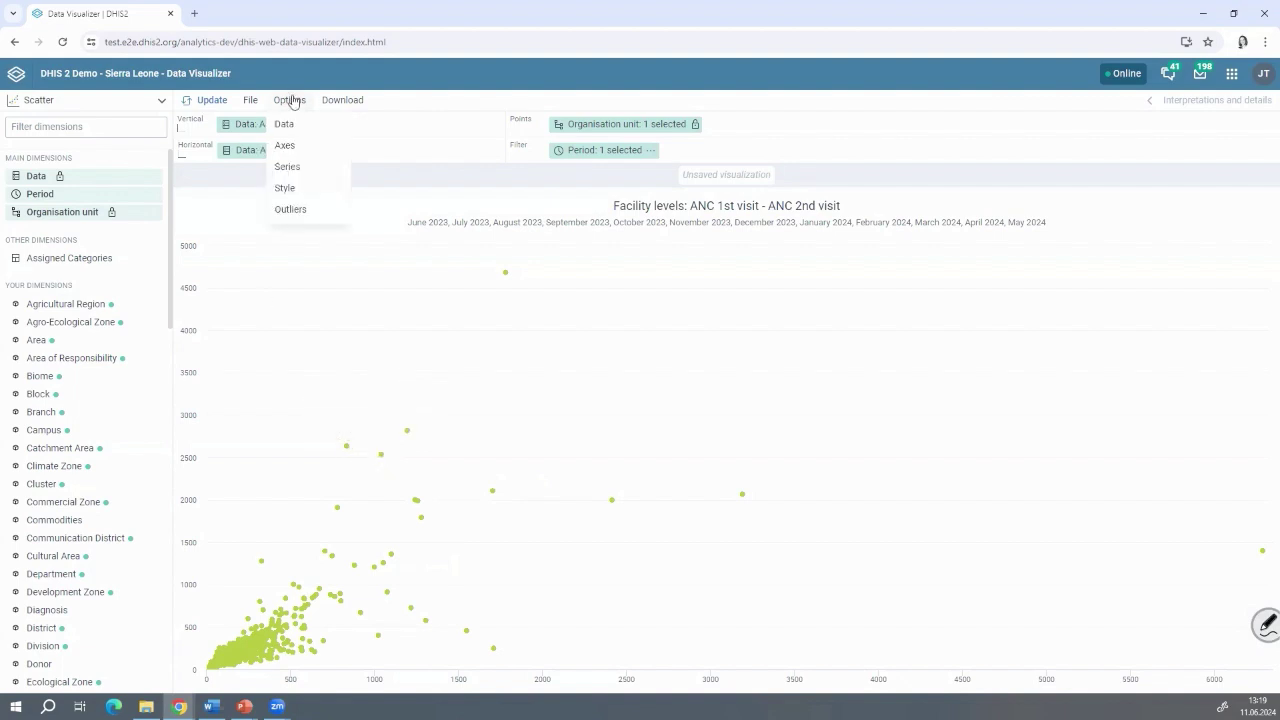
pyautogui.click(304, 209)
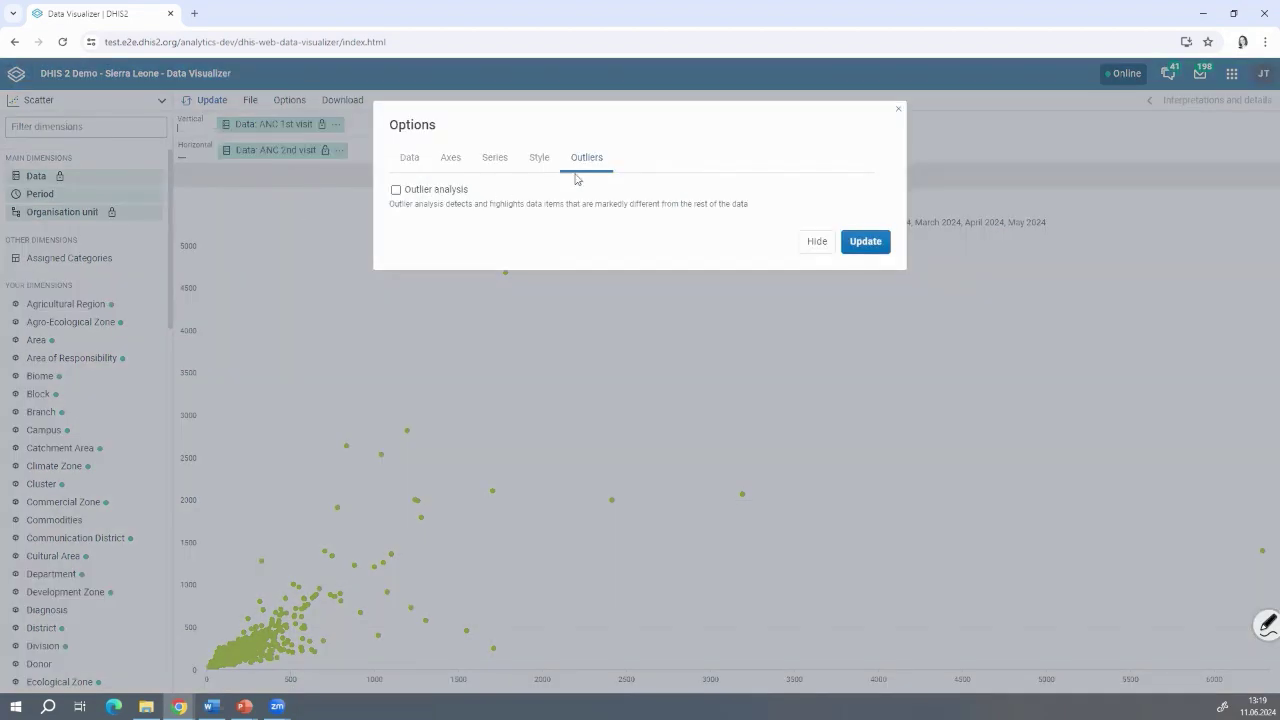
pyautogui.click(396, 189)
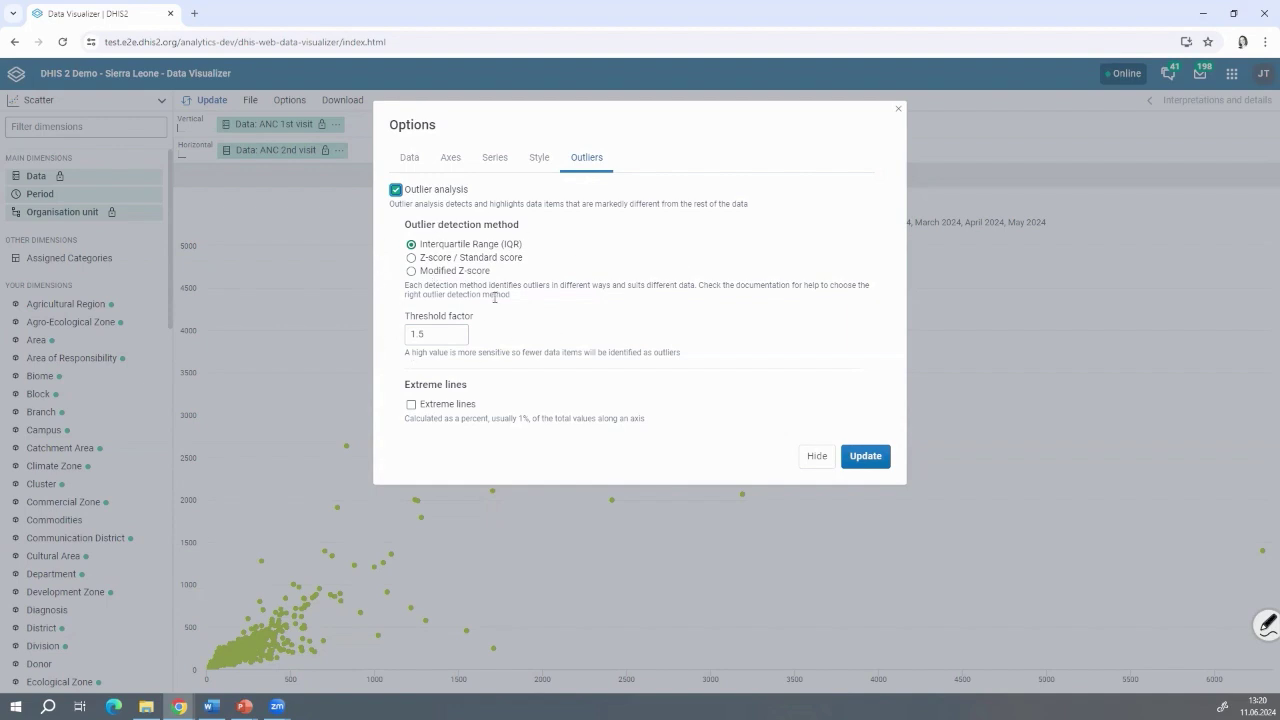
pyautogui.click(854, 457)
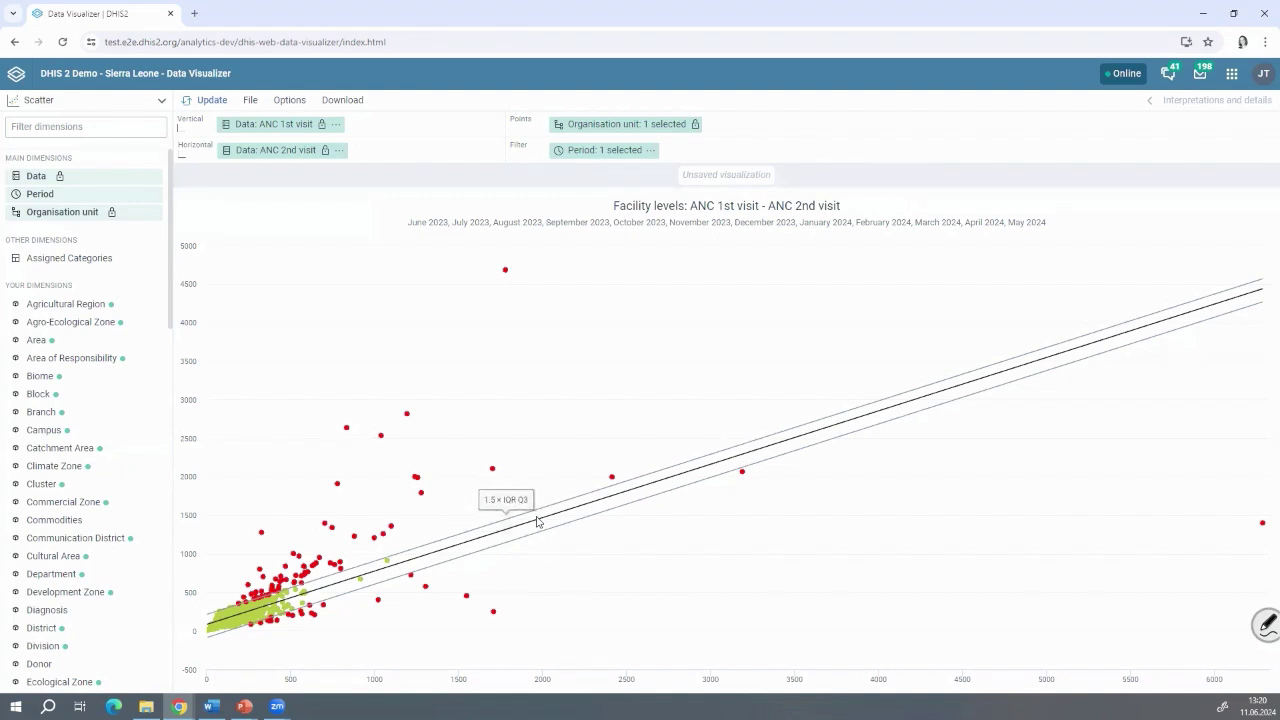
# Step: Examine the dense cluster of facilities with low visit numbers and the outliers around it in the scatter chart
pyautogui.moveTo(503, 285)
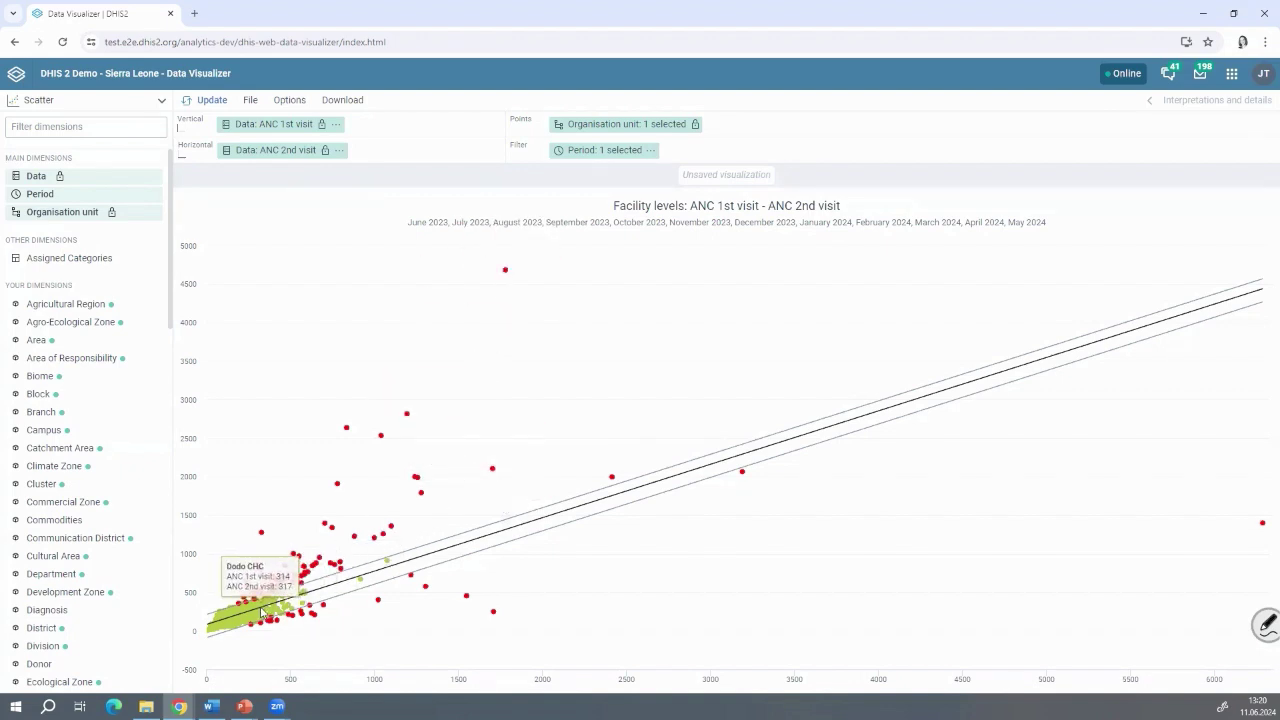
pyautogui.moveTo(210, 496); pyautogui.dragTo(477, 645)
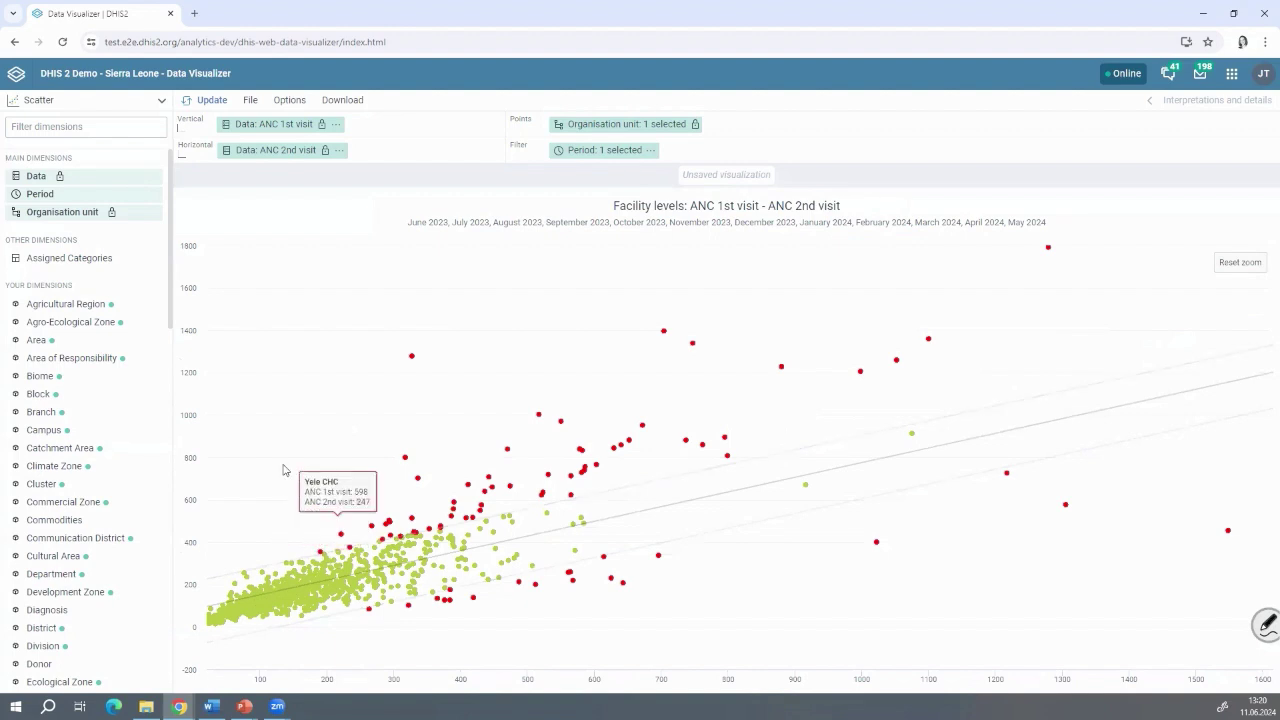
pyautogui.moveTo(517, 587); pyautogui.dragTo(706, 634)
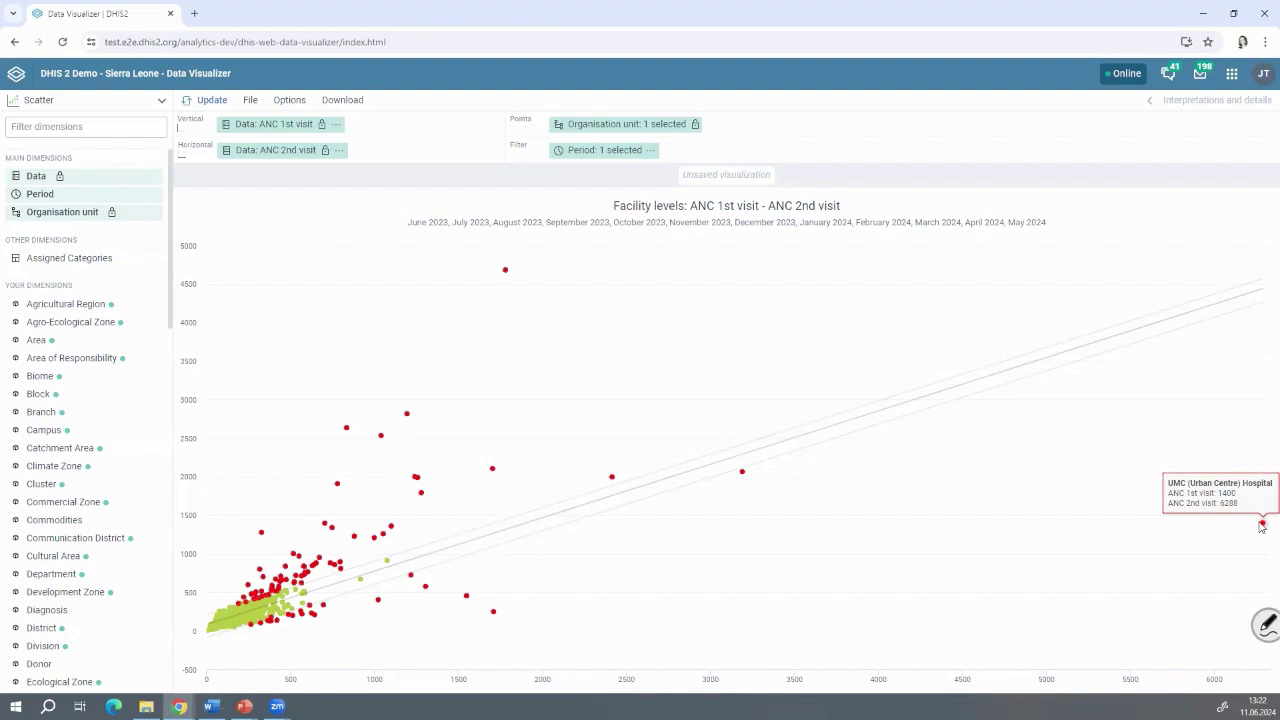
# Step: Add extreme lines at 1% detection to the scatter chart's outlier analysis and update the chart
pyautogui.click(301, 105)
pyautogui.click(302, 209)
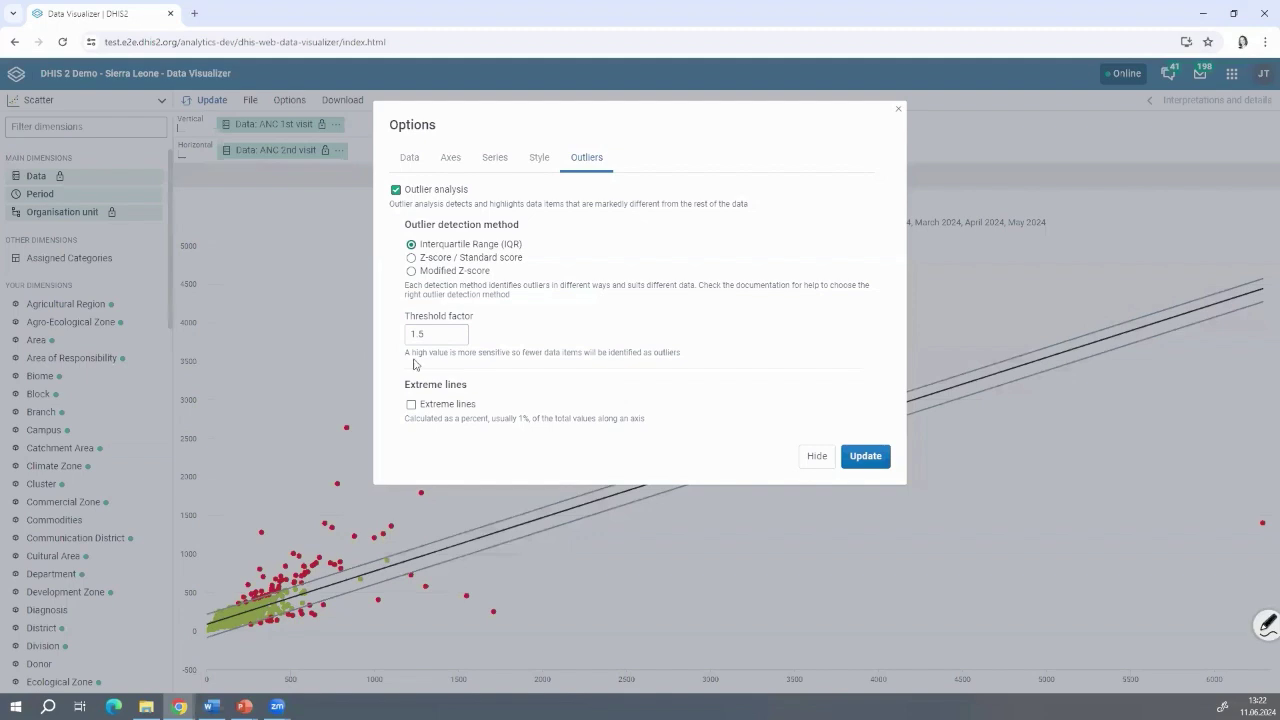
pyautogui.click(412, 406)
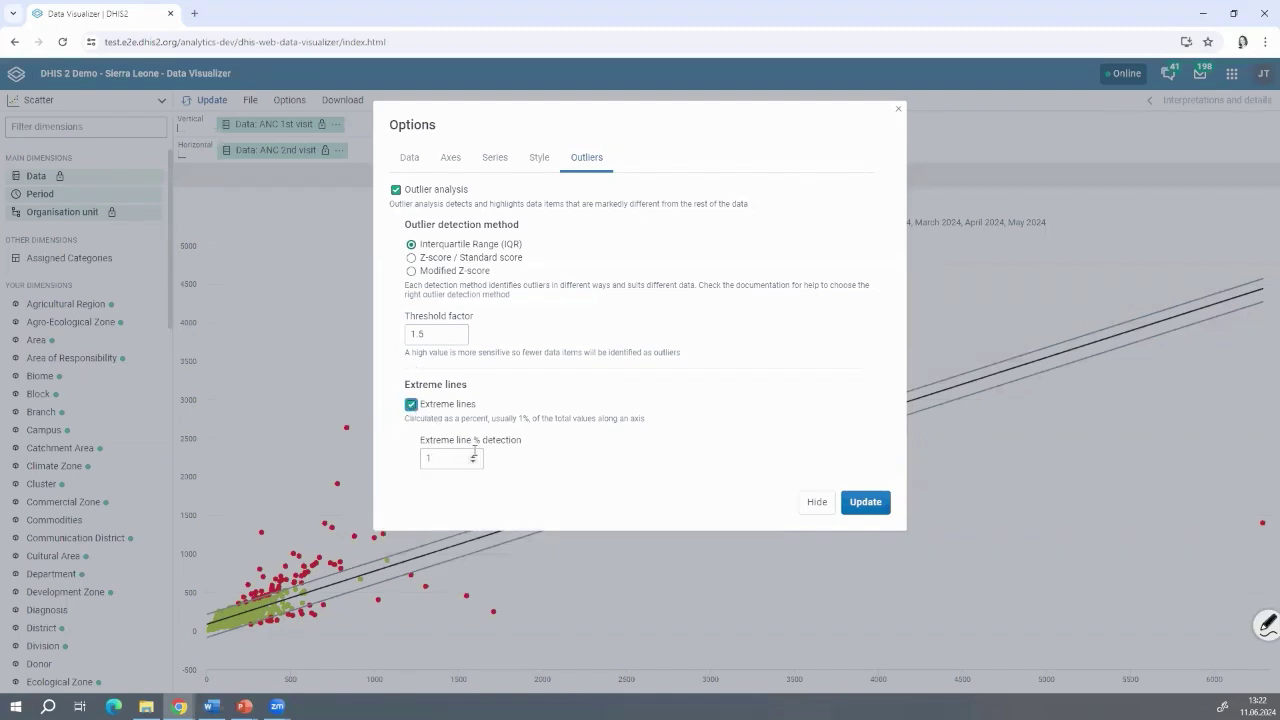
pyautogui.click(863, 501)
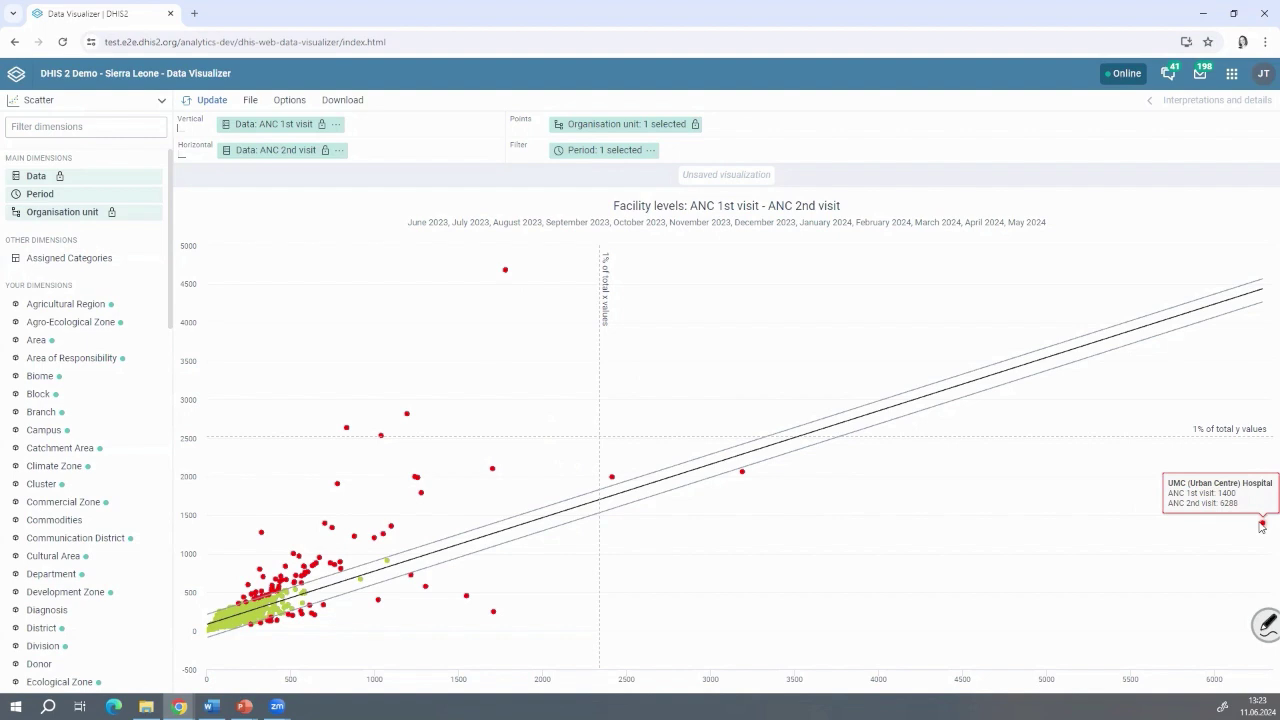
# Step: Change the visualization type from scatter to Outlier table and update it for the same ANC visit data
pyautogui.click(85, 104)
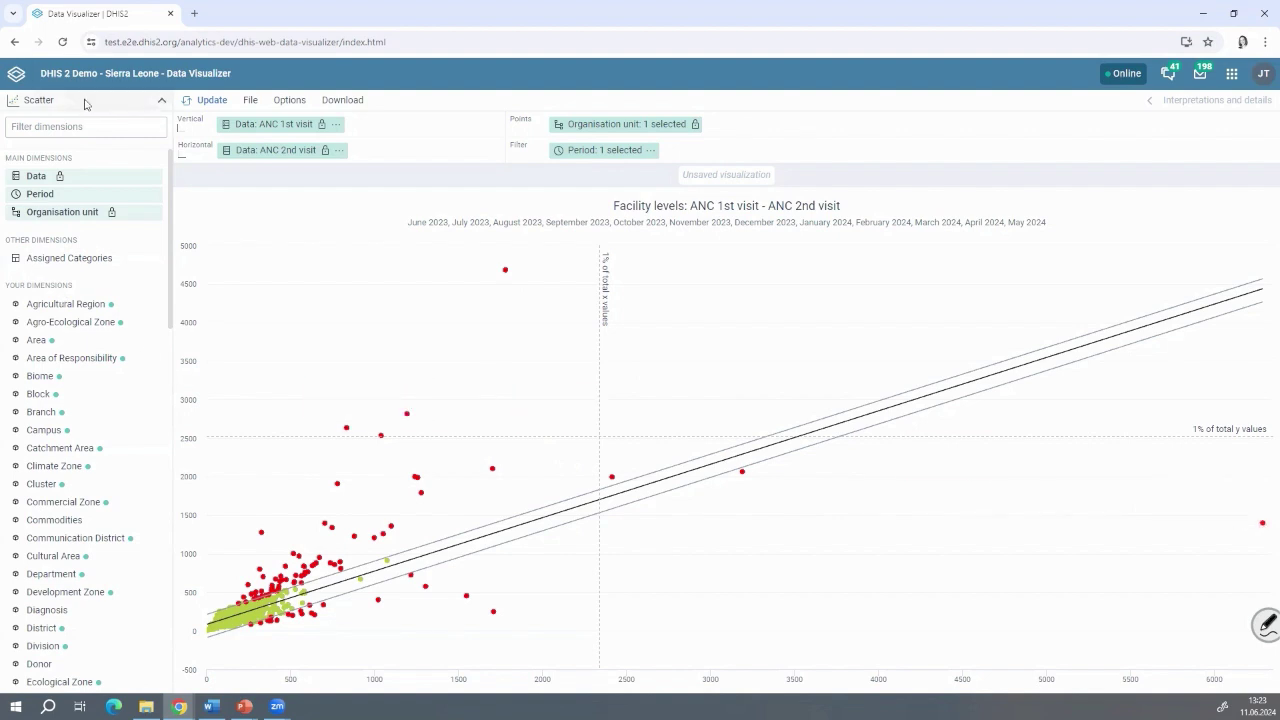
pyautogui.click(91, 526)
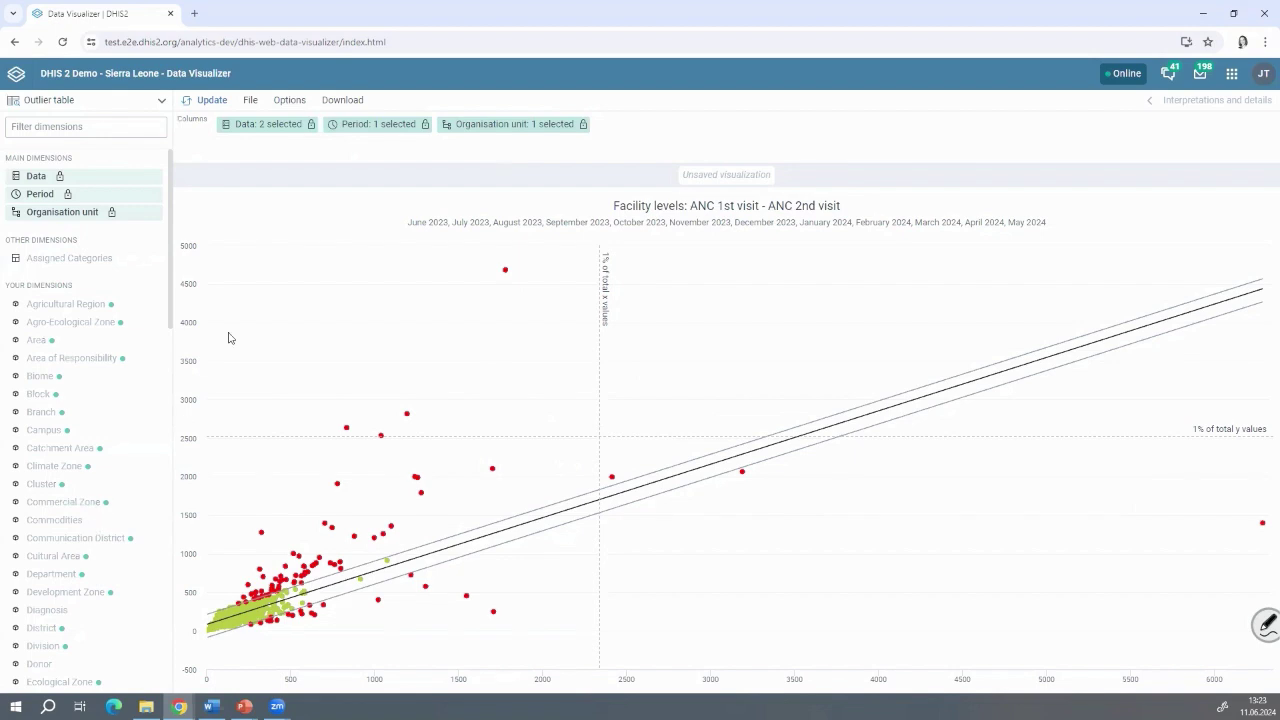
pyautogui.click(208, 102)
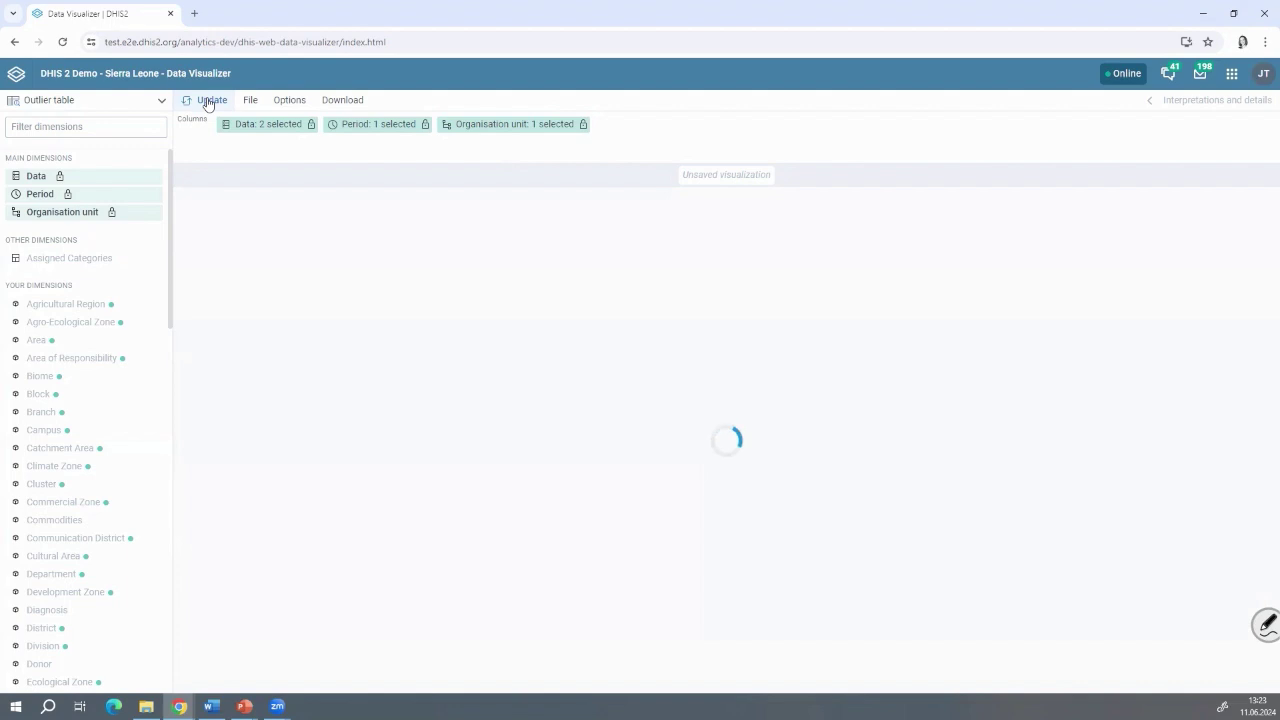
pyautogui.click(95, 105)
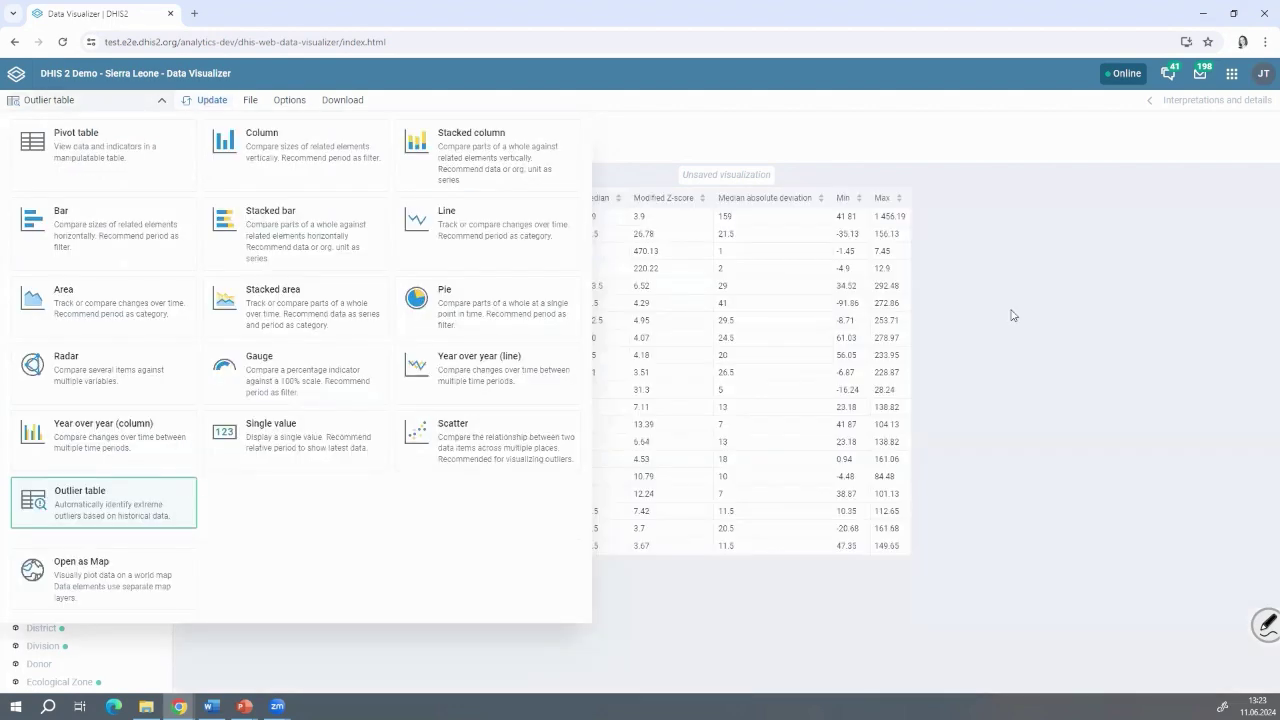
pyautogui.click(1012, 315)
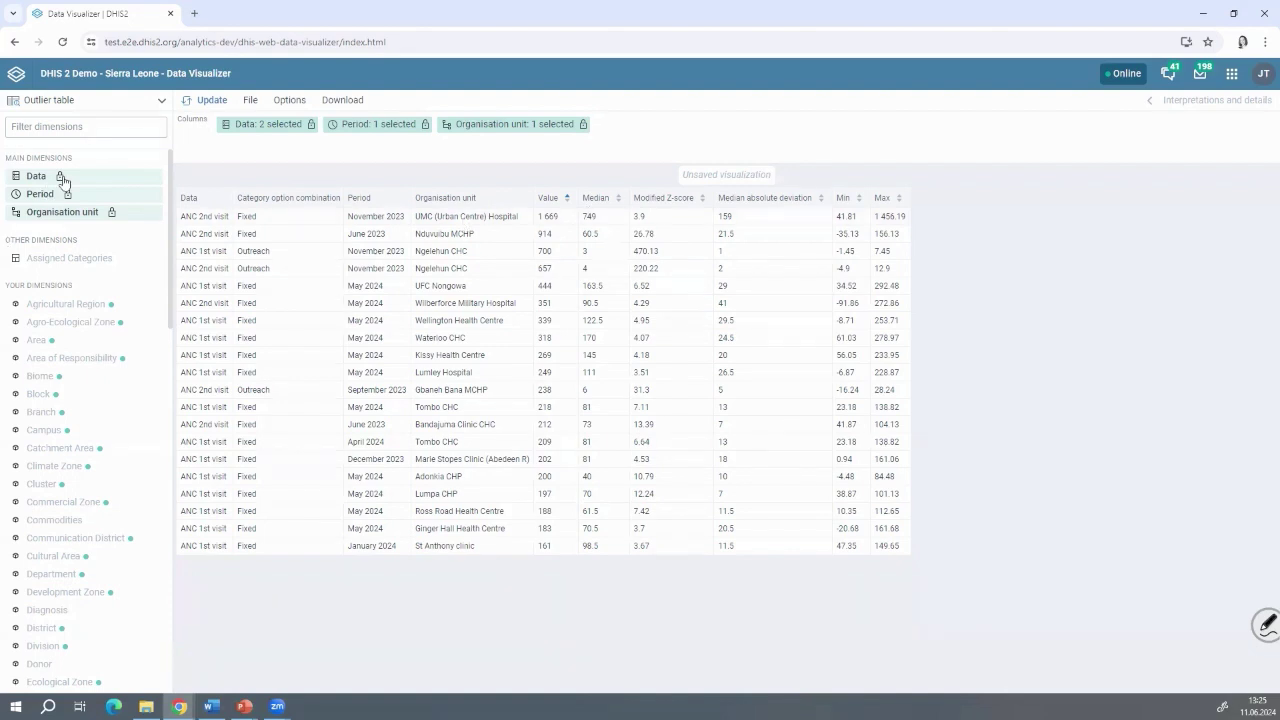
# Step: Leave the unsaved outlier table for the dashboard and reopen Data Visualizer with a blank visualization
pyautogui.click(16, 76)
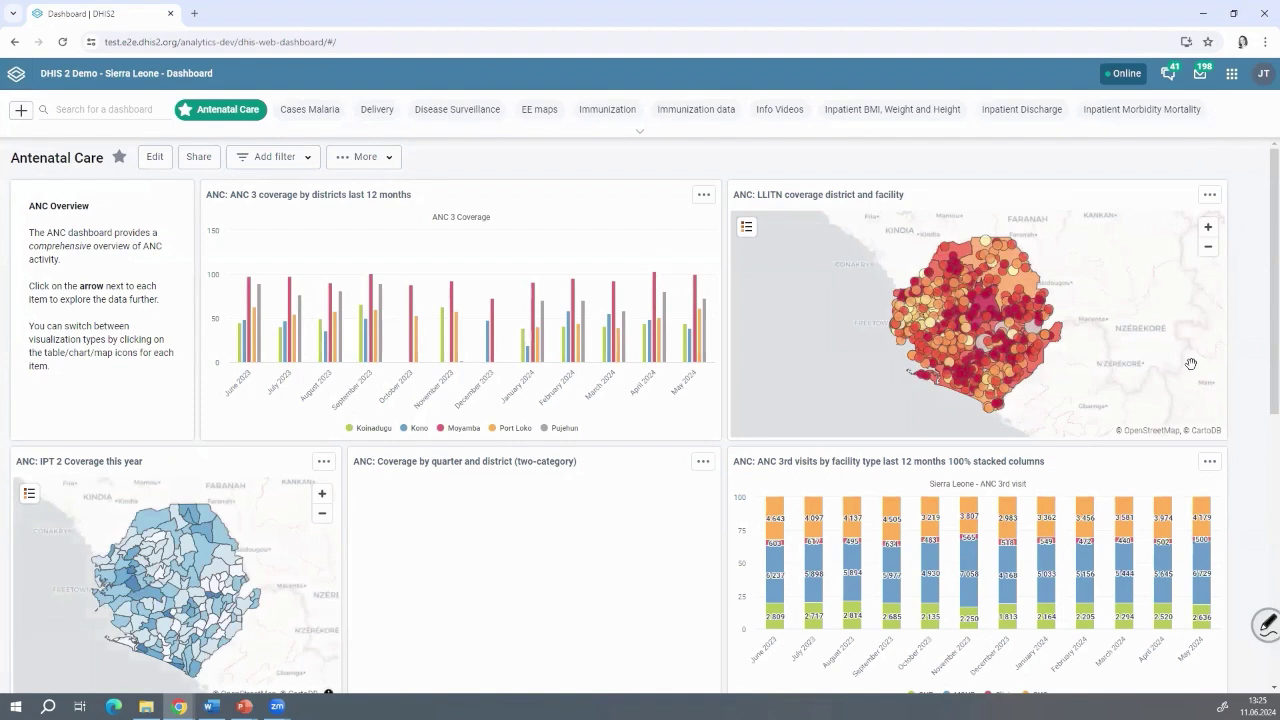
pyautogui.click(1230, 75)
pyautogui.click(906, 324)
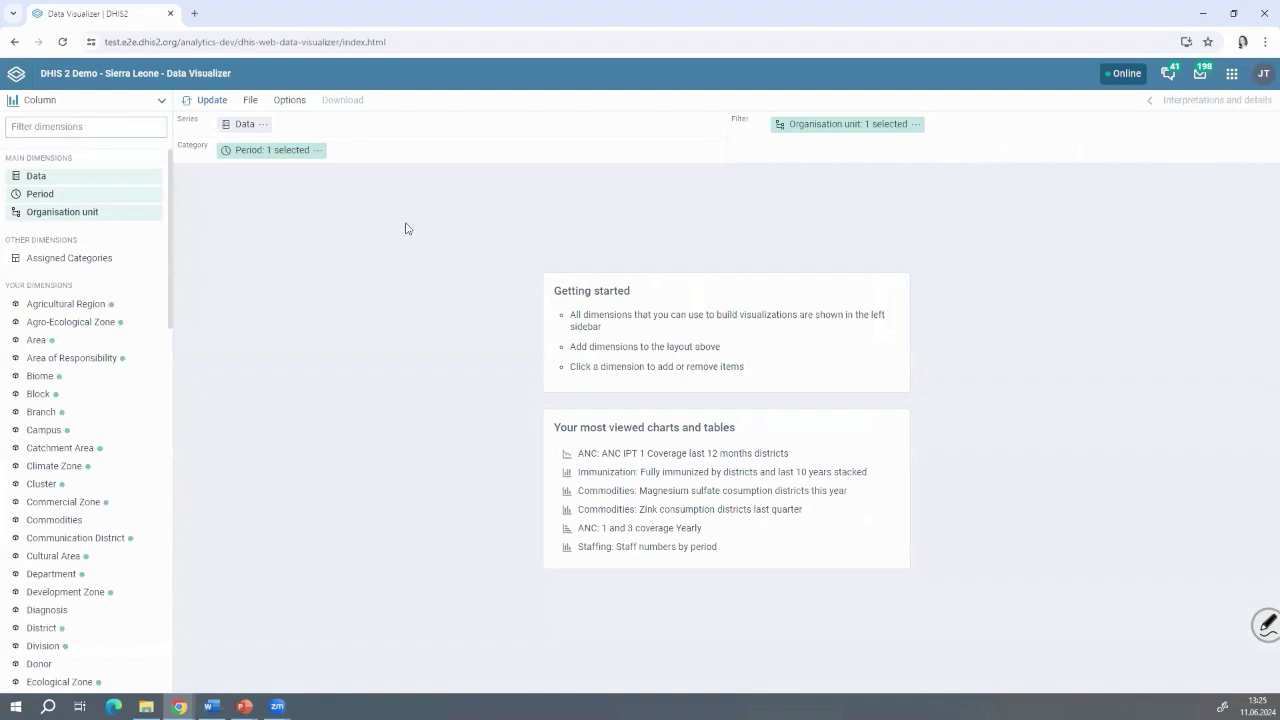
# Step: Set the visualization type to Single value and display the ANC 1 Coverage indicator
pyautogui.click(93, 103)
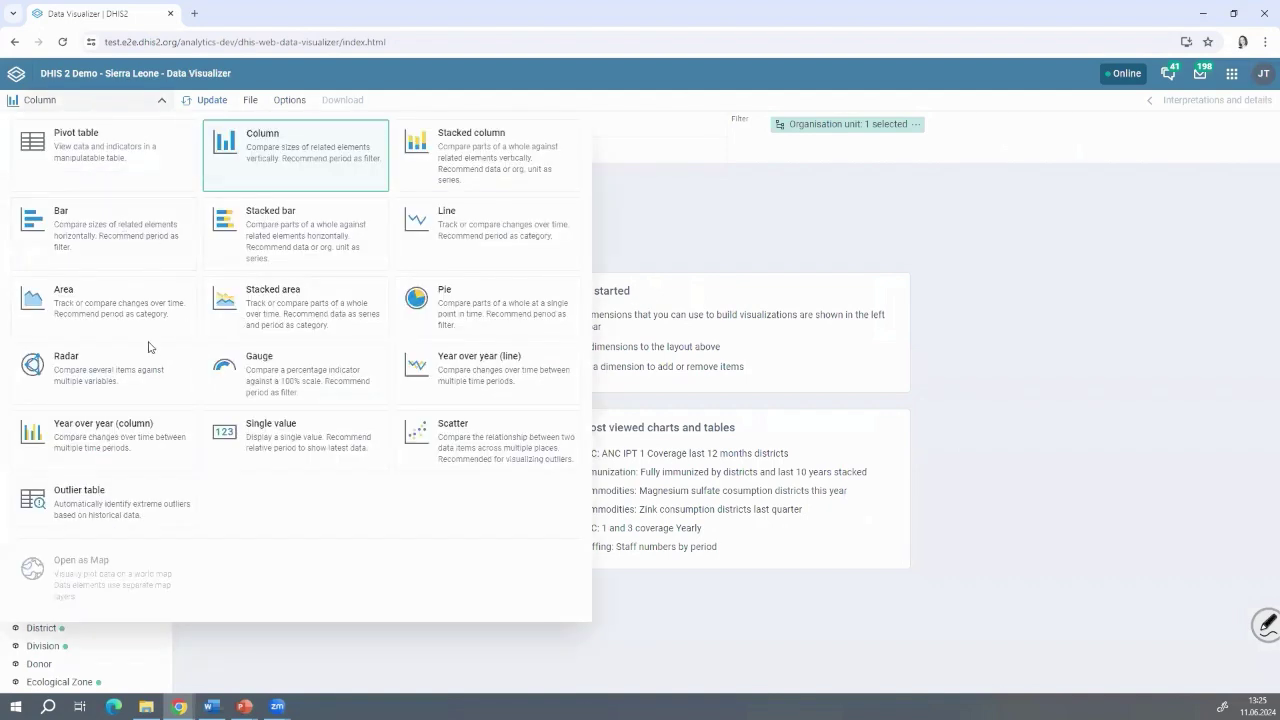
pyautogui.click(227, 445)
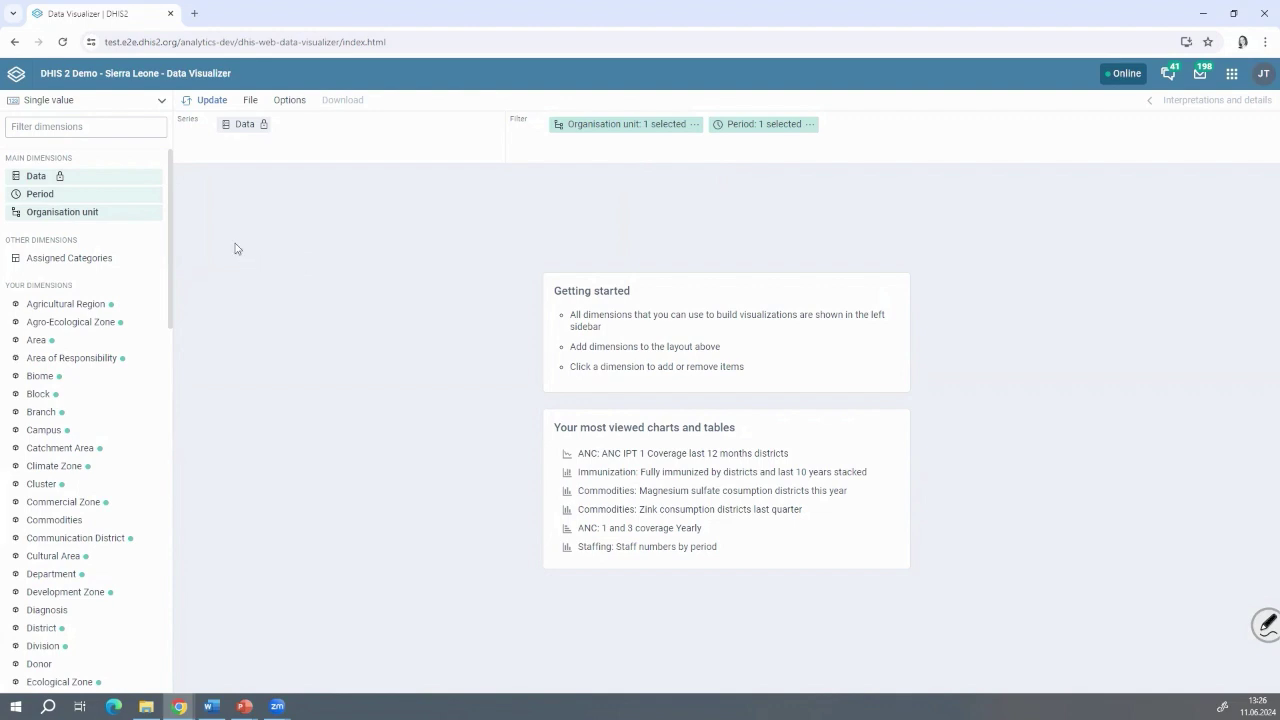
pyautogui.click(245, 125)
pyautogui.doubleClick(431, 236)
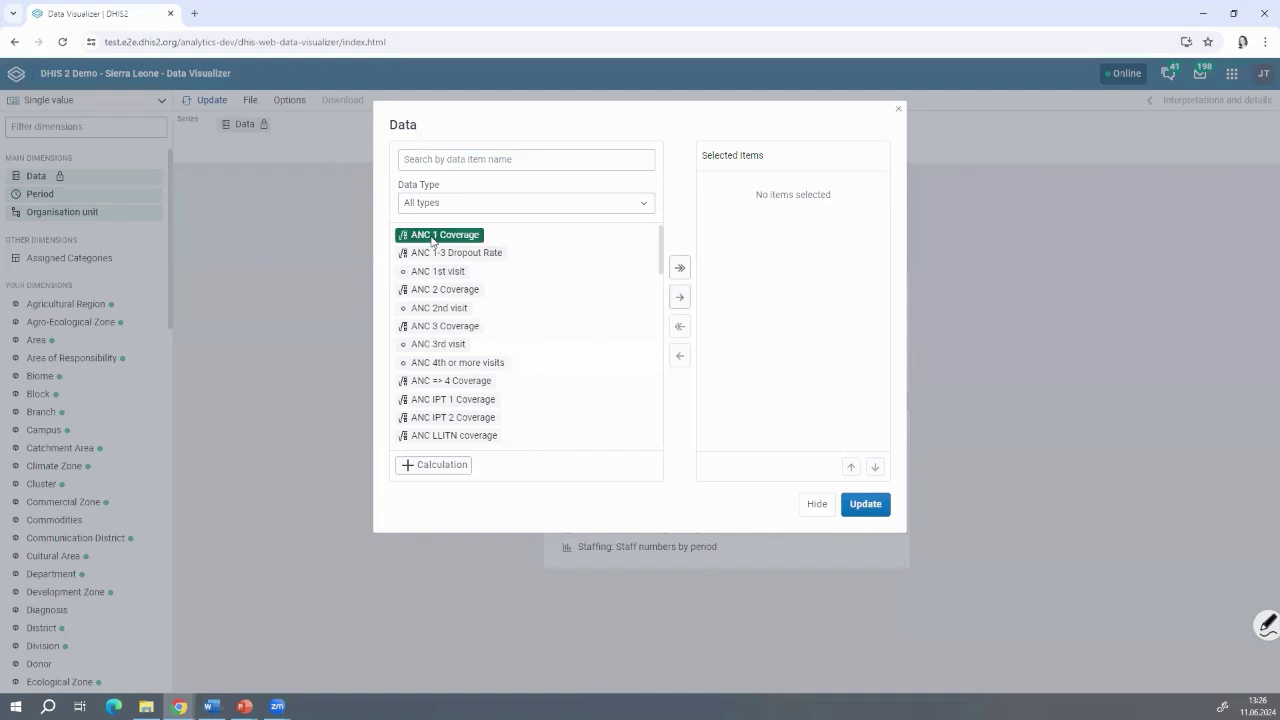
pyautogui.click(864, 504)
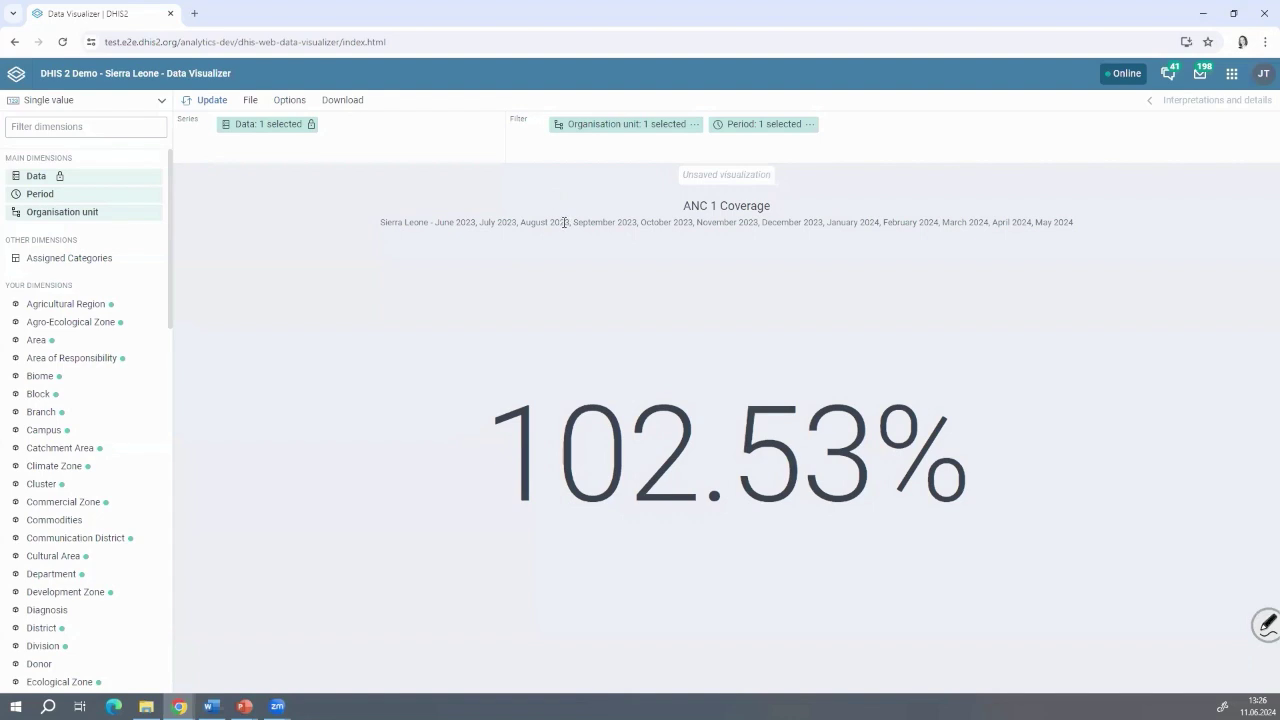
# Step: Replace the Last 12 months period with Last month and update the single value
pyautogui.click(771, 128)
pyautogui.doubleClick(743, 186)
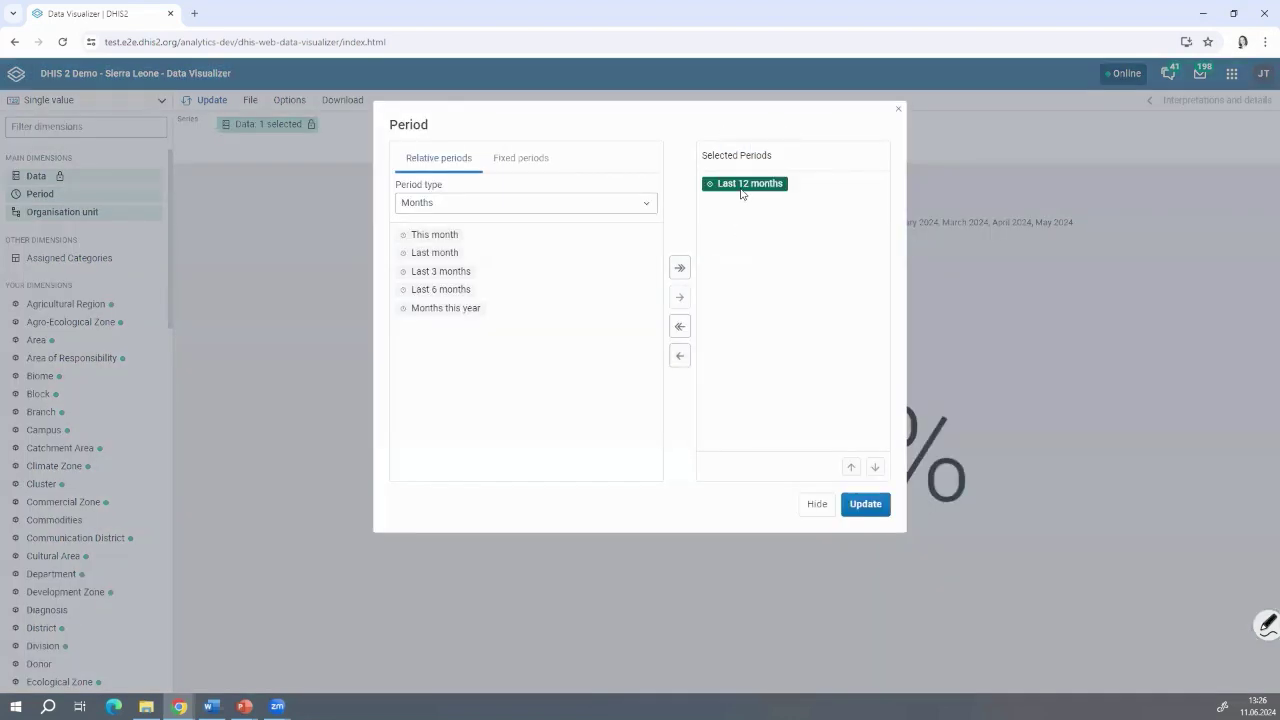
pyautogui.doubleClick(450, 252)
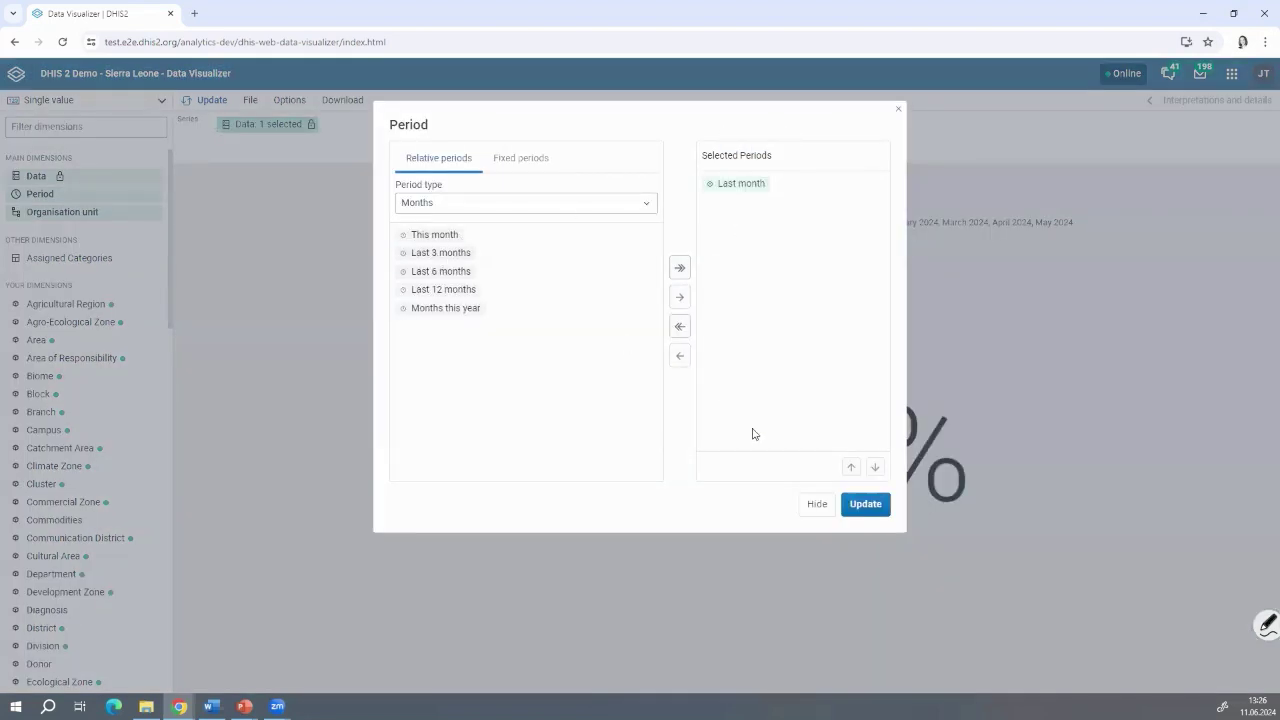
pyautogui.click(866, 504)
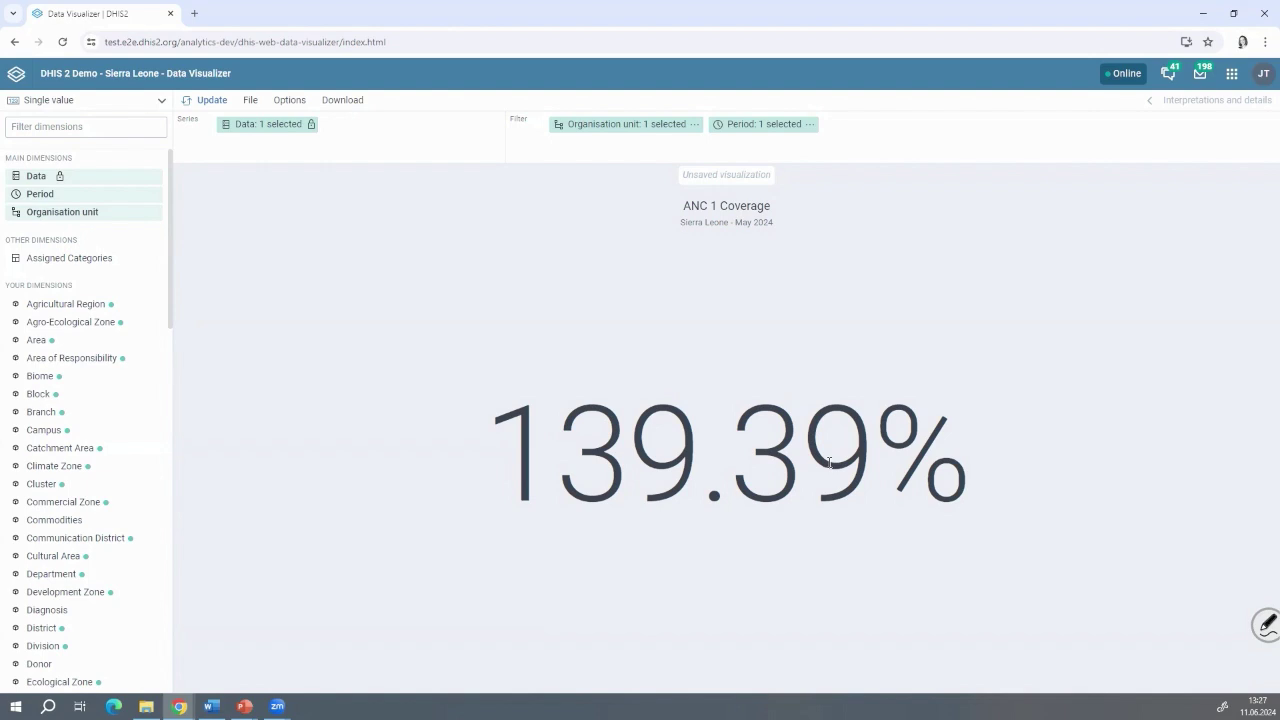
# Step: Apply the pre-defined legend by data item to the single value's background color and update it
pyautogui.click(284, 104)
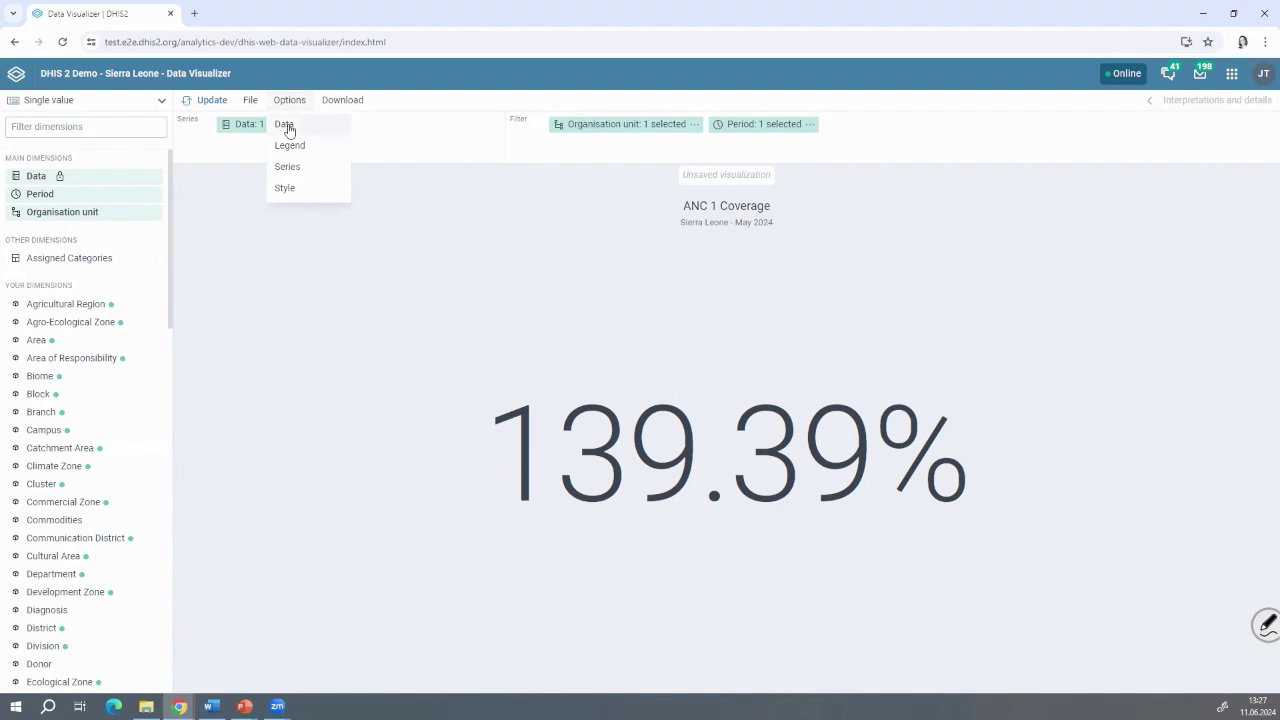
pyautogui.click(289, 146)
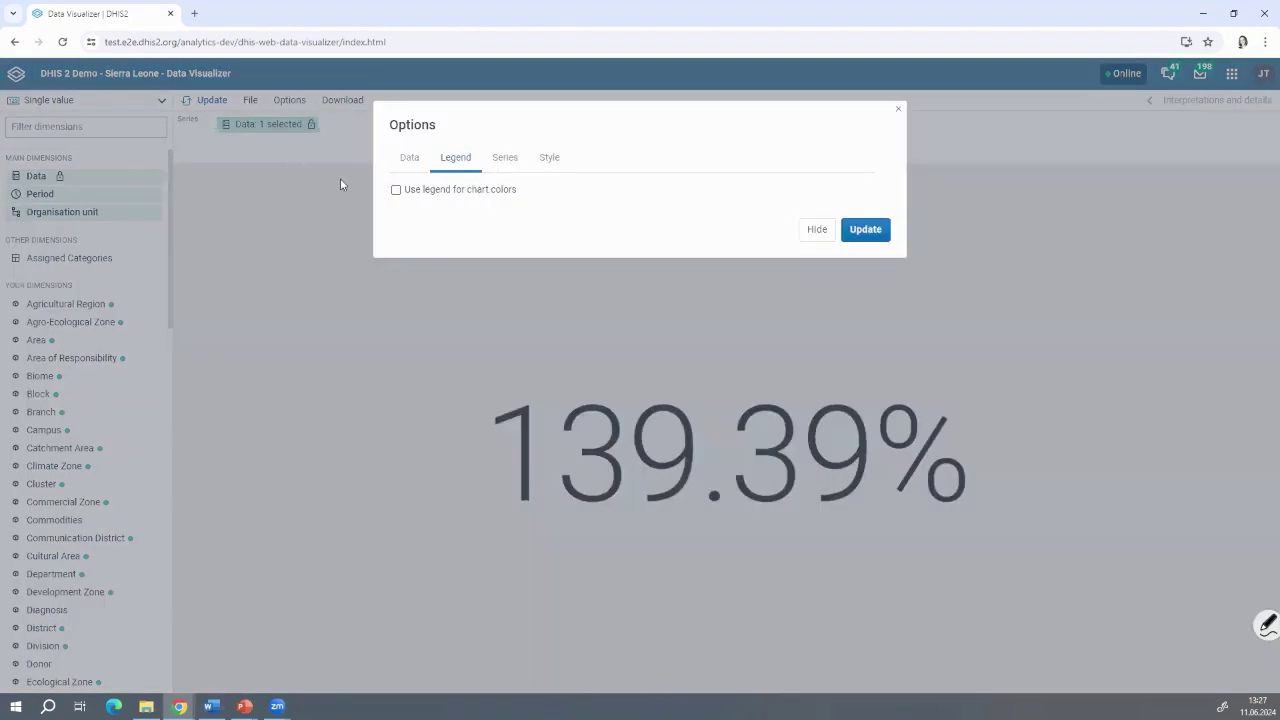
pyautogui.click(396, 190)
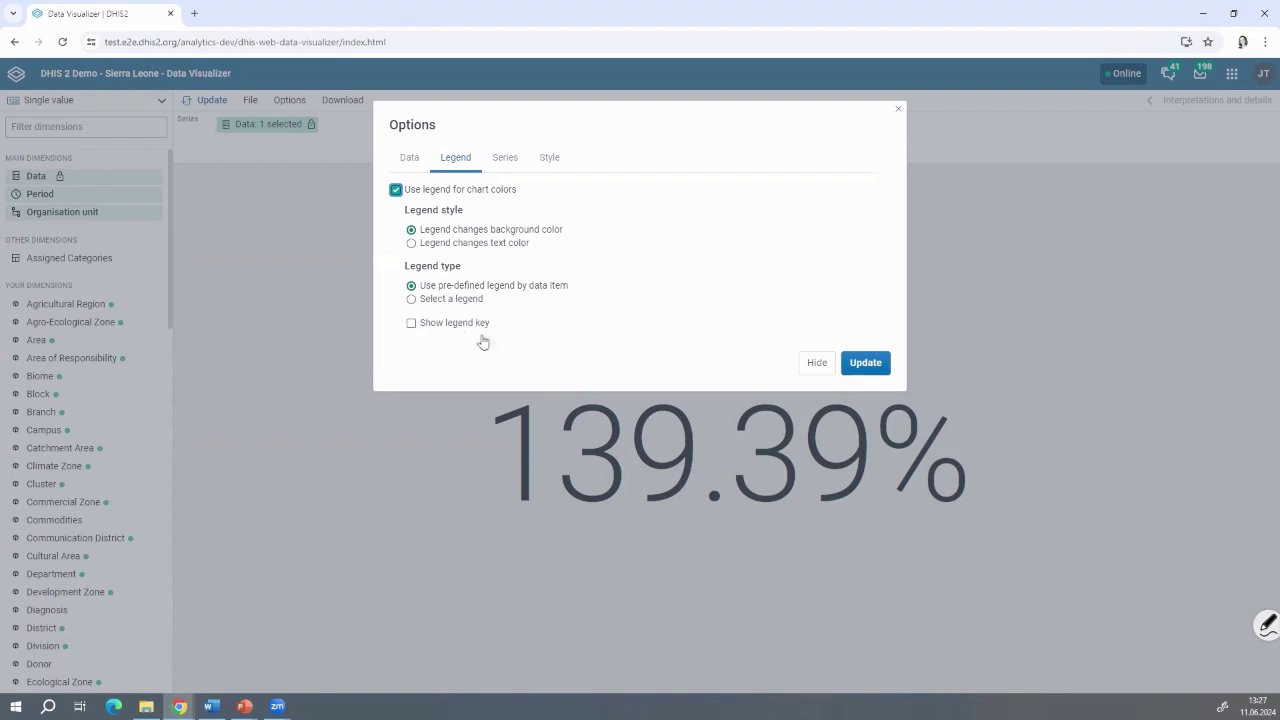
pyautogui.click(862, 362)
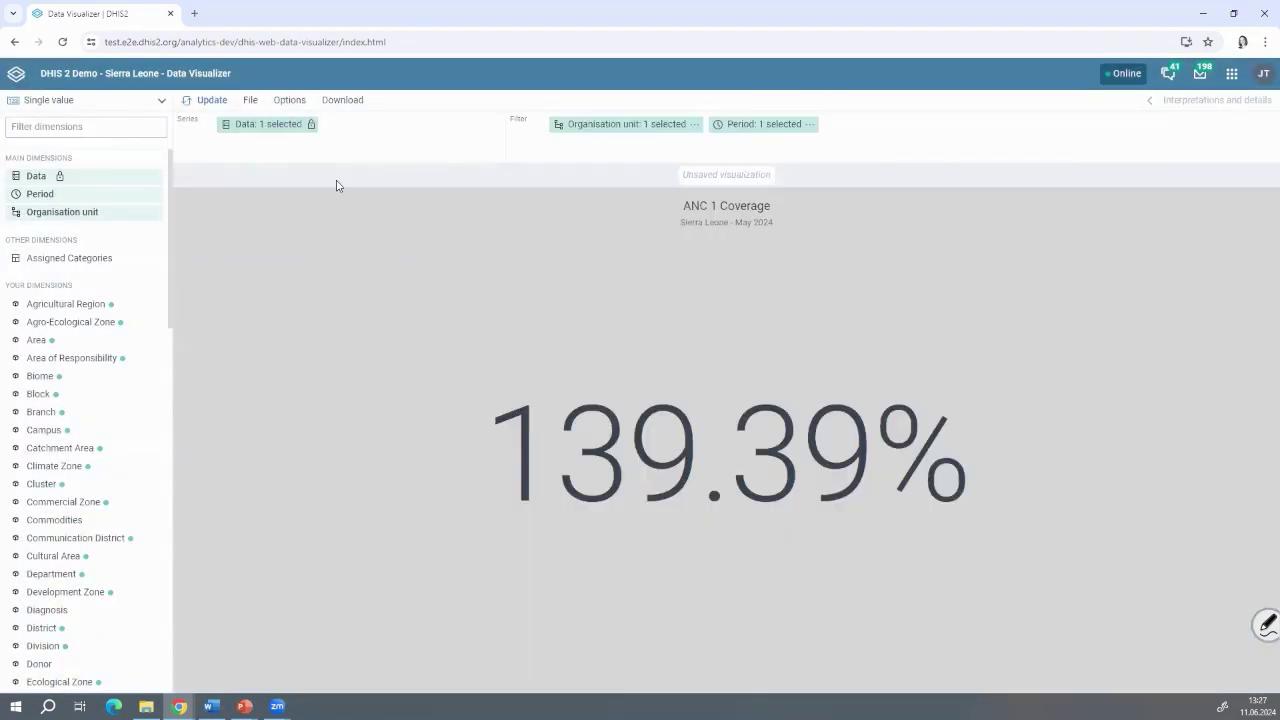
pyautogui.click(736, 128)
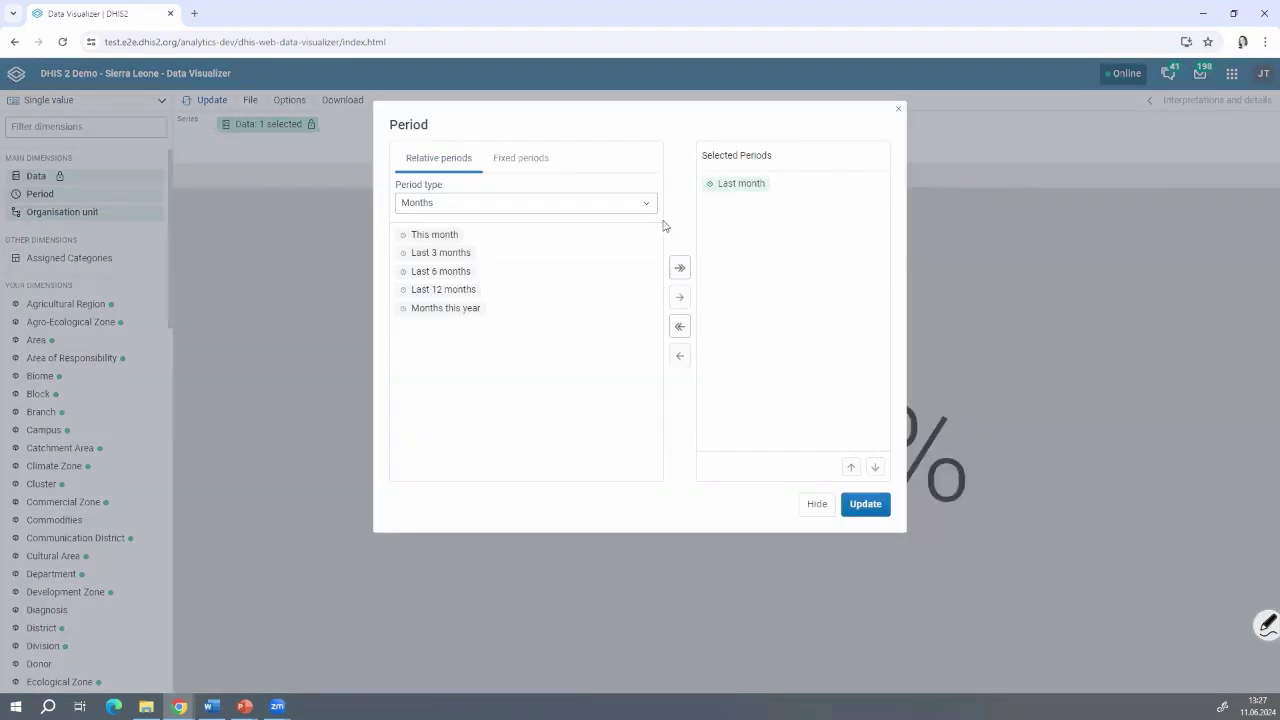
pyautogui.doubleClick(728, 191)
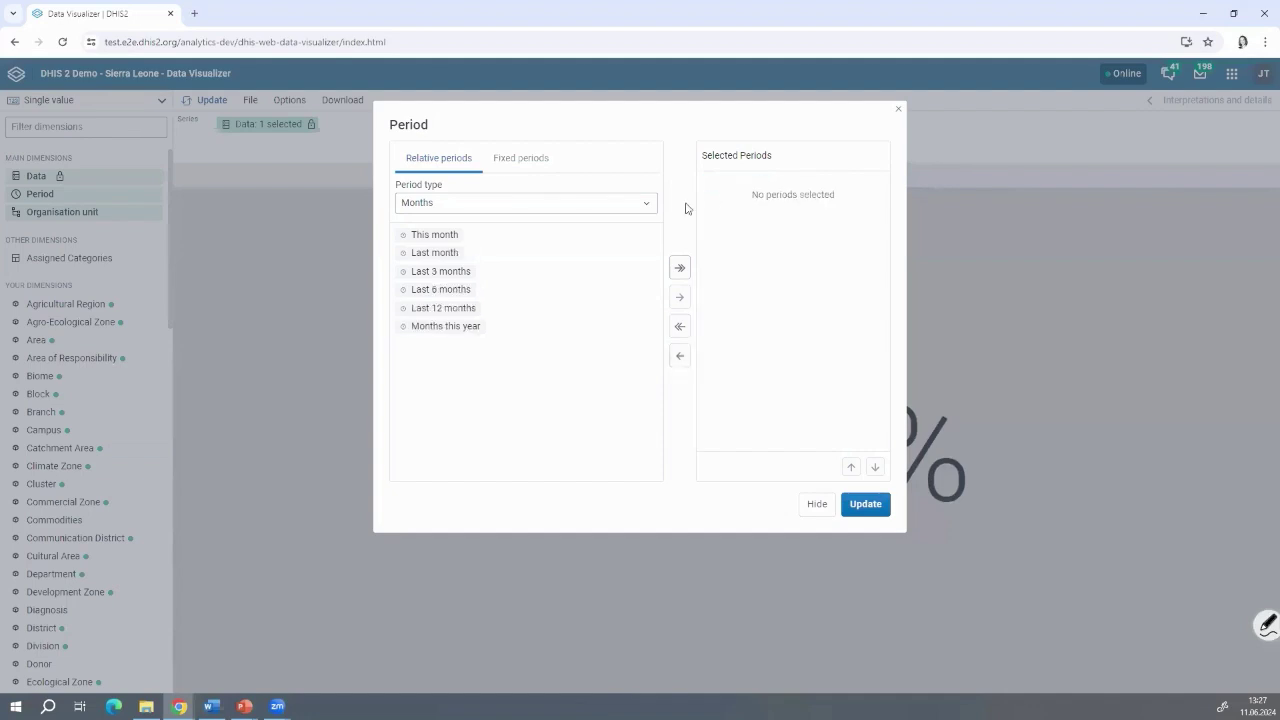
pyautogui.click(321, 260)
pyautogui.click(718, 130)
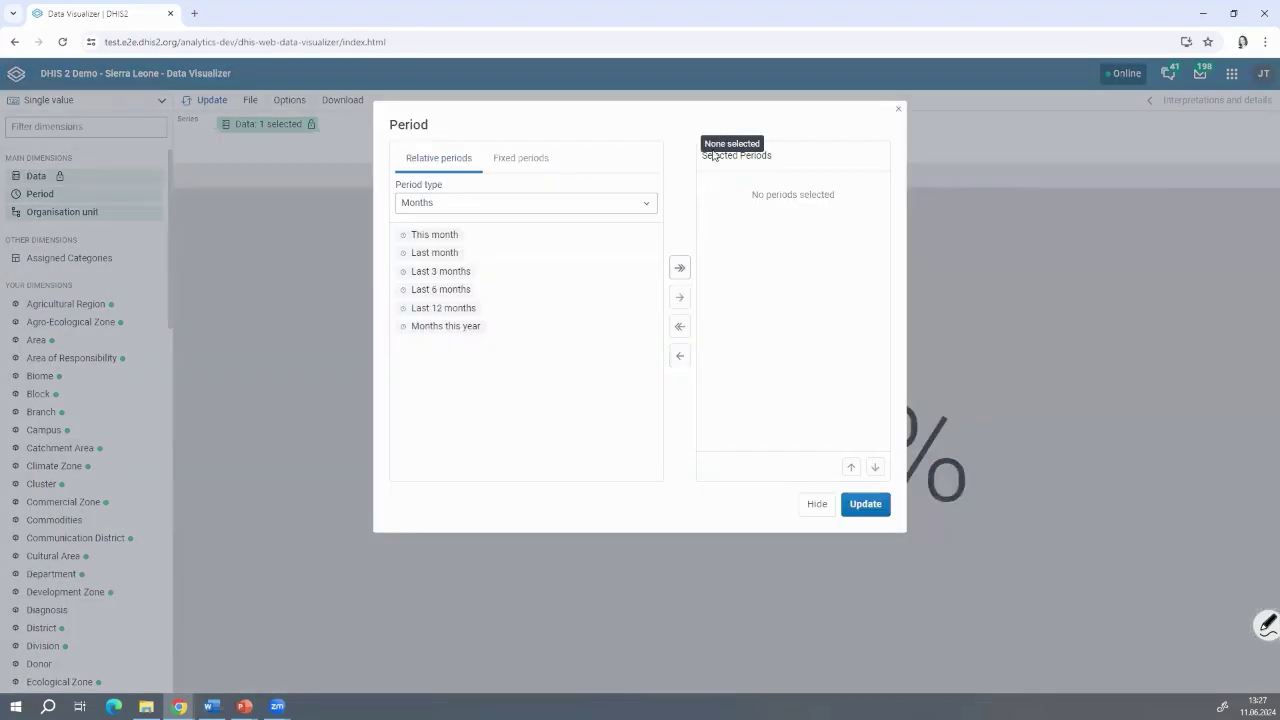
pyautogui.doubleClick(424, 254)
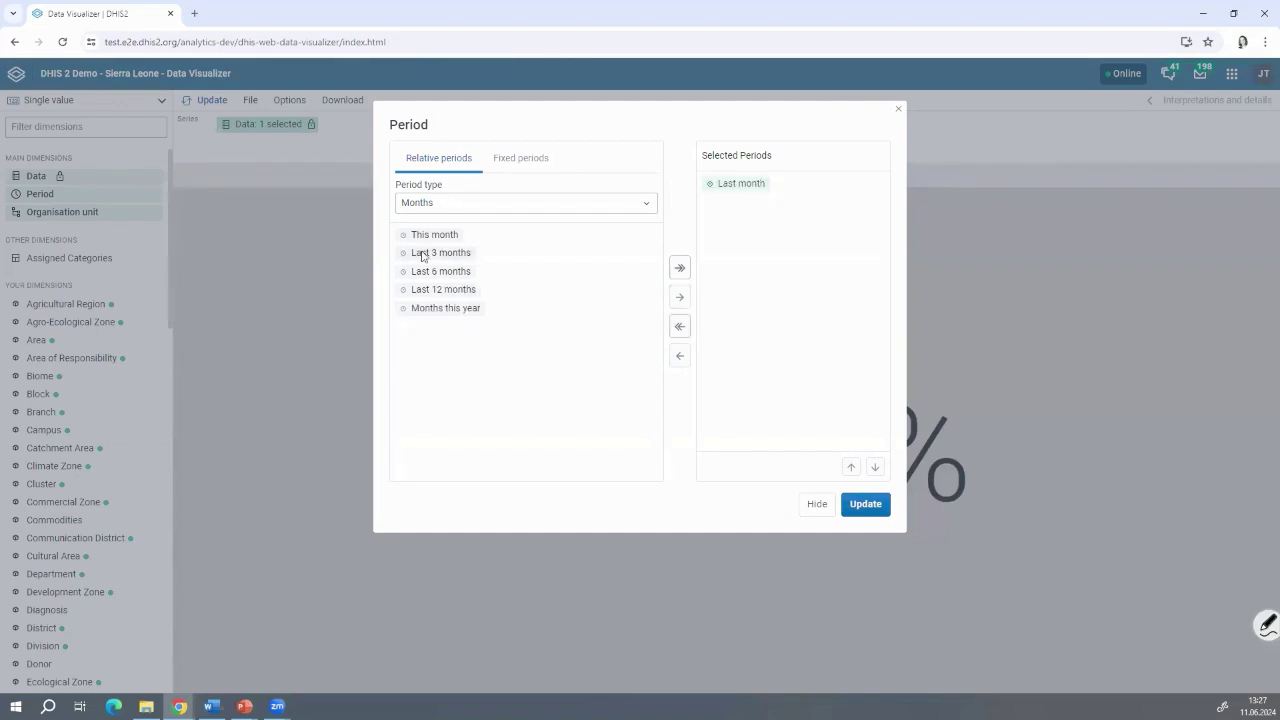
pyautogui.click(305, 231)
# Step: Replace the user organisation unit with the Bombali district and update the single value
pyautogui.click(626, 130)
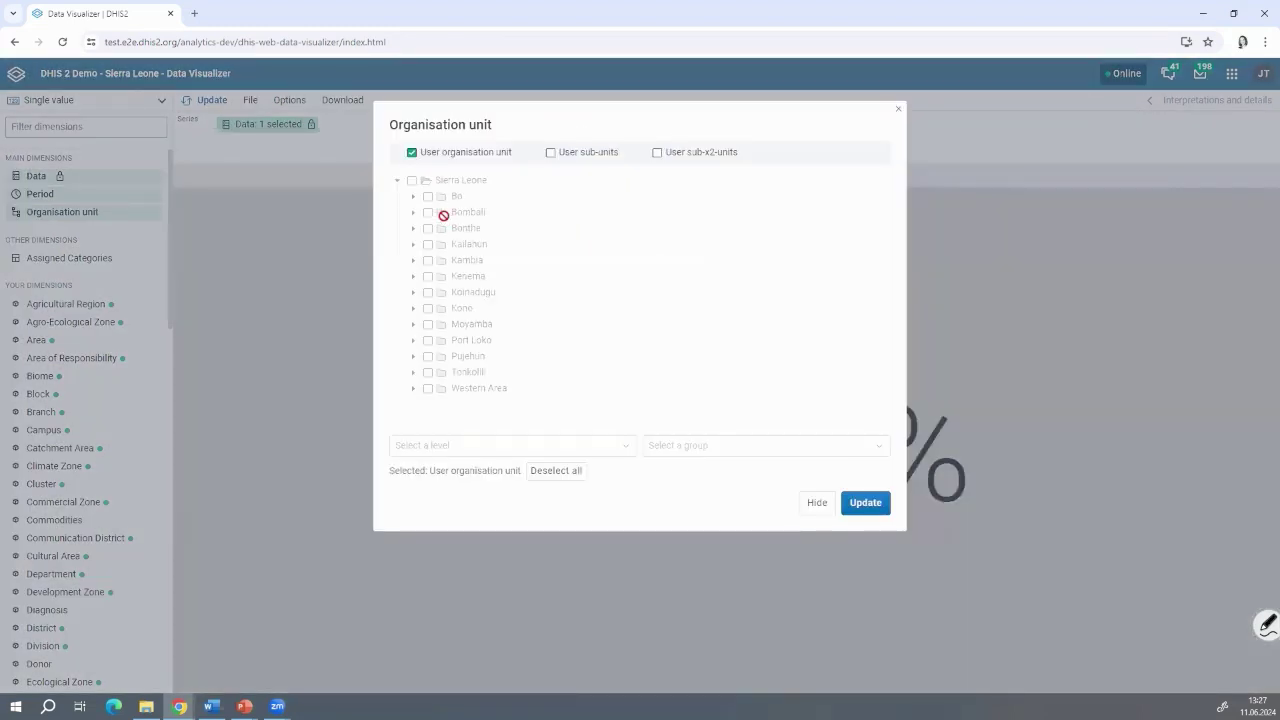
pyautogui.click(411, 152)
pyautogui.click(428, 212)
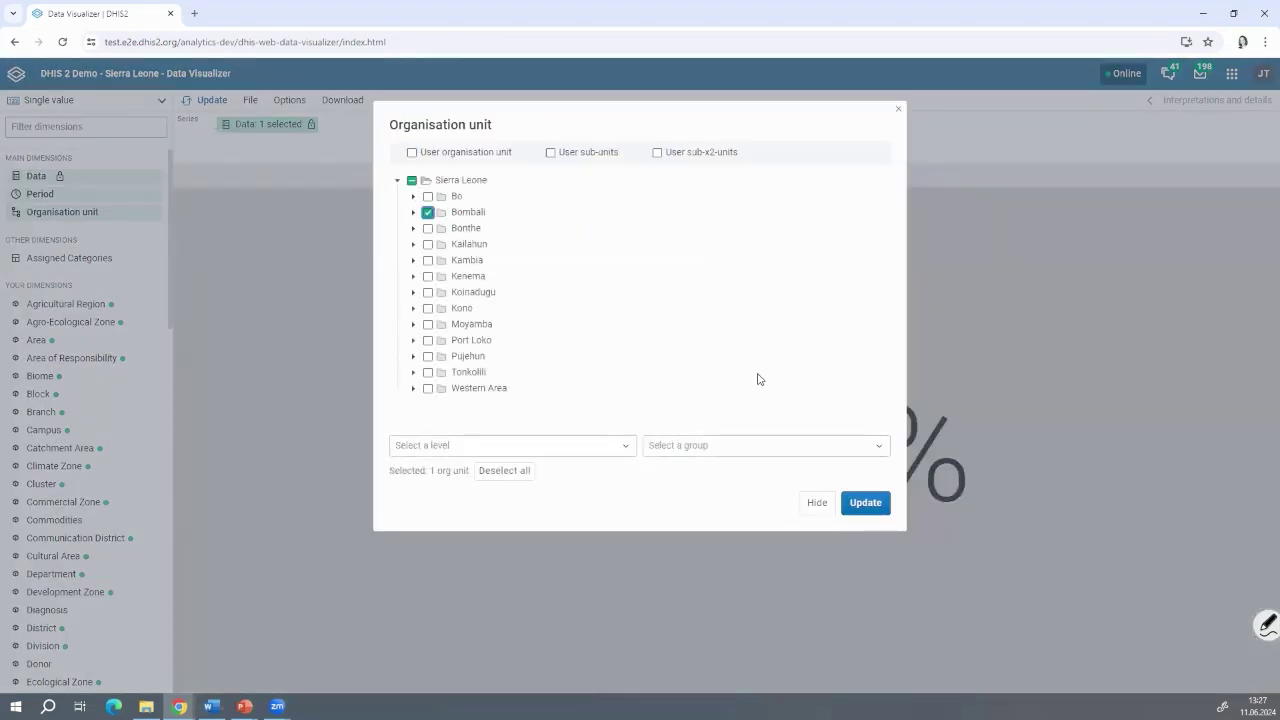
pyautogui.click(855, 502)
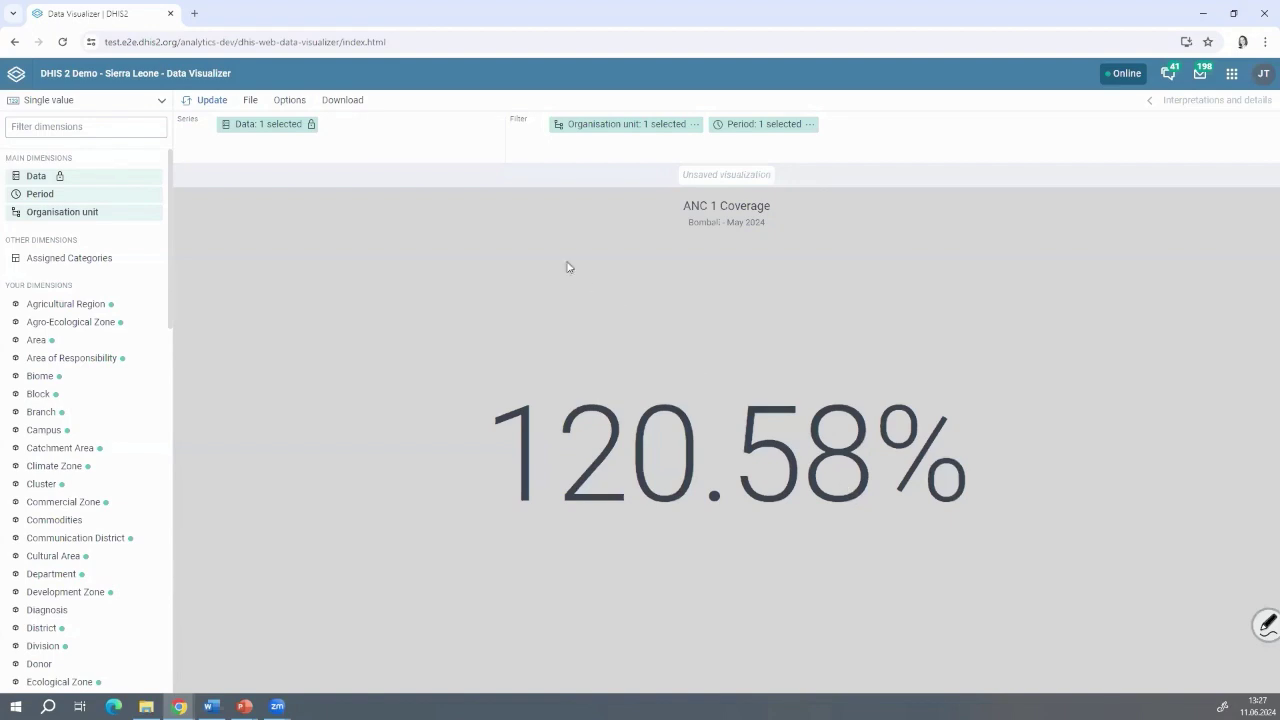
# Step: Narrow the organisation unit from Bombali to its Biriwa sub-unit and update the single value
pyautogui.moveTo(268, 130)
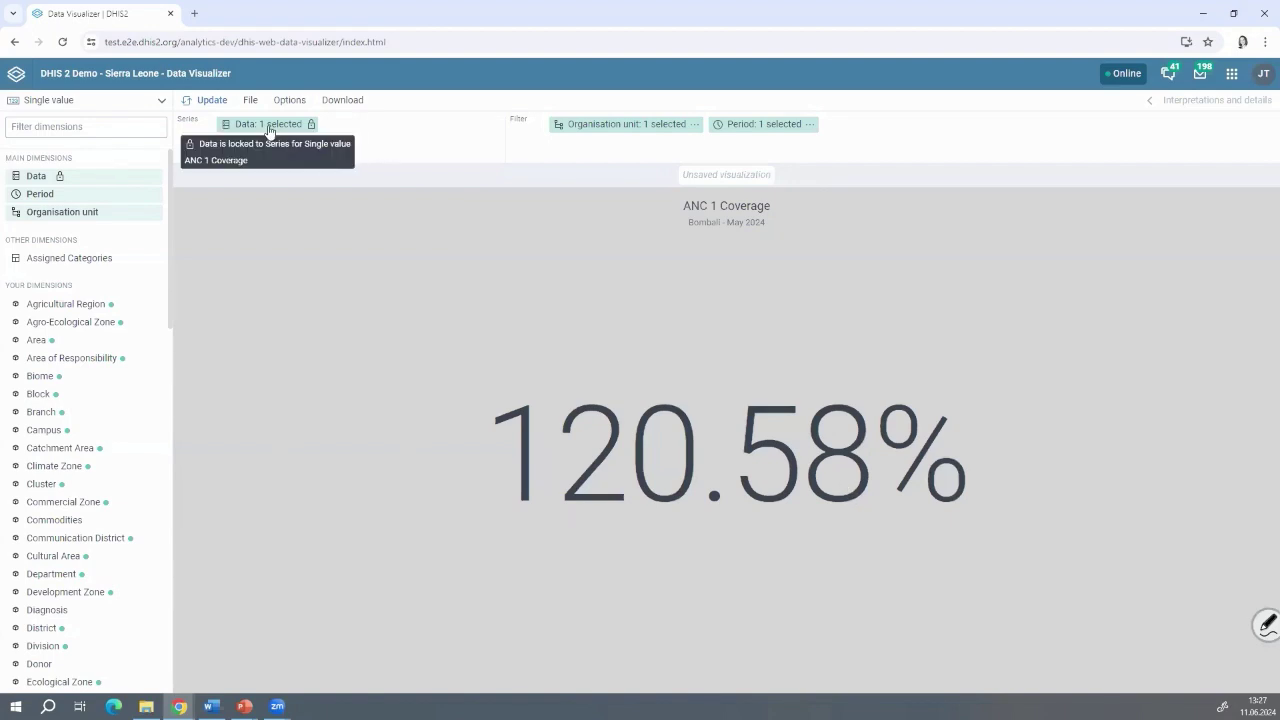
pyautogui.click(607, 126)
pyautogui.click(414, 212)
pyautogui.click(444, 229)
pyautogui.click(430, 213)
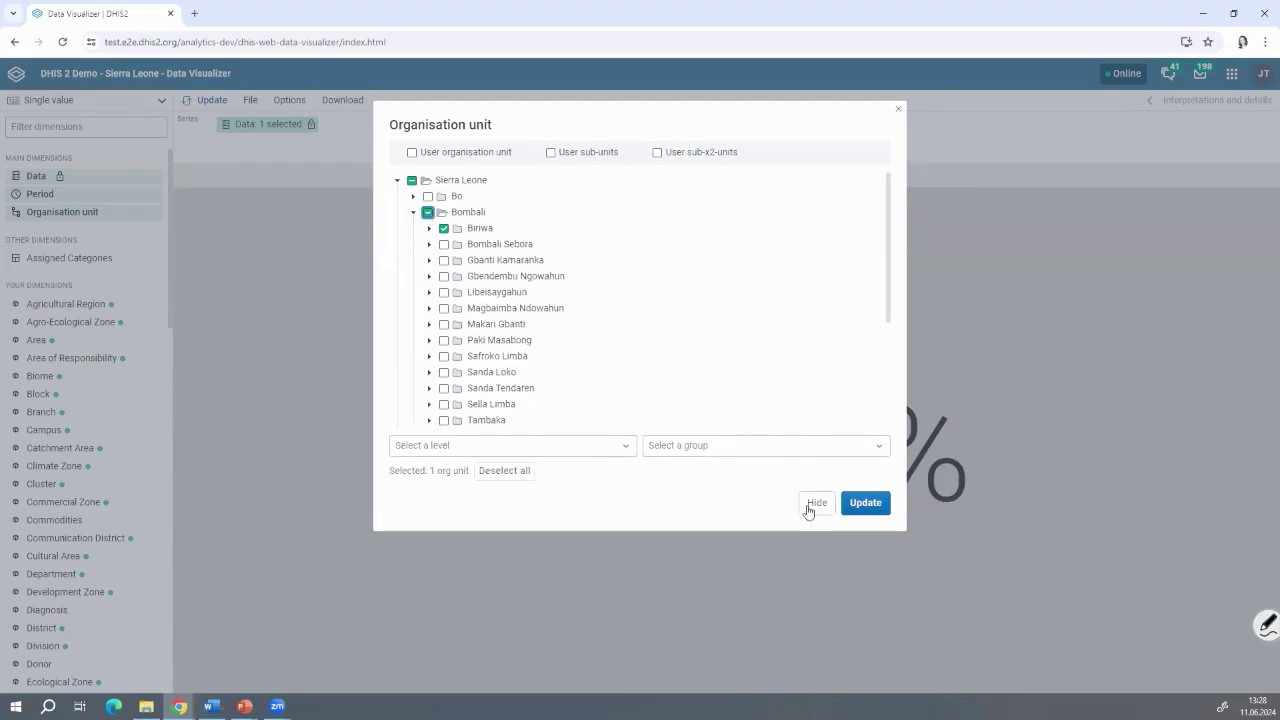
pyautogui.click(880, 510)
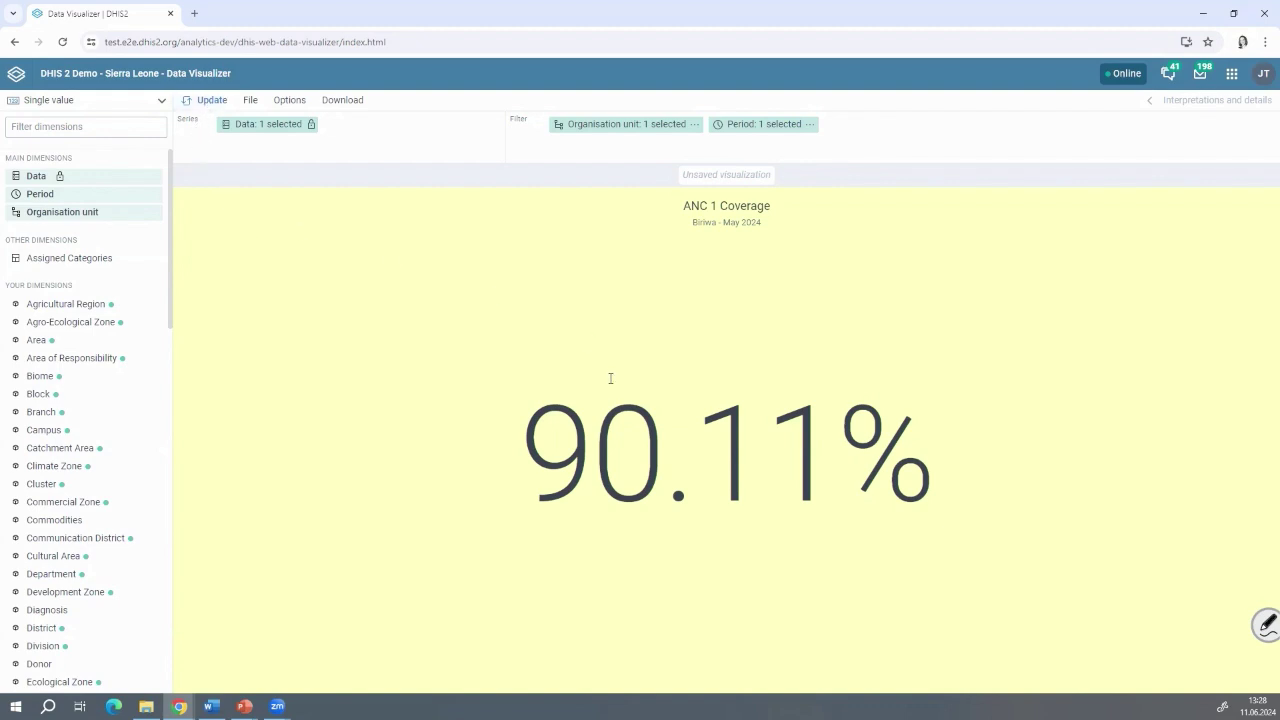
# Step: Switch to a pivot table and replace ANC 1 Coverage with the ANC 1st, 2nd, 3rd and 4th or more visits data elements
pyautogui.click(118, 105)
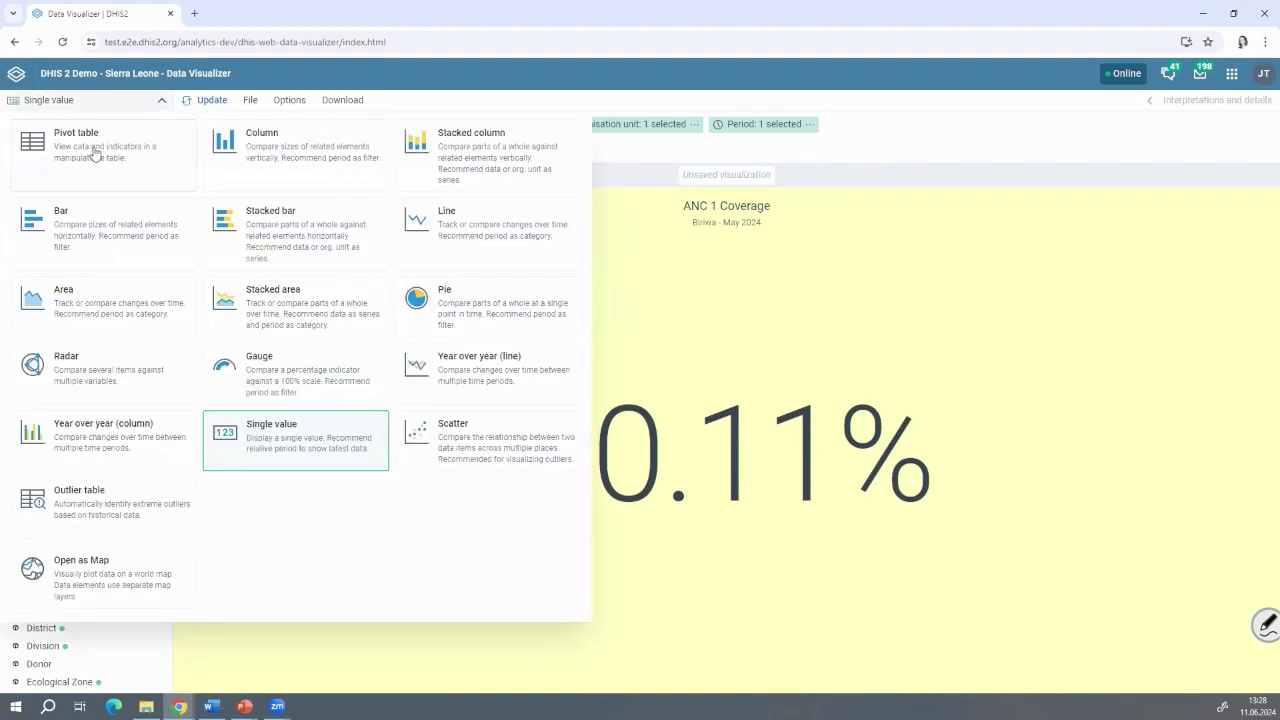
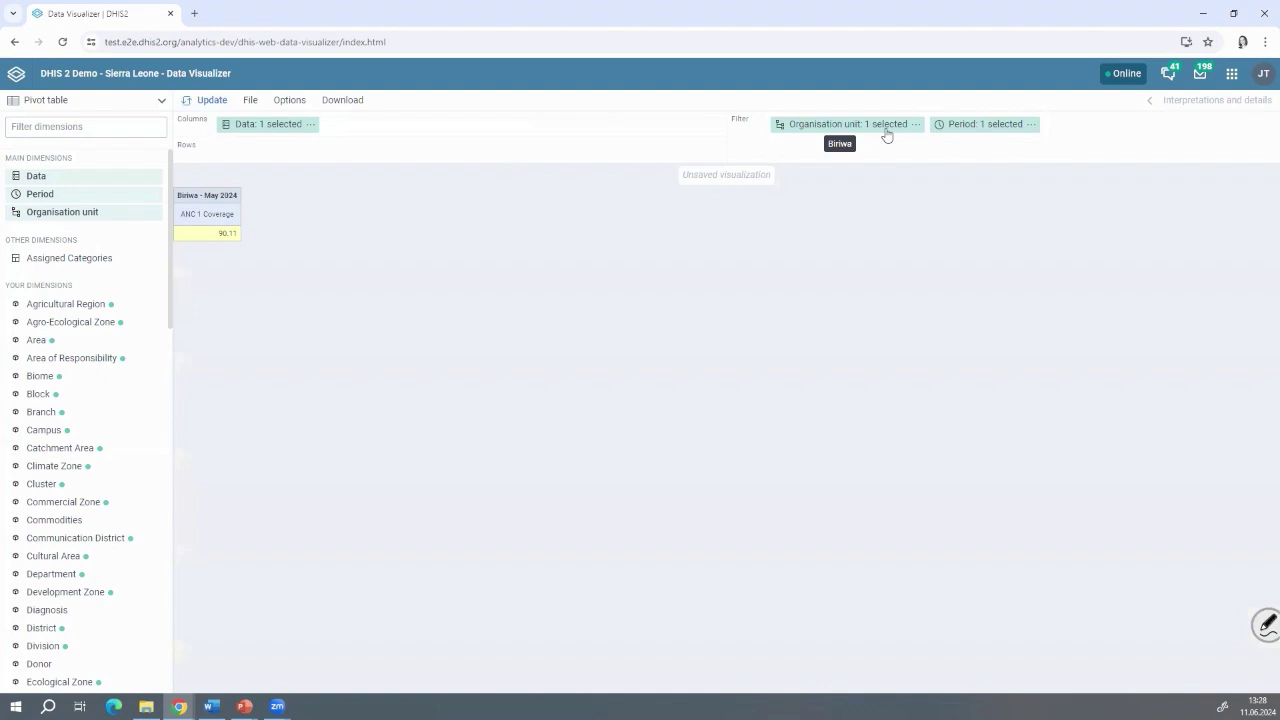
pyautogui.click(272, 127)
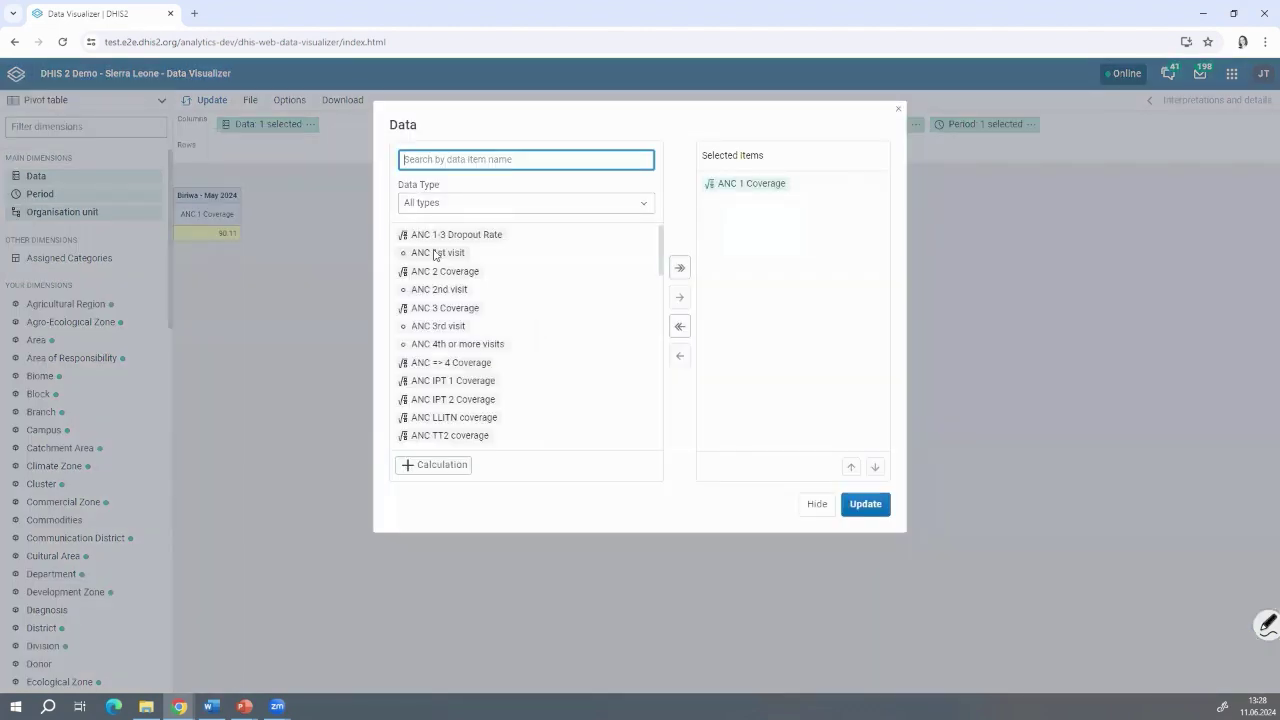
pyautogui.doubleClick(738, 186)
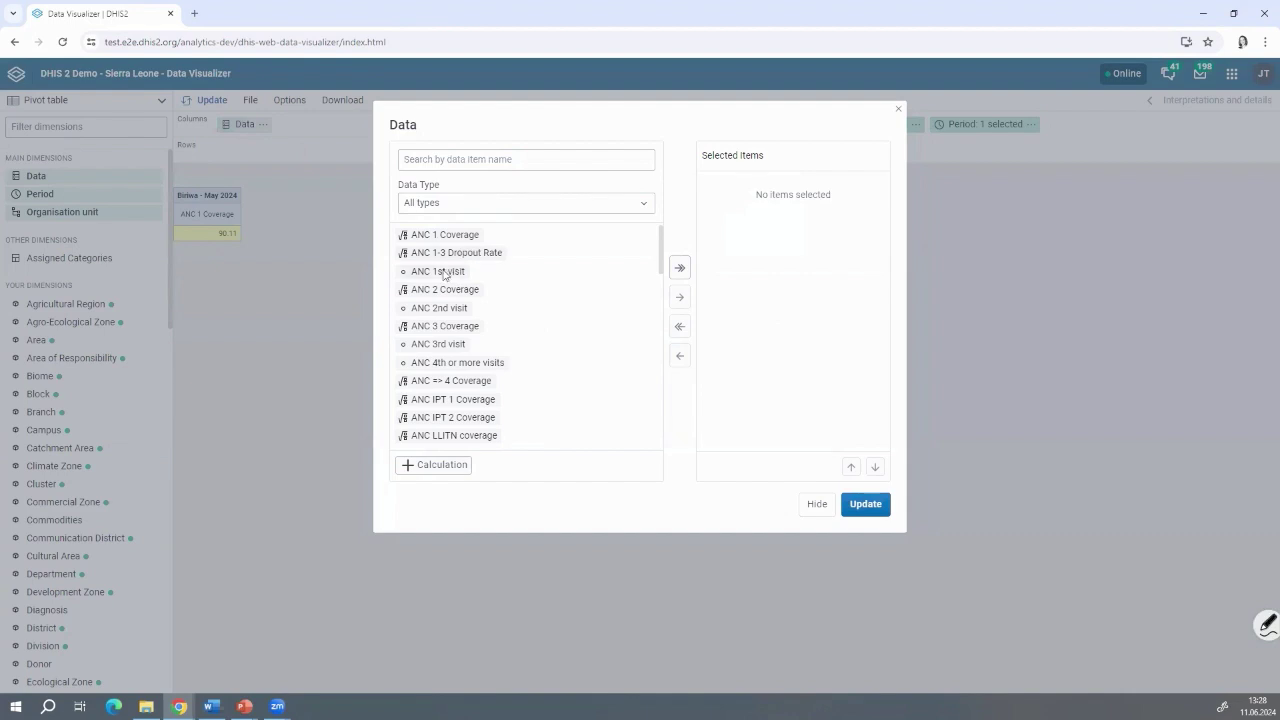
pyautogui.doubleClick(444, 272)
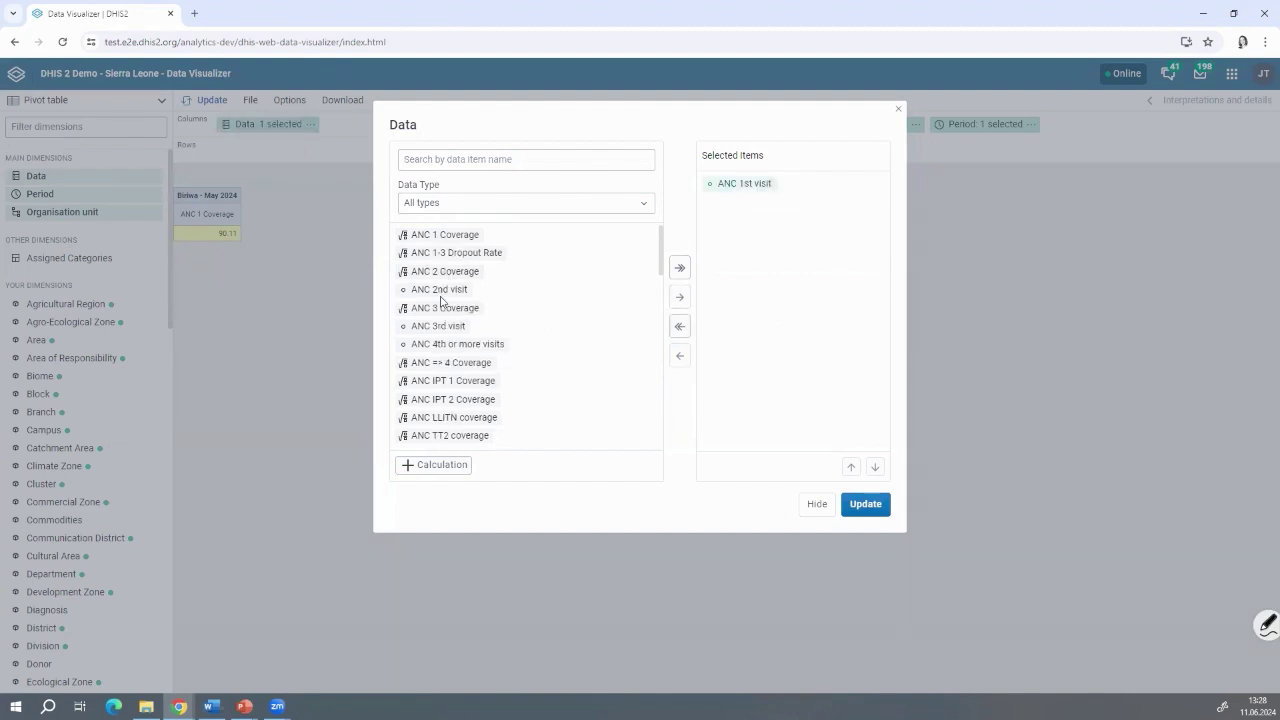
pyautogui.doubleClick(442, 292)
pyautogui.click(434, 311)
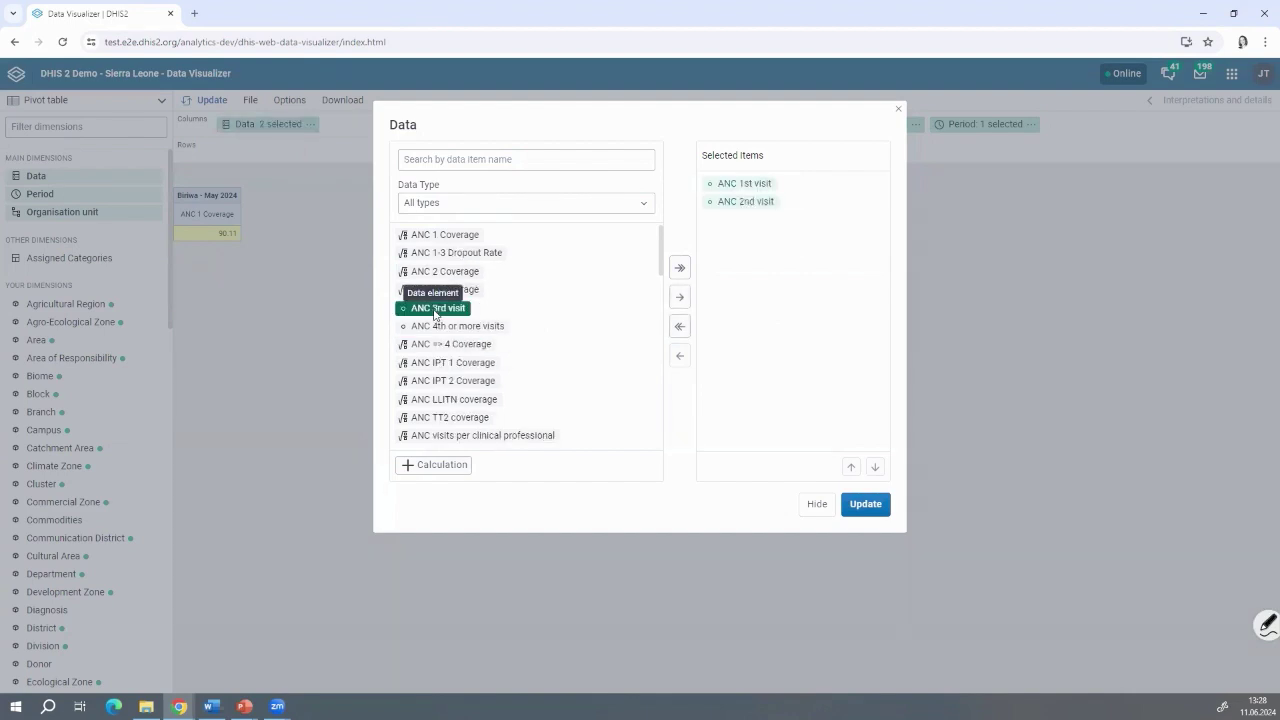
pyautogui.doubleClick(434, 311)
pyautogui.doubleClick(434, 308)
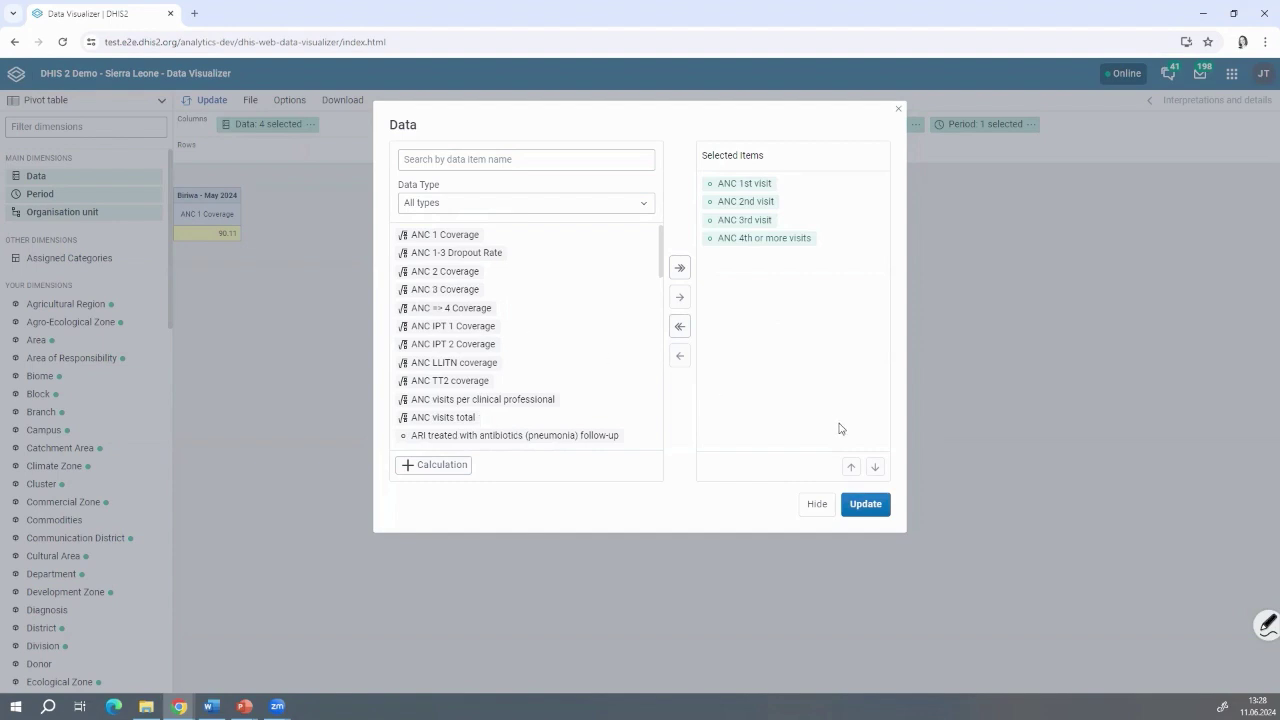
pyautogui.click(862, 504)
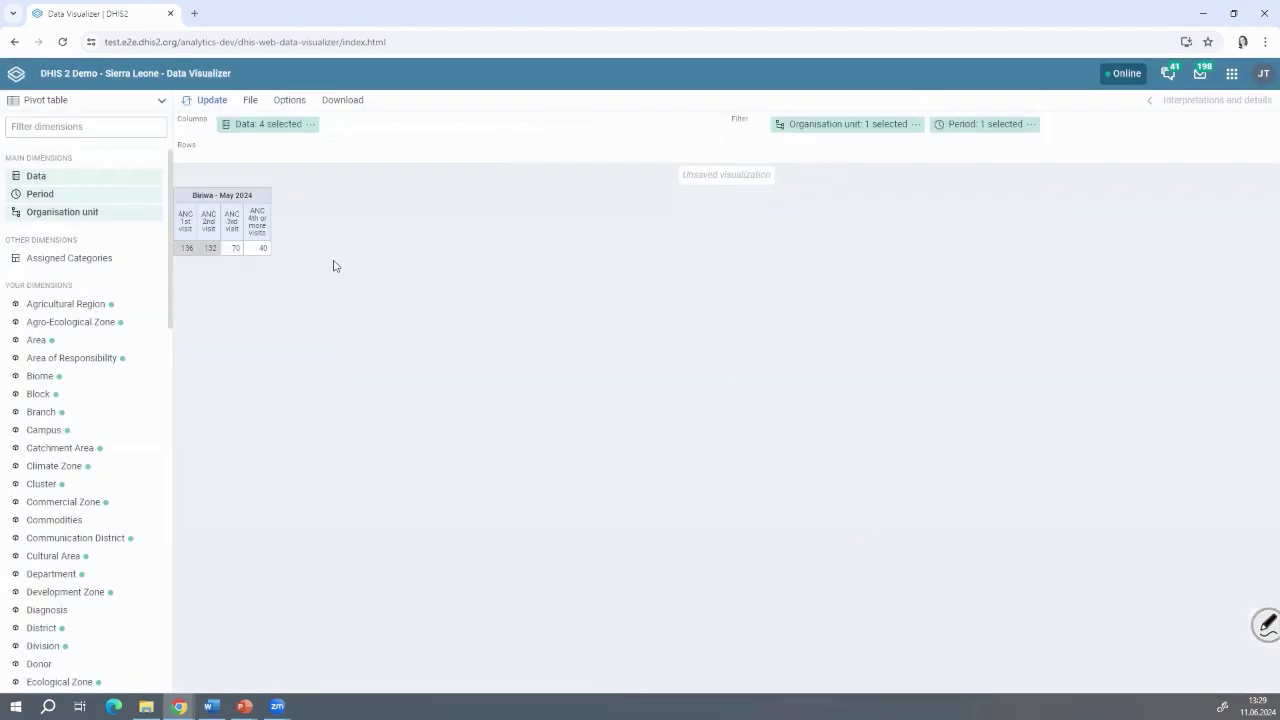
# Step: Move the organisation unit dimension to the rows, select Bo and Bombali with the District level, and update the table
pyautogui.moveTo(829, 124); pyautogui.dragTo(293, 155)
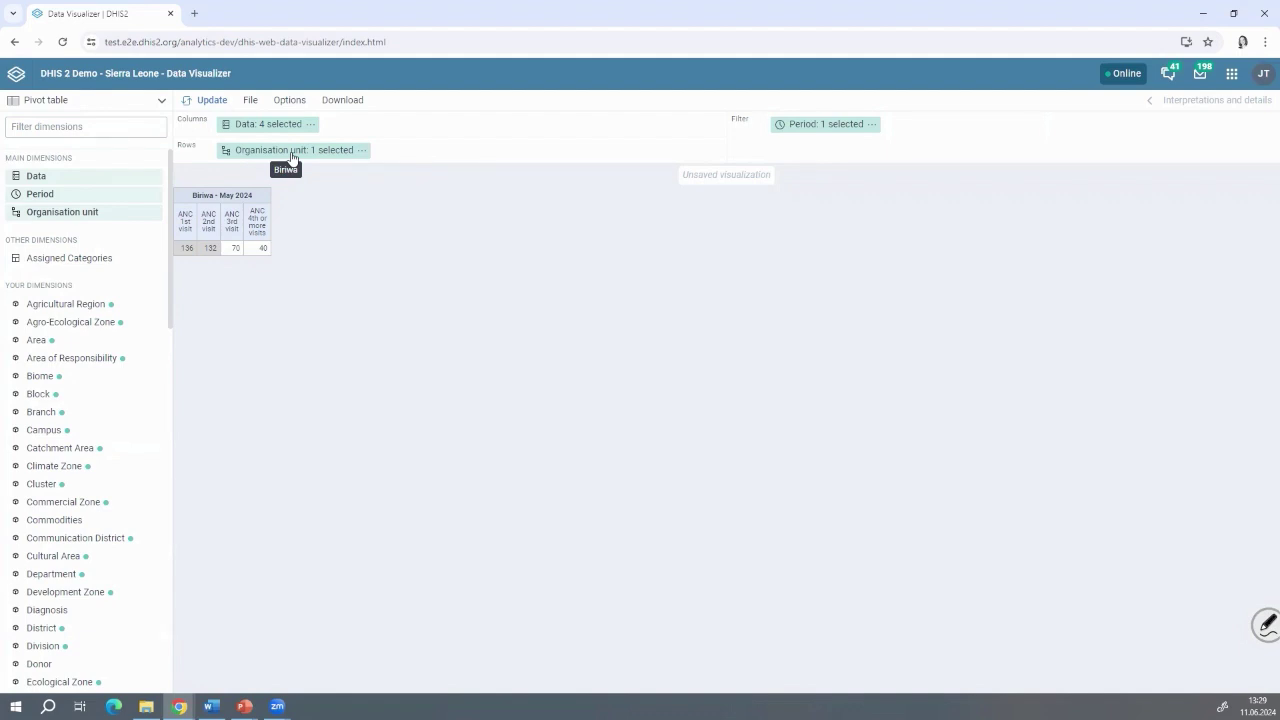
pyautogui.click(293, 155)
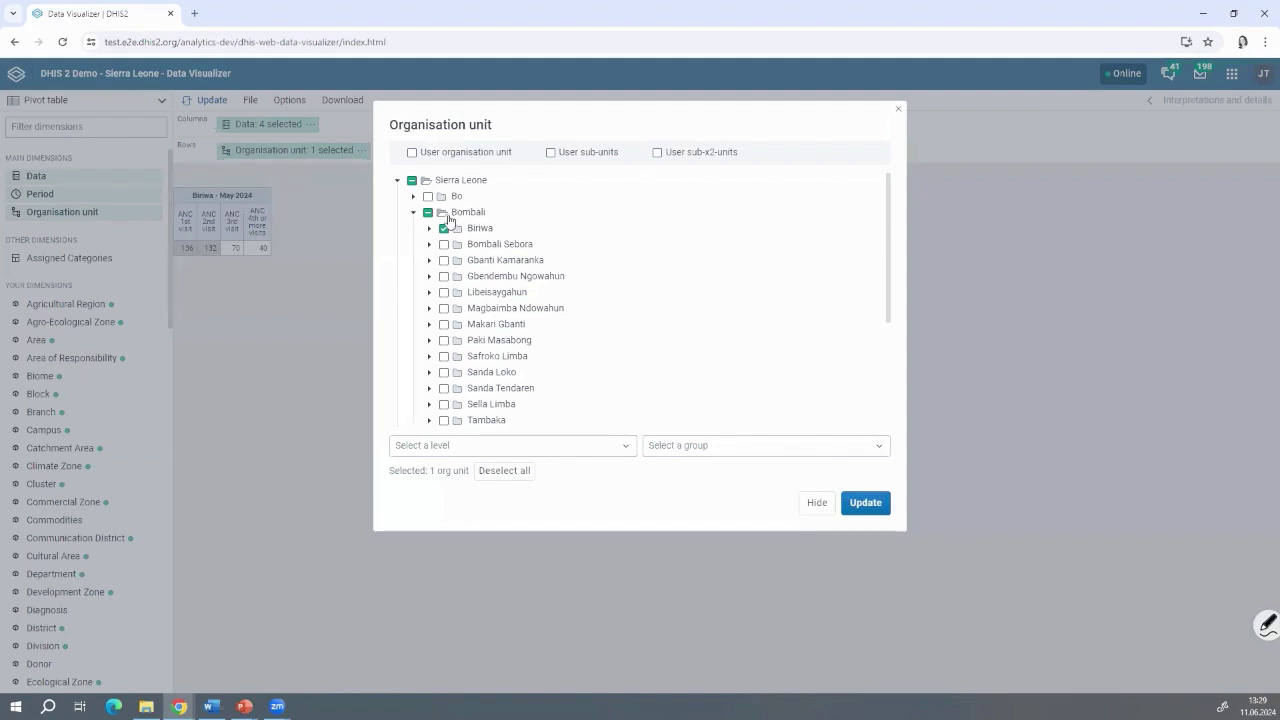
pyautogui.click(428, 212)
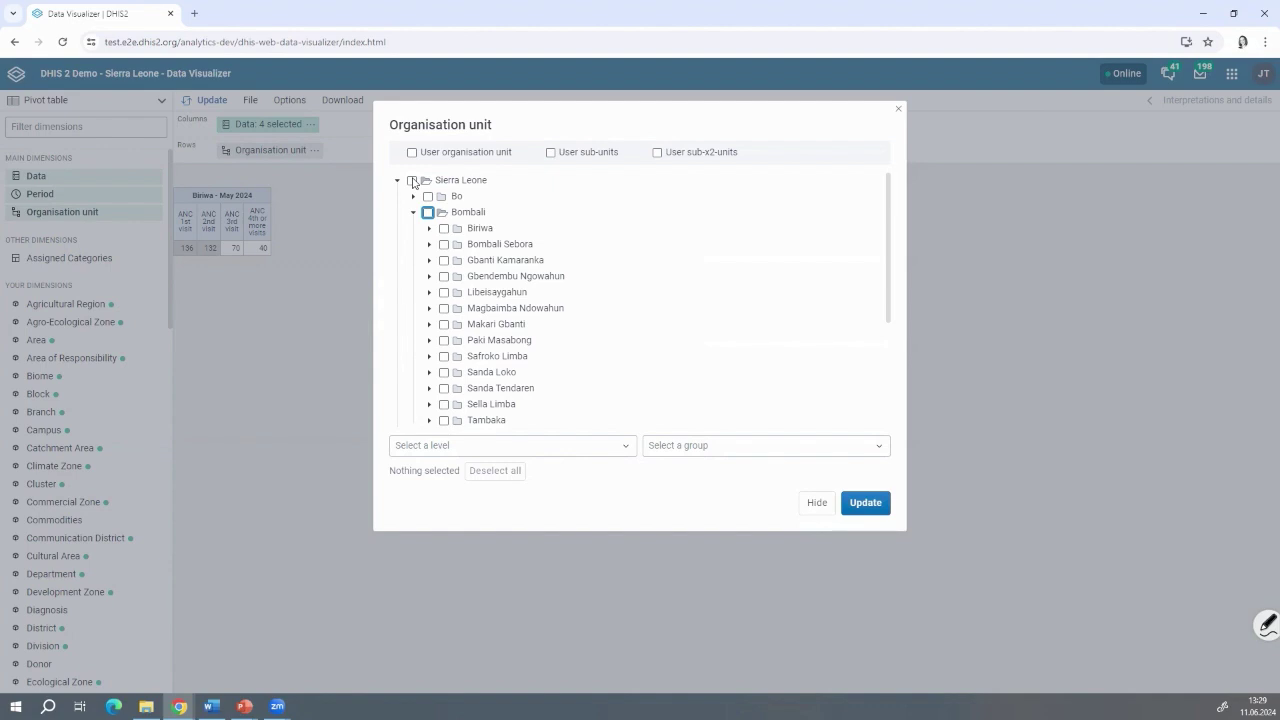
pyautogui.click(428, 196)
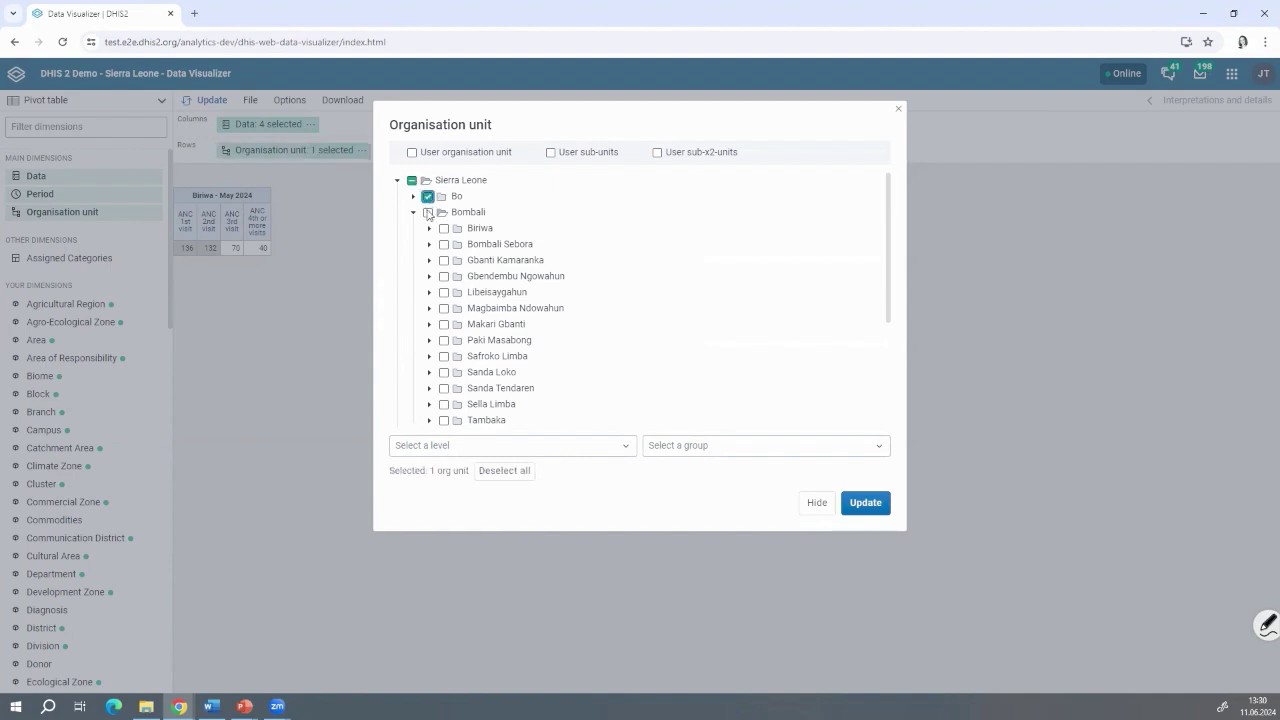
pyautogui.click(428, 212)
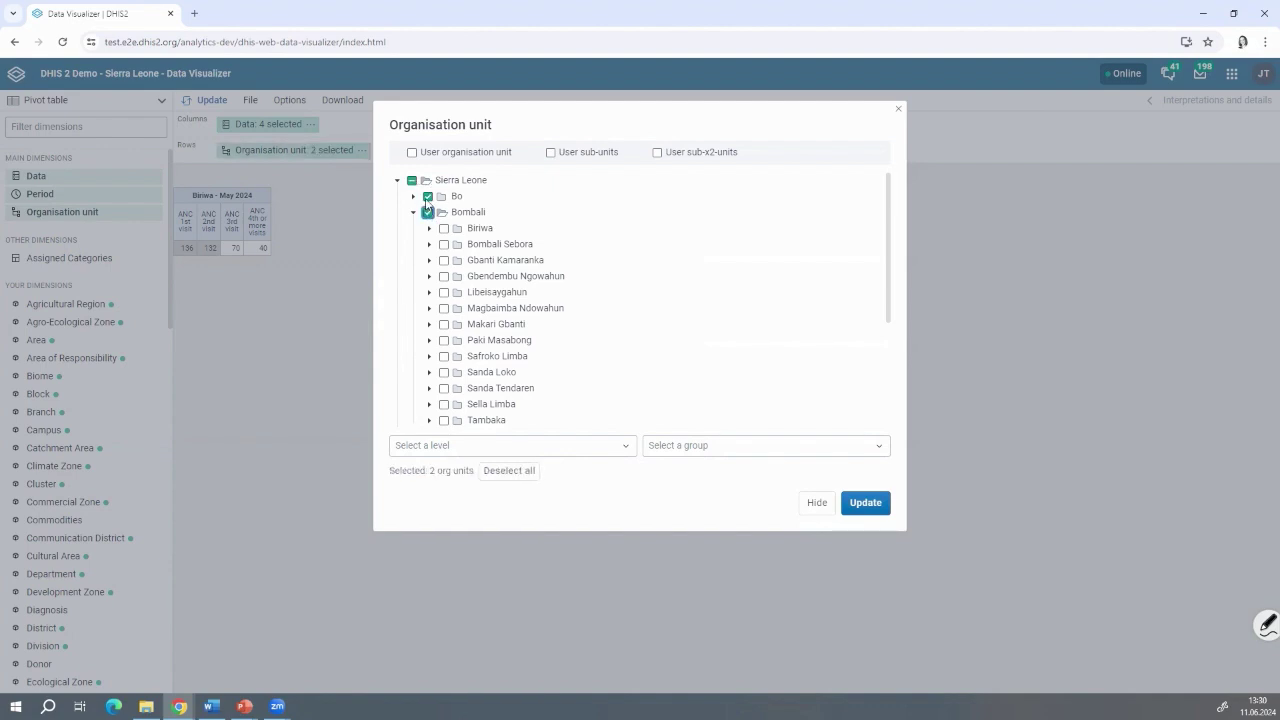
pyautogui.click(488, 444)
pyautogui.click(428, 492)
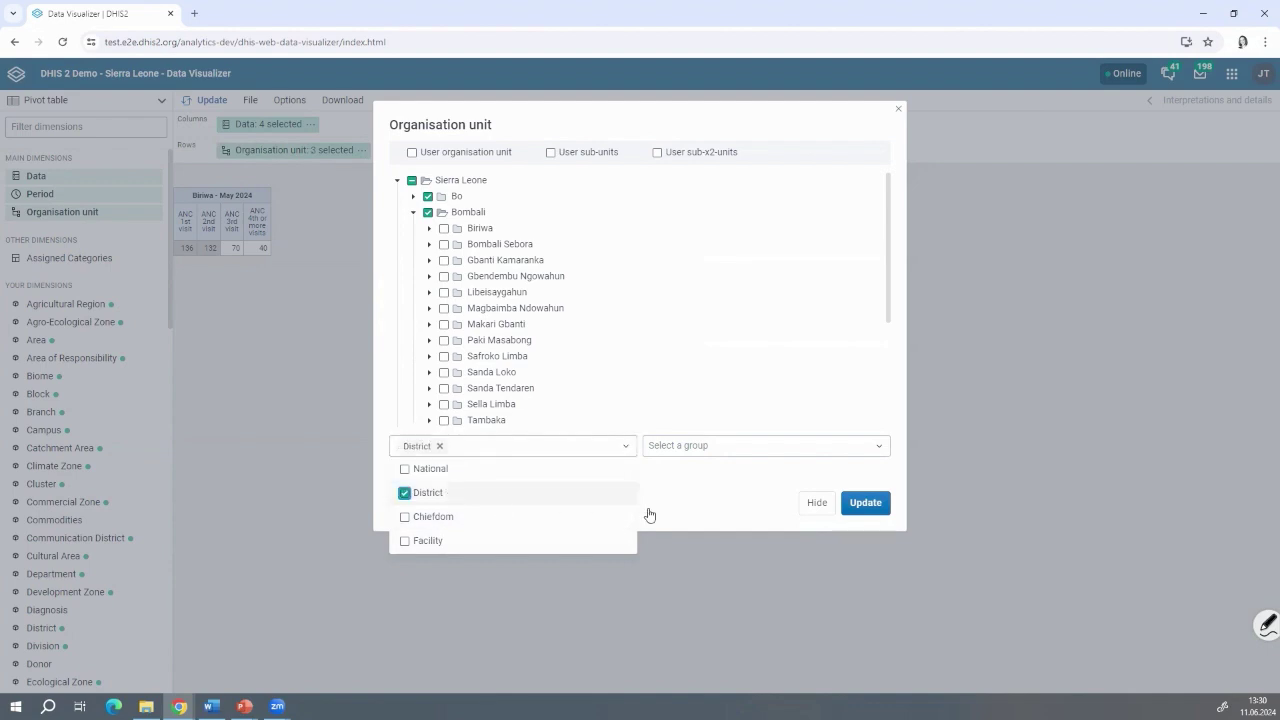
pyautogui.click(760, 548)
pyautogui.click(866, 512)
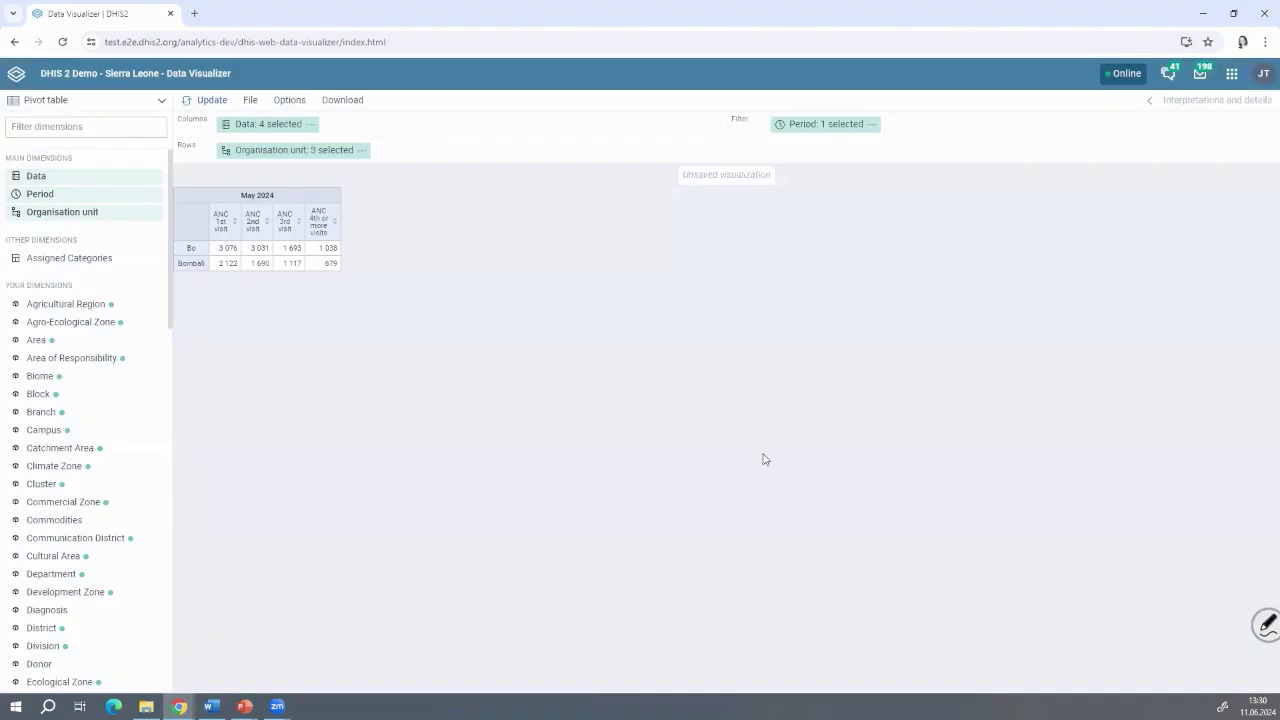
# Step: Replace Bo and Bombali with Sierra Leone in the organisation unit selection, keeping the District level, and update the table
pyautogui.click(250, 127)
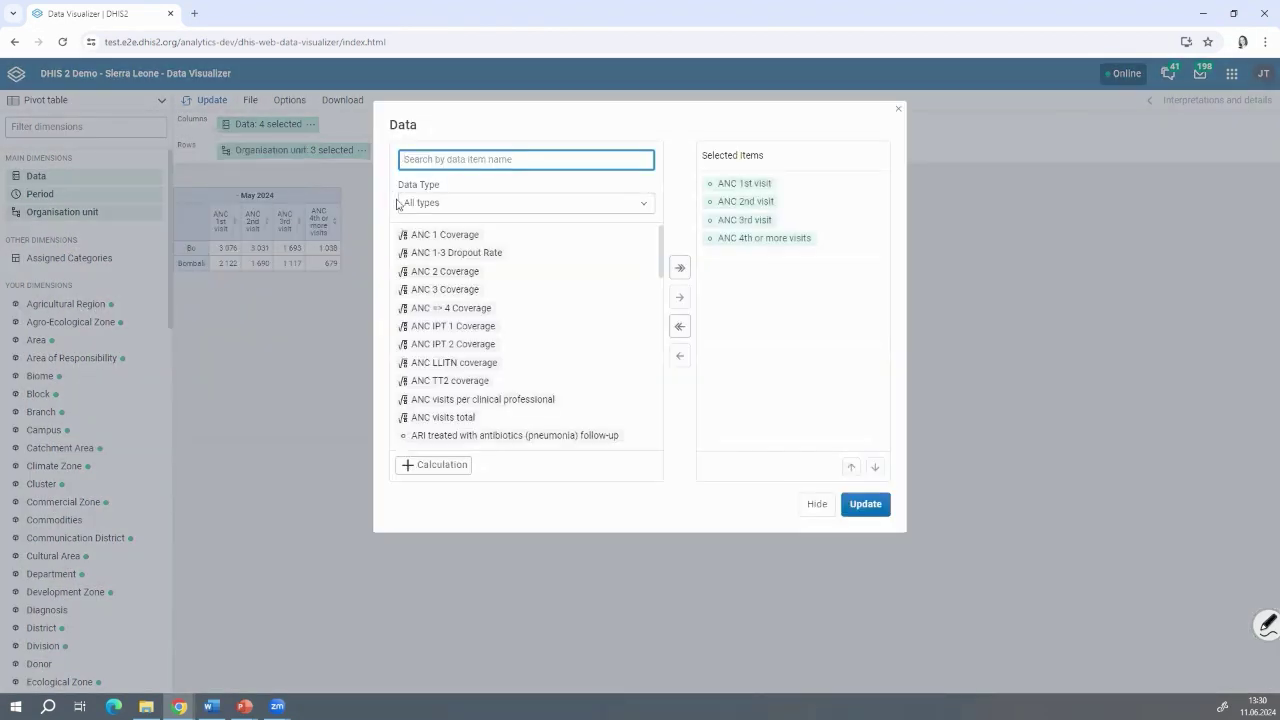
pyautogui.click(283, 437)
pyautogui.click(289, 150)
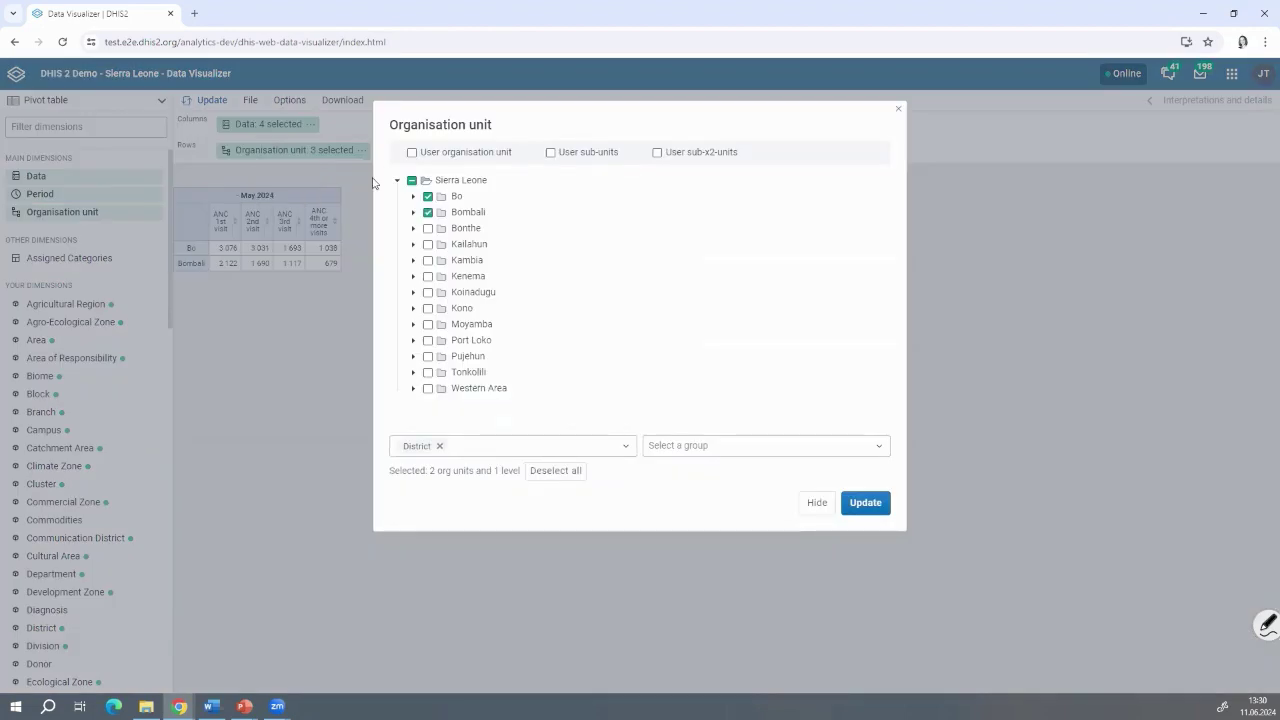
pyautogui.click(428, 196)
pyautogui.click(428, 212)
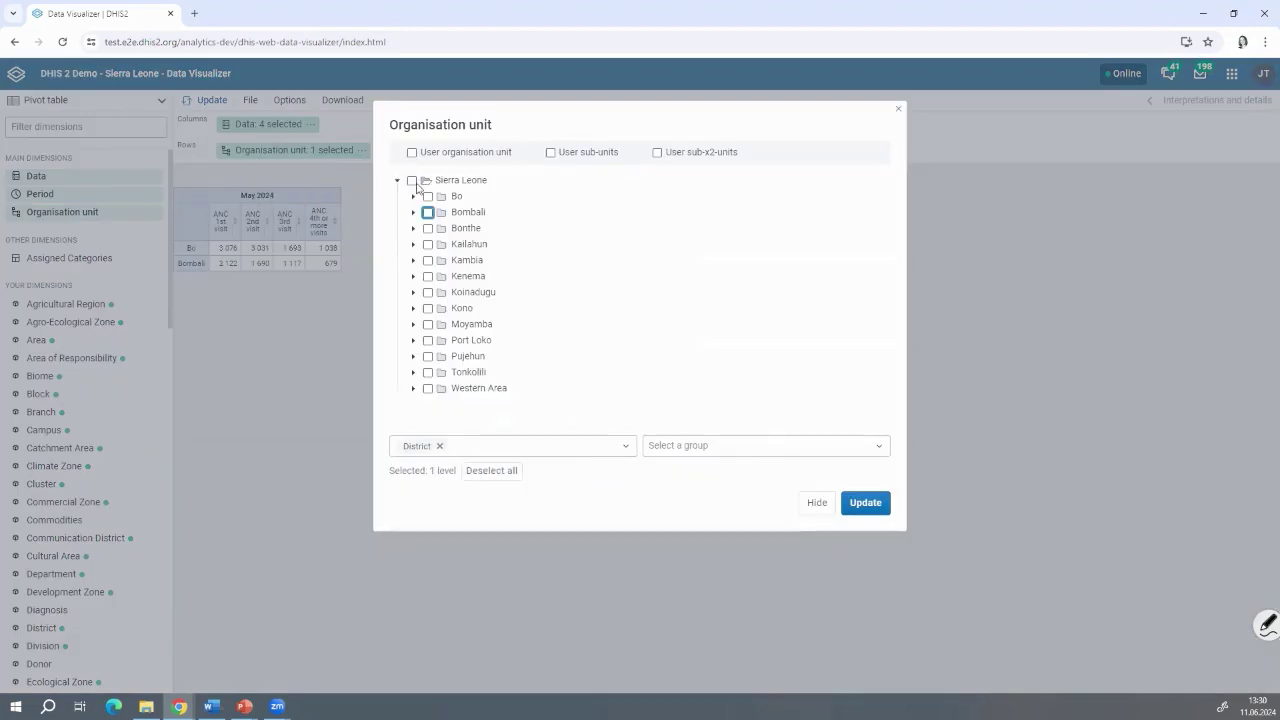
pyautogui.click(413, 182)
pyautogui.click(865, 503)
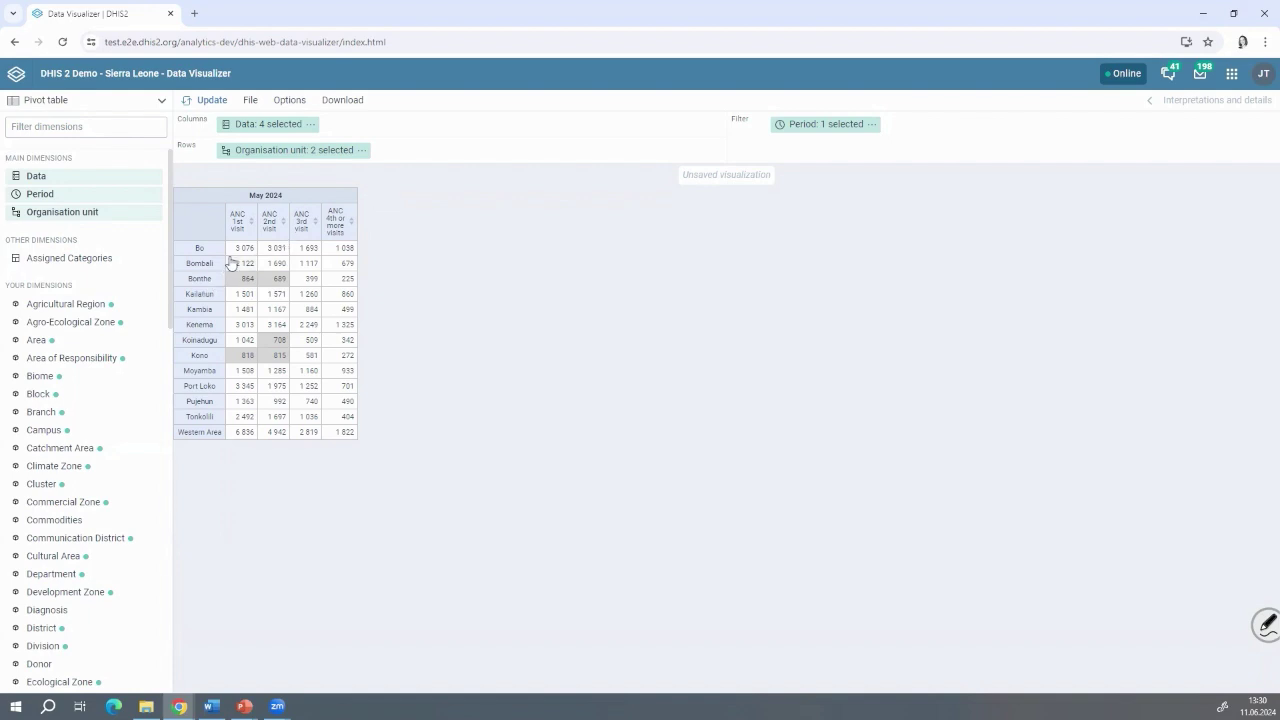
# Step: Remove all four ANC visit data elements from the pivot table's selected data items
pyautogui.click(289, 100)
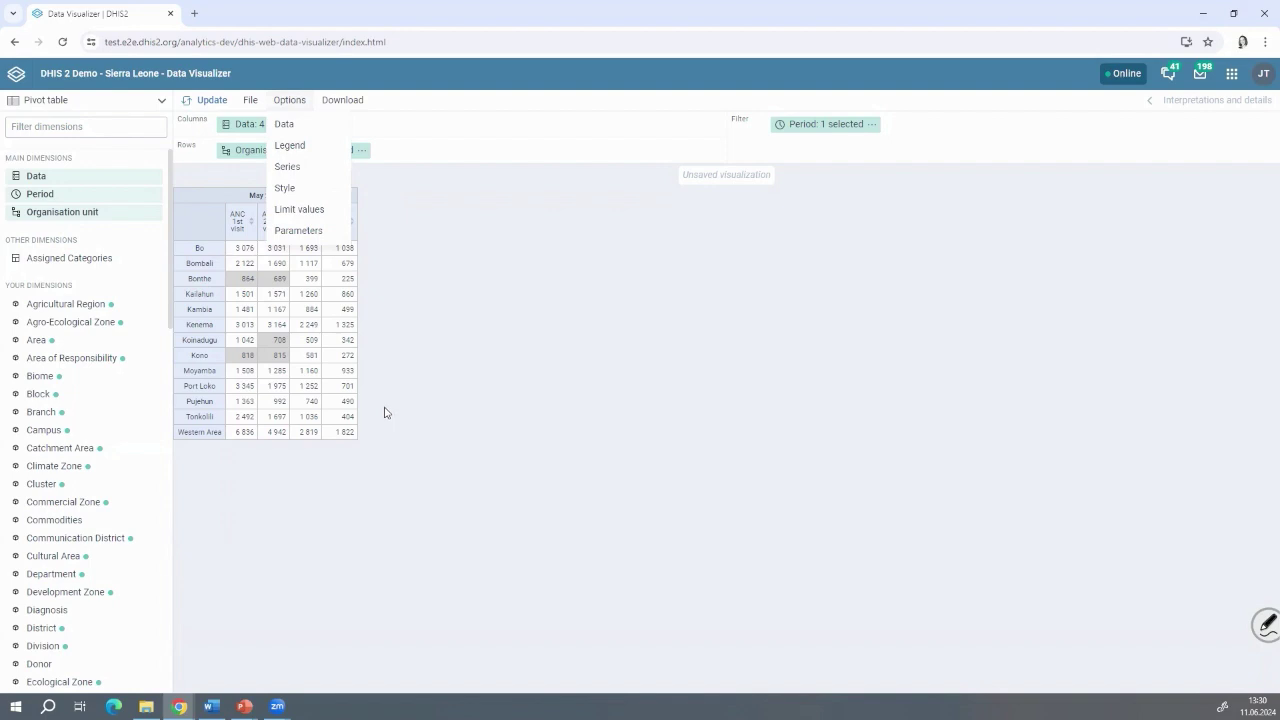
pyautogui.click(253, 124)
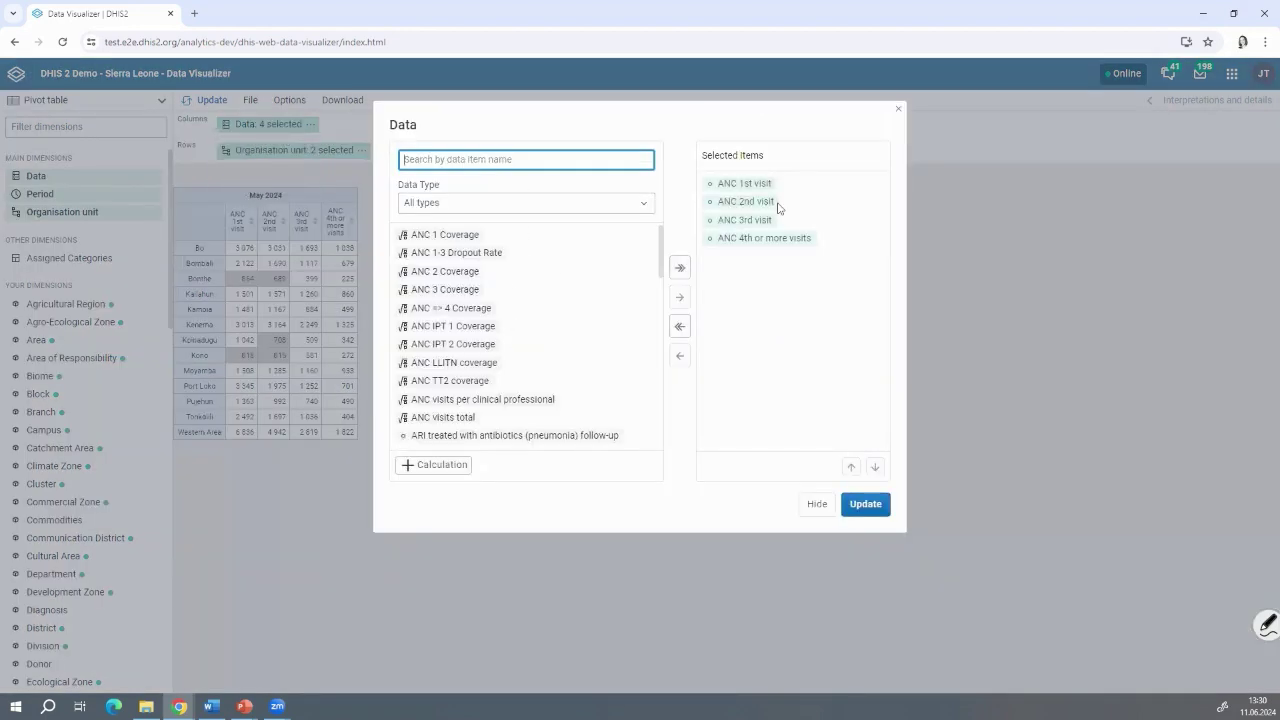
pyautogui.click(768, 238)
pyautogui.doubleClick(768, 238)
pyautogui.doubleClick(757, 220)
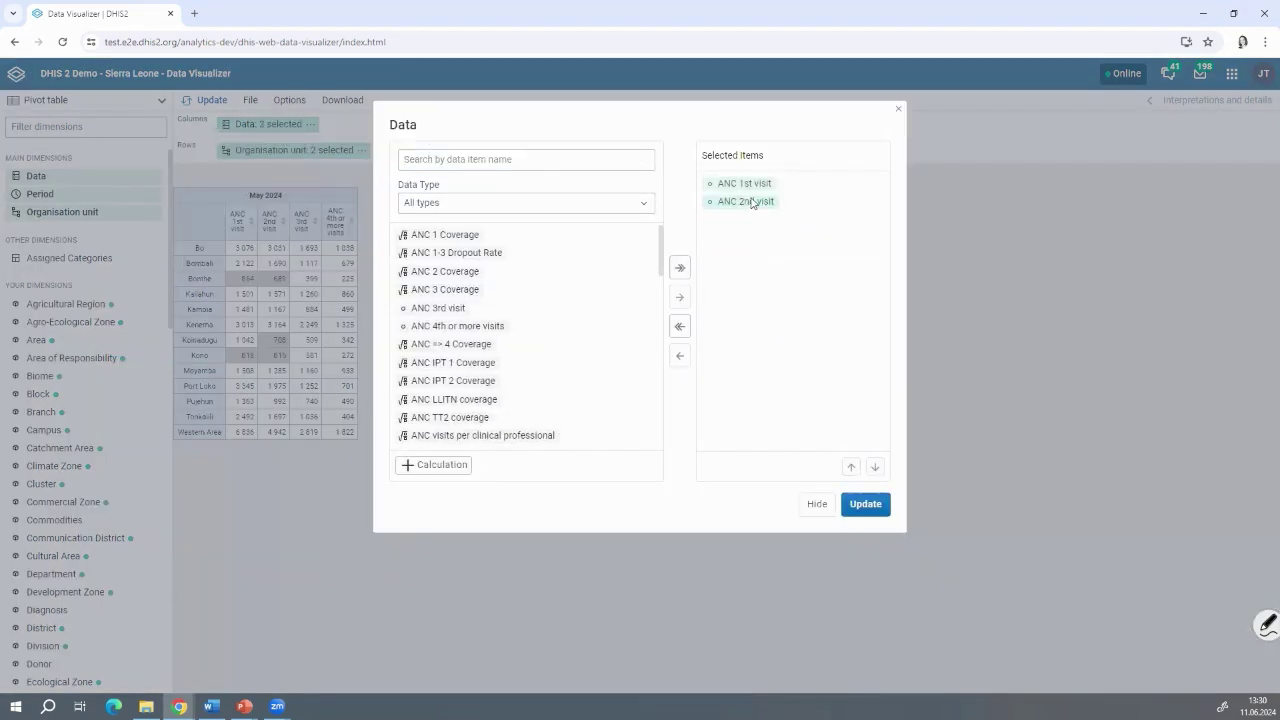
pyautogui.doubleClick(752, 202)
pyautogui.doubleClick(745, 190)
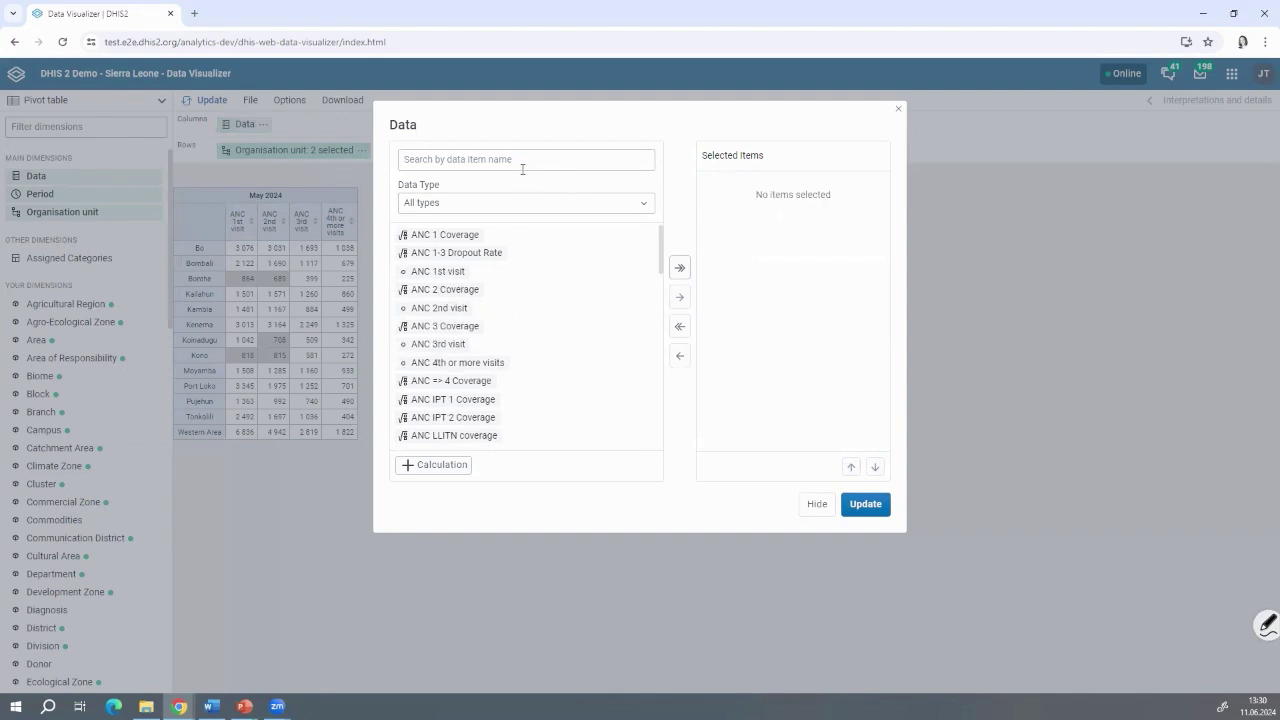
# Step: Search the data items for "anc 1", add ANC 1st visit to the selection, and clear the search
pyautogui.click(463, 161)
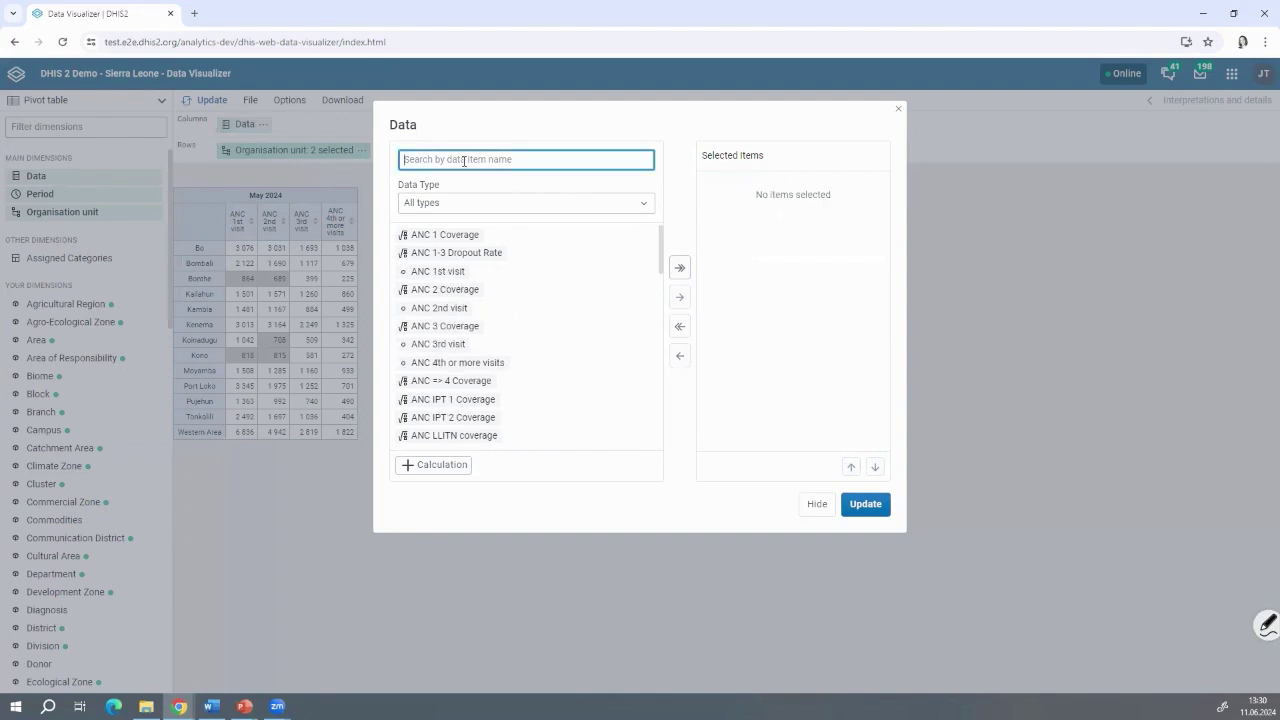
pyautogui.write('anc 1')
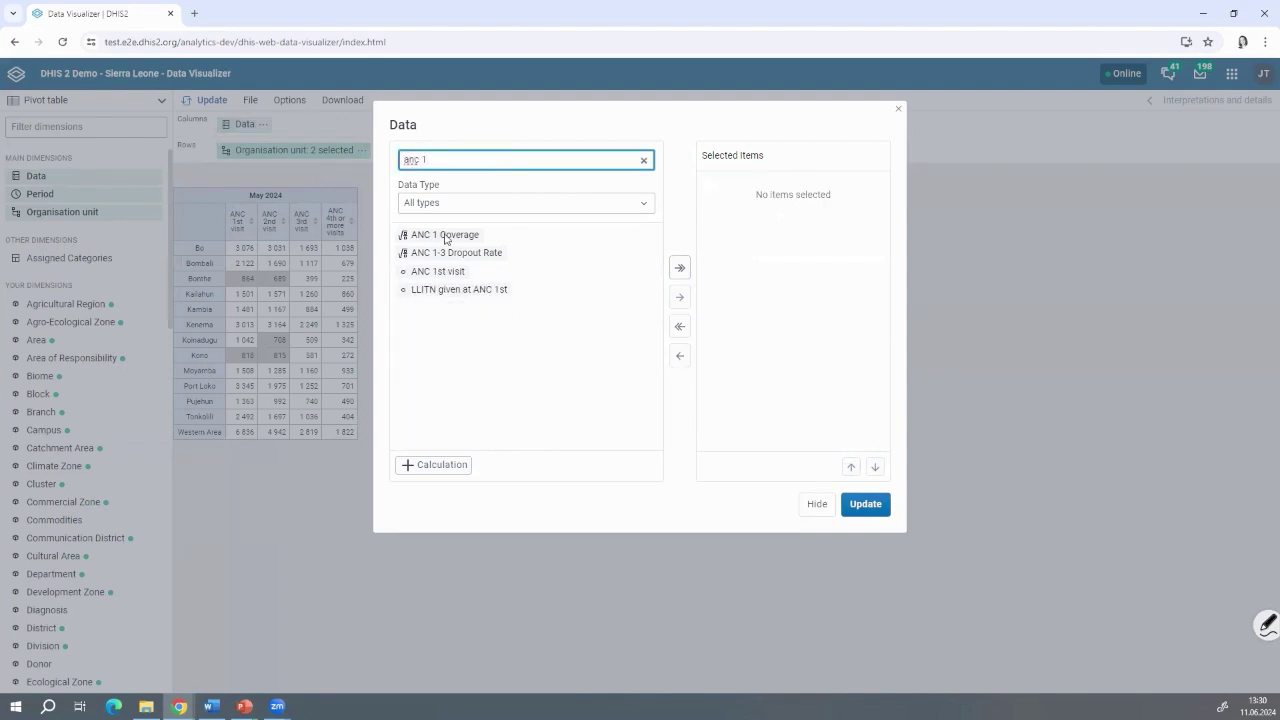
pyautogui.doubleClick(438, 271)
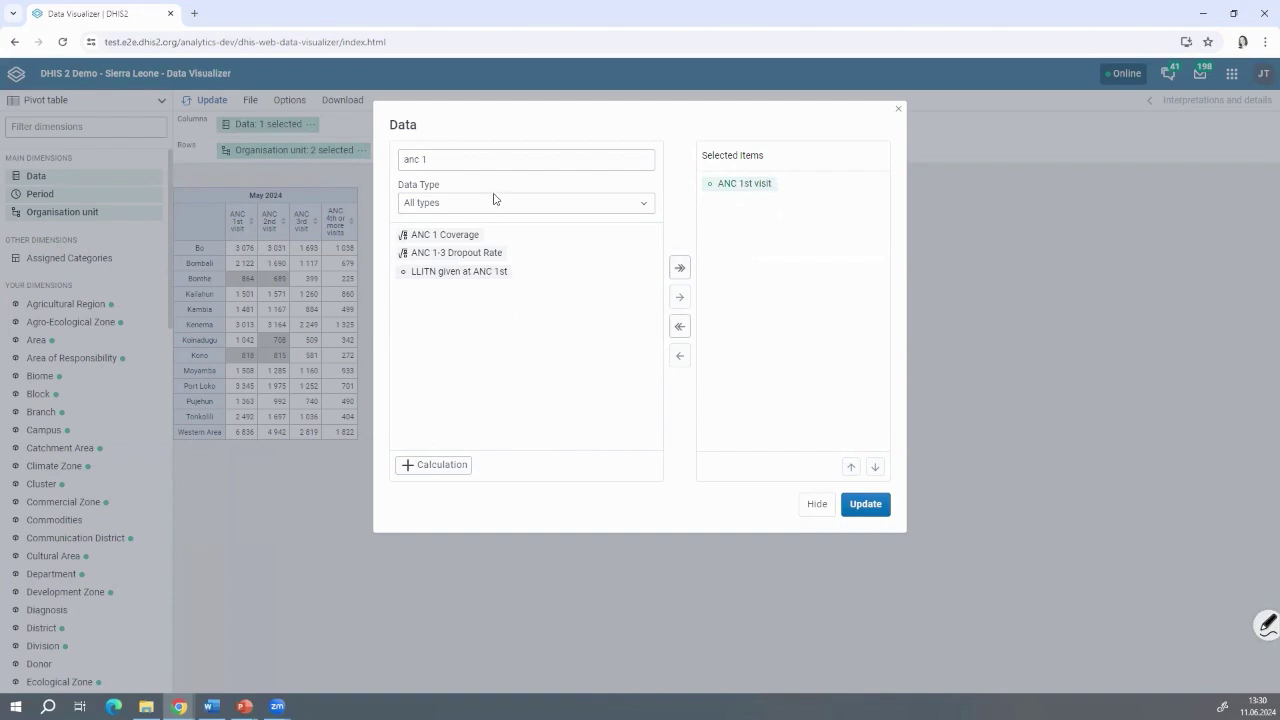
pyautogui.tripleClick(441, 161)
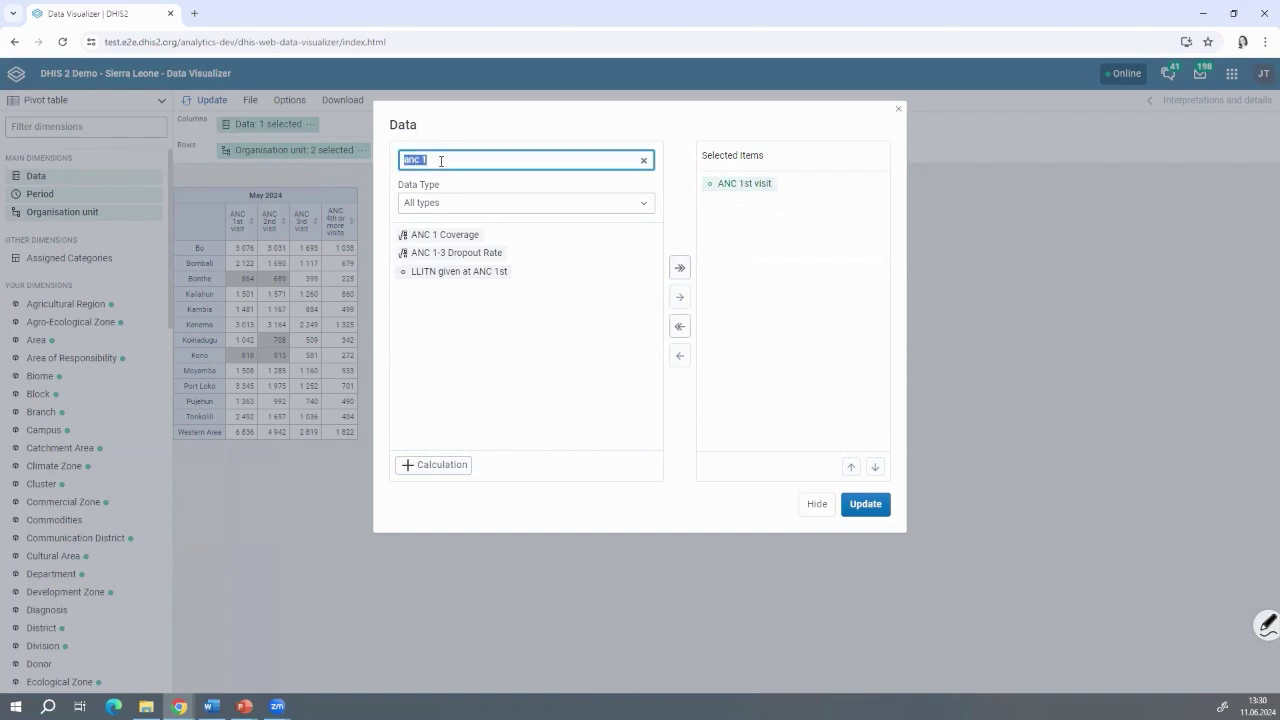
pyautogui.press('BackSpace')
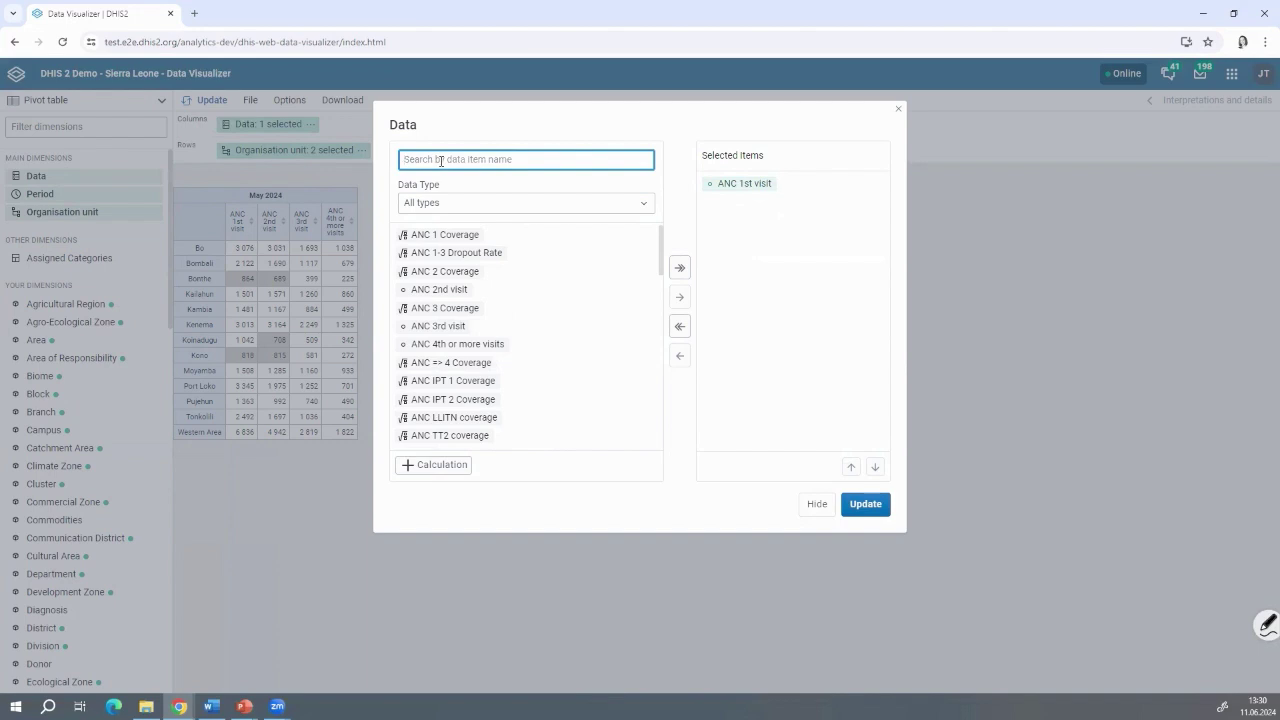
pyautogui.write('estimate')
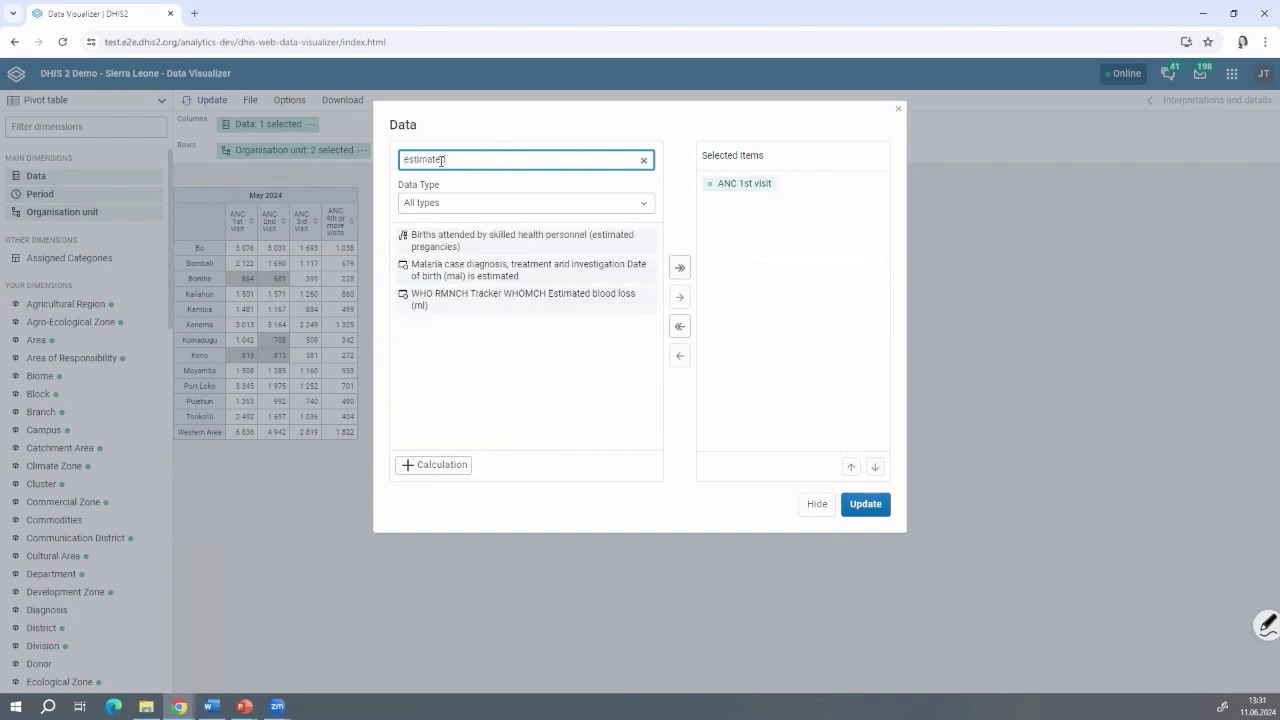
pyautogui.press('BackSpace')
pyautogui.press('BackSpace')
pyautogui.press('BackSpace')
pyautogui.press('BackSpace')
pyautogui.press('BackSpace')
pyautogui.press('BackSpace')
pyautogui.press('BackSpace')
pyautogui.press('BackSpace')
# Step: Search the data items for "preg", add Expected pregnancies to the selection, and update the table
pyautogui.write('pred')
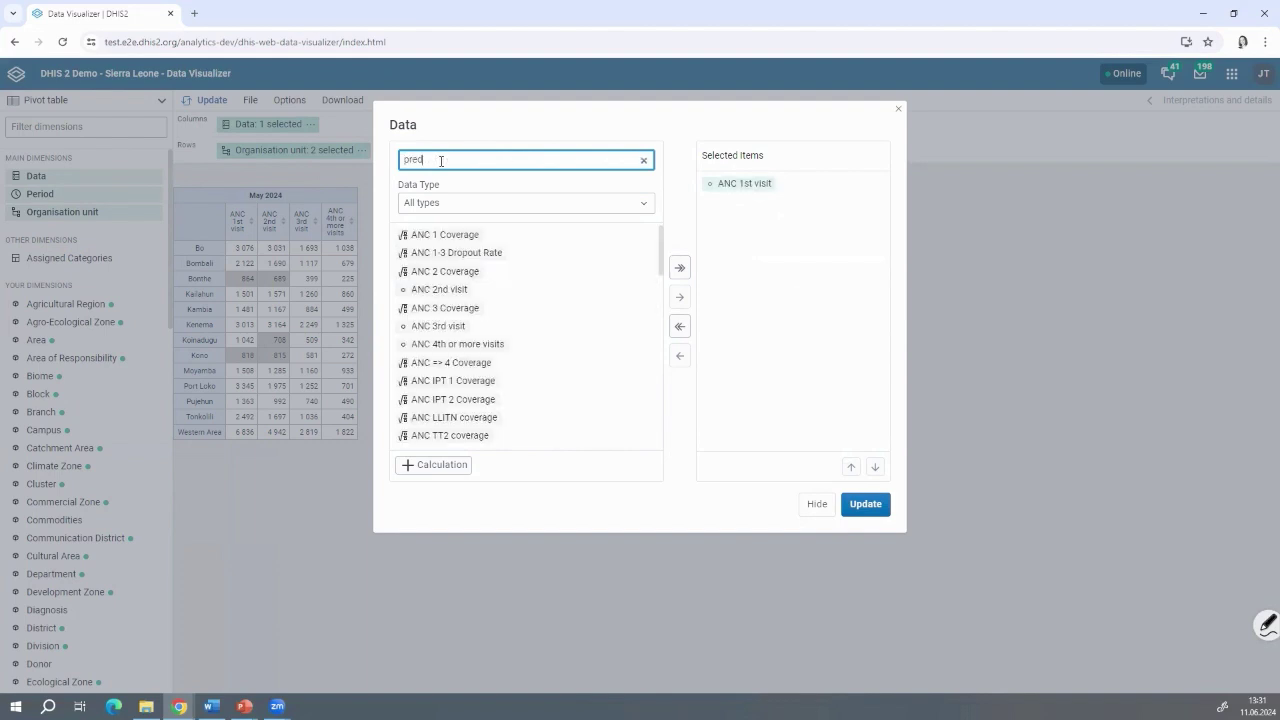
pyautogui.press('BackSpace')
pyautogui.write('g')
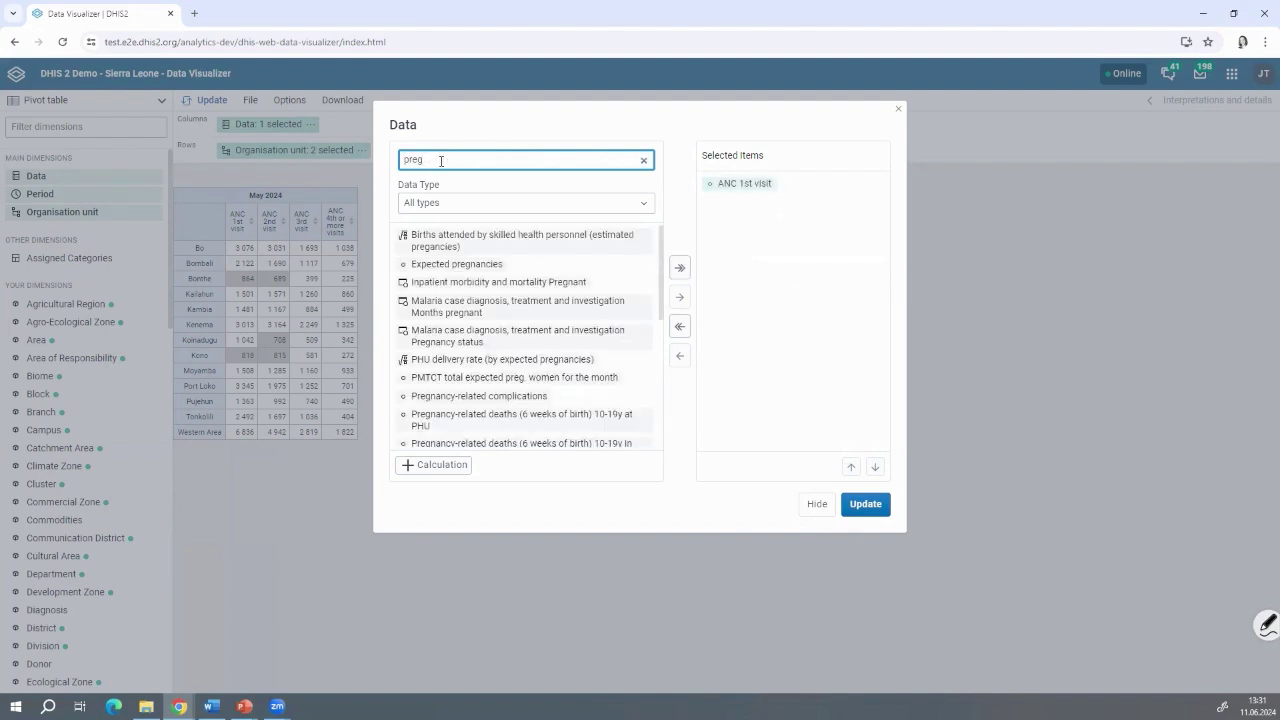
pyautogui.doubleClick(462, 263)
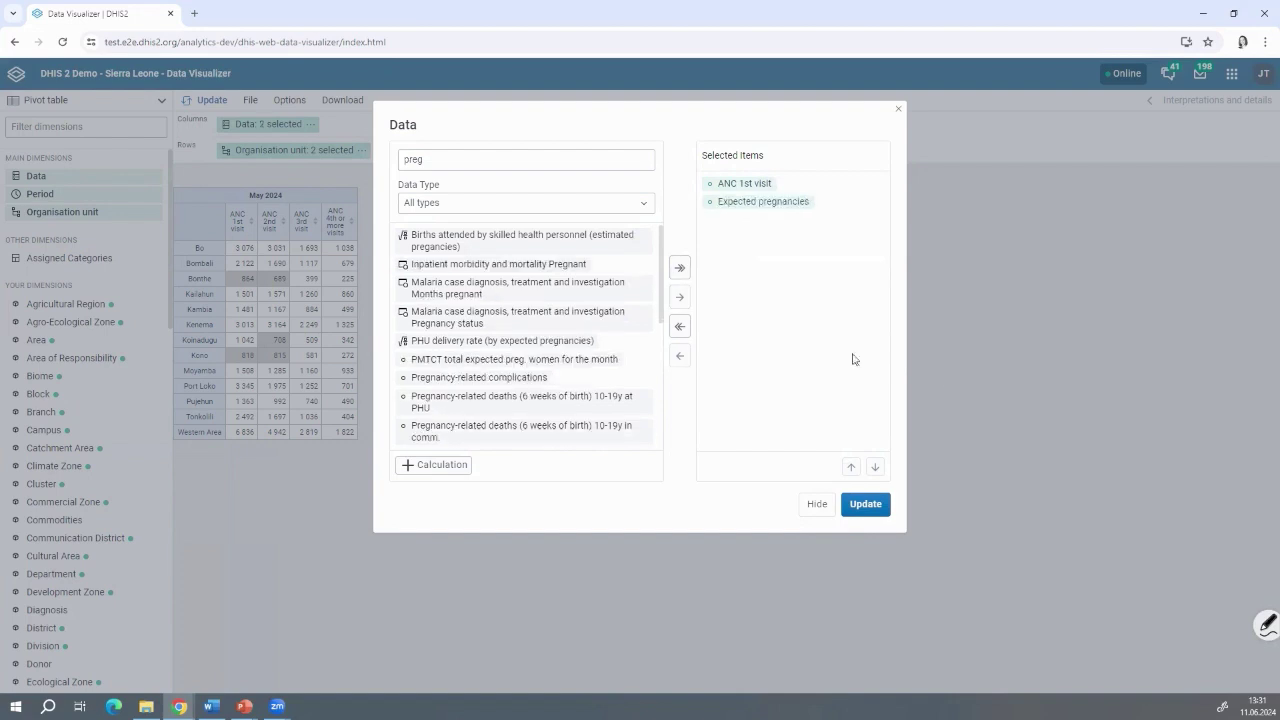
pyautogui.click(876, 505)
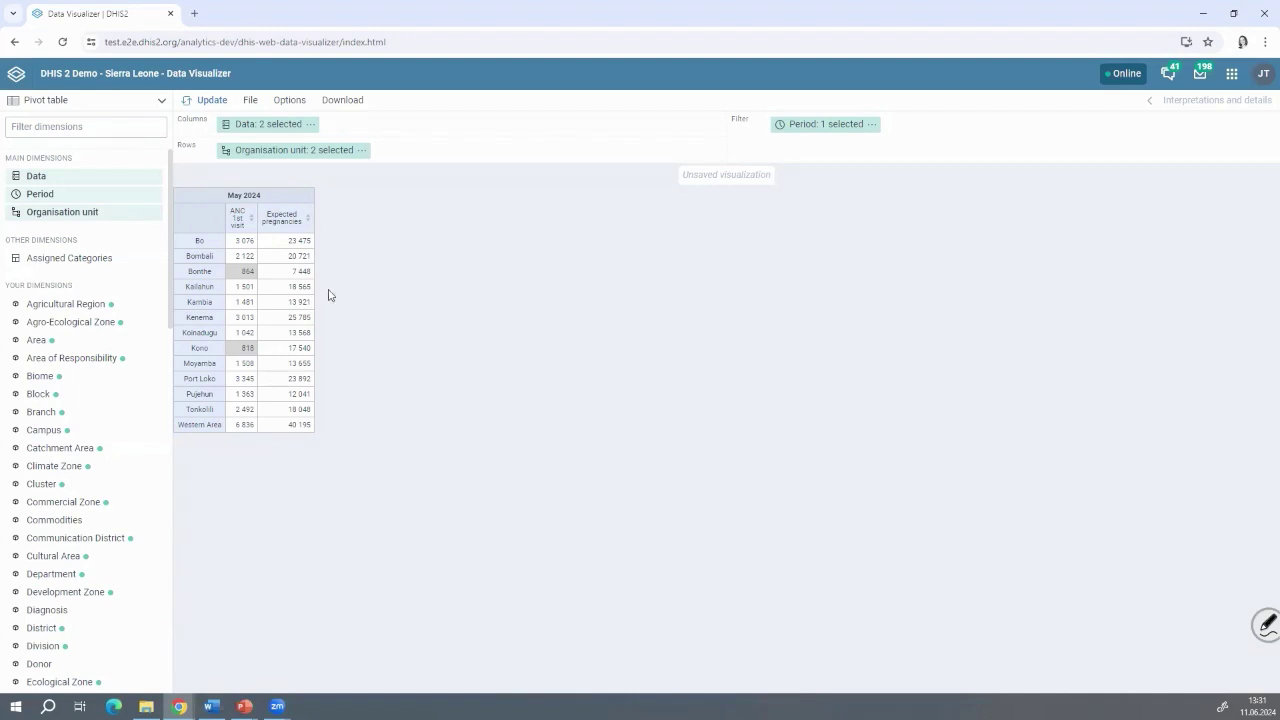
# Step: Start a new calculation that divides ANC 1st visit by Expected pregnancies, finding the latter with the search "expec"
pyautogui.click(252, 125)
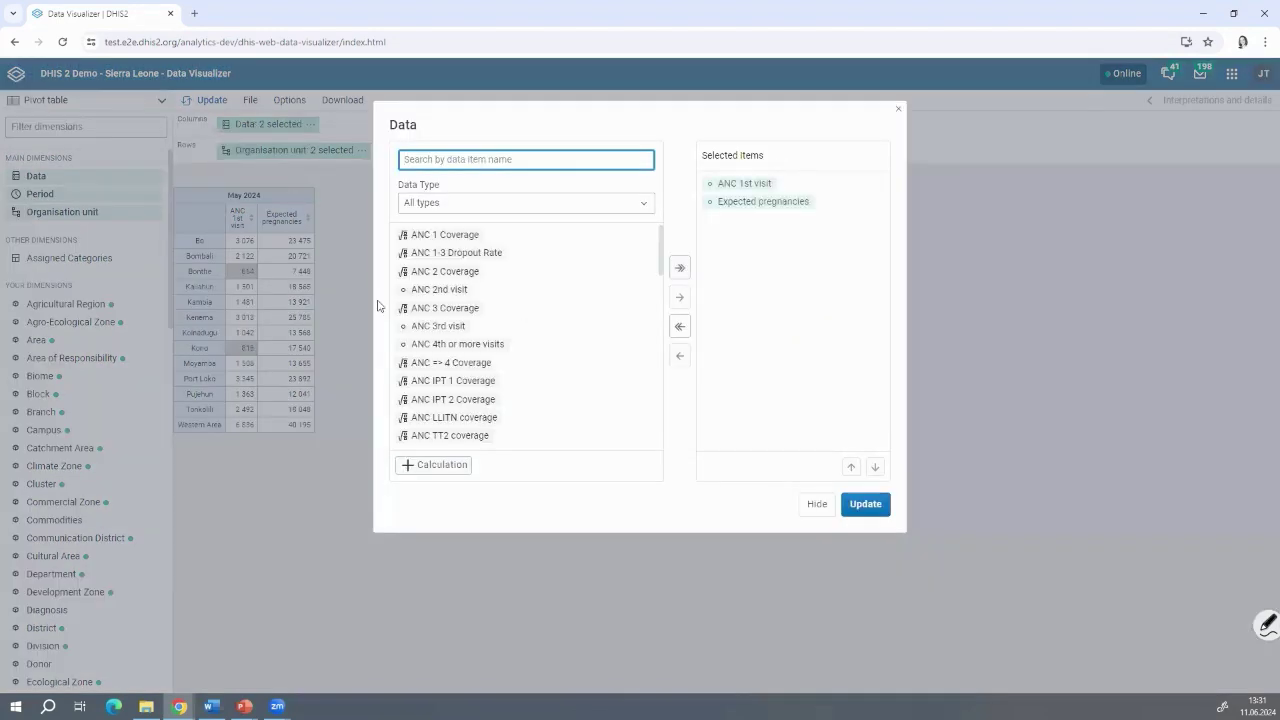
pyautogui.click(449, 471)
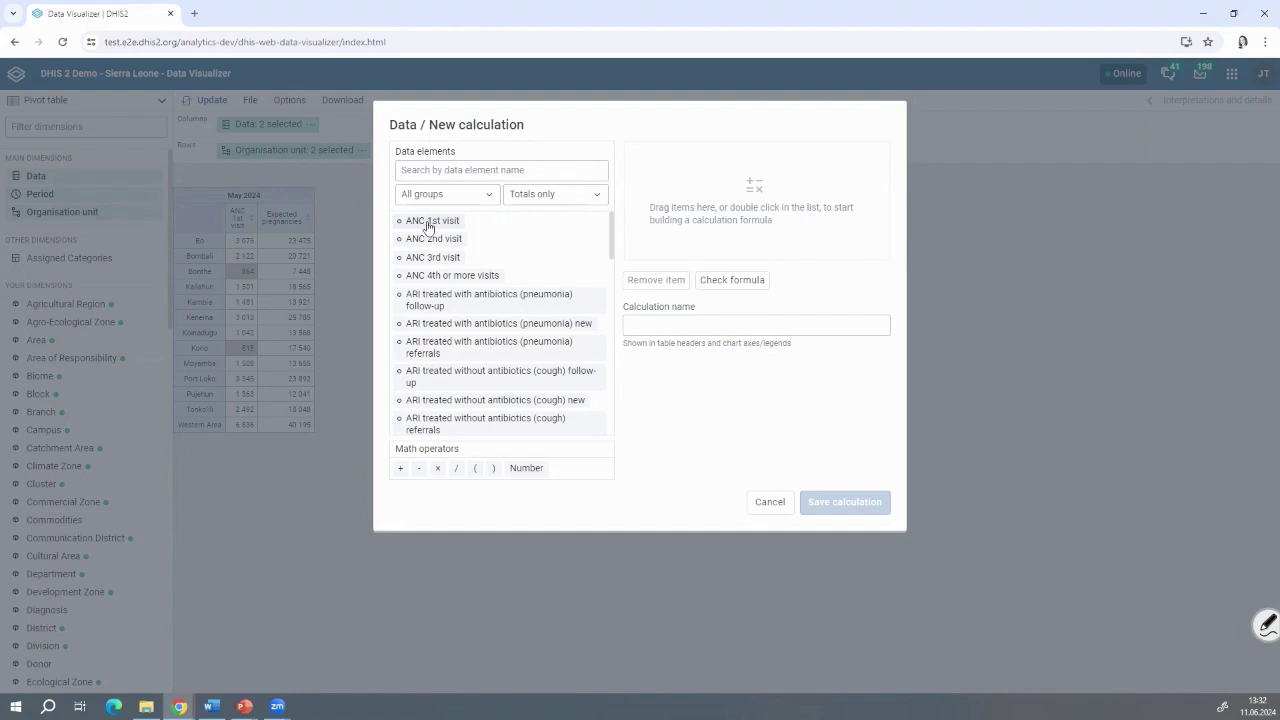
pyautogui.doubleClick(428, 222)
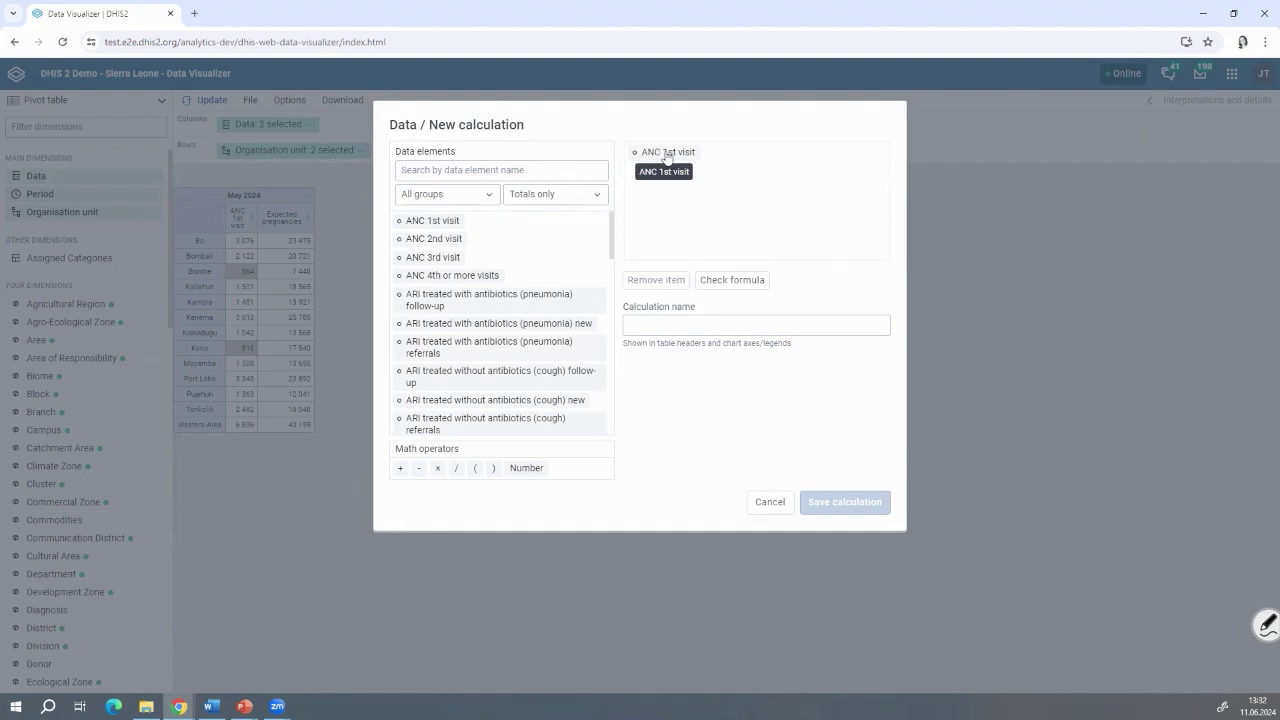
pyautogui.doubleClick(456, 470)
pyautogui.click(440, 172)
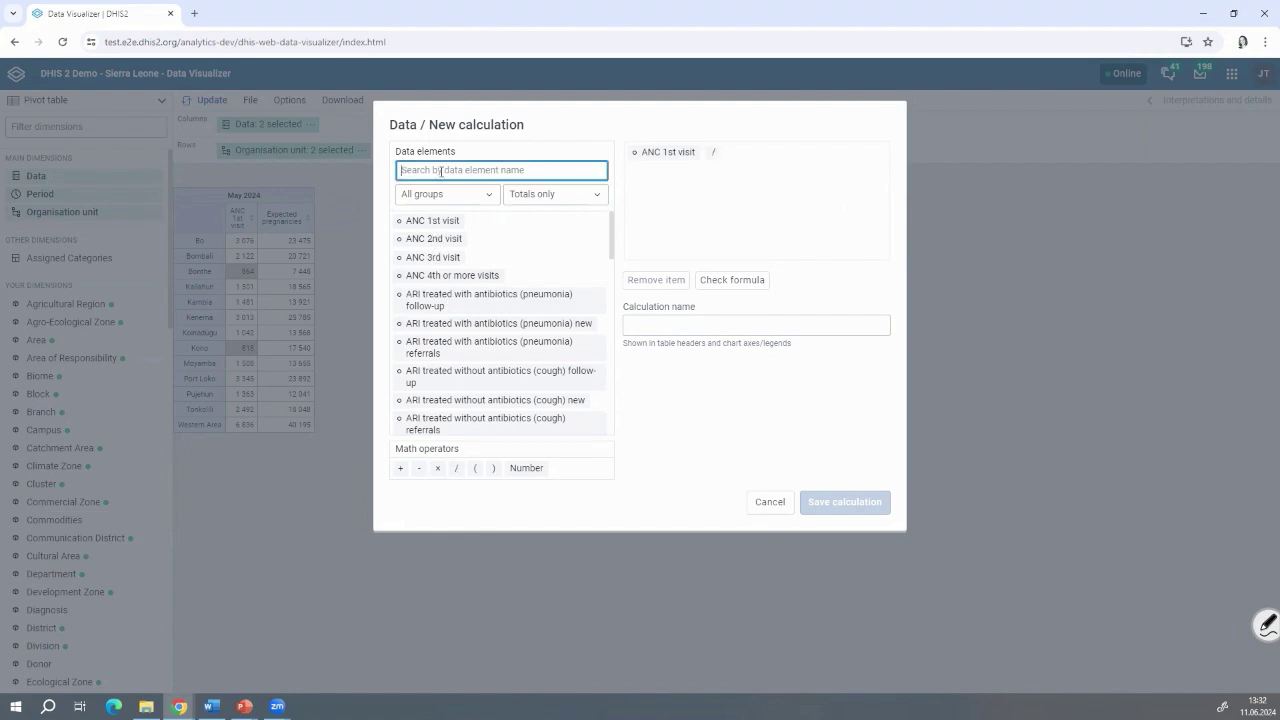
pyautogui.write('expec')
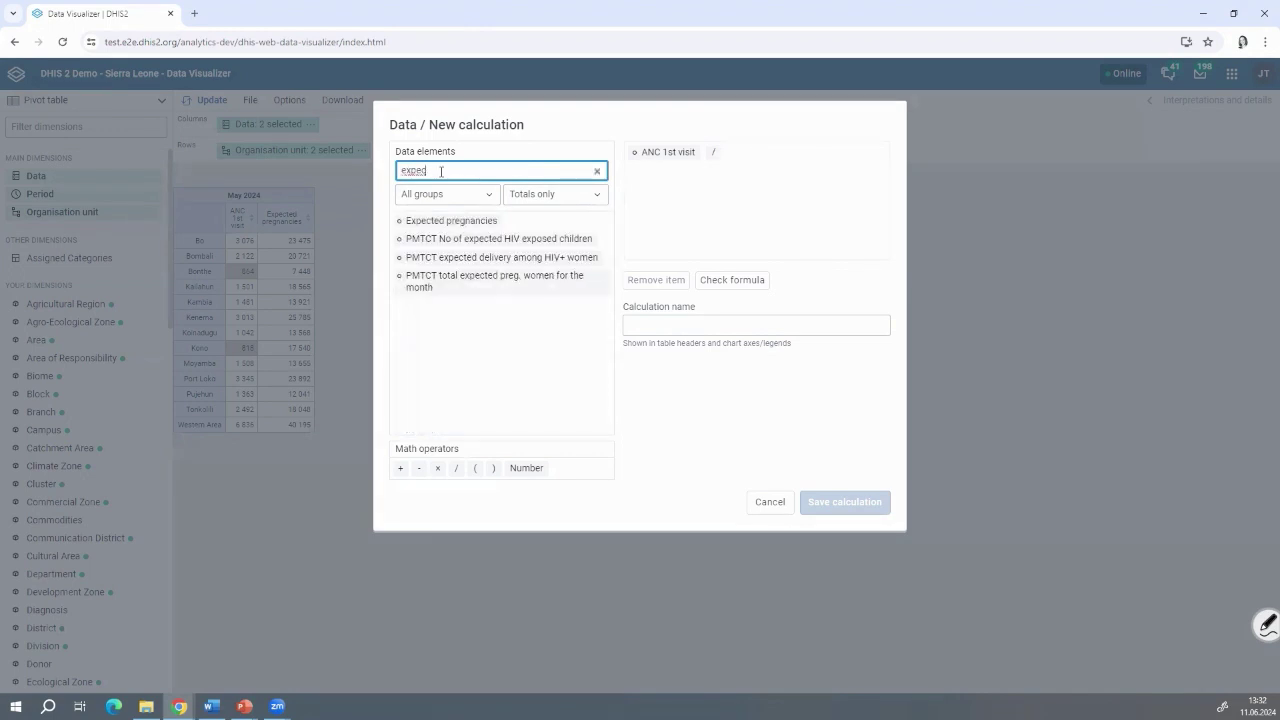
pyautogui.doubleClick(466, 220)
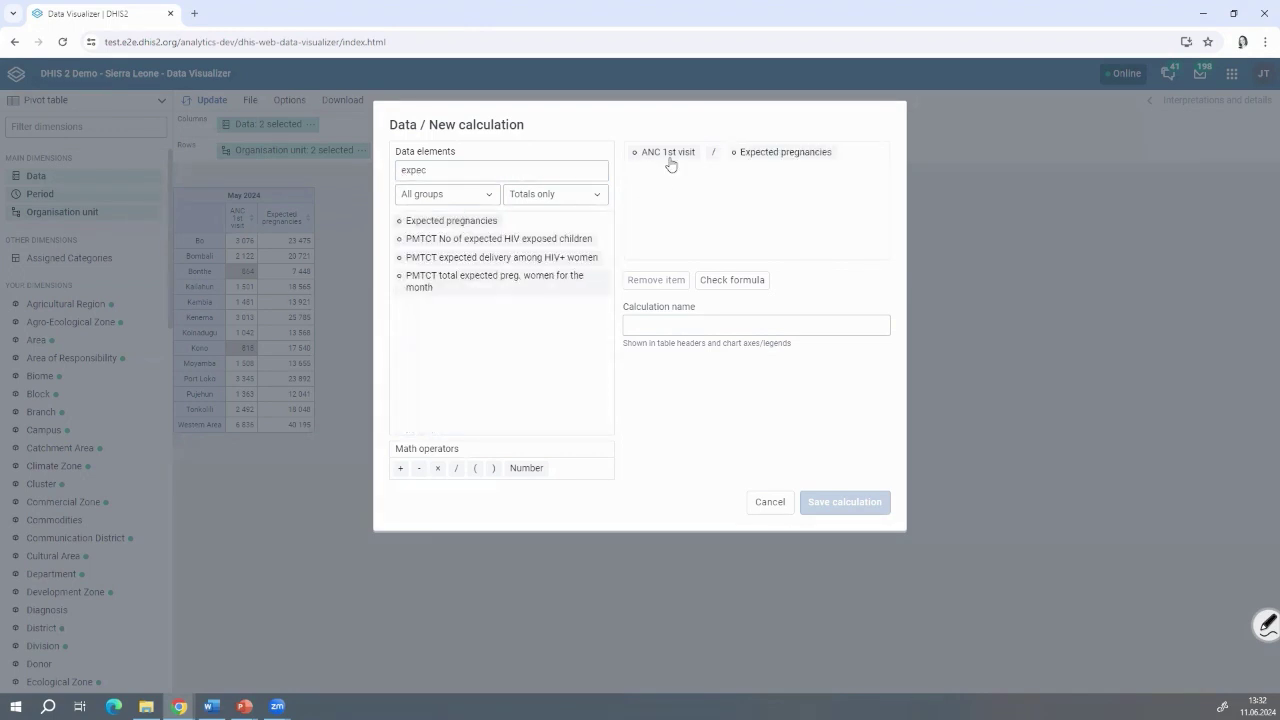
# Step: Enclose the ANC 1st visit / Expected pregnancies division in parentheses and multiply it by 100
pyautogui.click(738, 155)
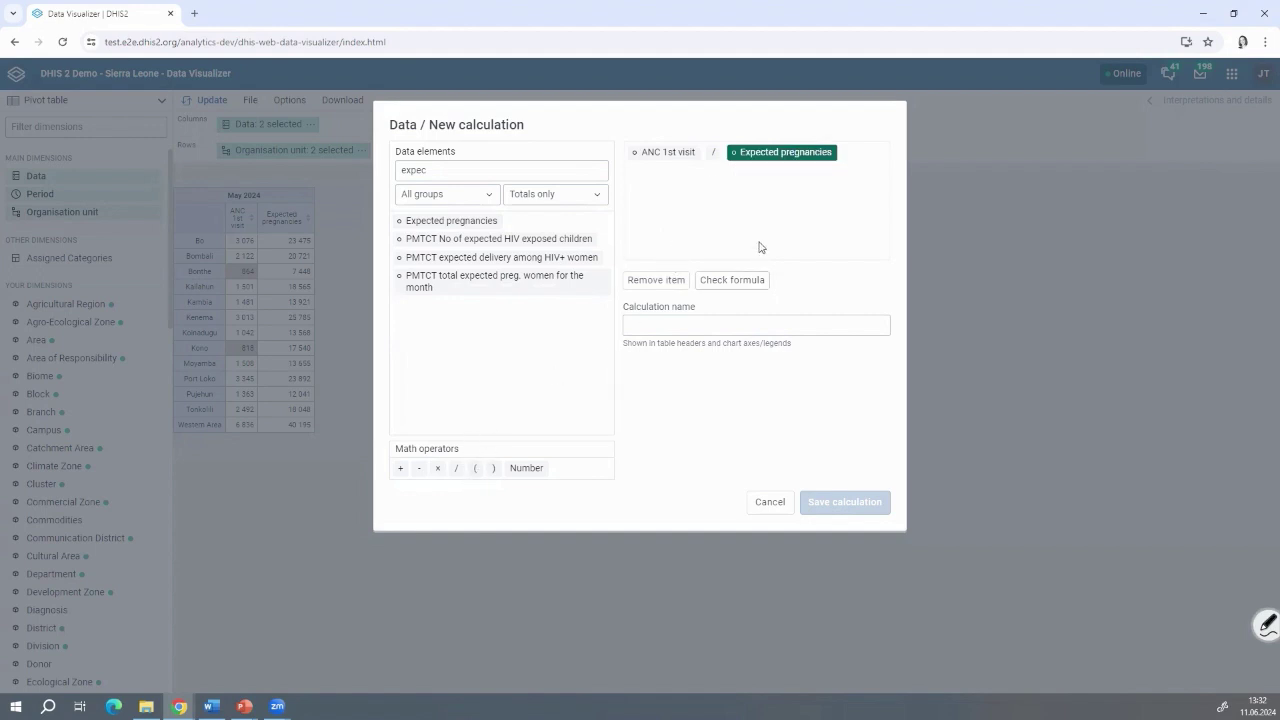
pyautogui.doubleClick(479, 470)
pyautogui.moveTo(849, 157); pyautogui.dragTo(624, 167)
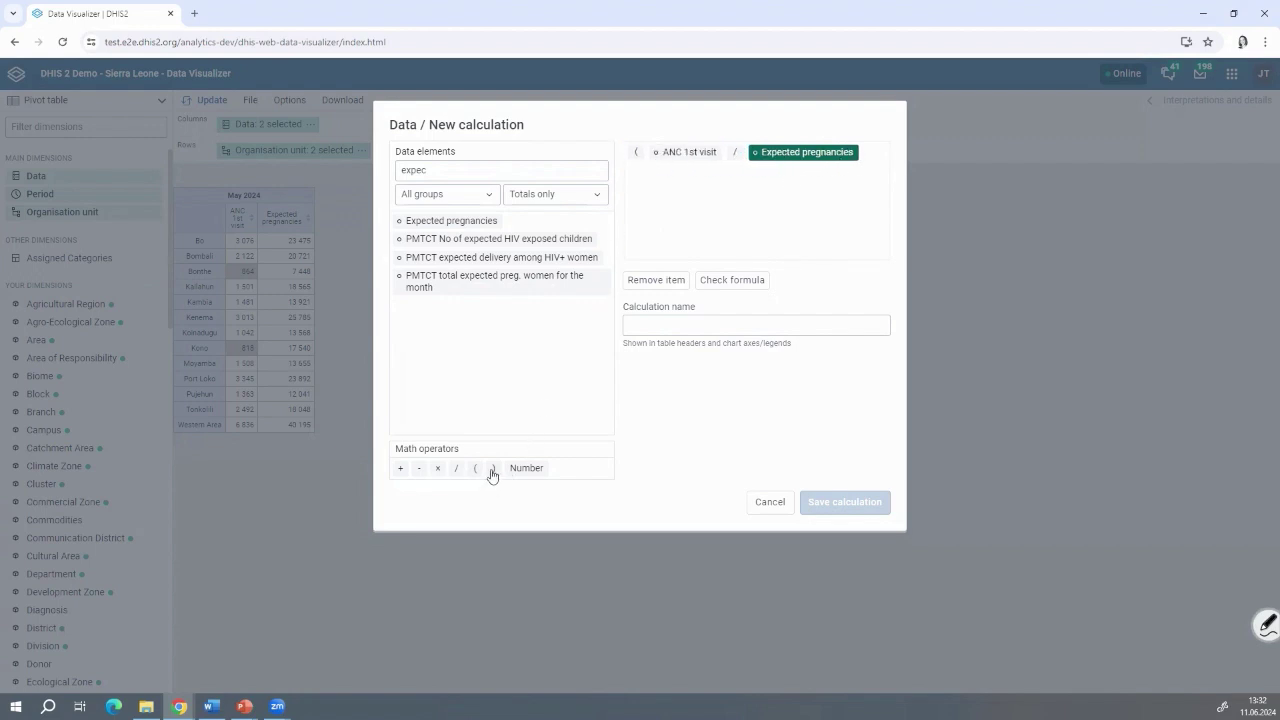
pyautogui.doubleClick(492, 470)
pyautogui.doubleClick(526, 469)
pyautogui.write('100')
pyautogui.click(660, 380)
# Step: Name the calculation "ANC1 coverage", save it to the selected data items, and update the pivot table
pyautogui.click(661, 328)
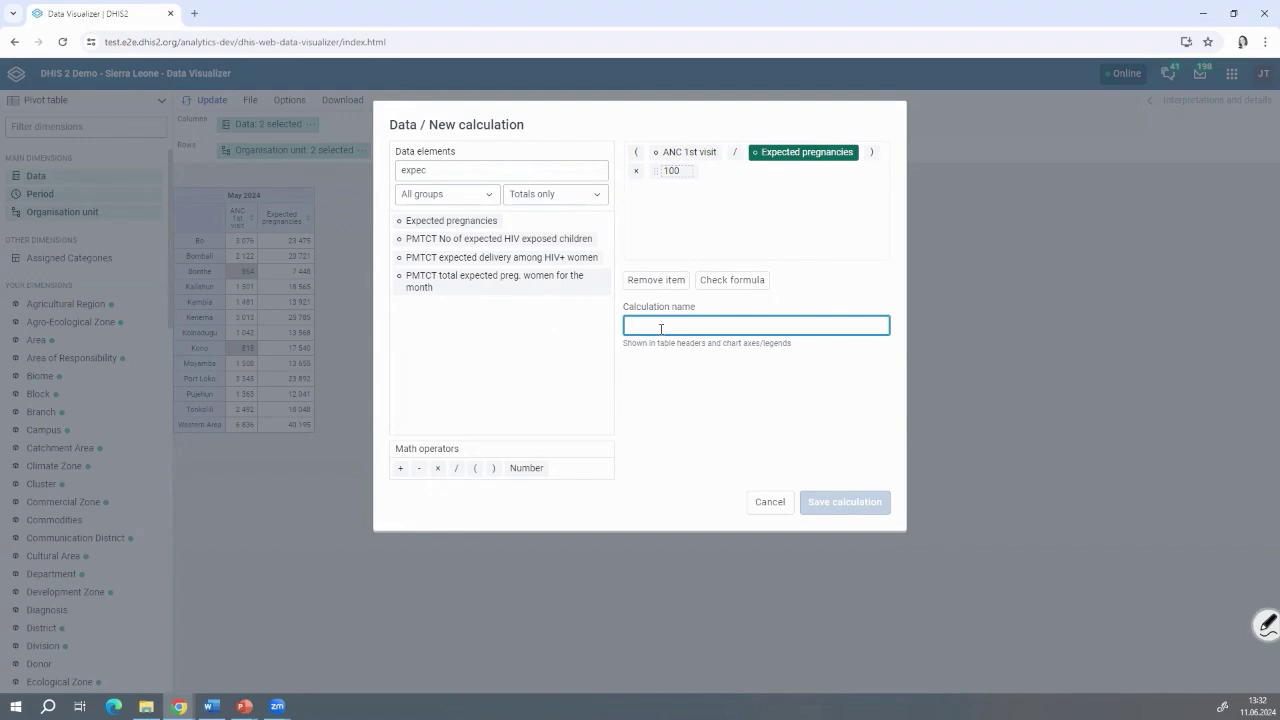
pyautogui.write('ANC1 coverage')
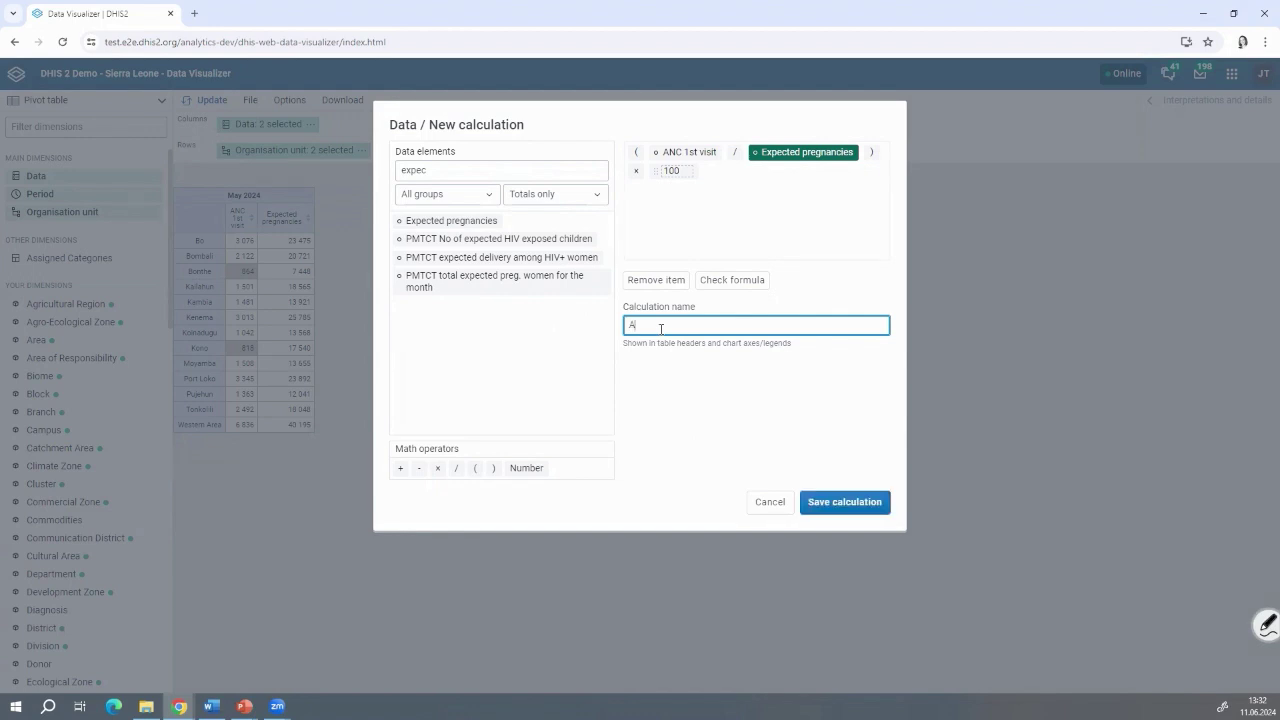
pyautogui.click(870, 505)
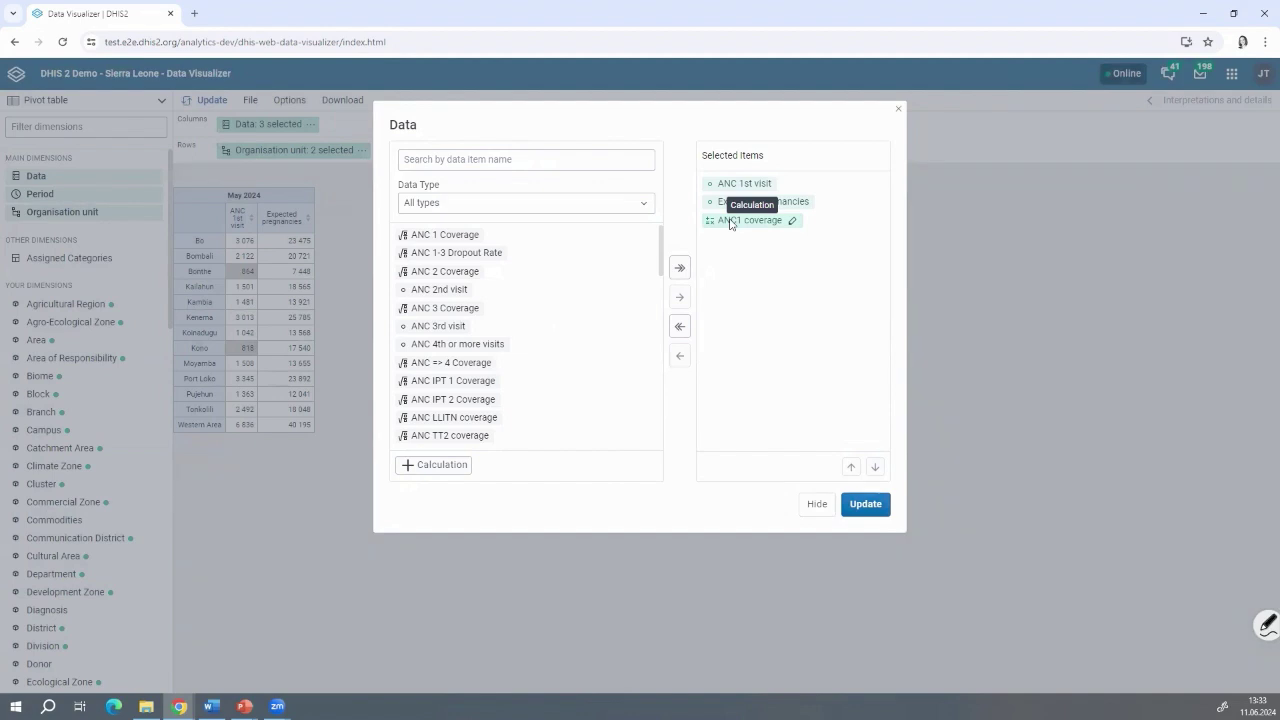
pyautogui.click(872, 507)
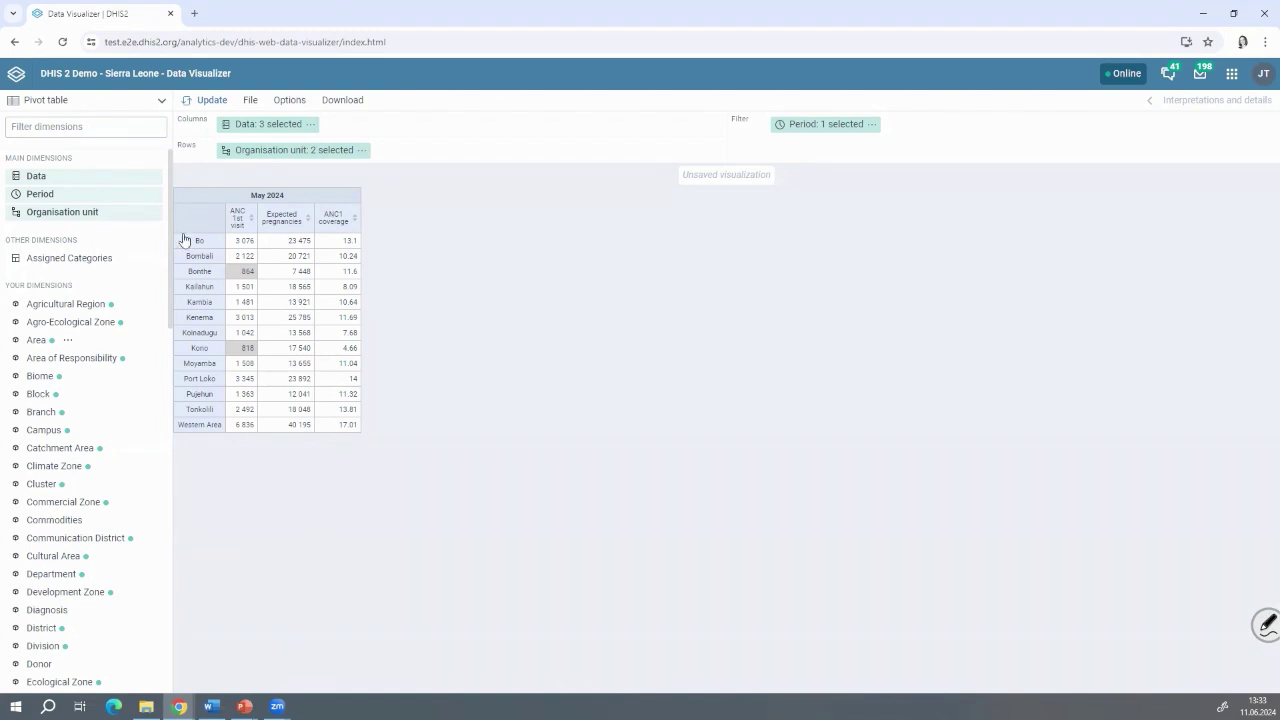
# Step: Switch the visualization type from pivot table to Column and update the chart
pyautogui.click(42, 104)
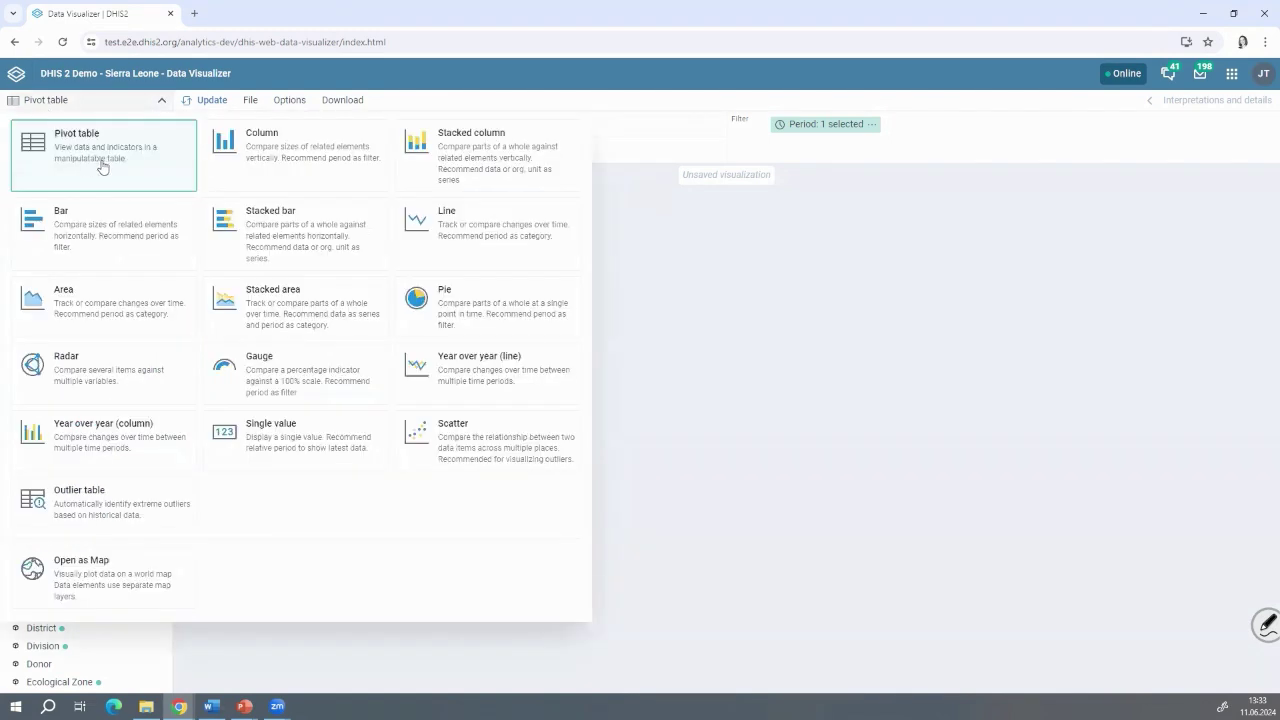
pyautogui.click(306, 179)
pyautogui.click(205, 100)
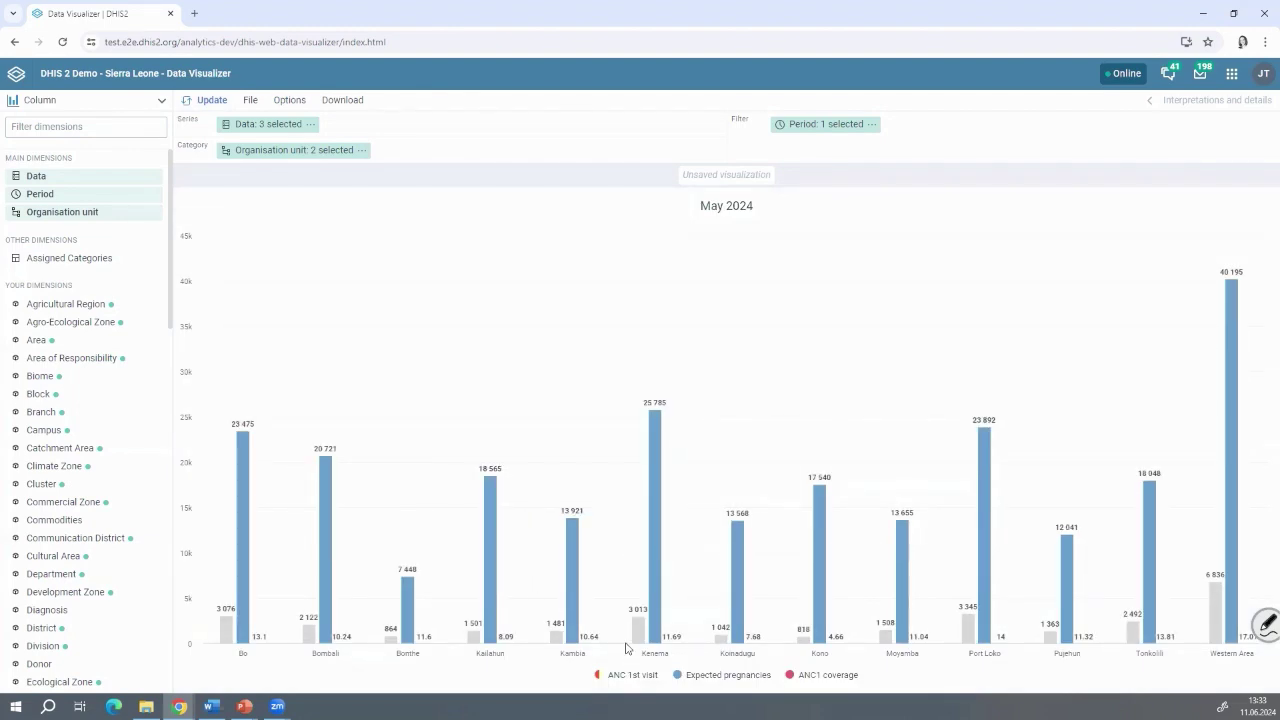
pyautogui.click(250, 124)
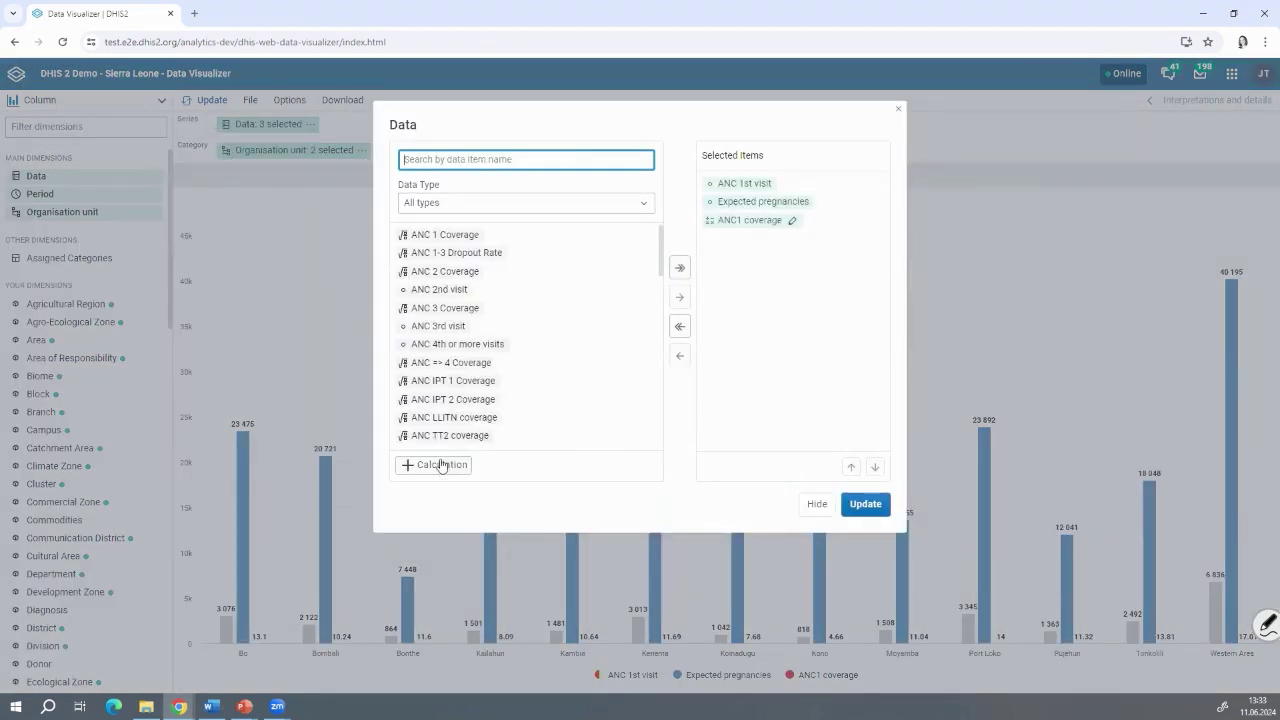
pyautogui.click(814, 505)
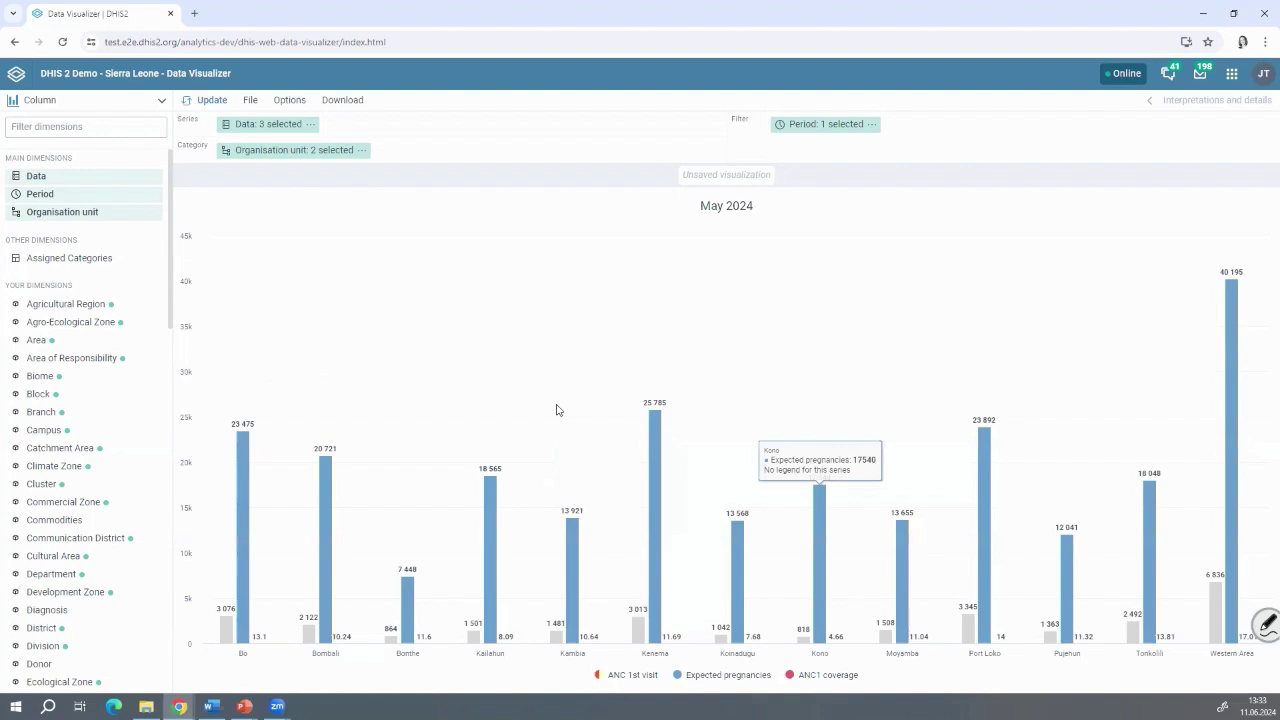
# Step: Switch the visualization type to Line and update the chart
pyautogui.click(105, 100)
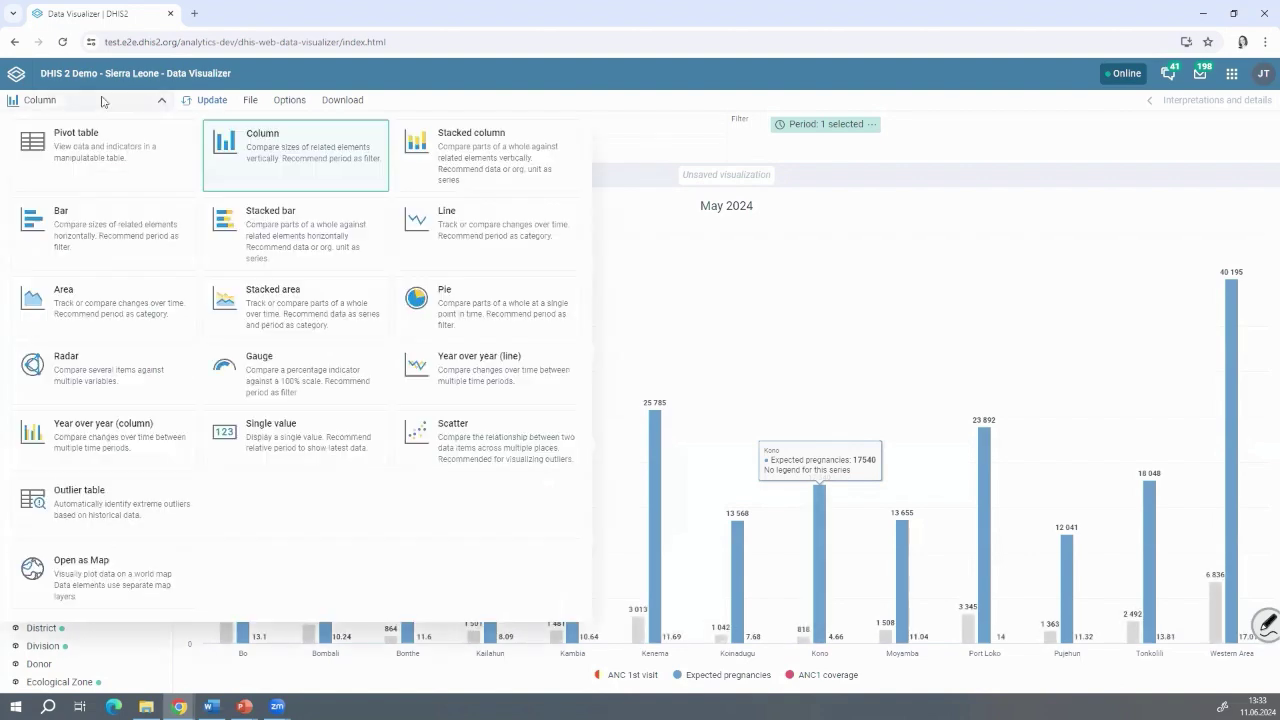
pyautogui.click(462, 242)
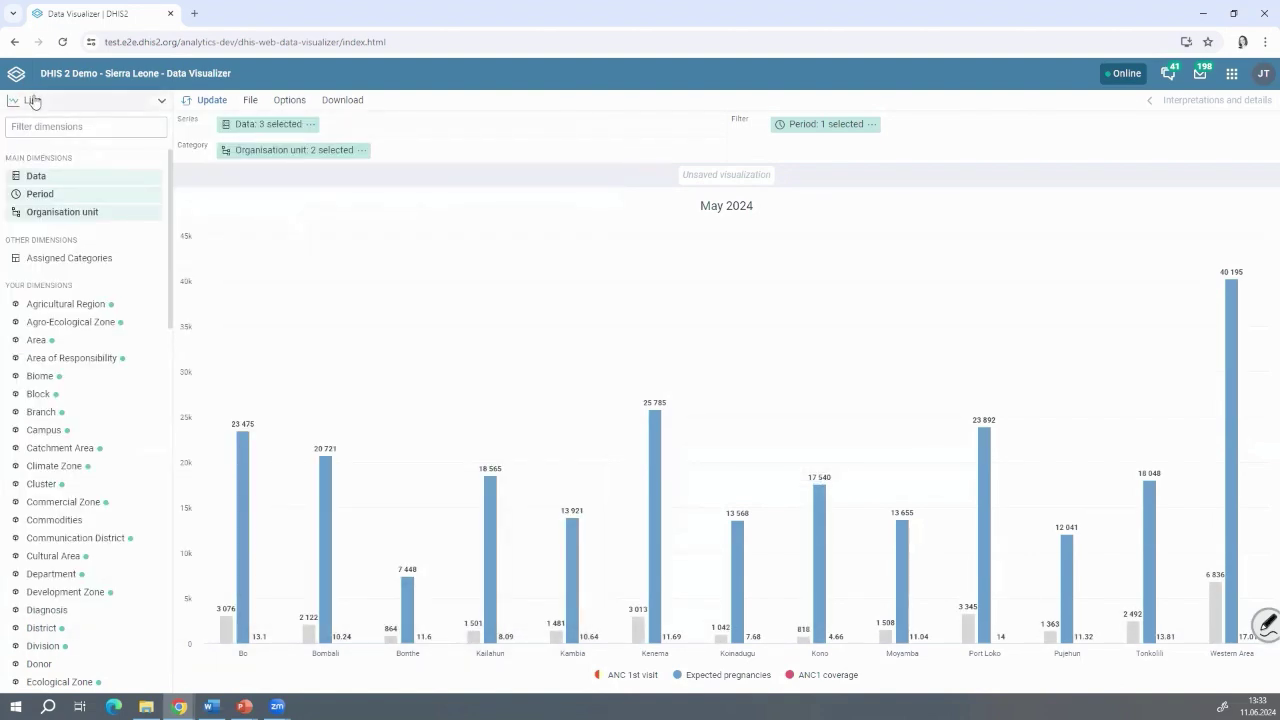
pyautogui.click(126, 104)
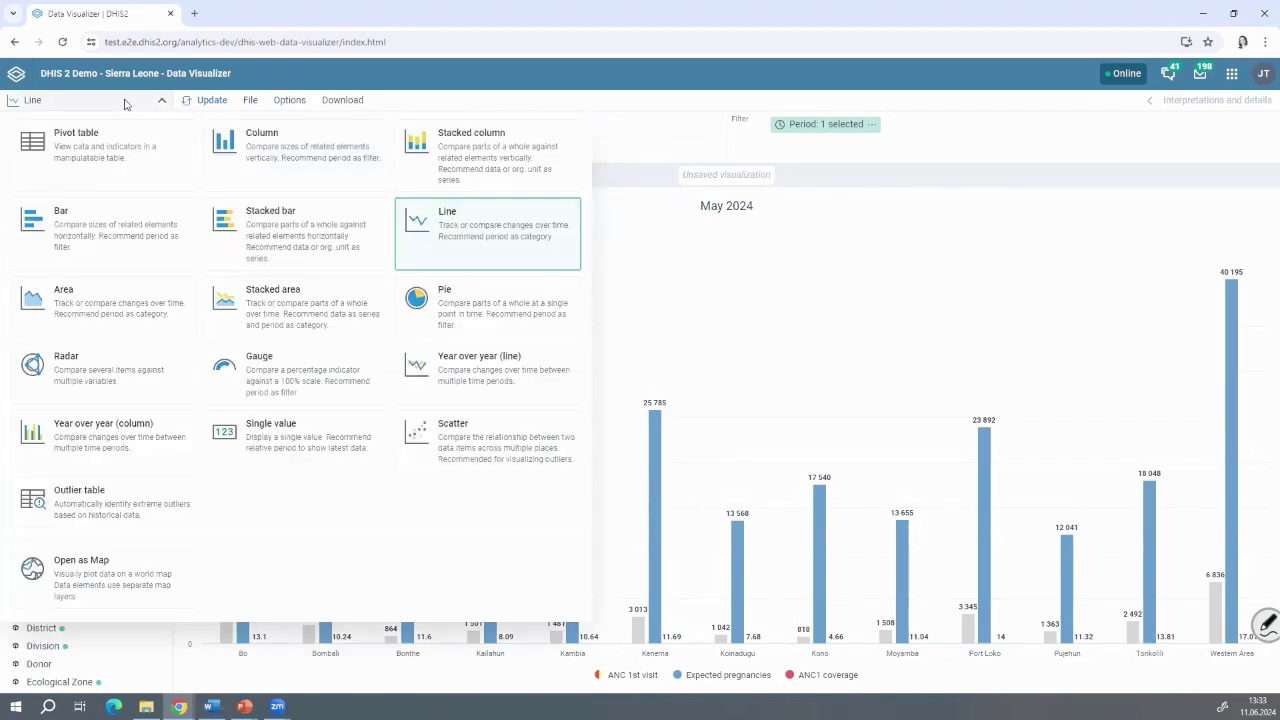
pyautogui.click(688, 300)
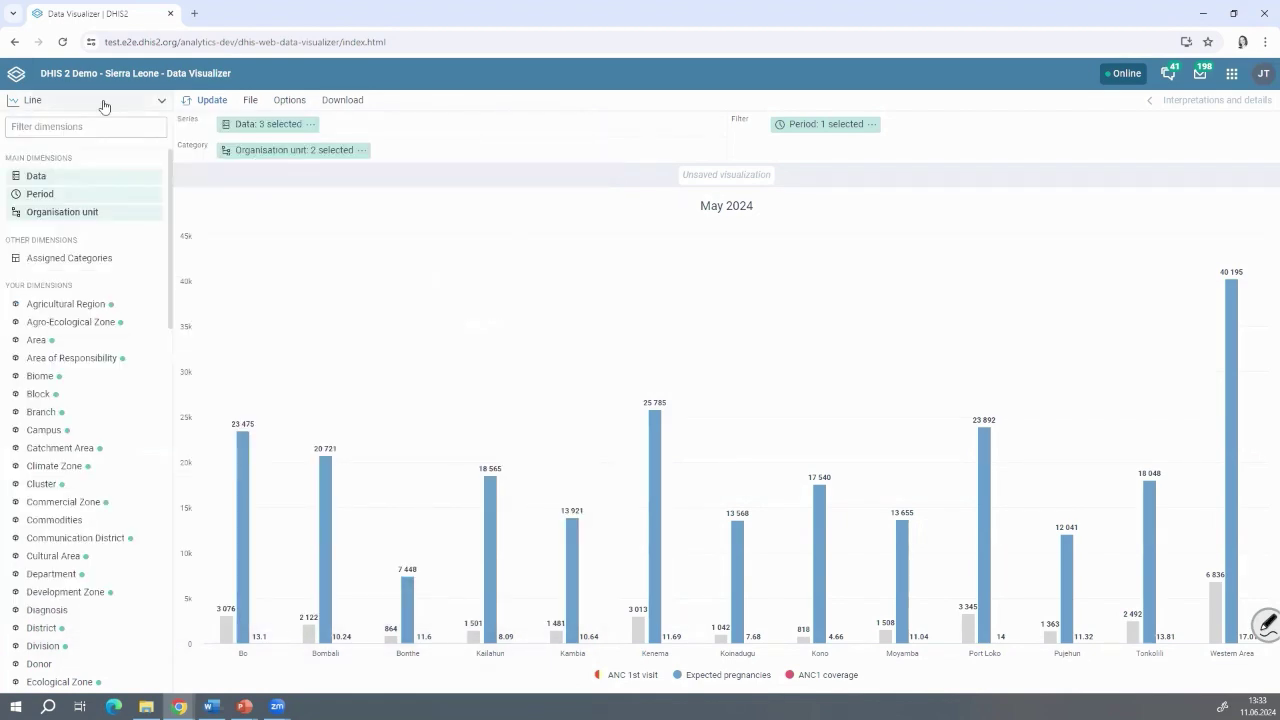
pyautogui.click(188, 104)
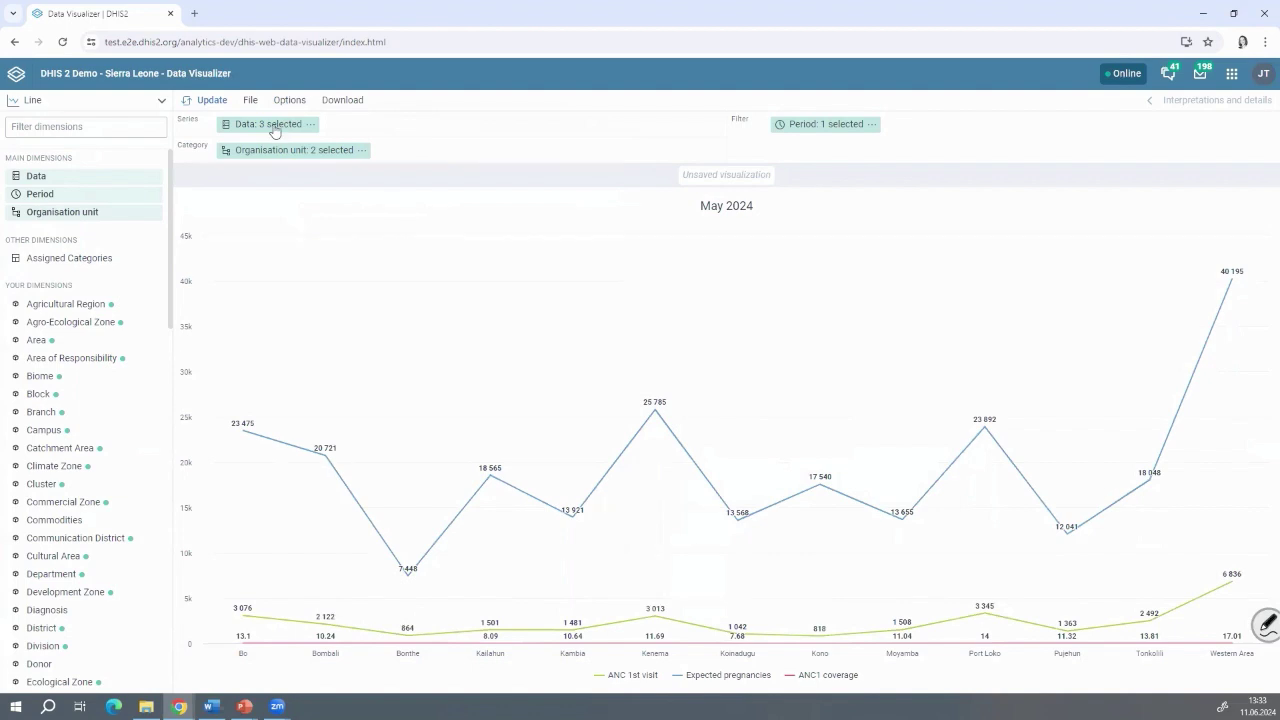
# Step: Replace Last month with Last 12 months in the period selection and update the line chart
pyautogui.click(813, 122)
pyautogui.doubleClick(737, 191)
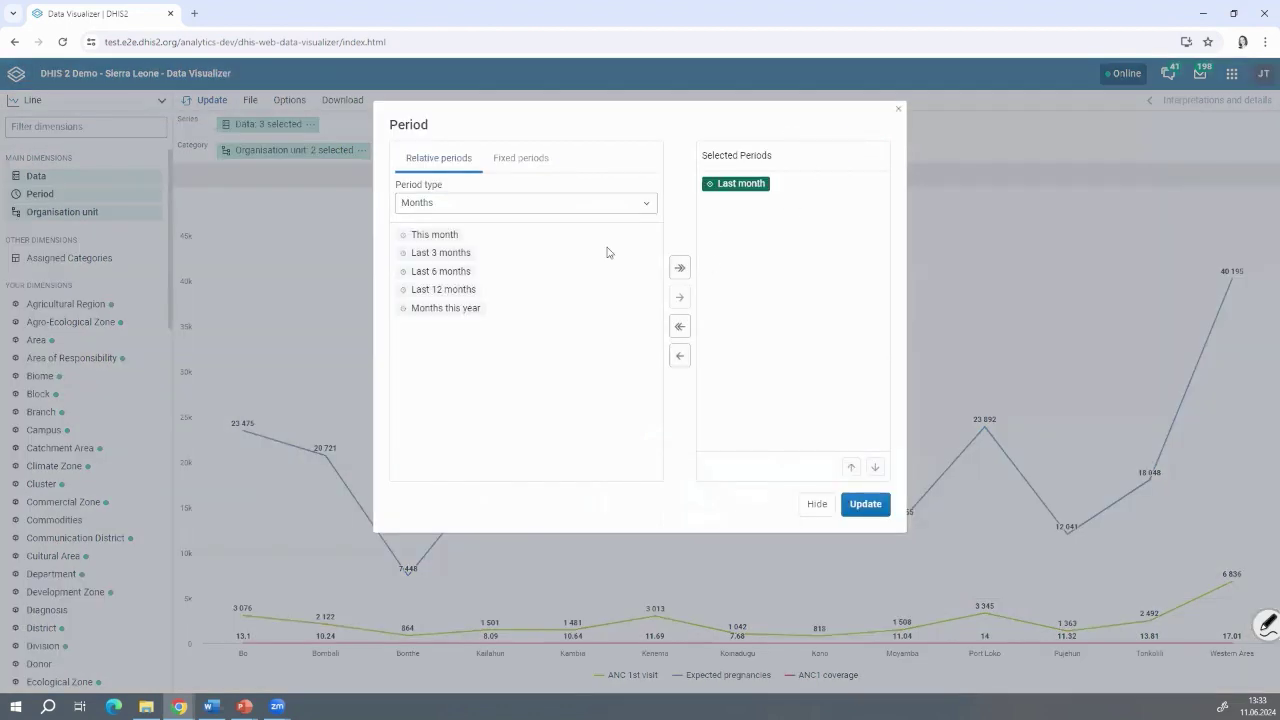
pyautogui.doubleClick(452, 311)
pyautogui.click(865, 504)
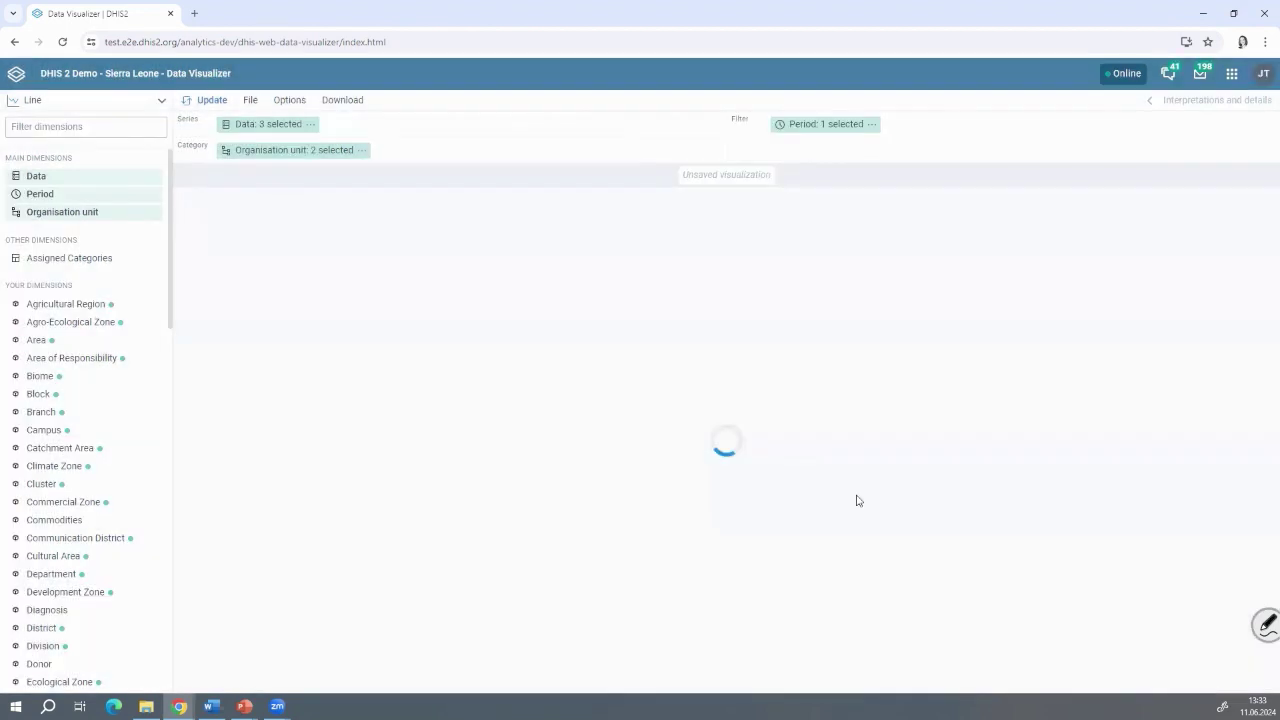
# Step: Swap the layout so Organisation unit is the filter and Period is the category, and update the line chart
pyautogui.click(328, 152)
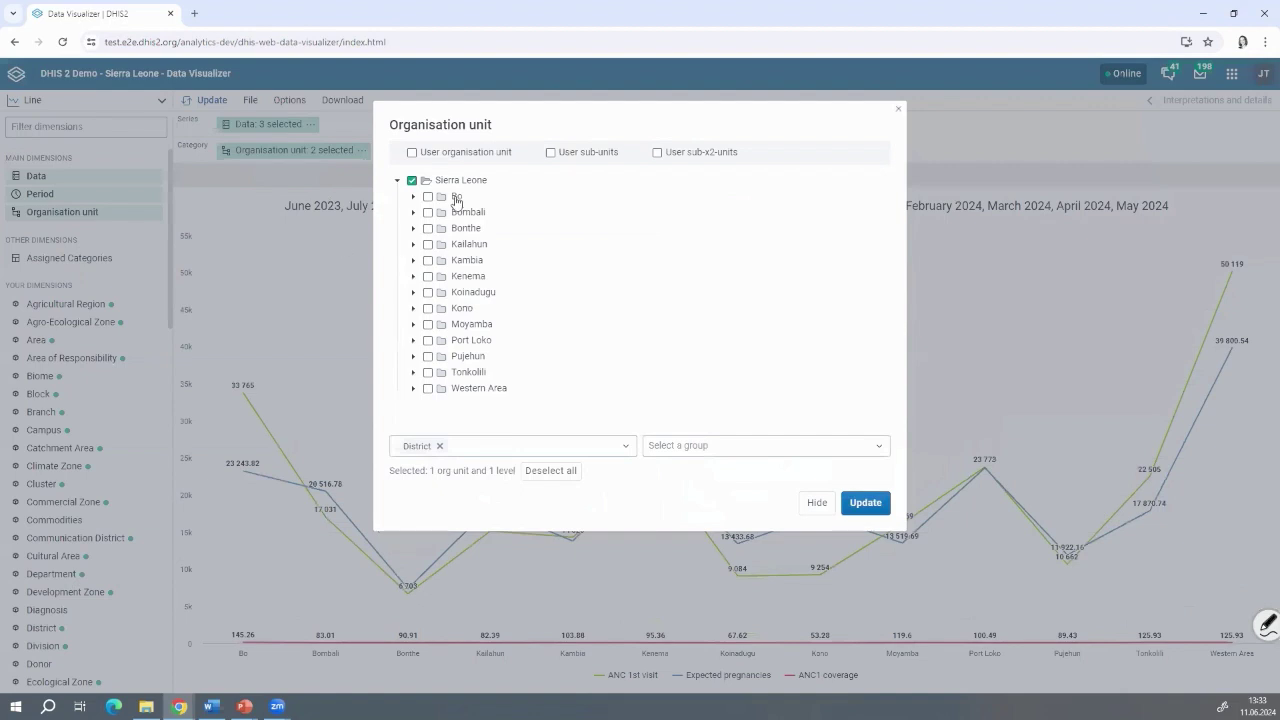
pyautogui.click(304, 289)
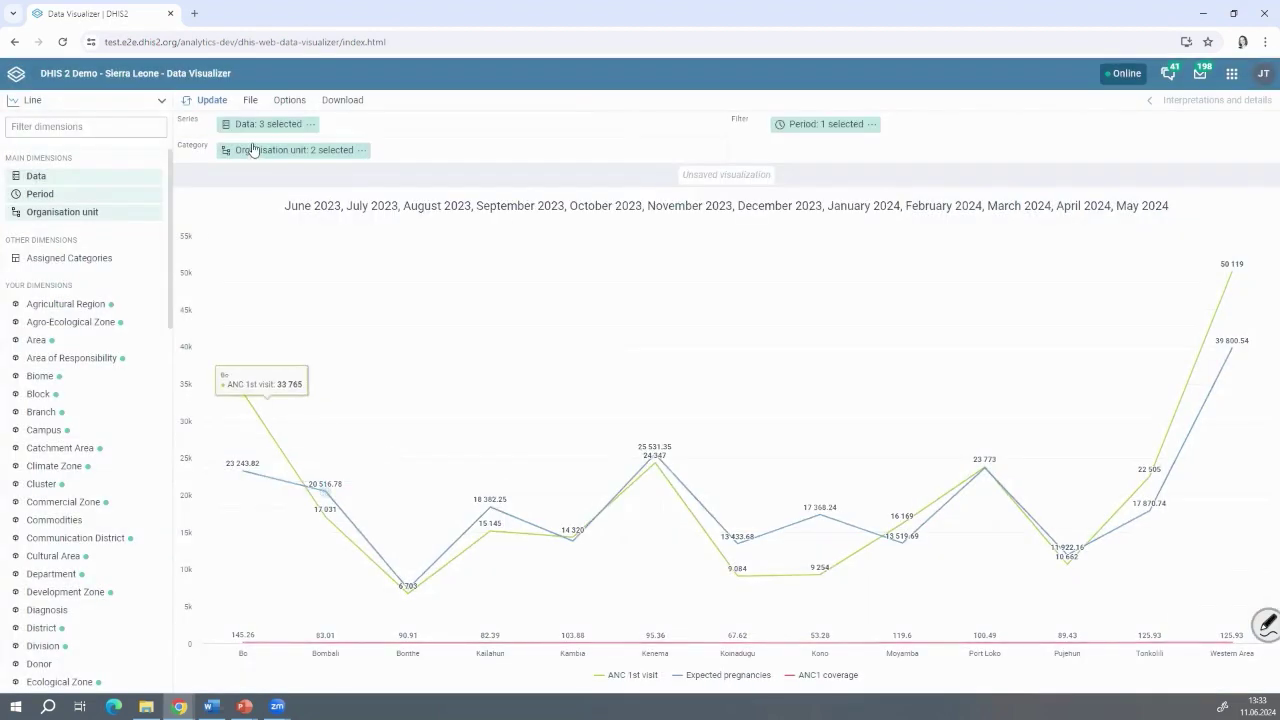
pyautogui.moveTo(265, 152); pyautogui.dragTo(937, 129)
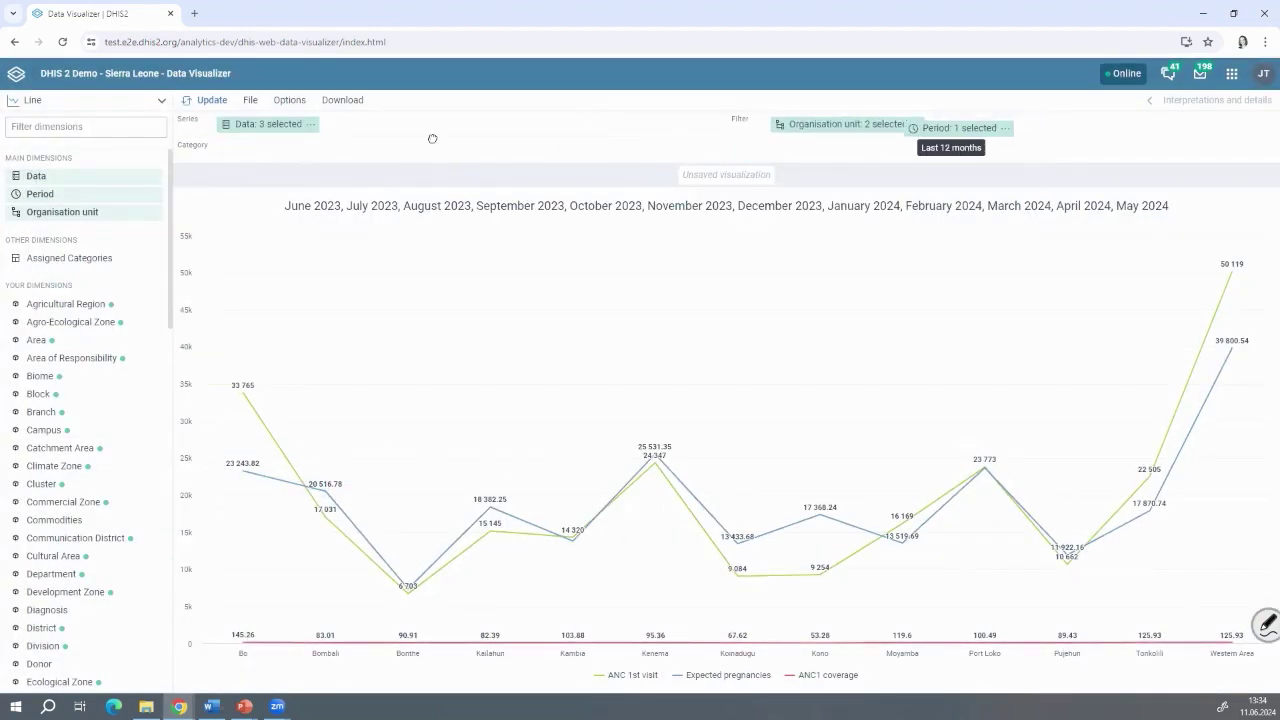
pyautogui.click(201, 105)
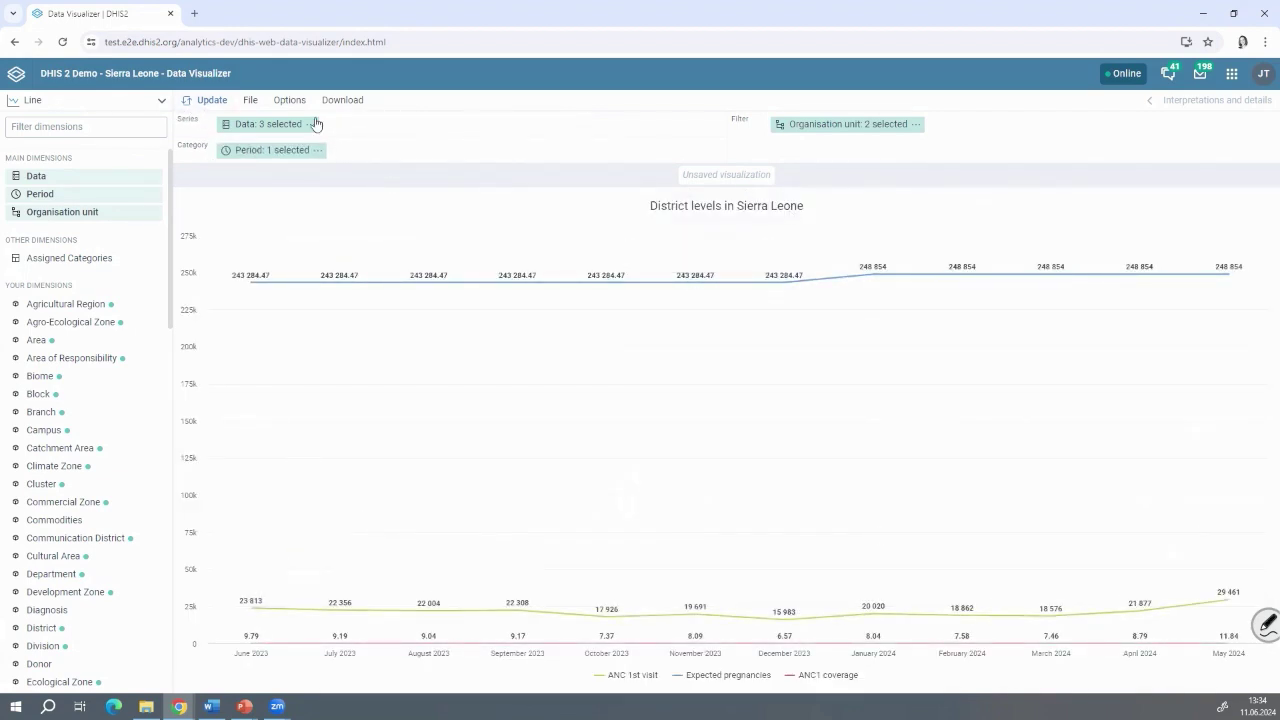
# Step: Assign the ANC1 coverage series to Axis 2 in the chart options and update the line chart
pyautogui.click(288, 100)
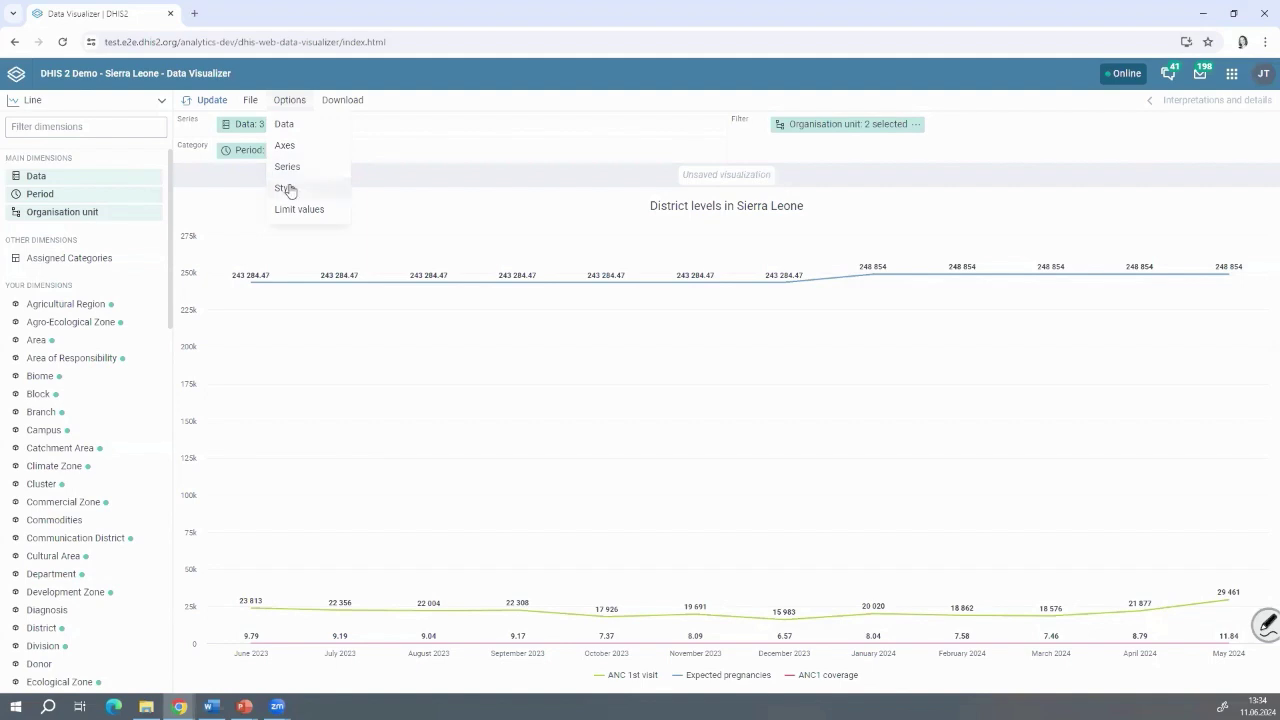
pyautogui.click(290, 146)
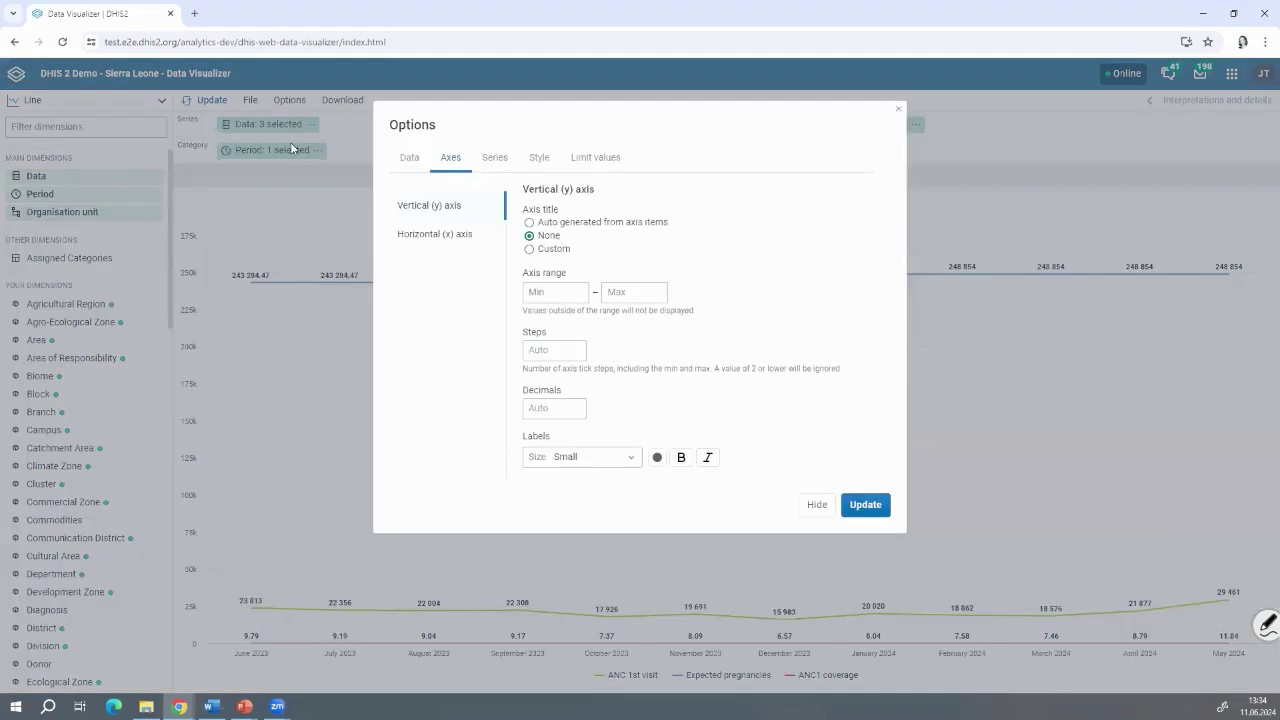
pyautogui.click(457, 237)
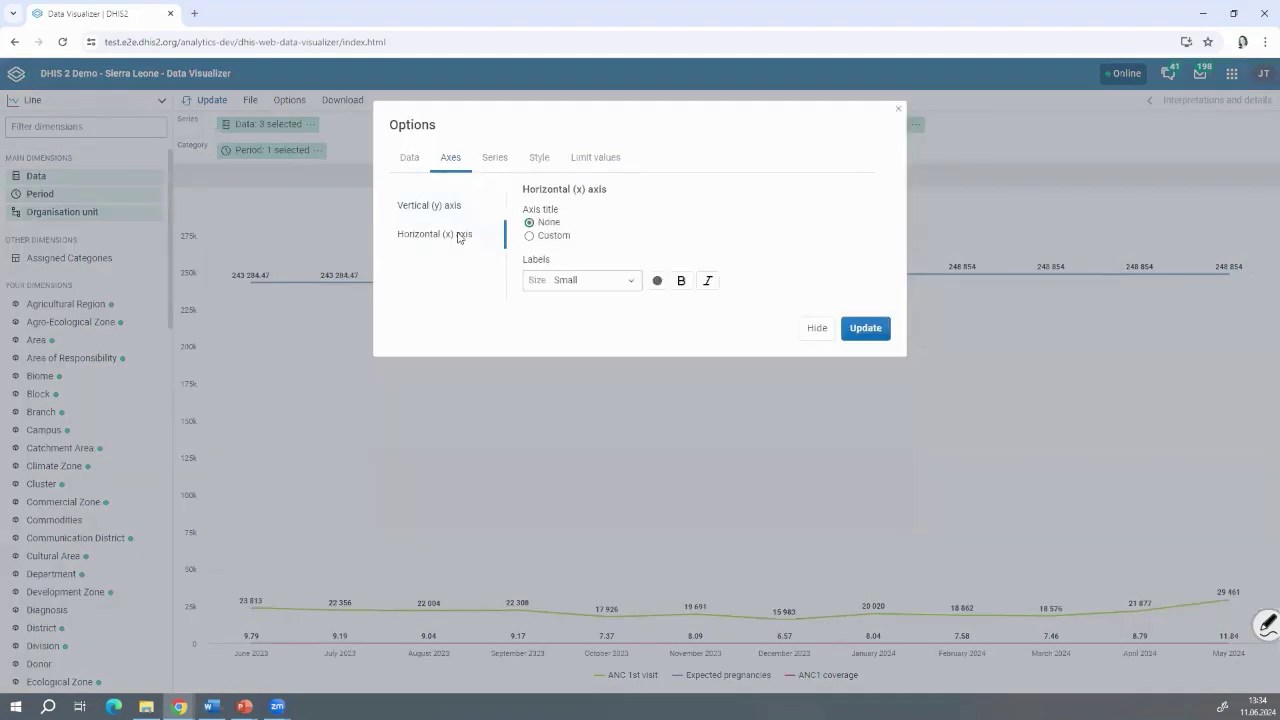
pyautogui.click(450, 214)
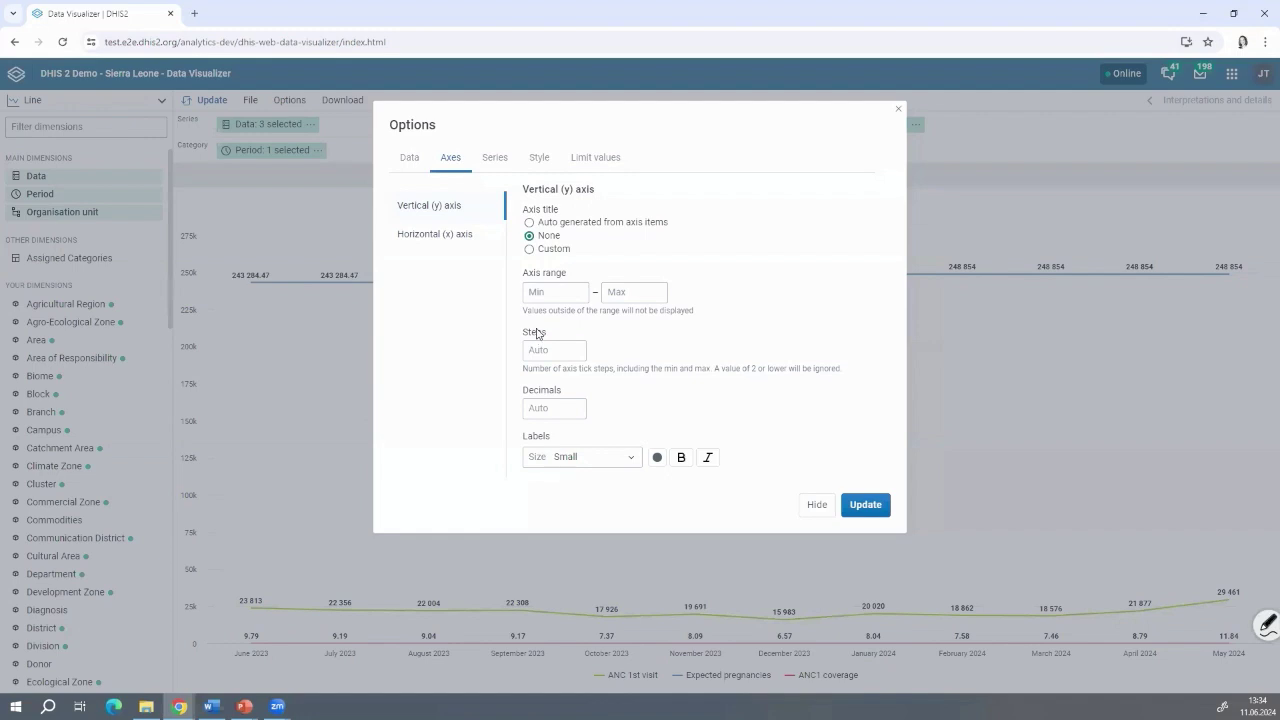
pyautogui.click(496, 159)
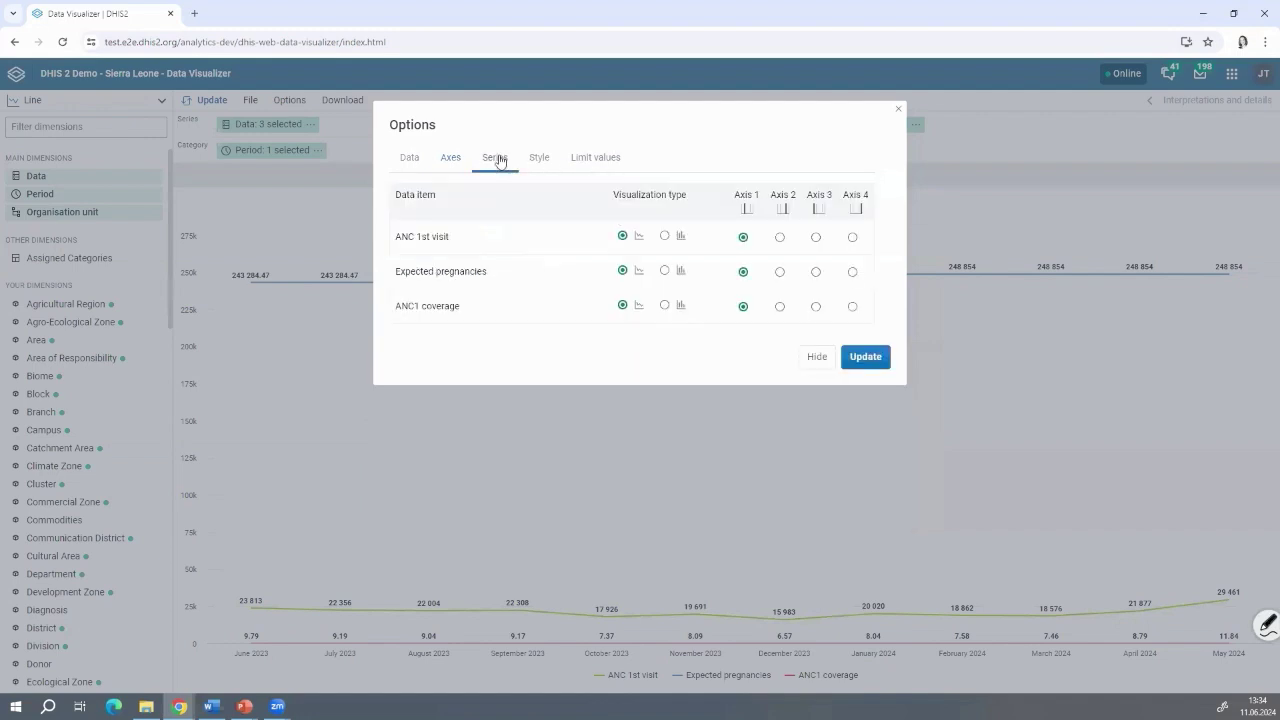
pyautogui.click(780, 306)
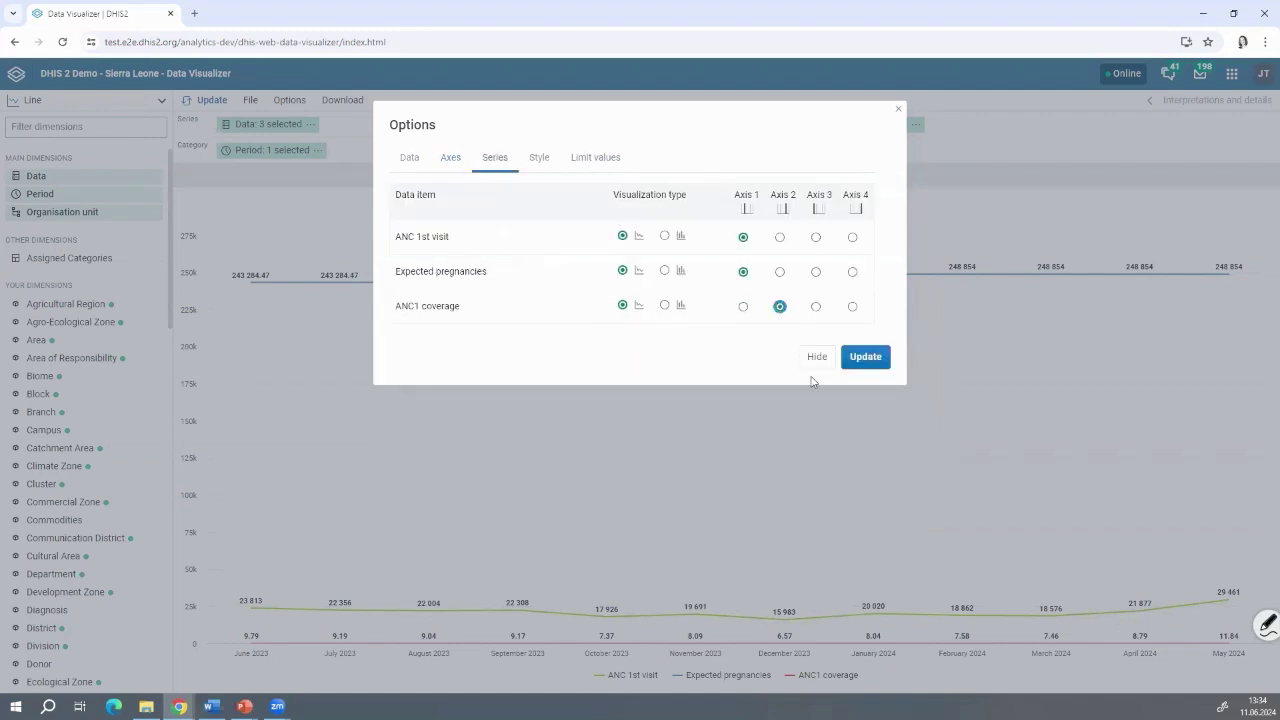
pyautogui.click(866, 366)
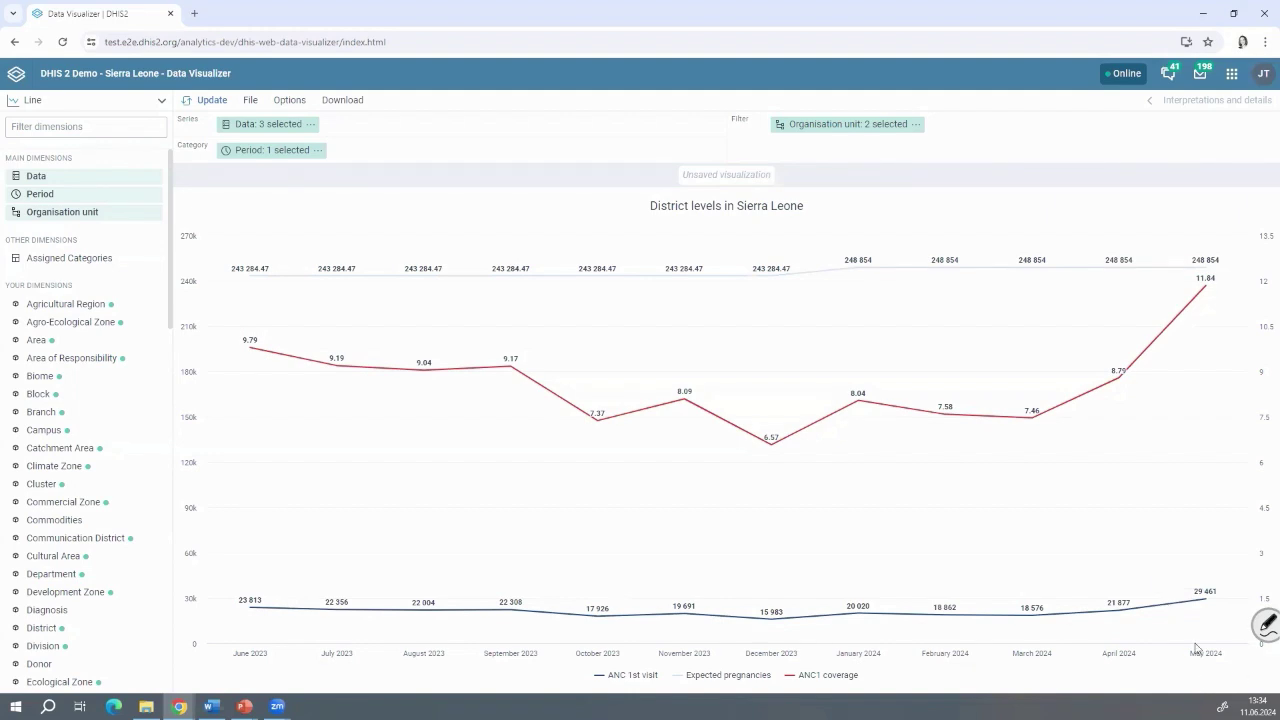
pyautogui.moveTo(1116, 384)
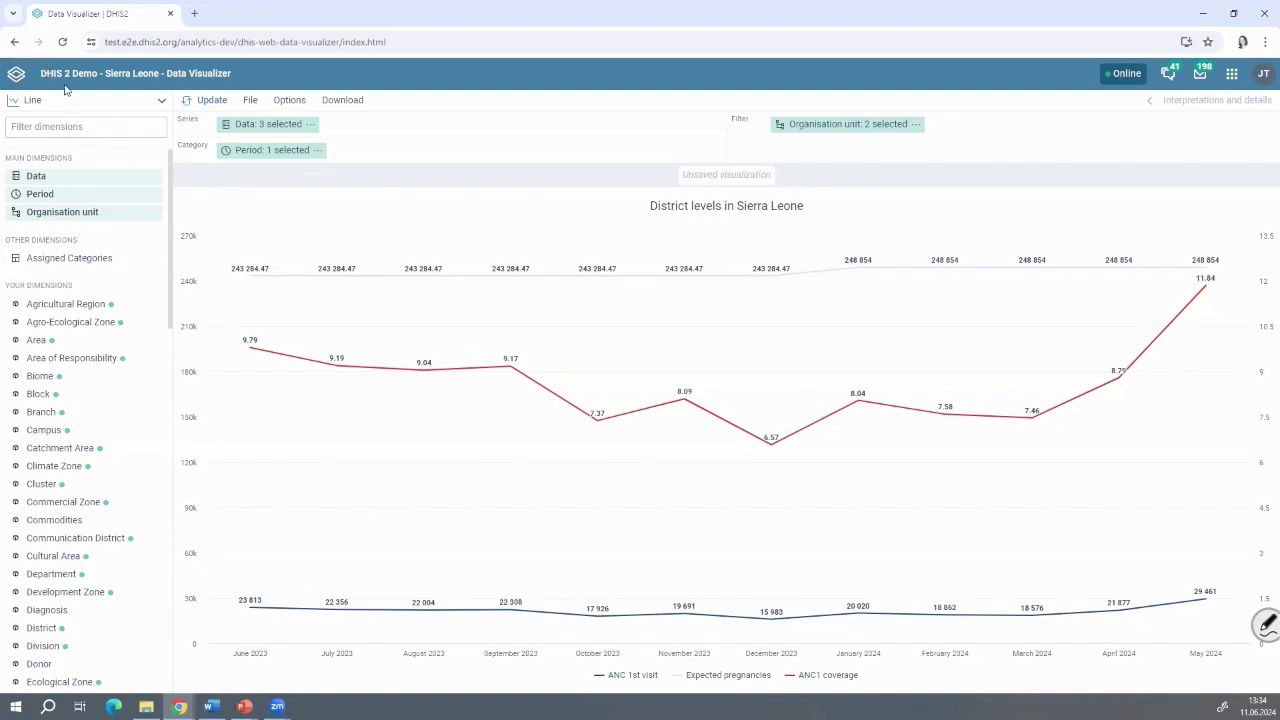
# Step: Leave the Data Visualizer chart and switch to the Line Listing app
pyautogui.click(13, 79)
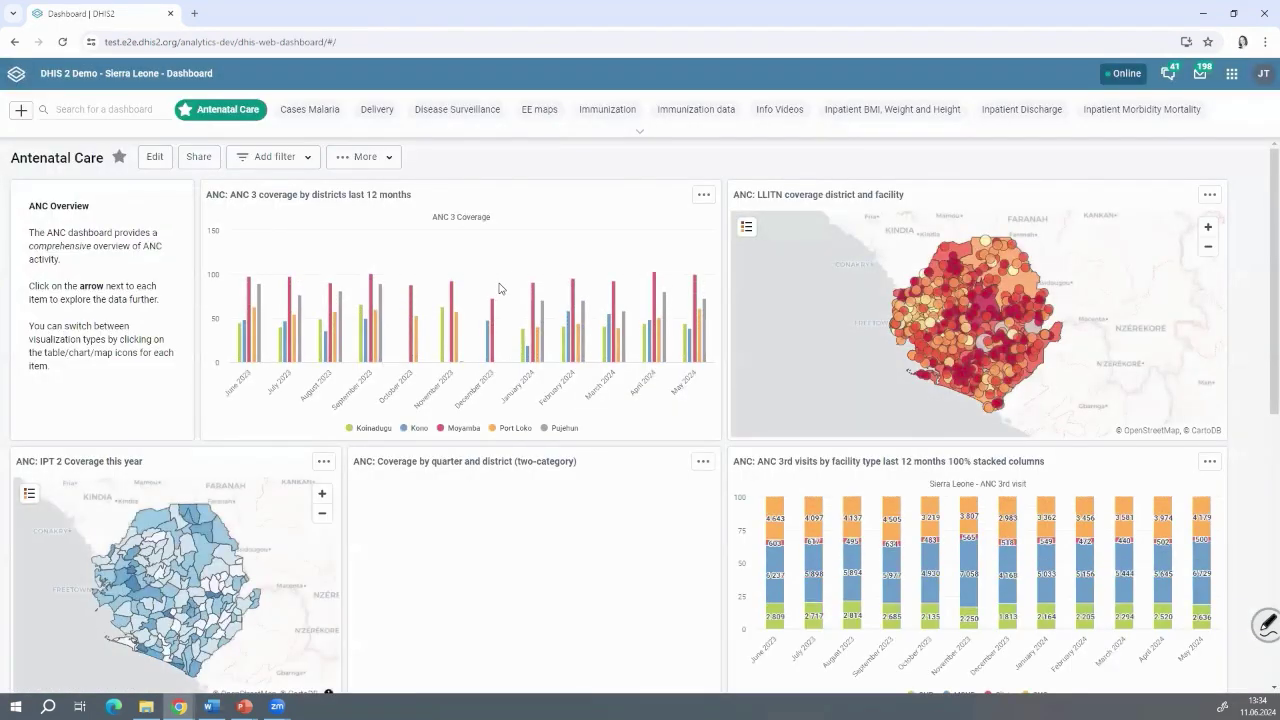
pyautogui.click(1233, 77)
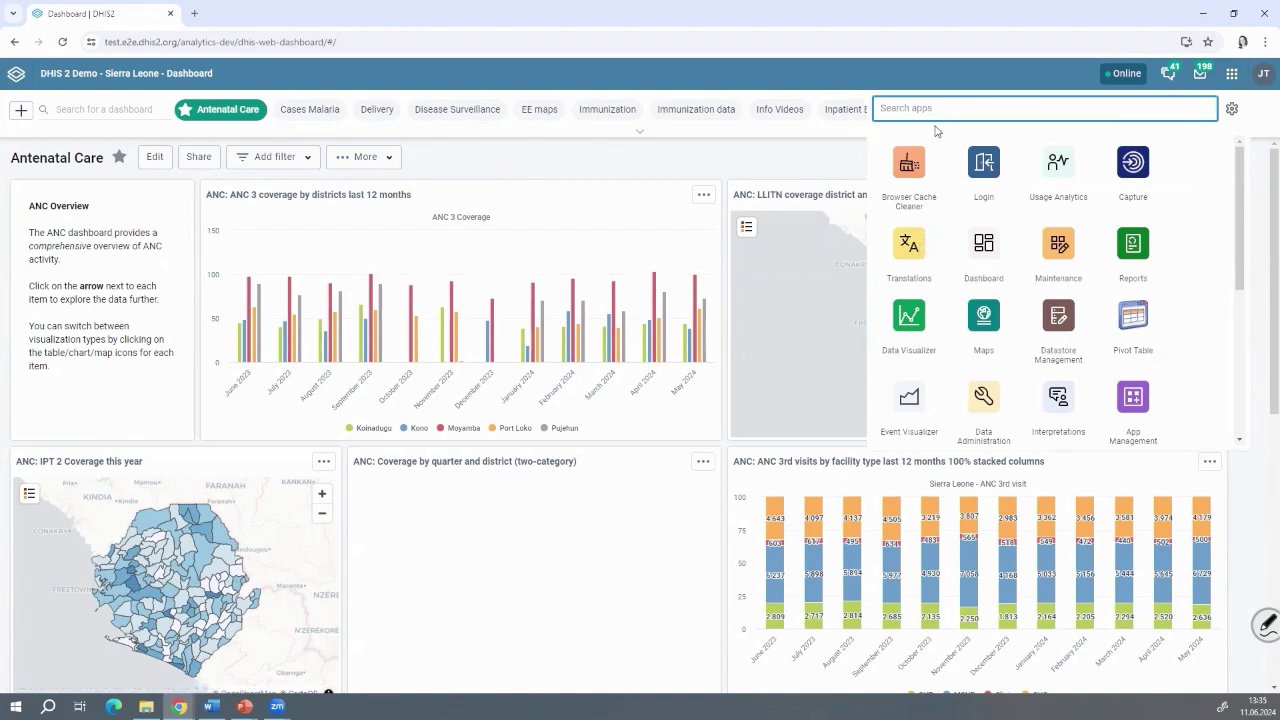
pyautogui.write('lin')
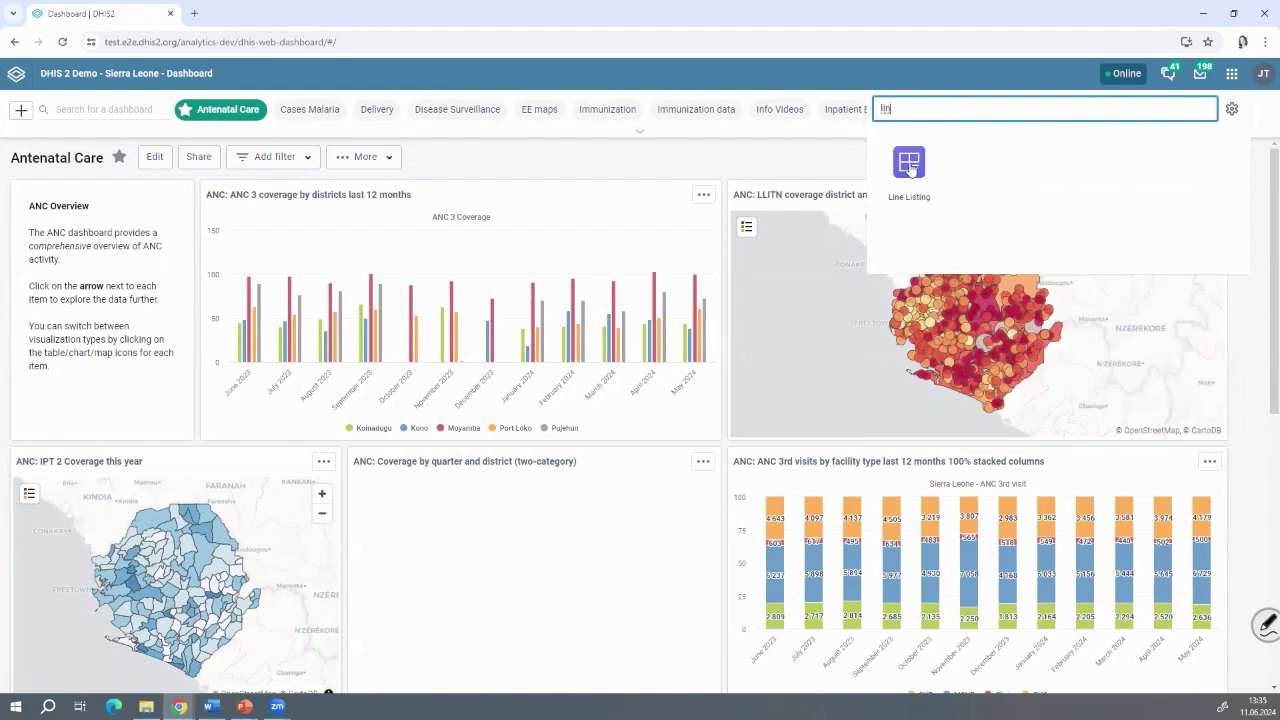
pyautogui.click(909, 163)
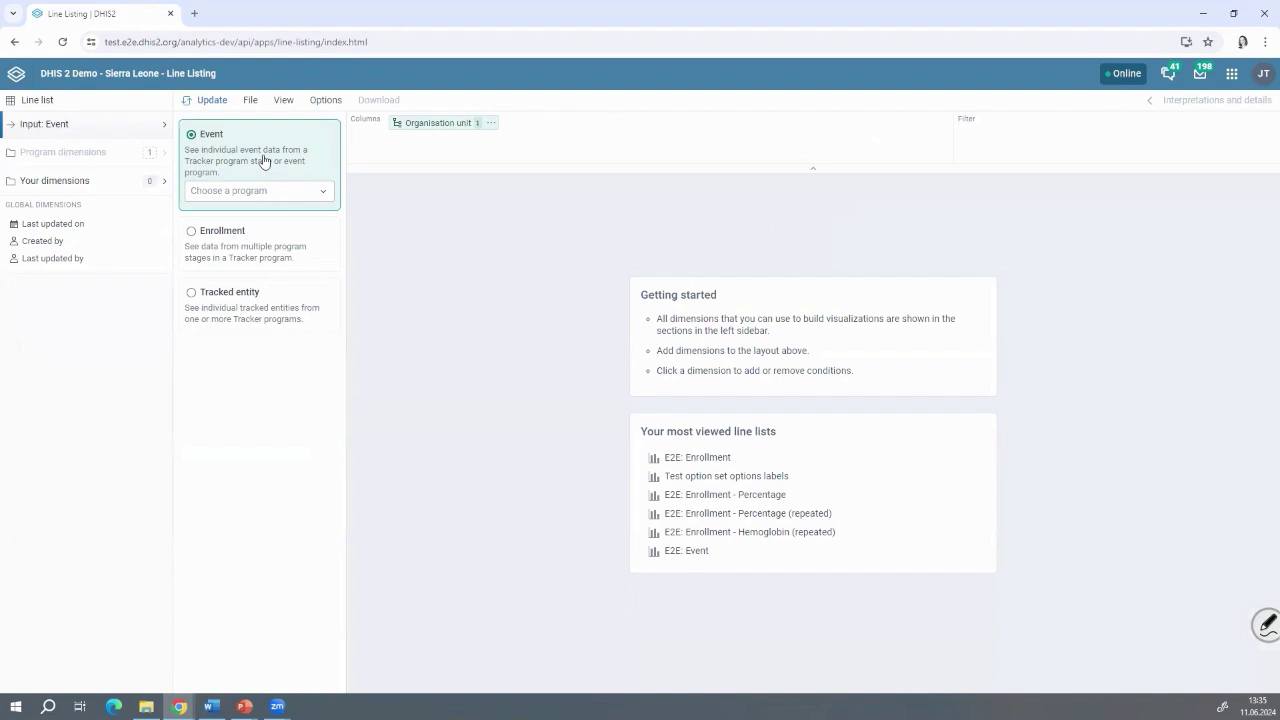
# Step: Set the line list input to Tracked entity with the type Person
pyautogui.click(241, 319)
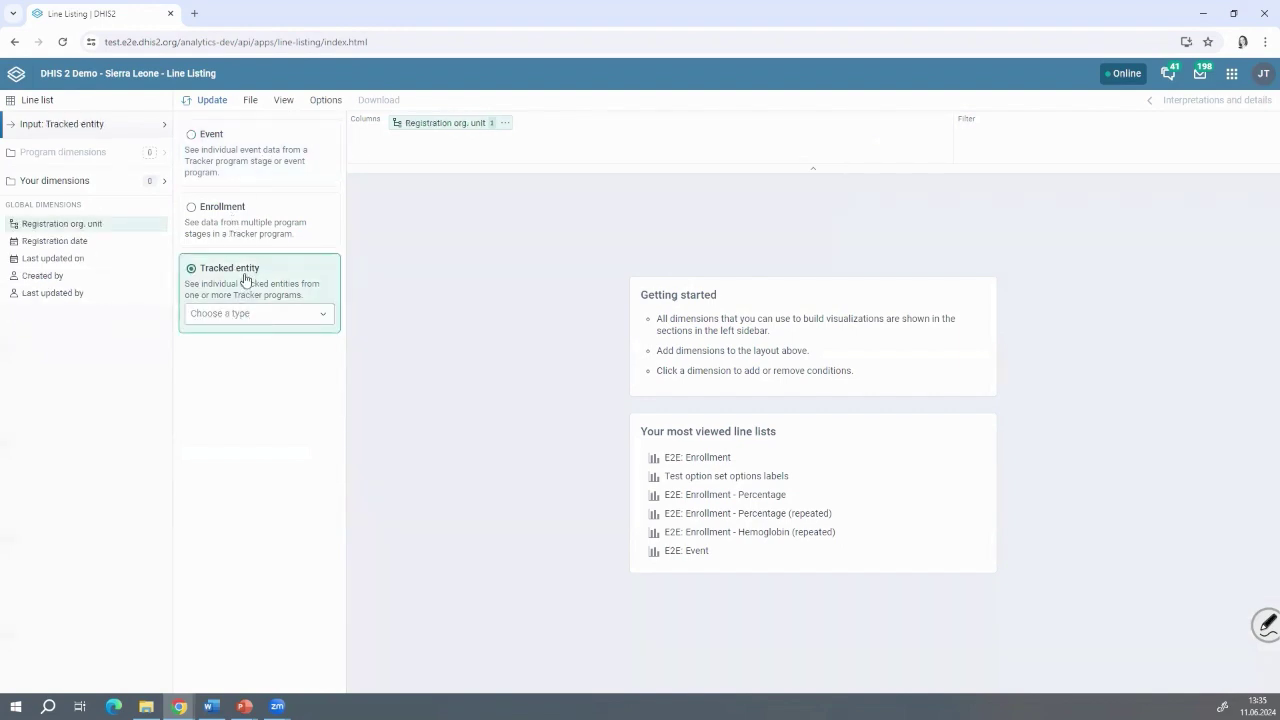
pyautogui.click(237, 318)
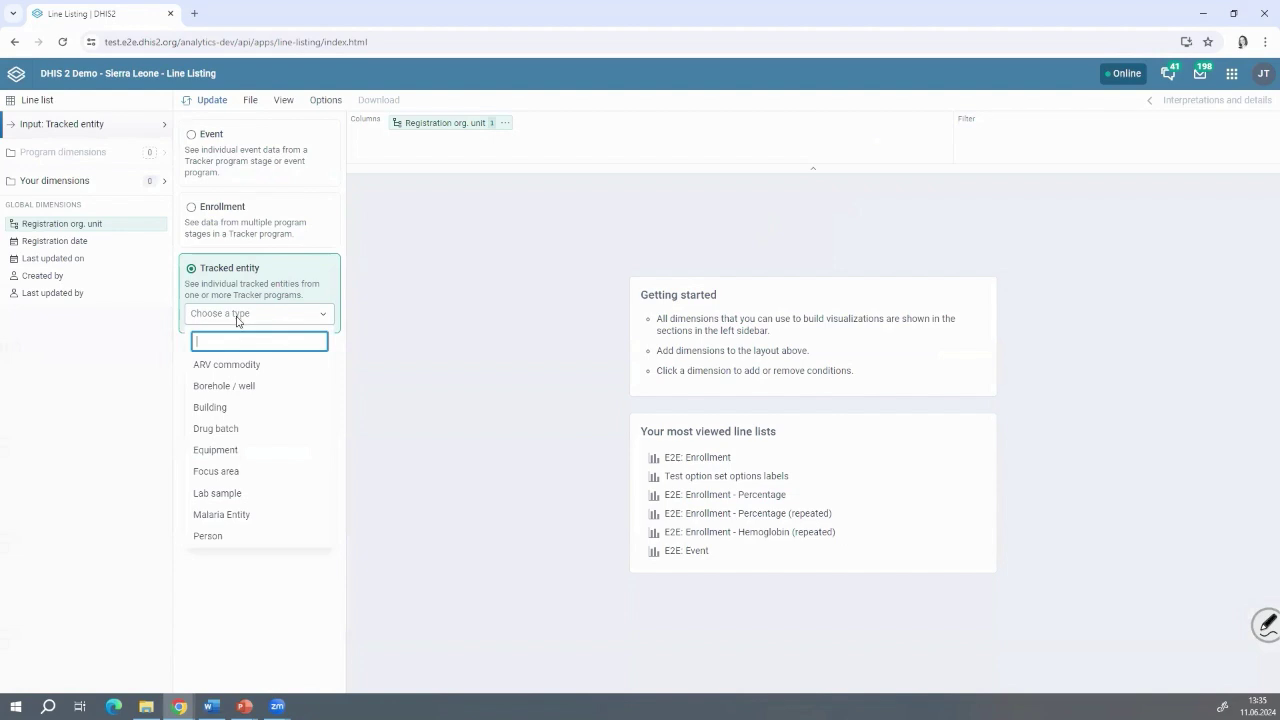
pyautogui.click(210, 536)
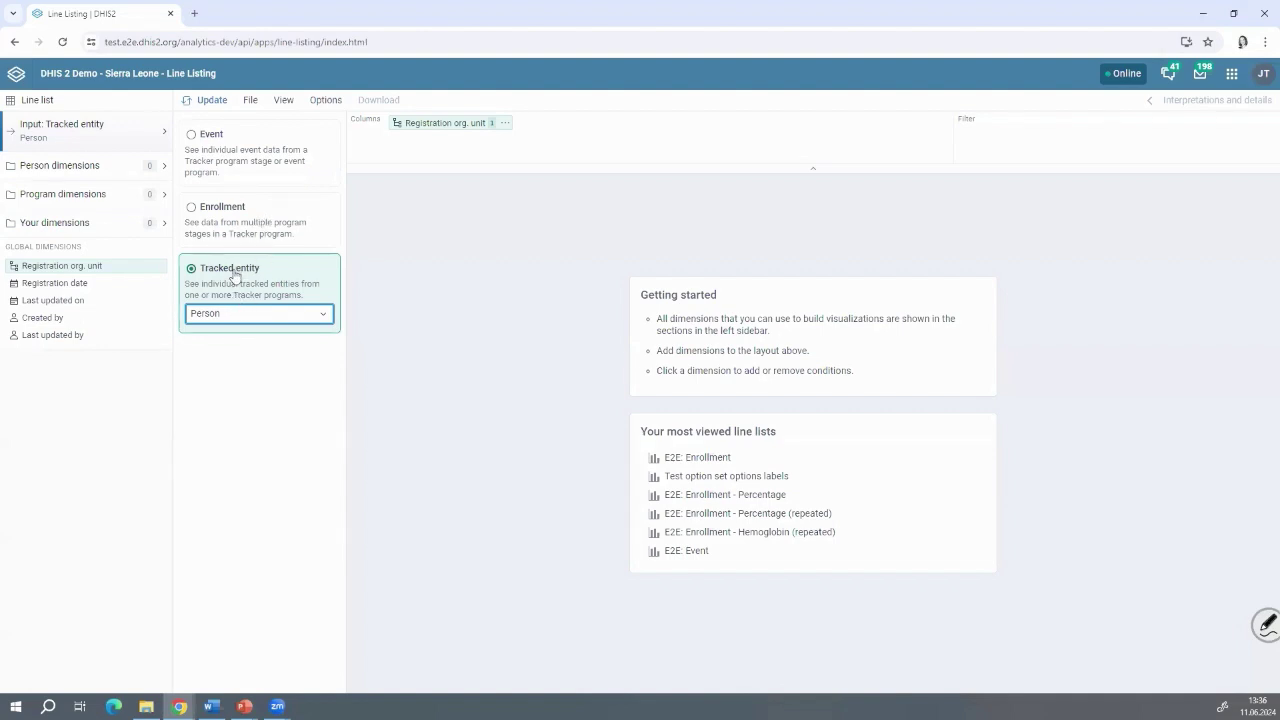
# Step: Add the person dimensions Last name and First name to the line list columns
pyautogui.click(78, 167)
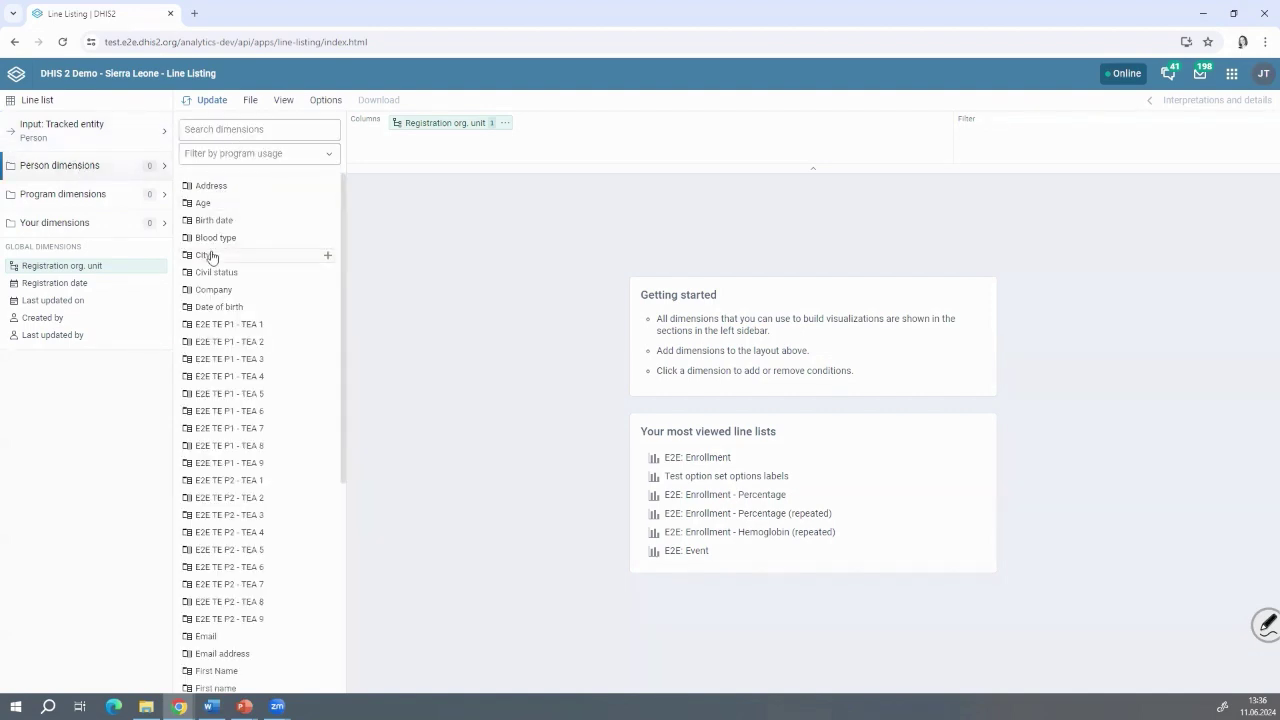
pyautogui.scroll(-4, 220, 380)
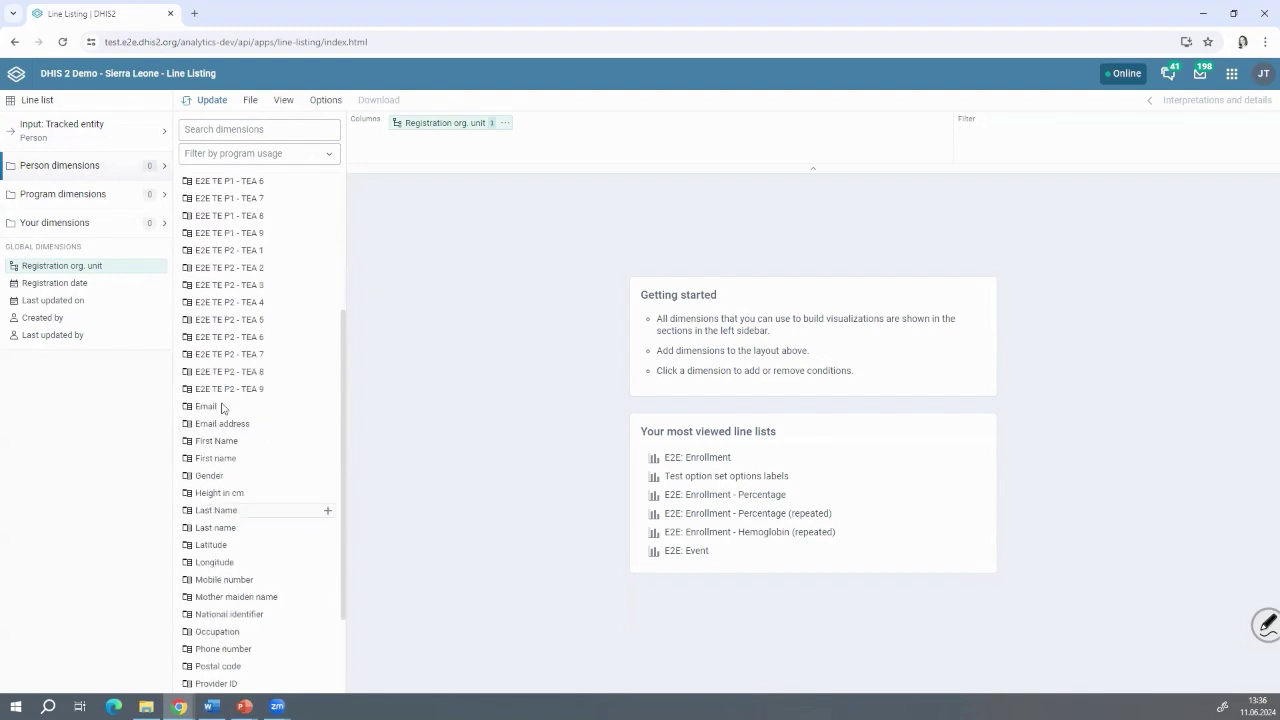
pyautogui.scroll(4, 222, 408)
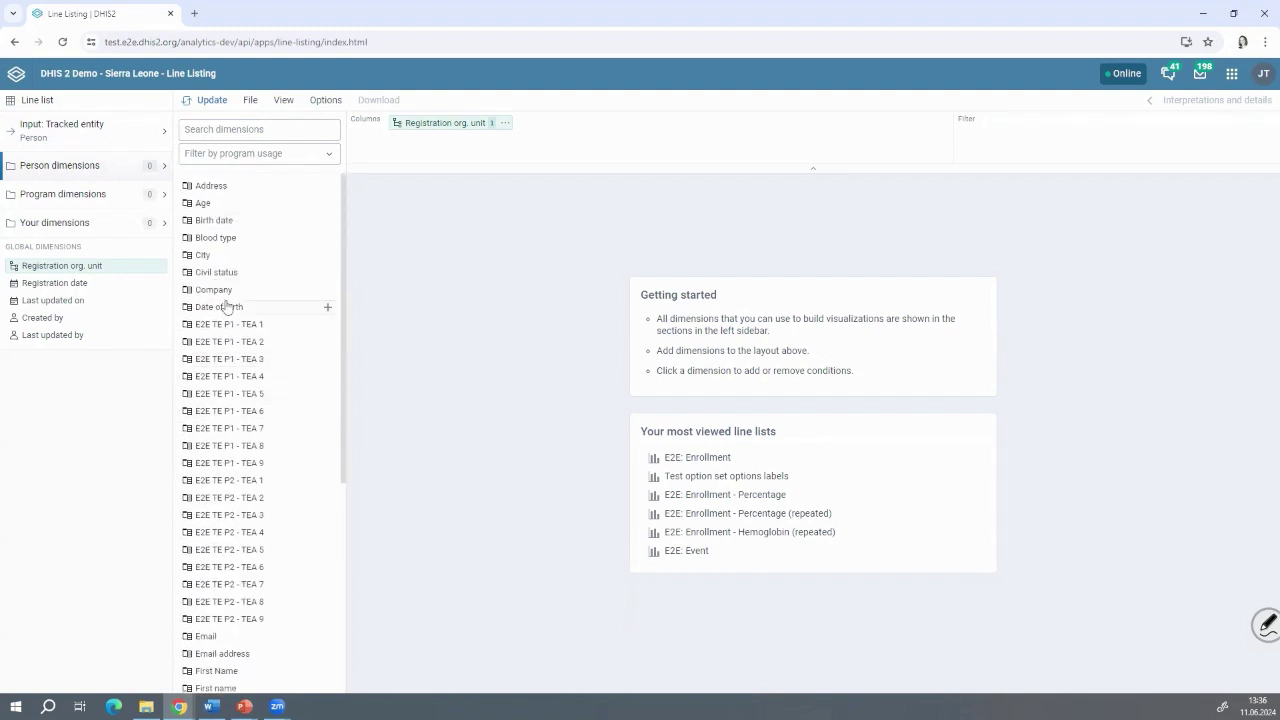
pyautogui.scroll(-5, 220, 340)
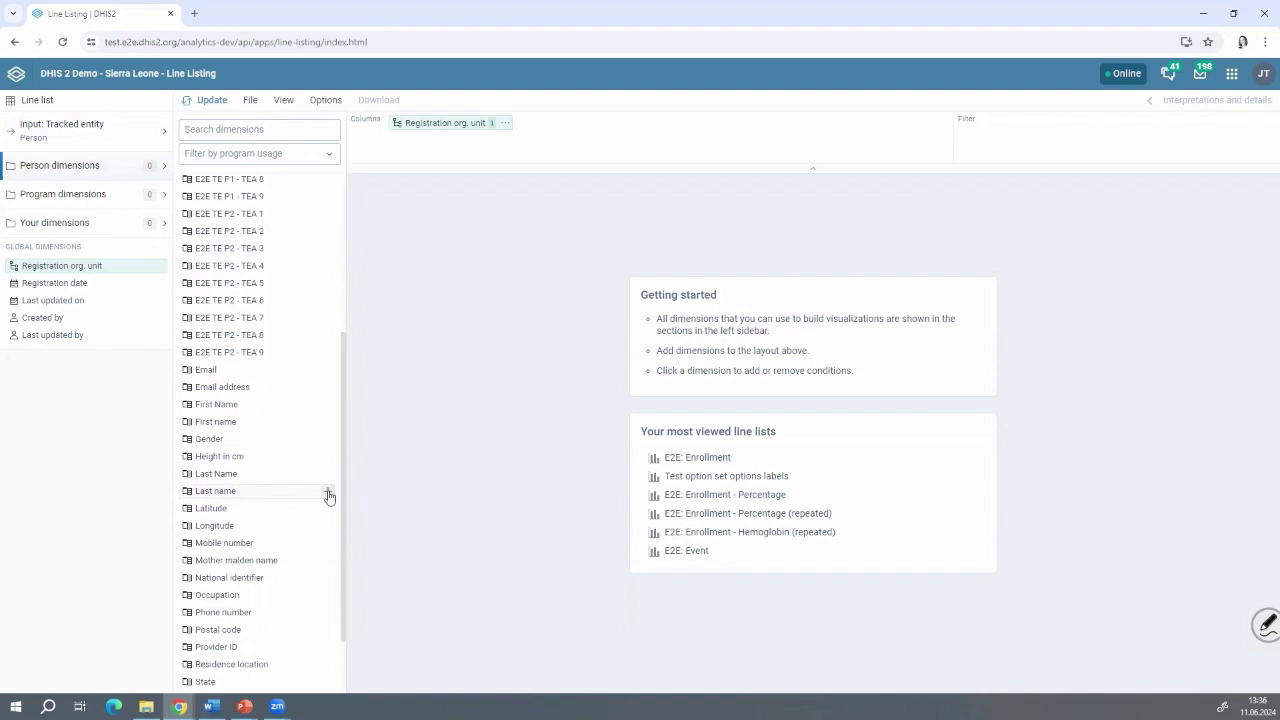
pyautogui.click(329, 494)
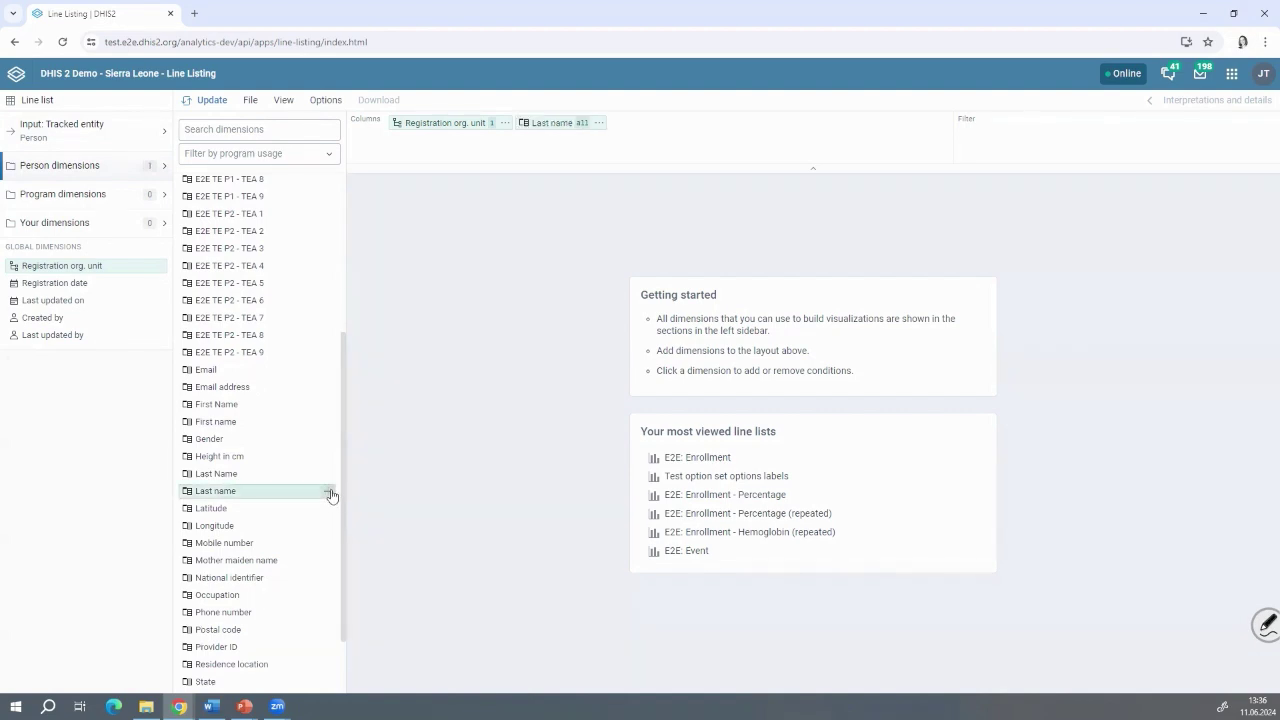
pyautogui.click(329, 421)
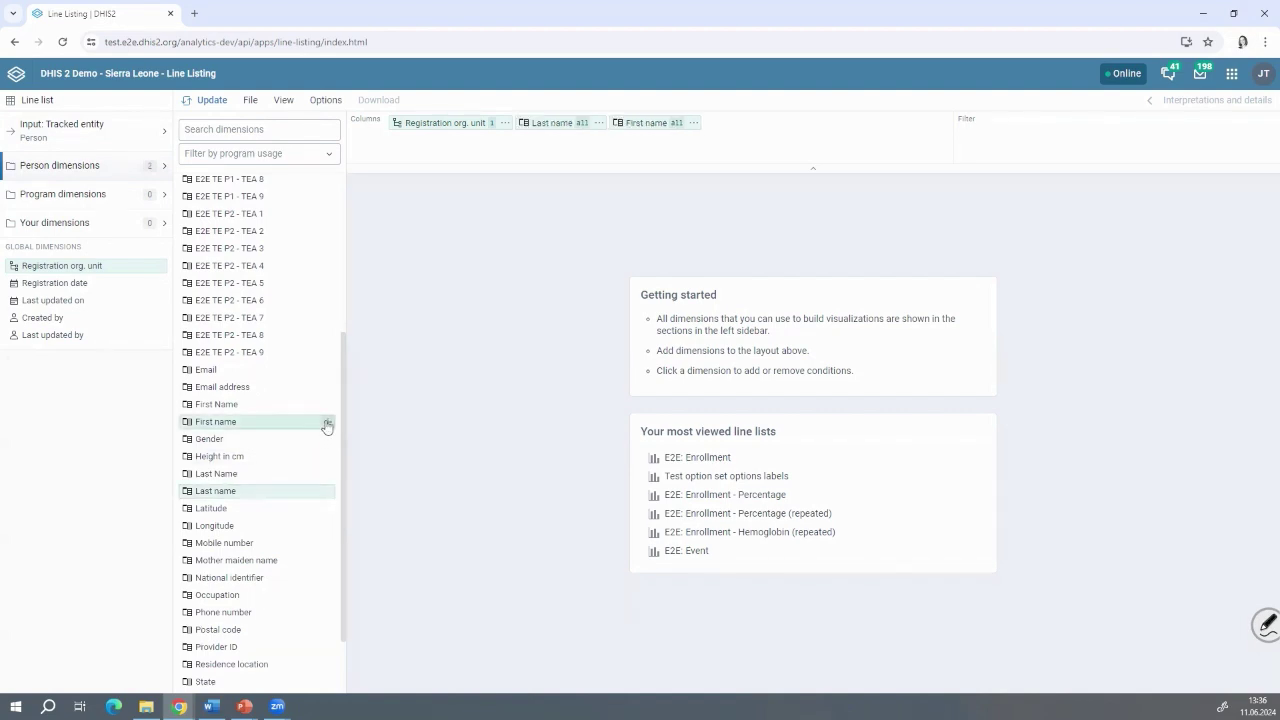
# Step: Show the program dimensions of E2E TE program 1
pyautogui.click(76, 200)
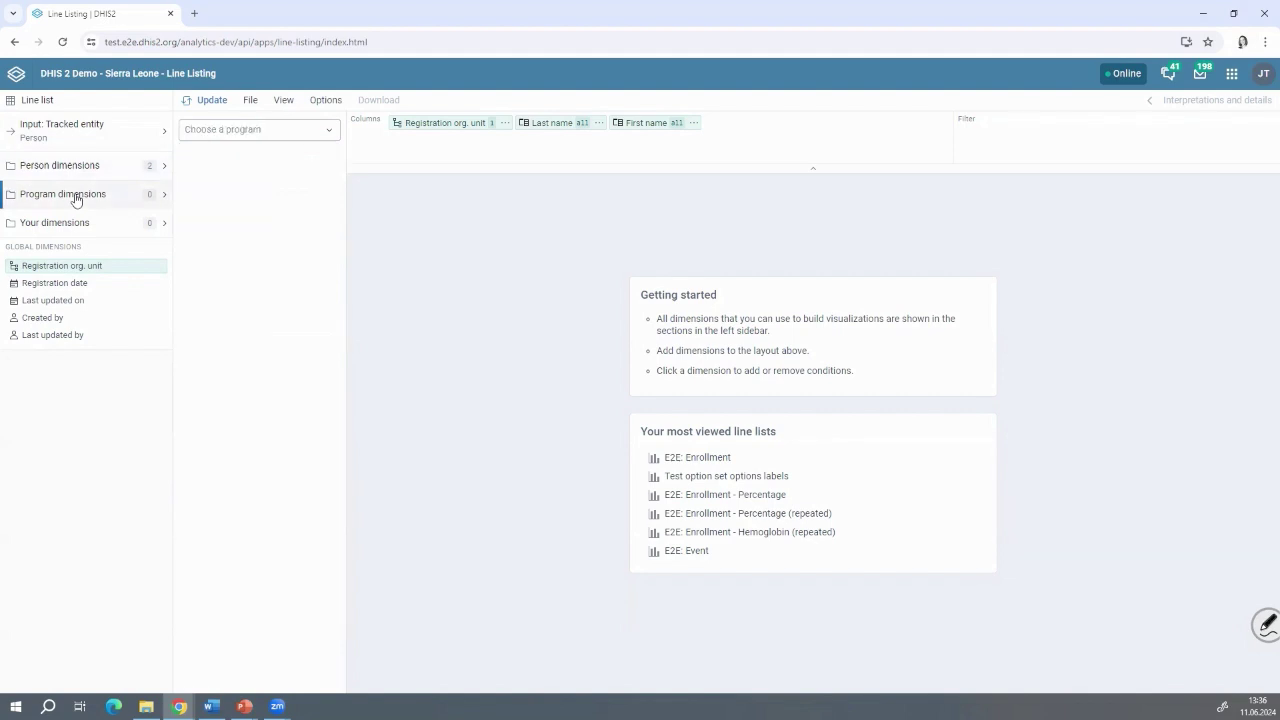
pyautogui.click(264, 139)
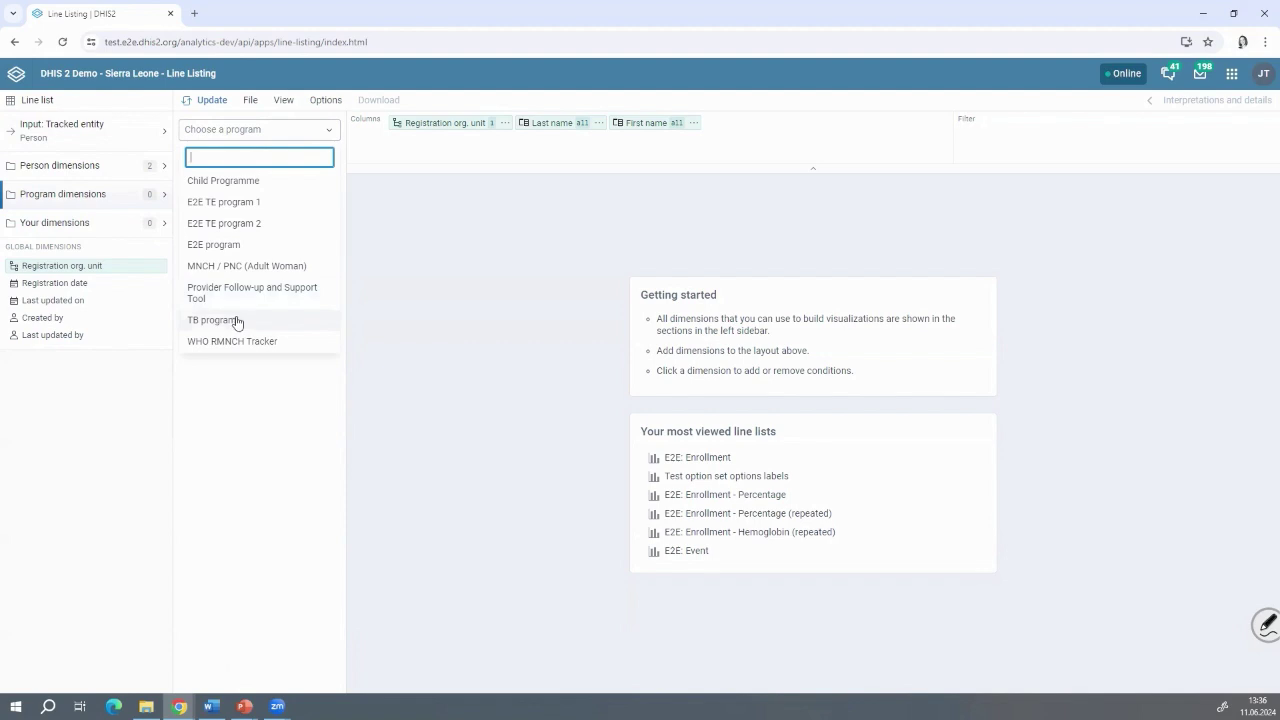
pyautogui.click(226, 202)
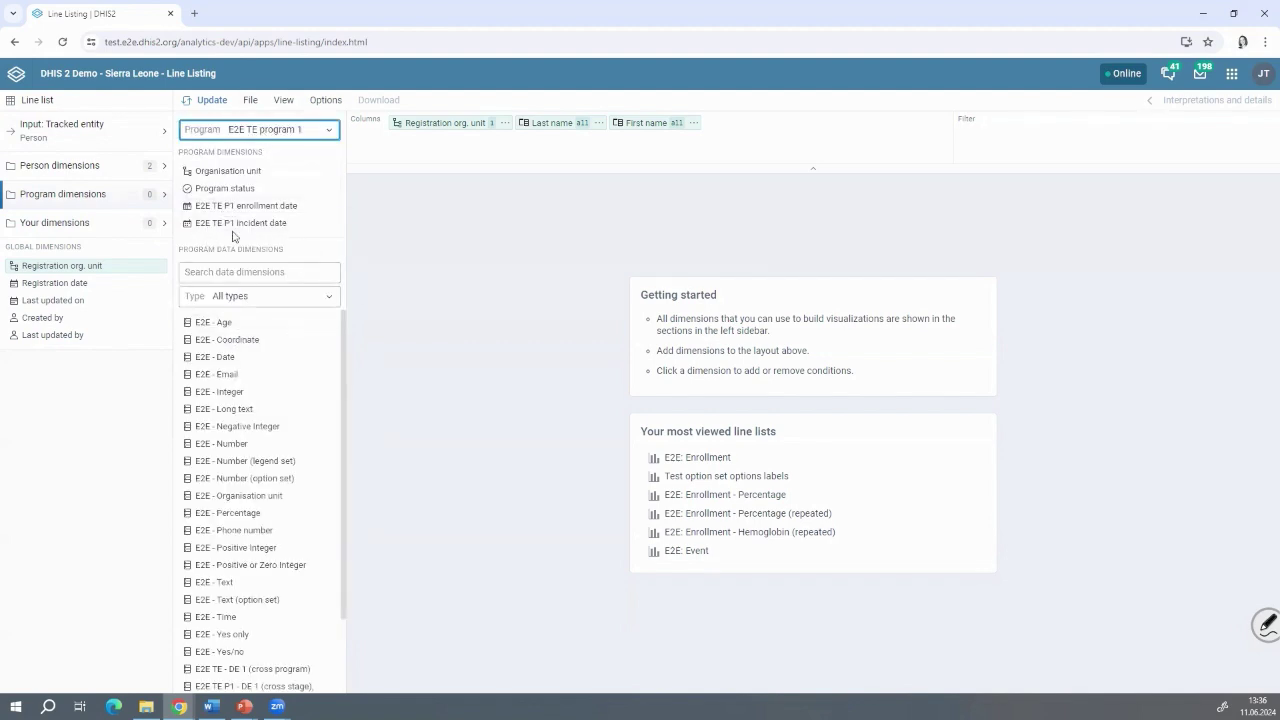
pyautogui.click(286, 206)
pyautogui.doubleClick(438, 343)
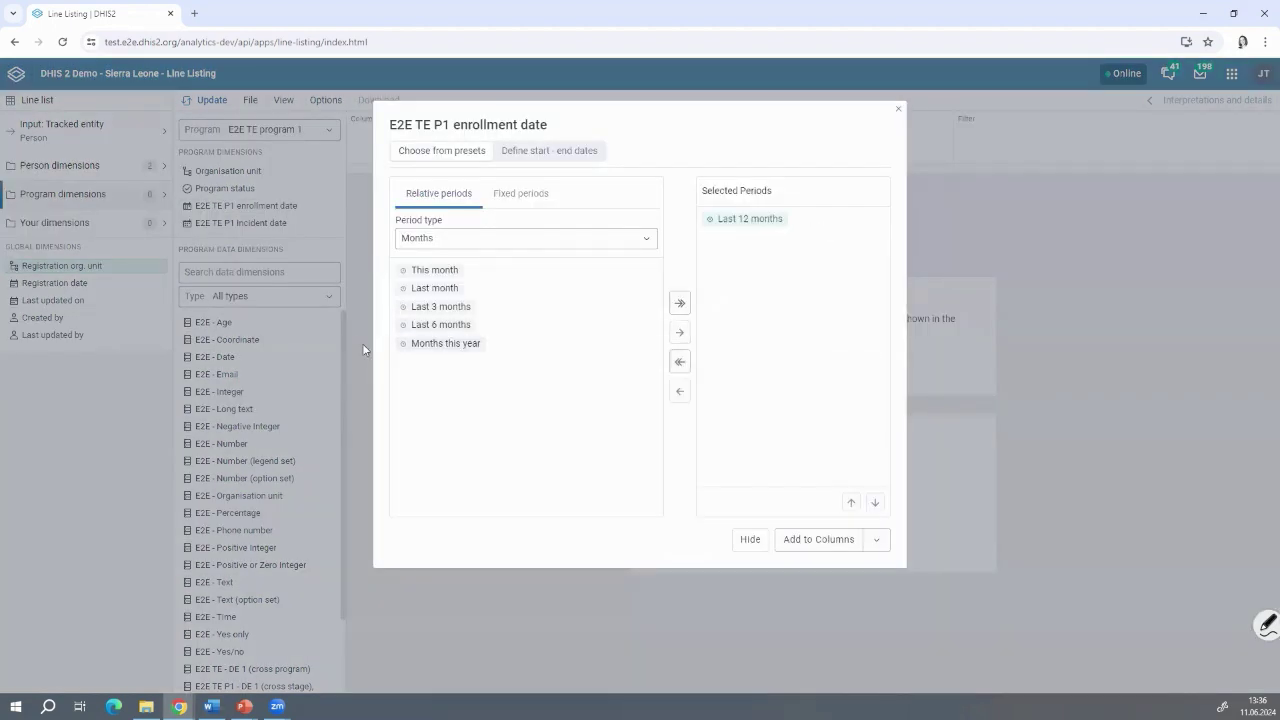
pyautogui.click(362, 310)
# Step: Add E2E TE P1 - DE 1 (cross stage) from stage 2, E2E TE P1 - DE 2 and E2E TE P1 - DE 3 to the columns
pyautogui.scroll(-3, 252, 370)
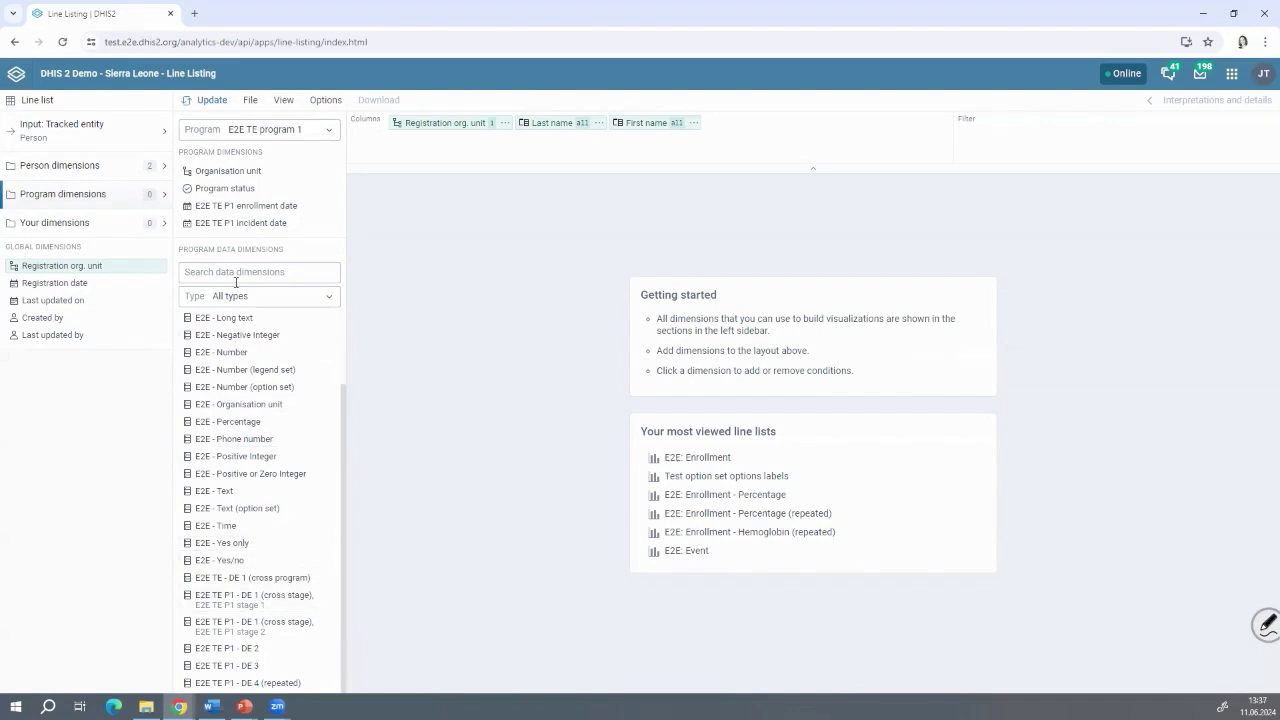
pyautogui.click(328, 630)
pyautogui.click(328, 647)
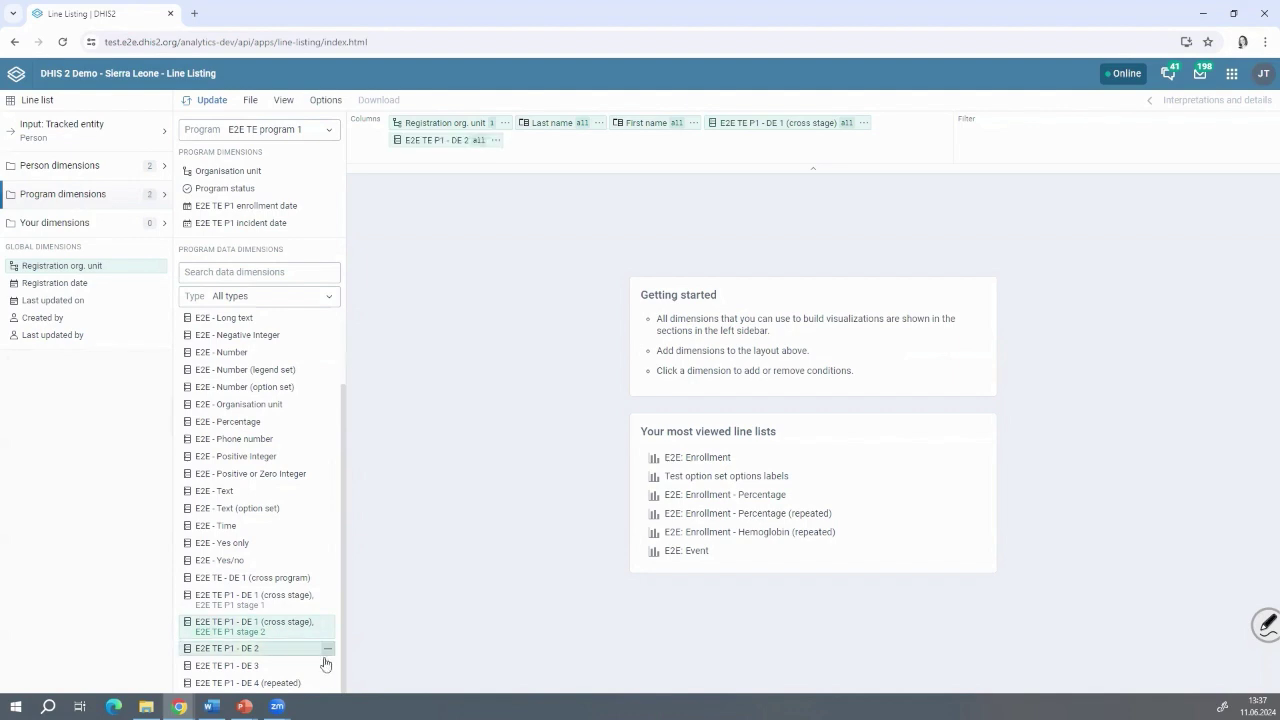
pyautogui.click(328, 665)
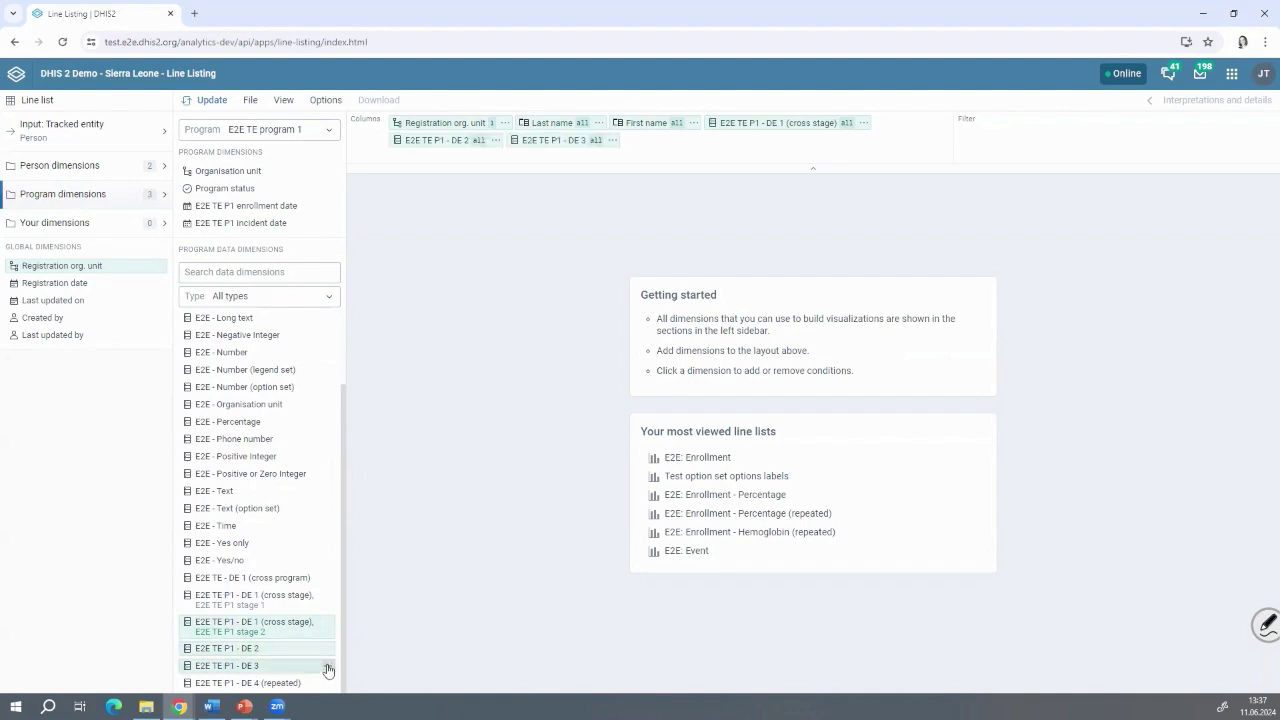
# Step: Add E2E TE program 2's enrollment date, E2E TE - DE 1 (cross program), P2 - DE 1 and P2 - DE 2 as columns and update the line list
pyautogui.click(232, 128)
pyautogui.click(234, 223)
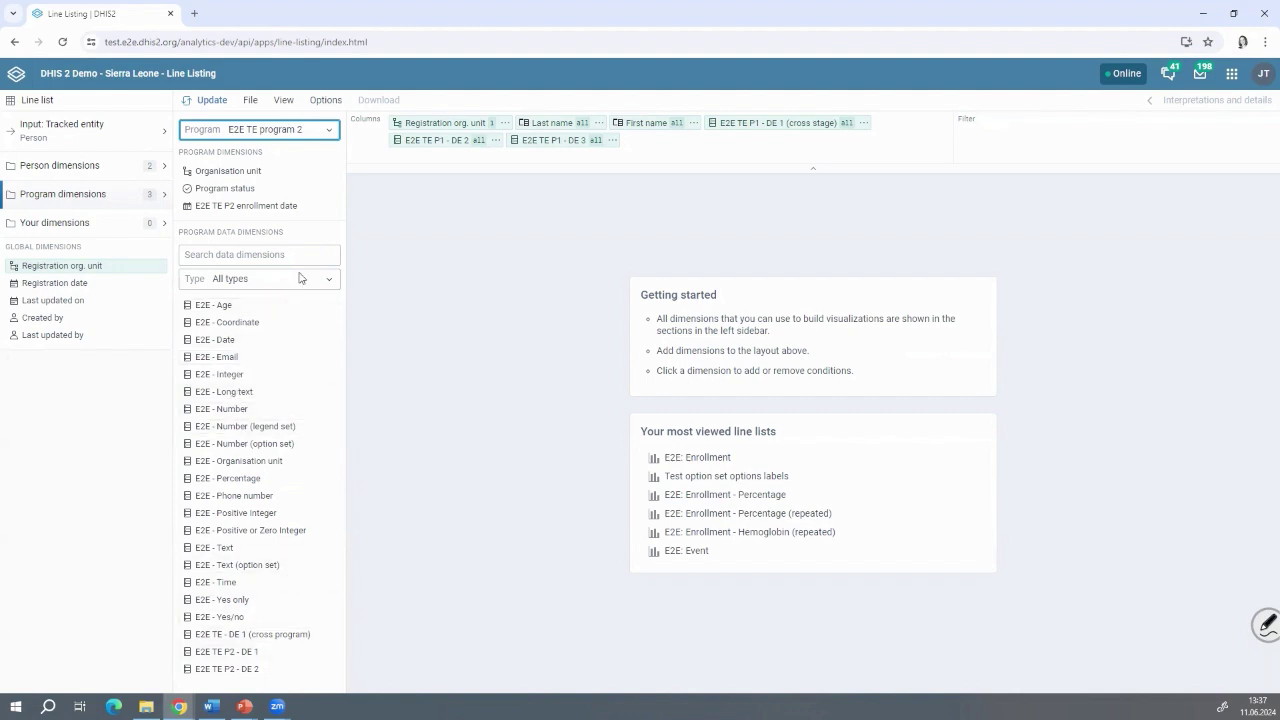
pyautogui.click(333, 206)
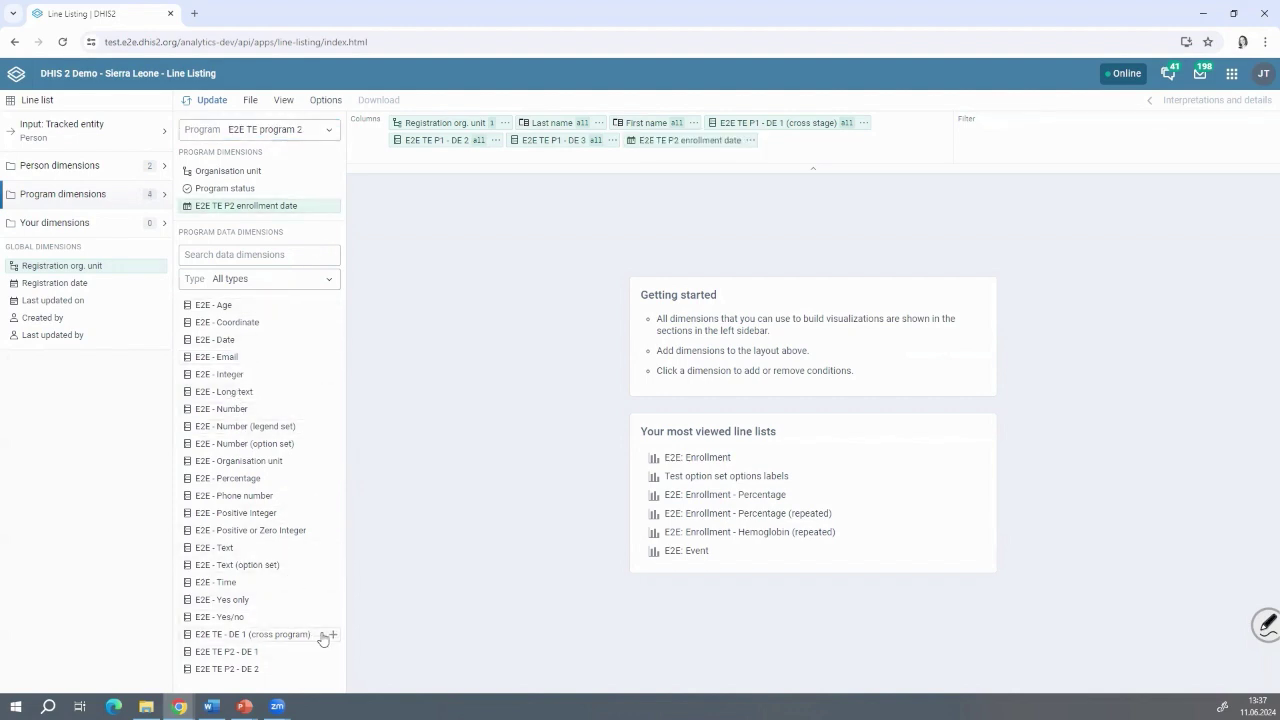
pyautogui.click(333, 634)
pyautogui.click(333, 651)
pyautogui.click(333, 669)
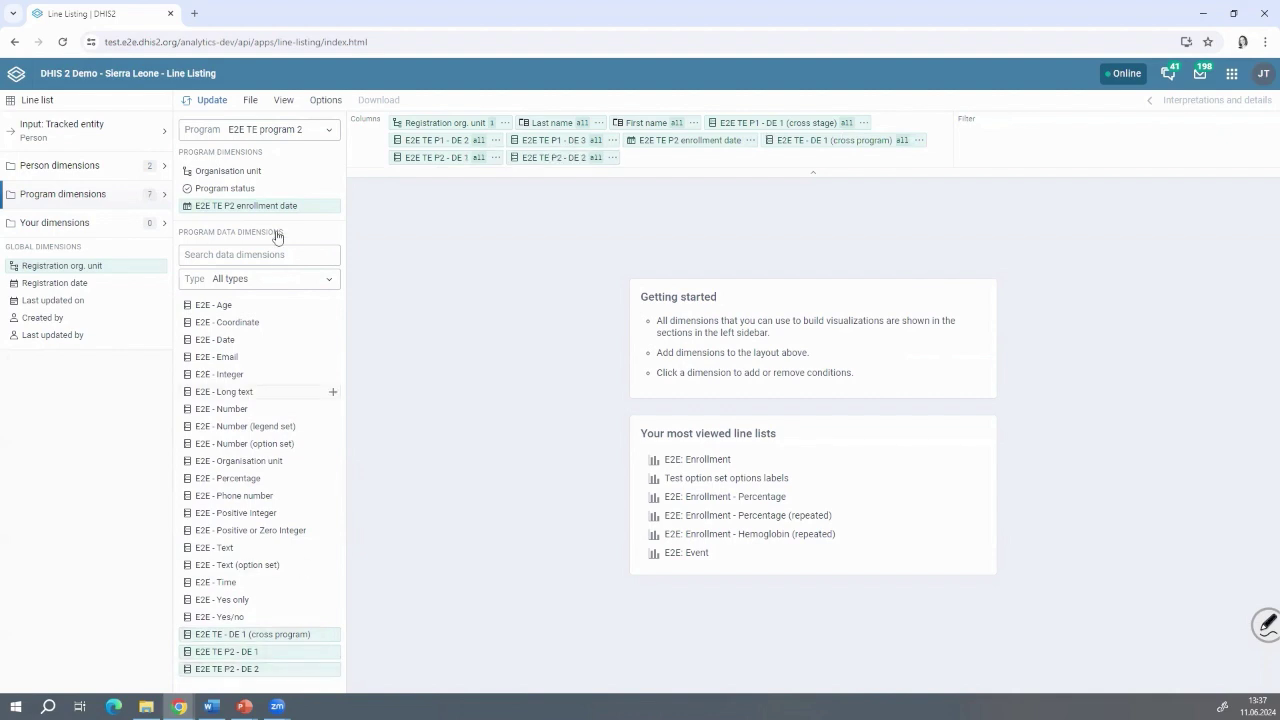
pyautogui.click(208, 101)
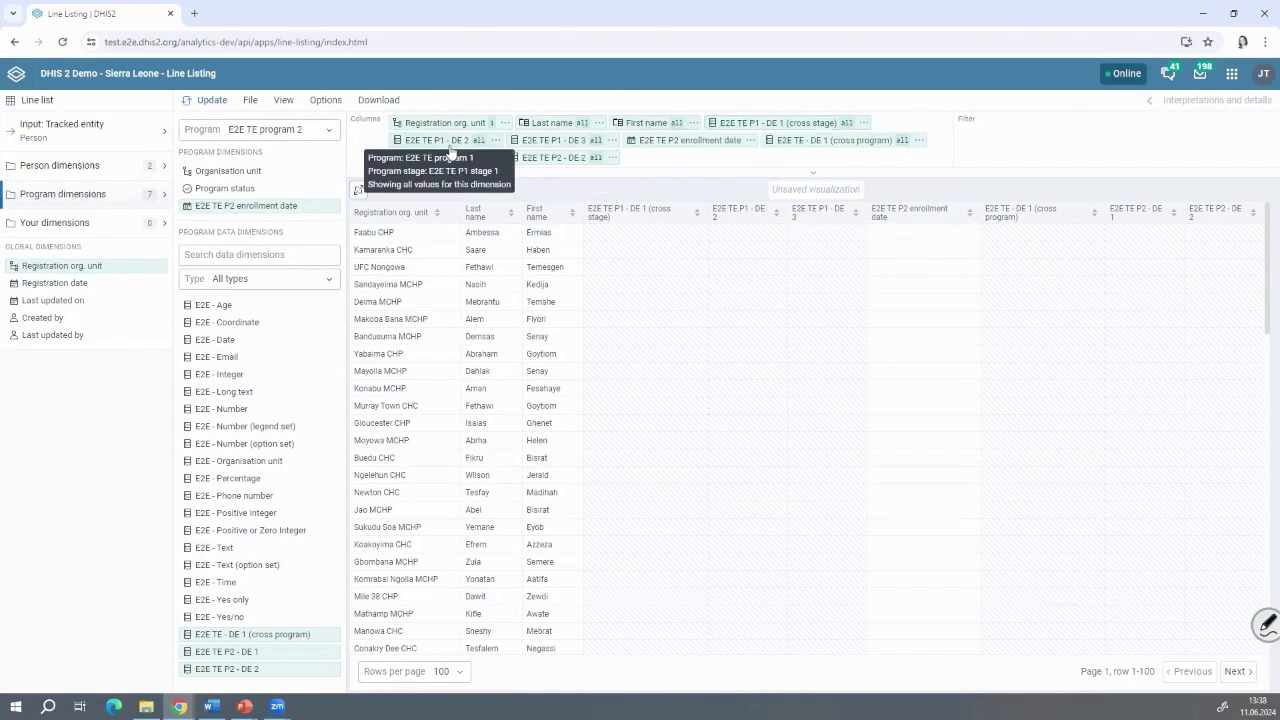
# Step: Review the Registration org. unit selection and the available dimensions of E2E TE program 1
pyautogui.click(446, 126)
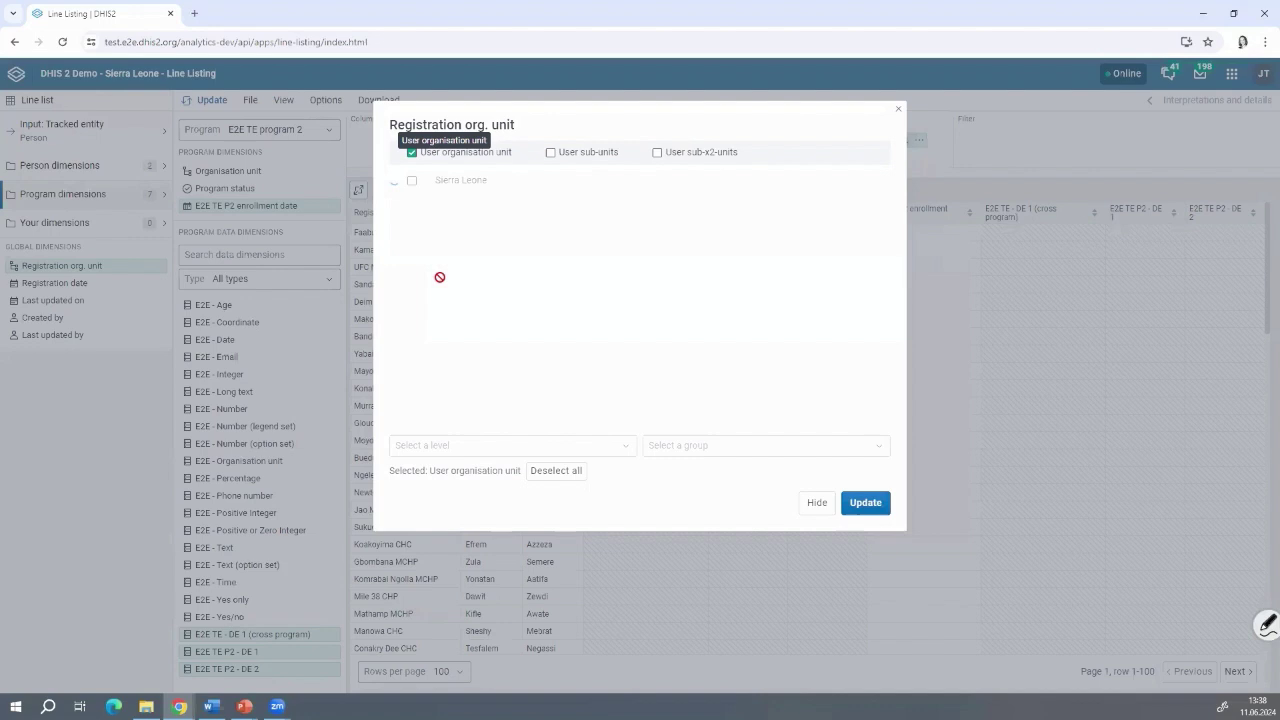
pyautogui.click(818, 503)
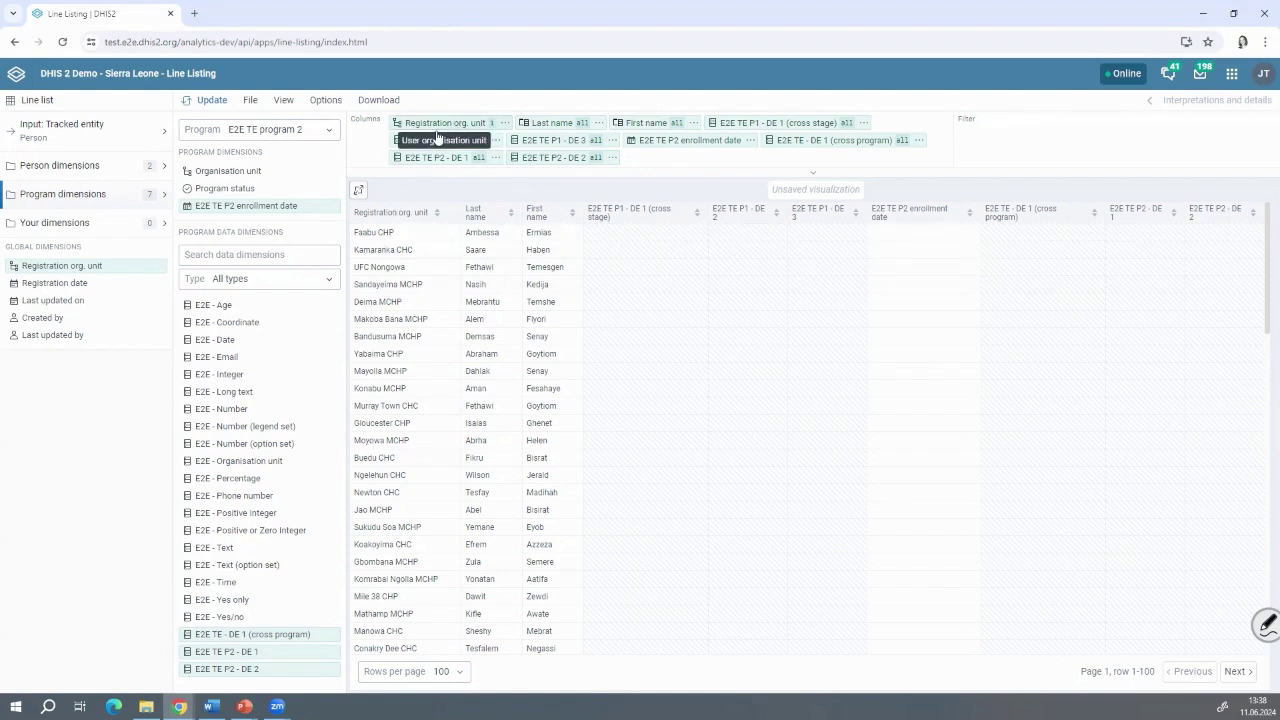
pyautogui.click(312, 130)
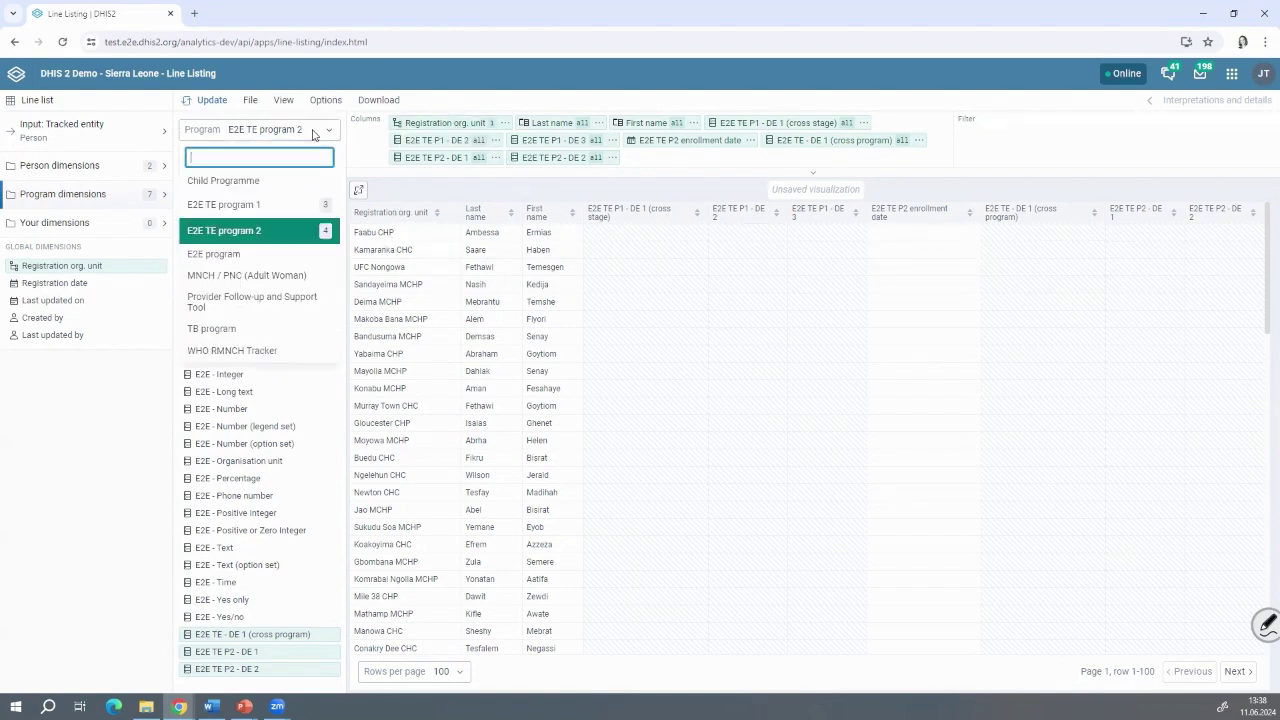
pyautogui.click(271, 208)
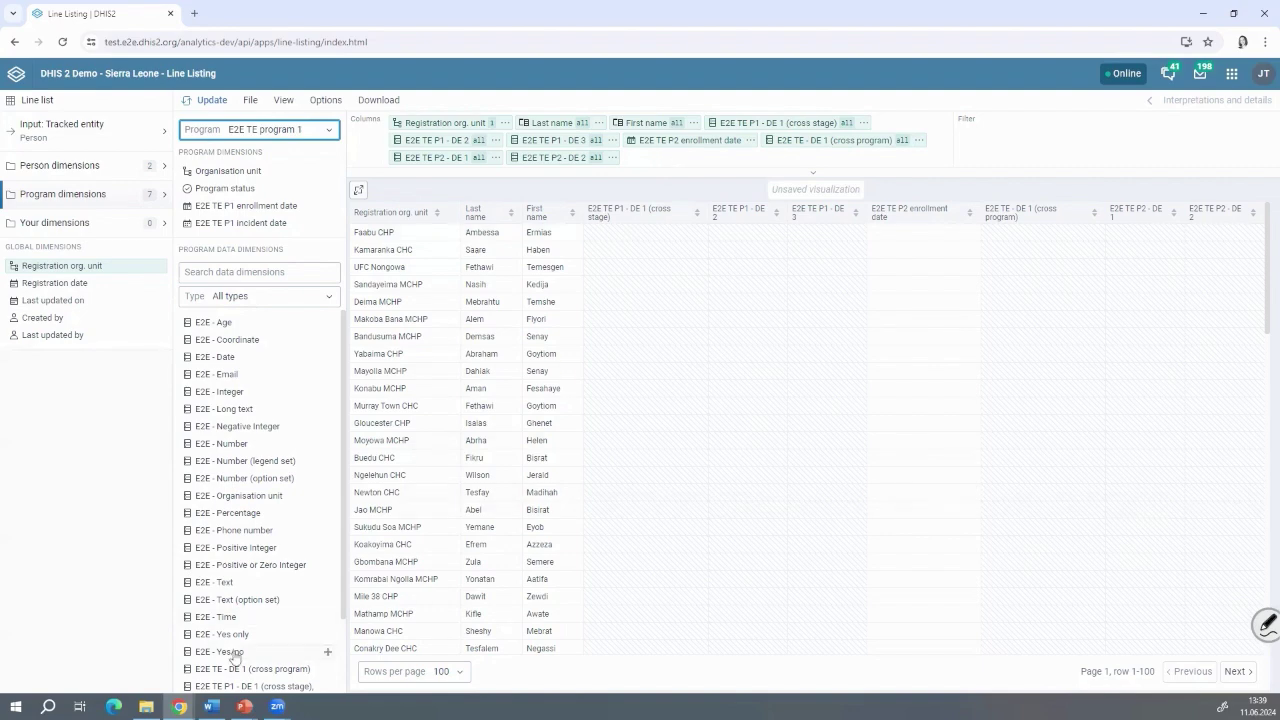
pyautogui.click(244, 706)
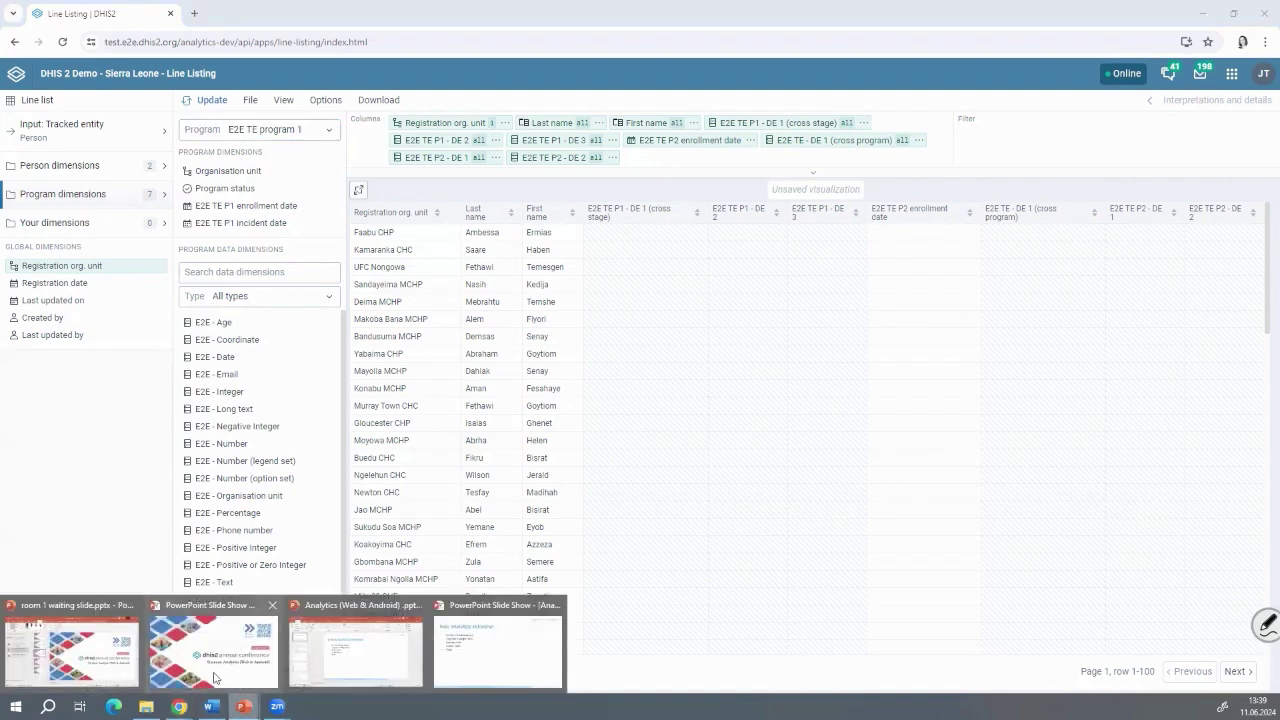
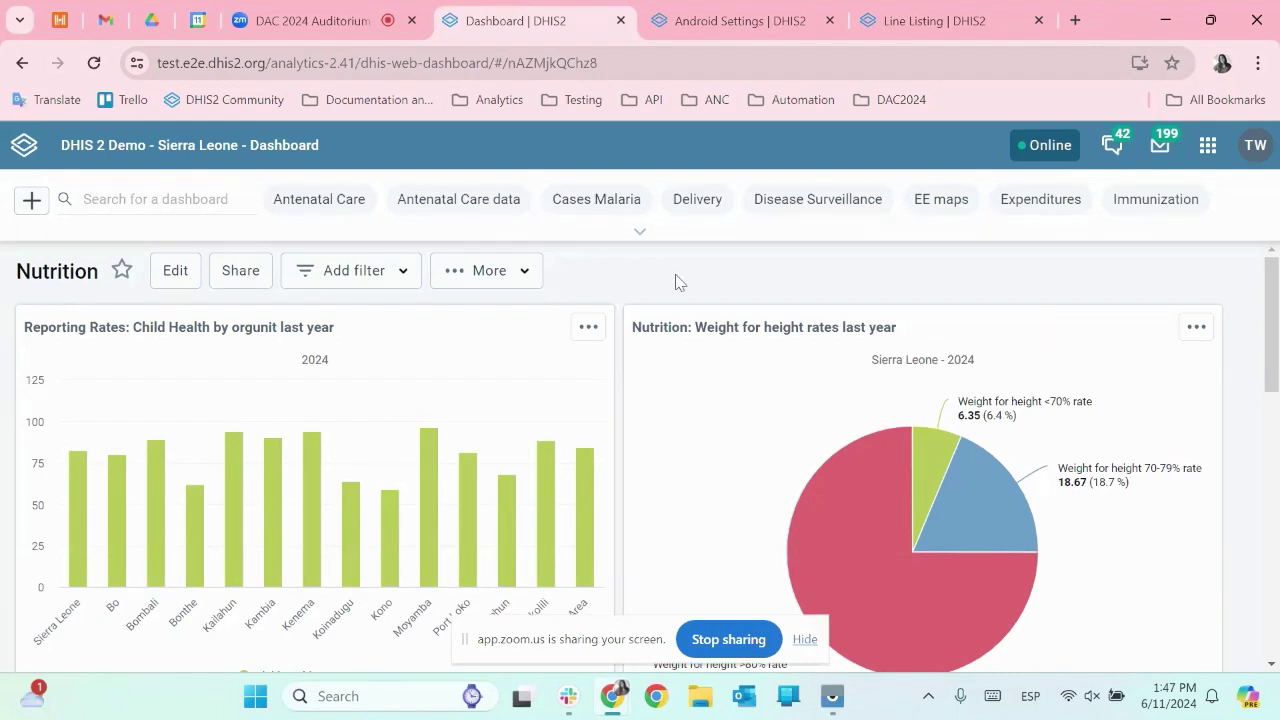
# Step: Open the Nutrition: Weight for height rates last year chart from the Nutrition dashboard in the Data Visualizer app
pyautogui.scroll(-1, 675, 282)
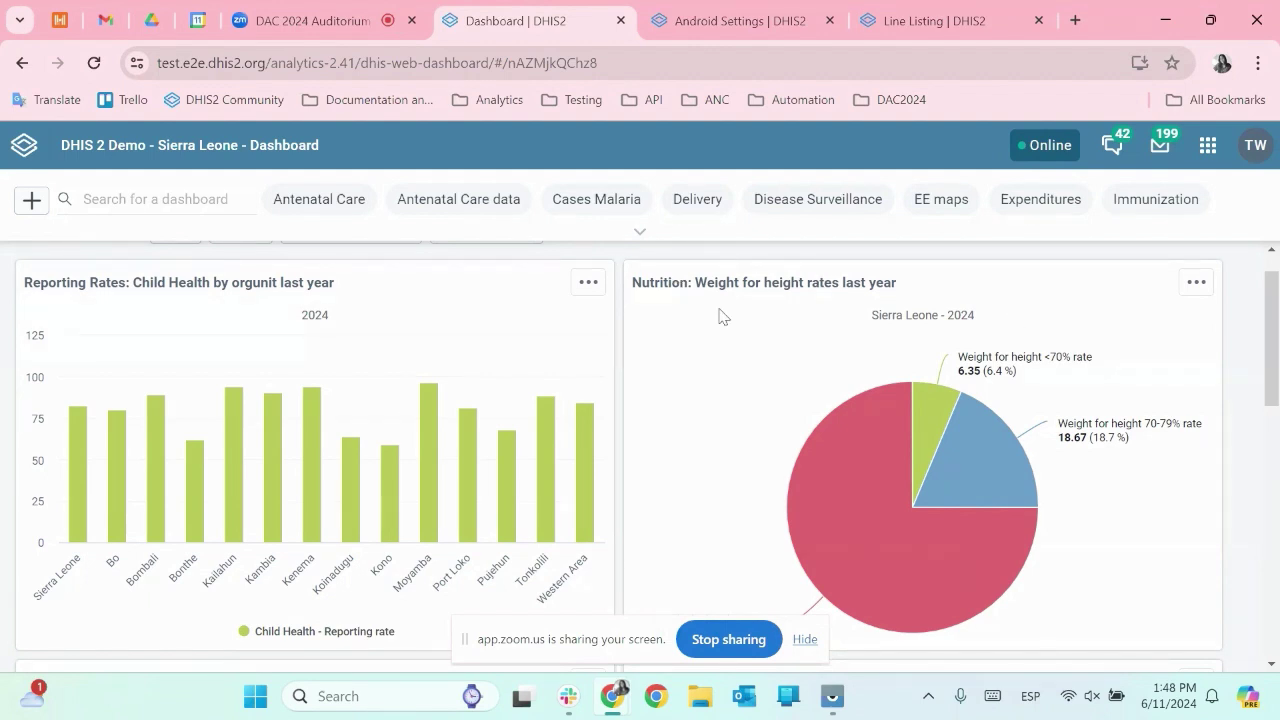
pyautogui.click(1198, 283)
pyautogui.click(1043, 284)
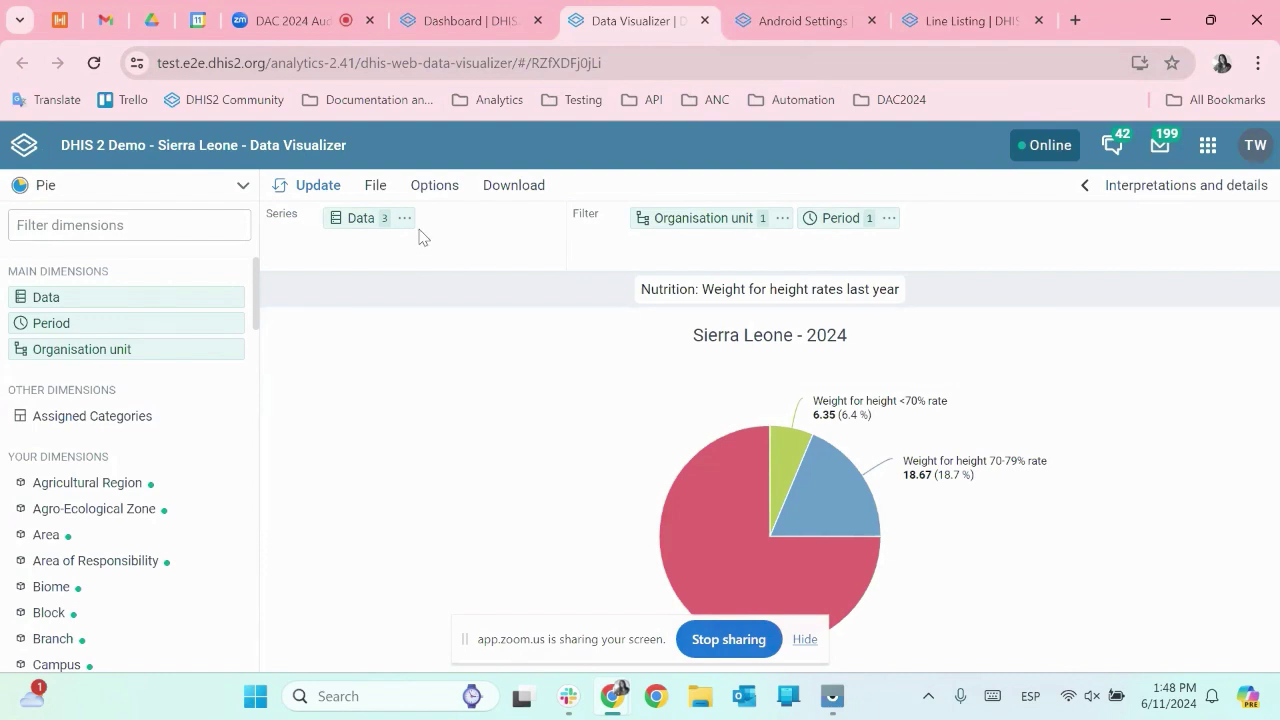
# Step: Review the pie chart's selected data items and organisation units, updating the chart from each selection
pyautogui.click(358, 218)
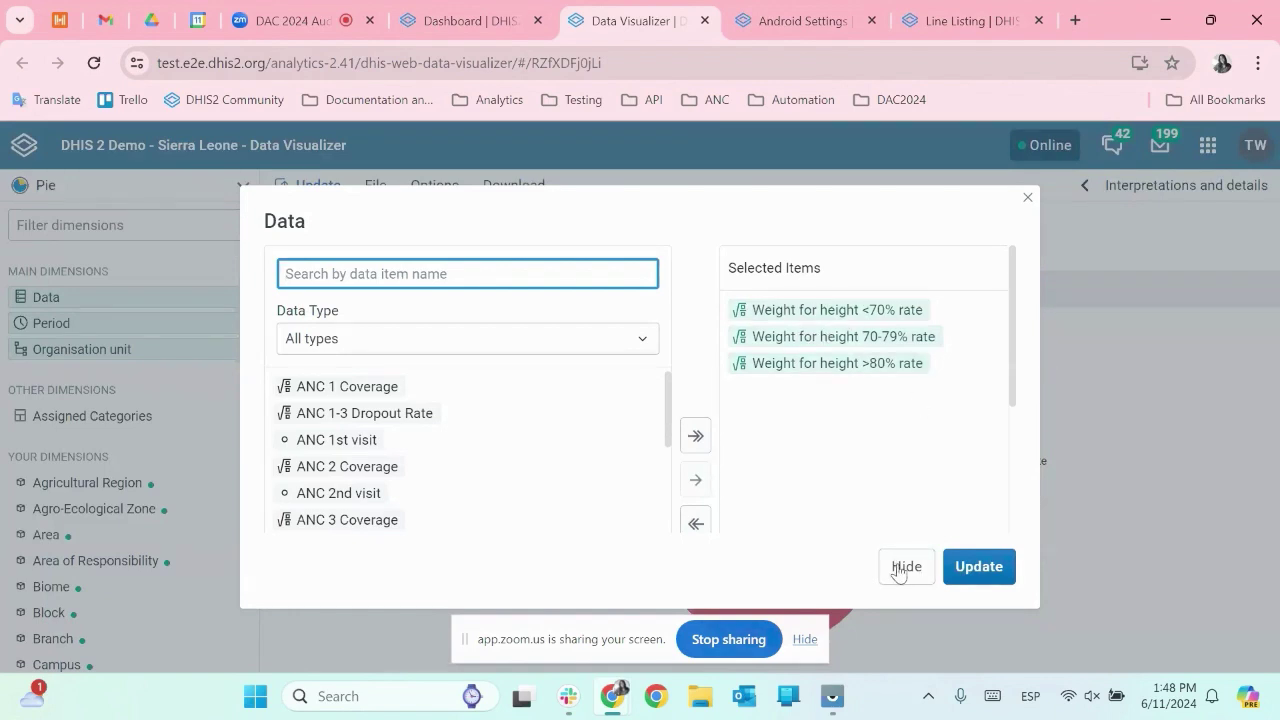
pyautogui.click(978, 568)
pyautogui.click(711, 222)
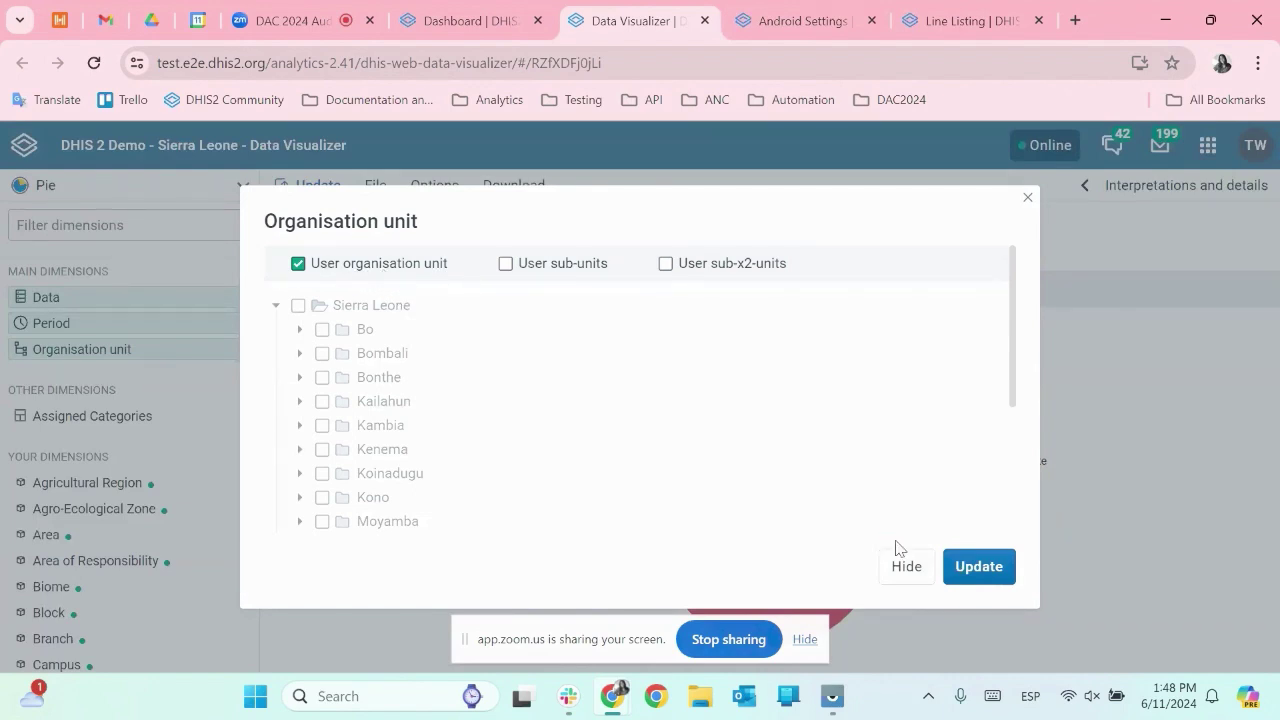
pyautogui.click(970, 568)
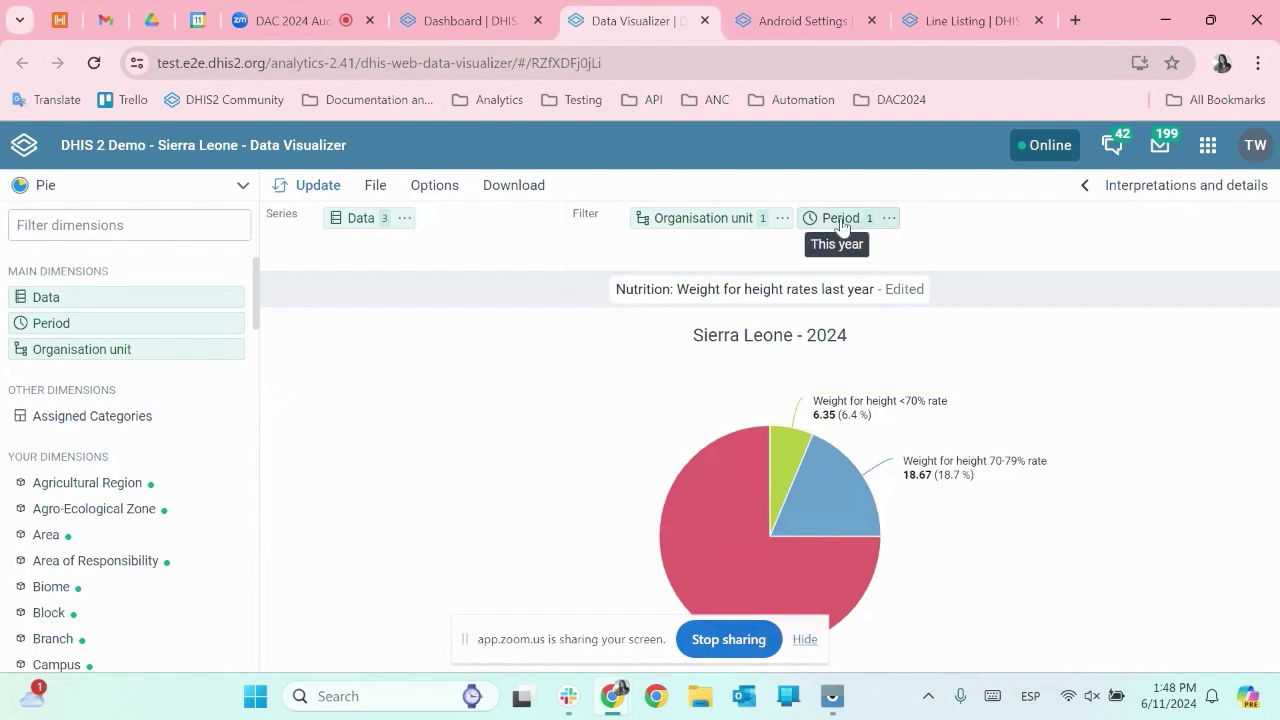
# Step: Review the pie chart's selected period, update the chart, and check the visualization's sharing and access settings
pyautogui.click(842, 220)
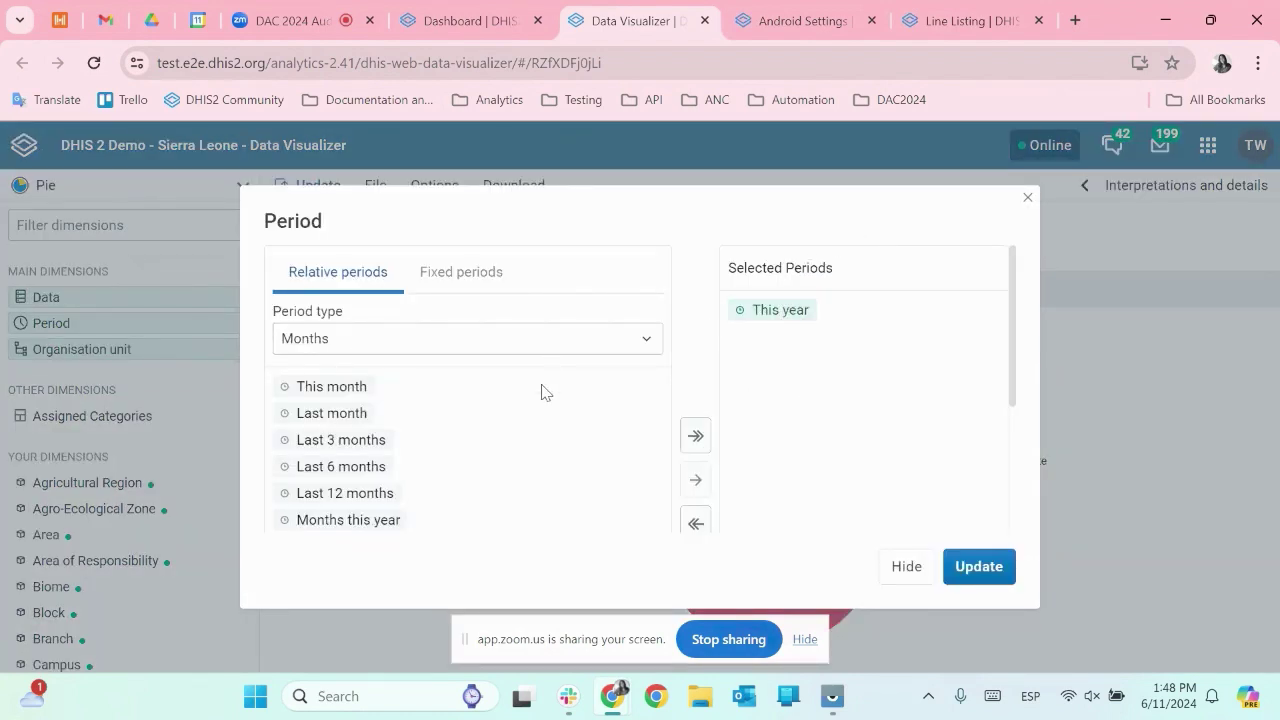
pyautogui.click(979, 566)
pyautogui.click(378, 186)
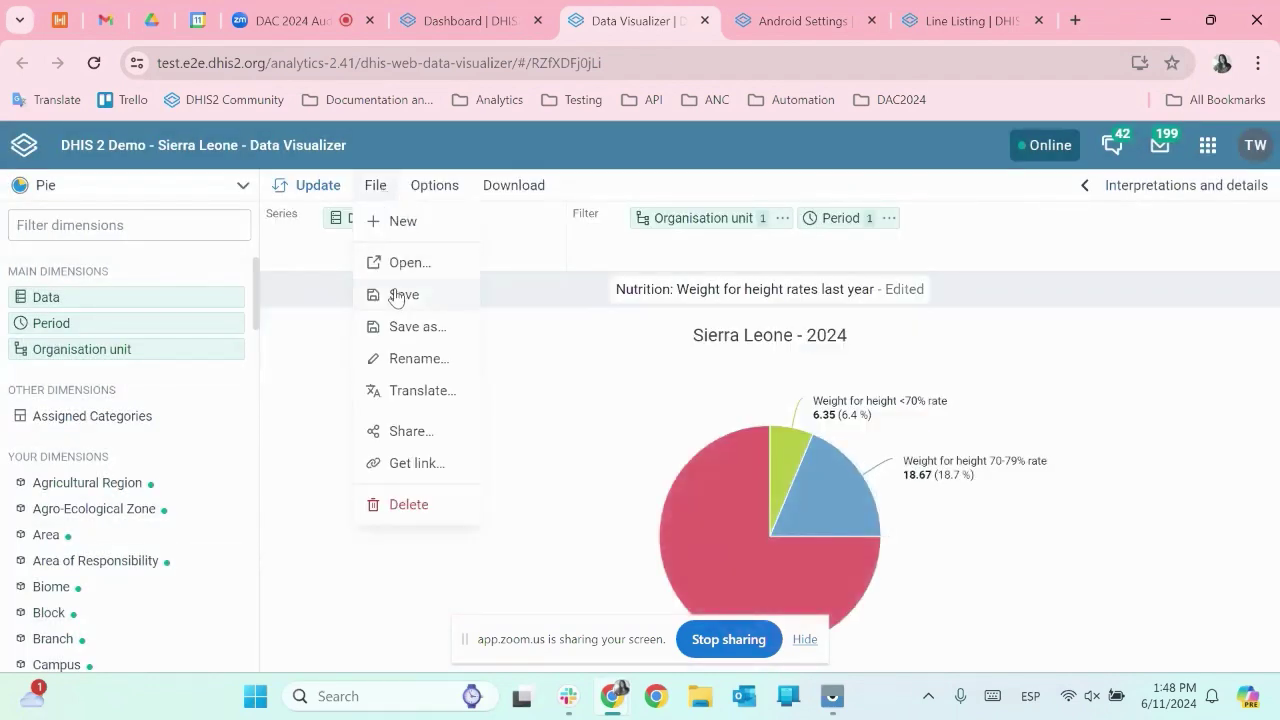
pyautogui.click(409, 430)
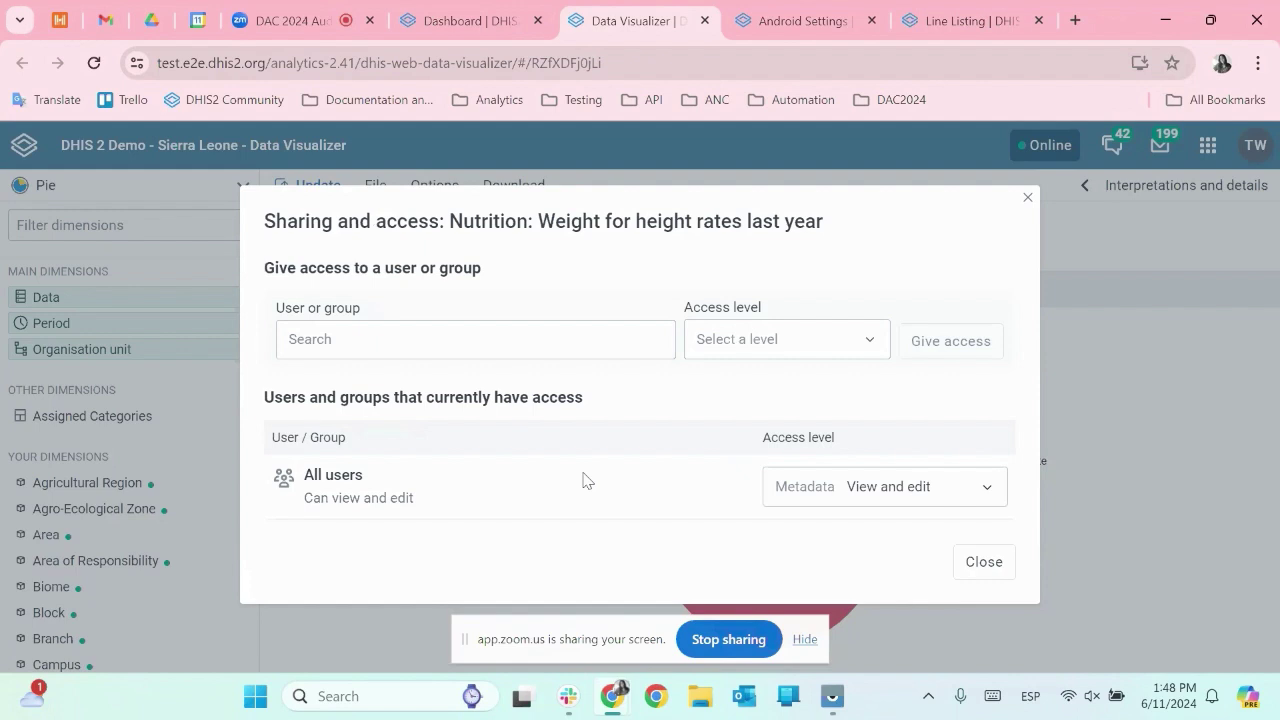
pyautogui.click(984, 562)
# Step: Switch to the Android Settings app and look through its Home, Program and Data set analytics sections
pyautogui.click(828, 8)
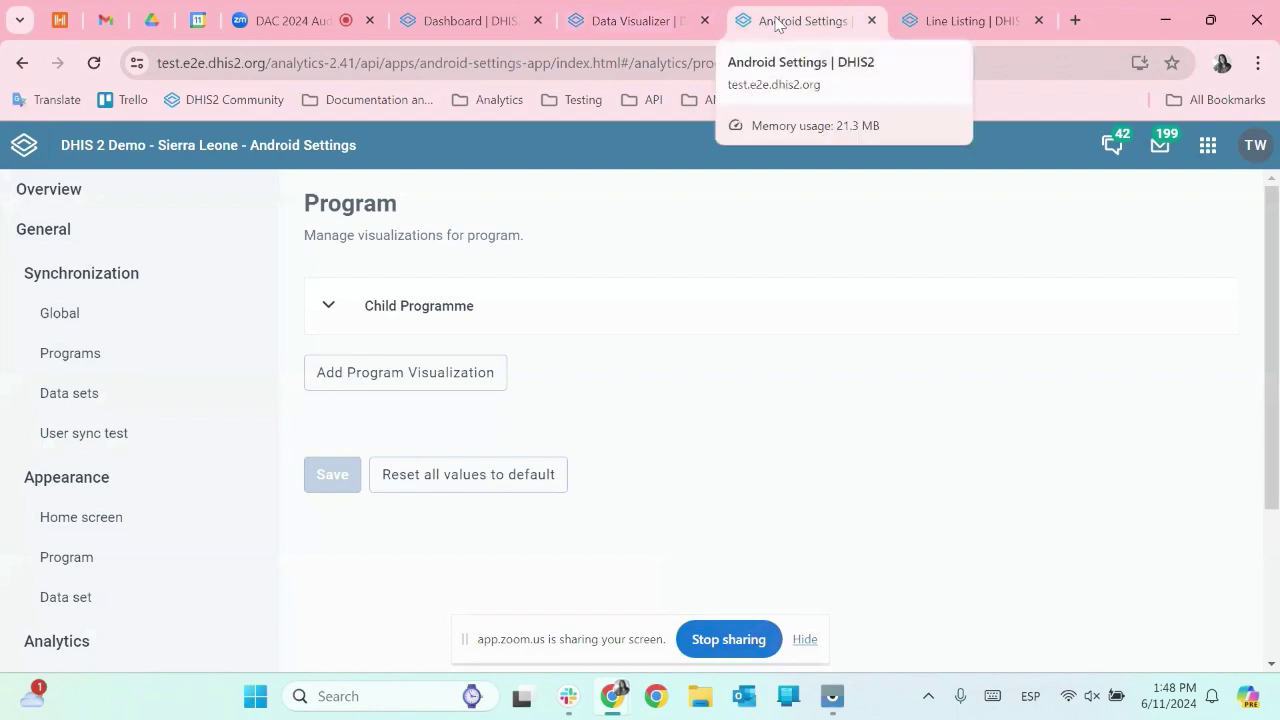
pyautogui.click(1208, 145)
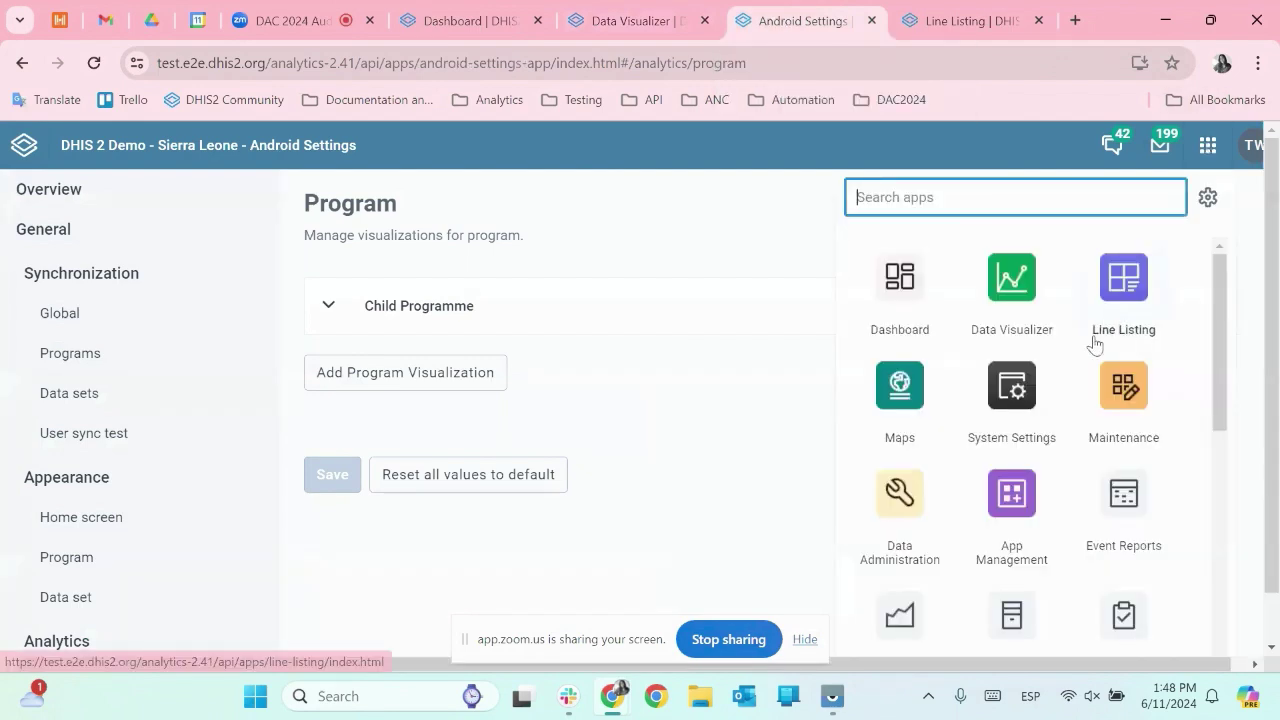
pyautogui.scroll(-8, 1094, 344)
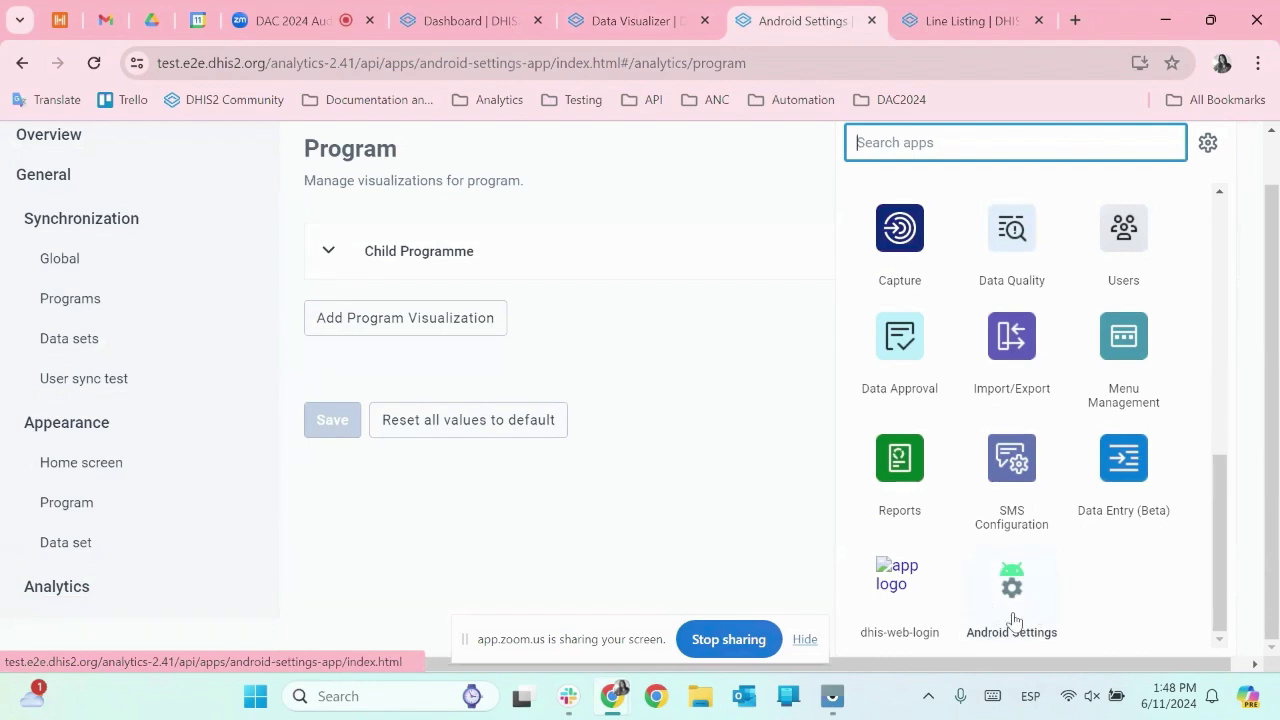
pyautogui.click(614, 506)
pyautogui.scroll(-2, 105, 467)
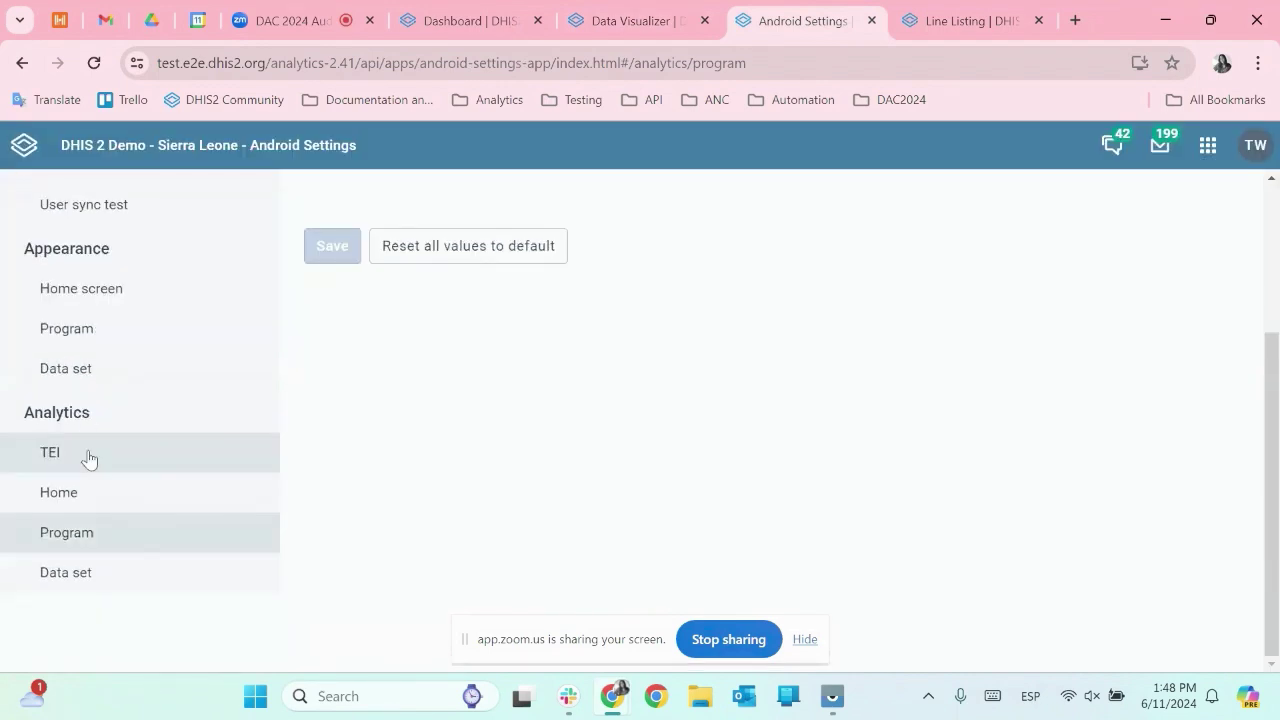
pyautogui.click(91, 492)
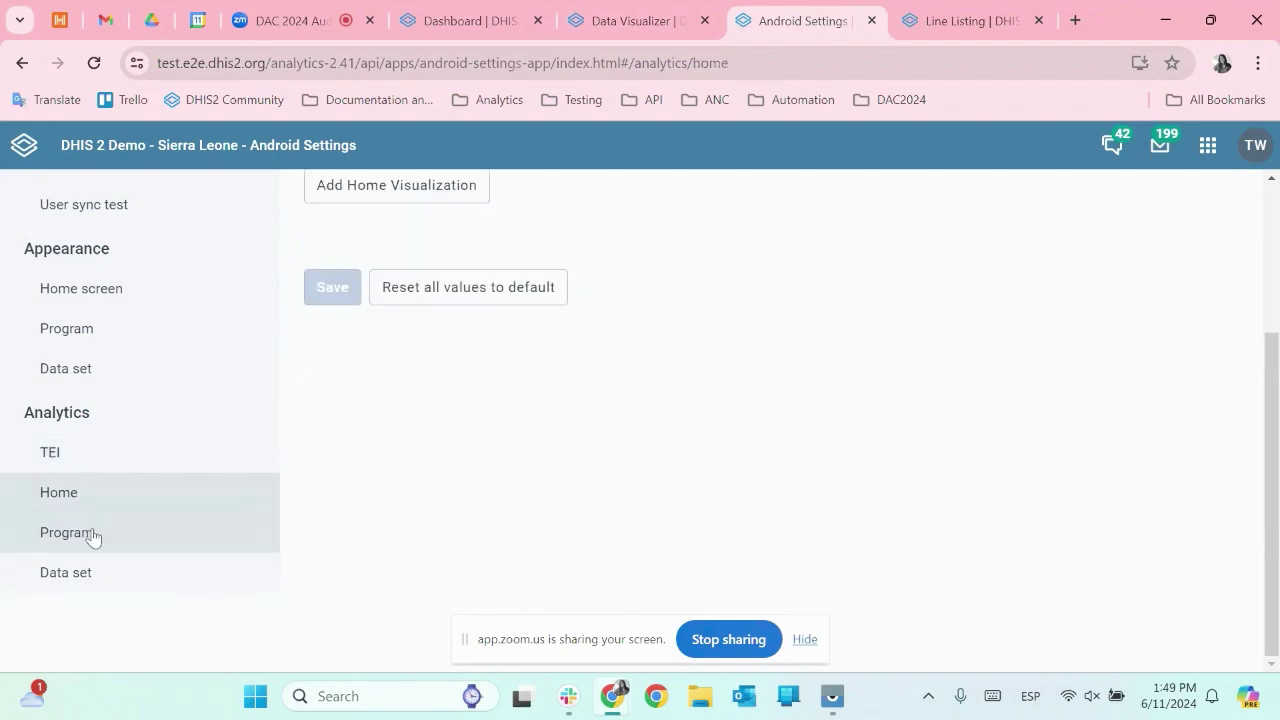
pyautogui.click(92, 532)
pyautogui.click(97, 567)
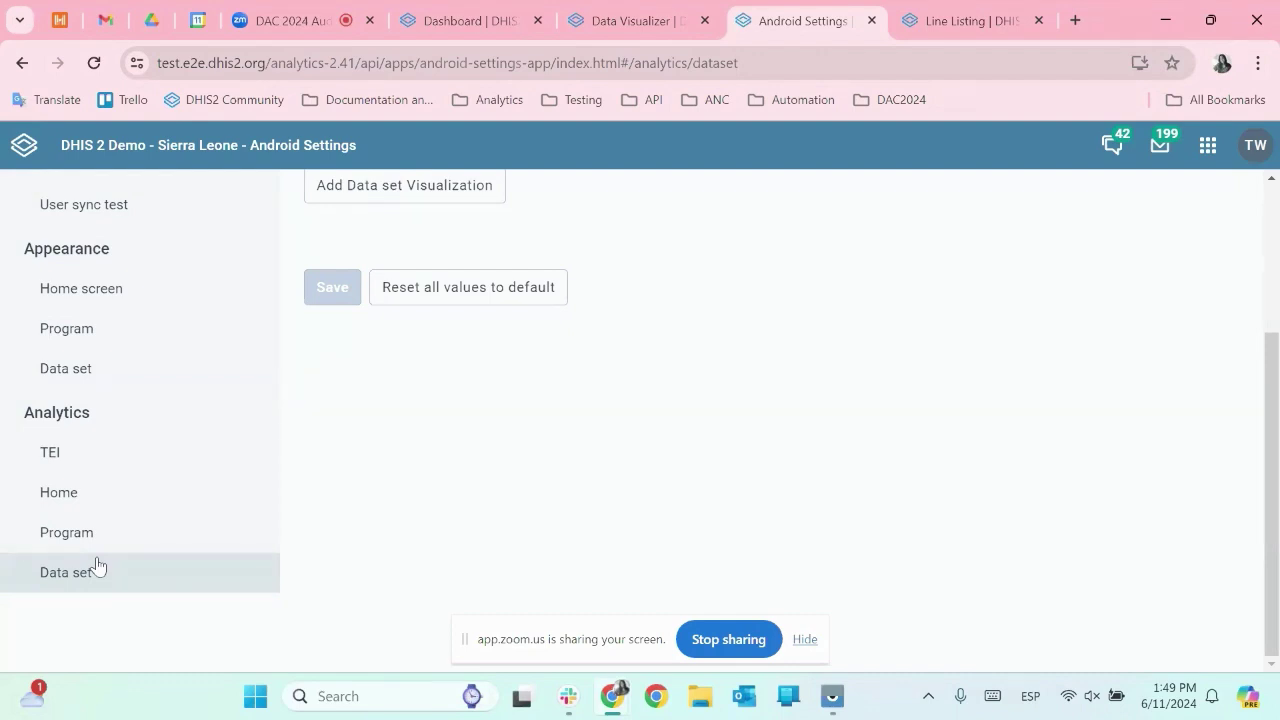
# Step: Start a new home visualization in the Home analytics settings with the type Data Visualization
pyautogui.click(57, 500)
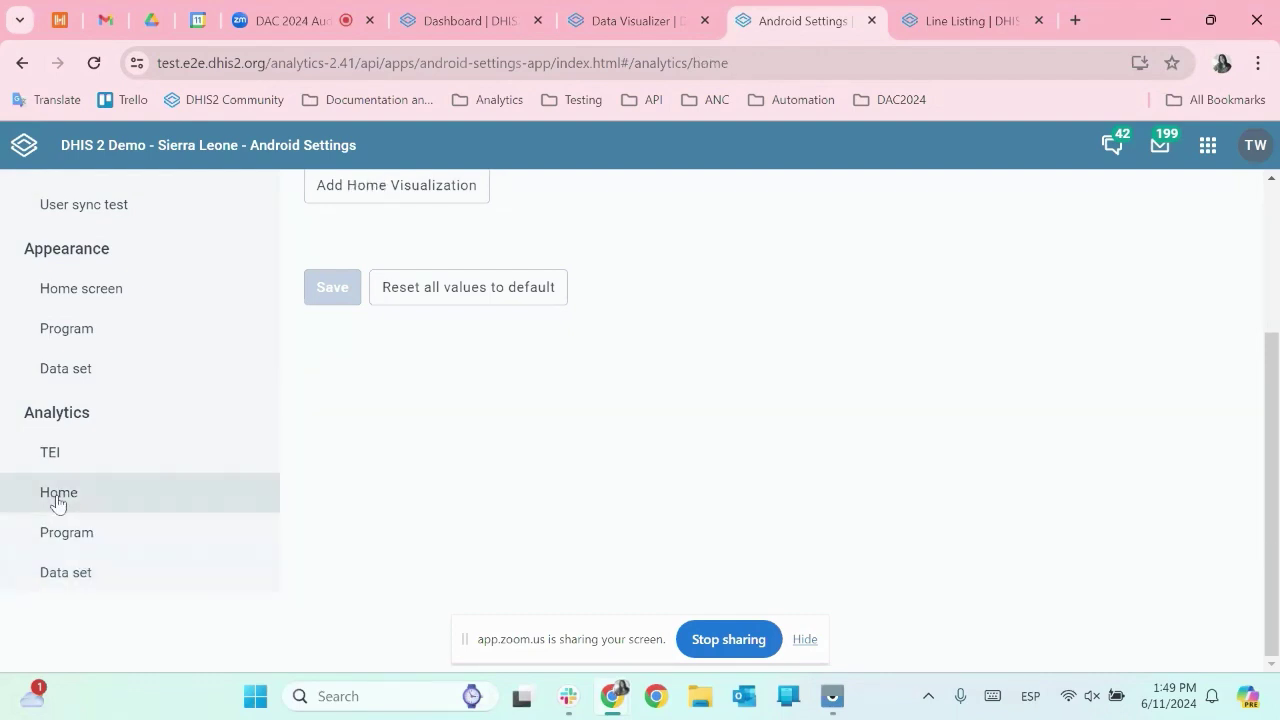
pyautogui.scroll(3, 689, 455)
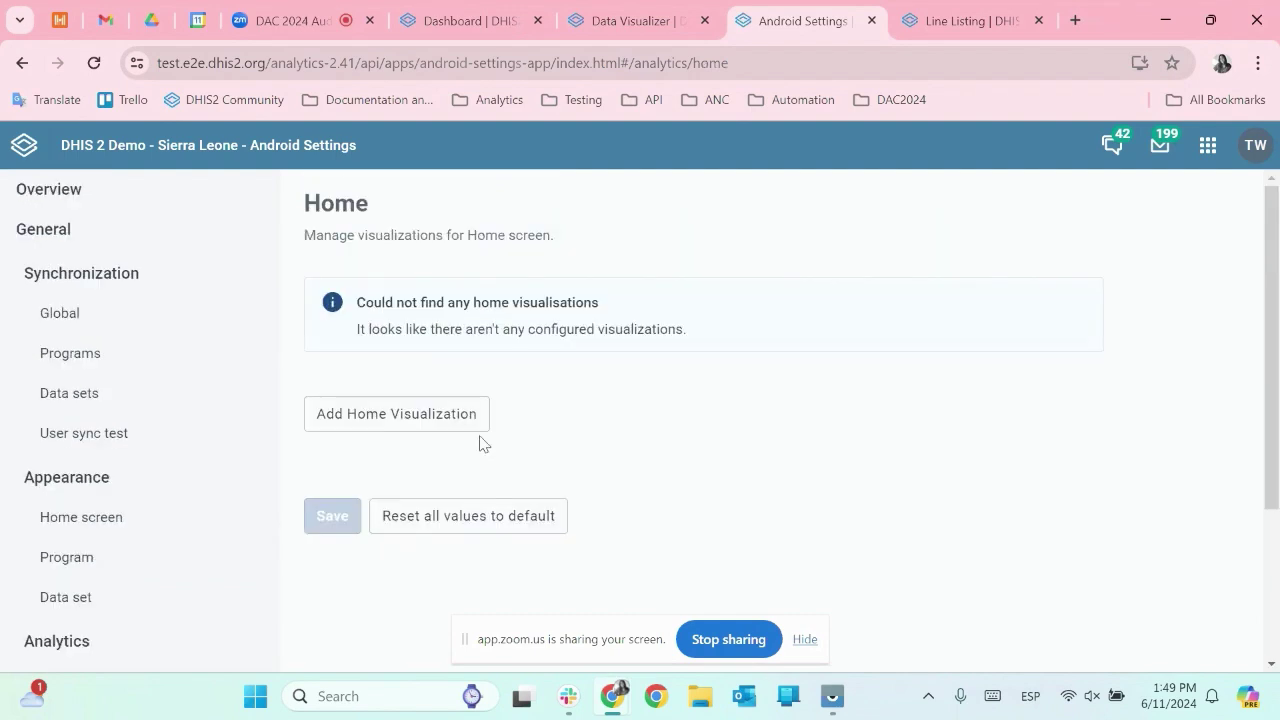
pyautogui.click(409, 418)
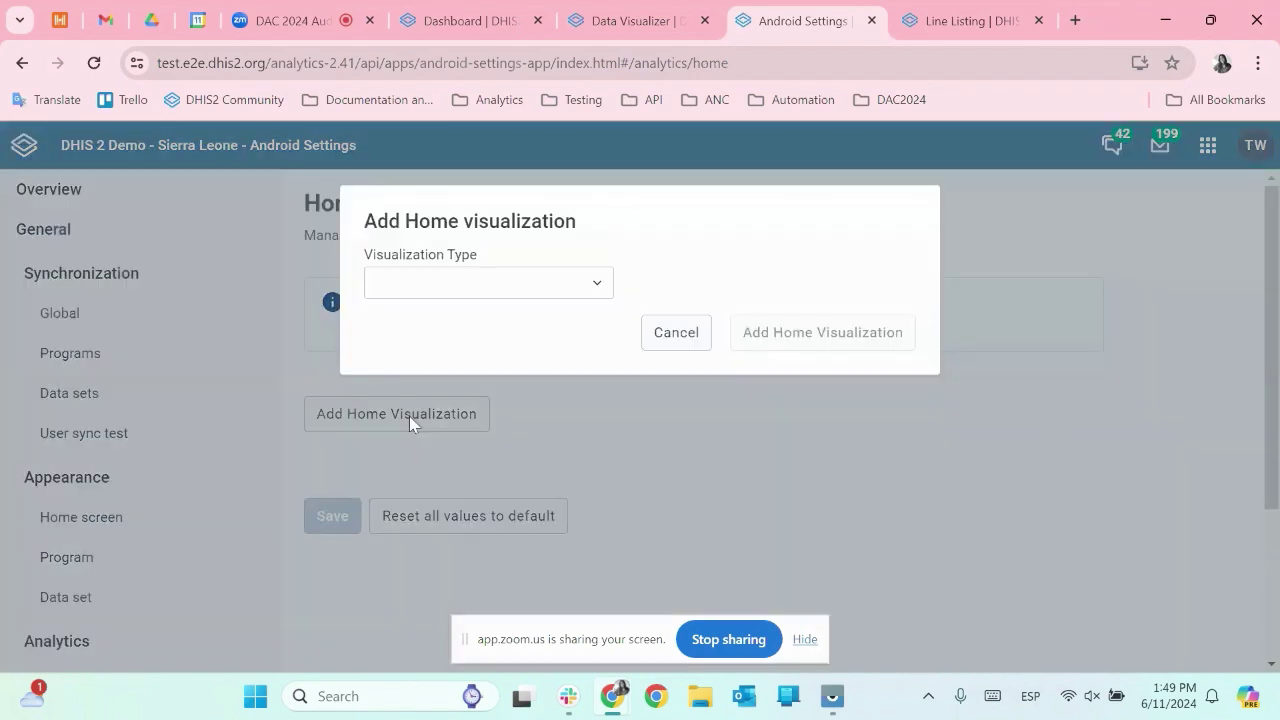
pyautogui.click(397, 286)
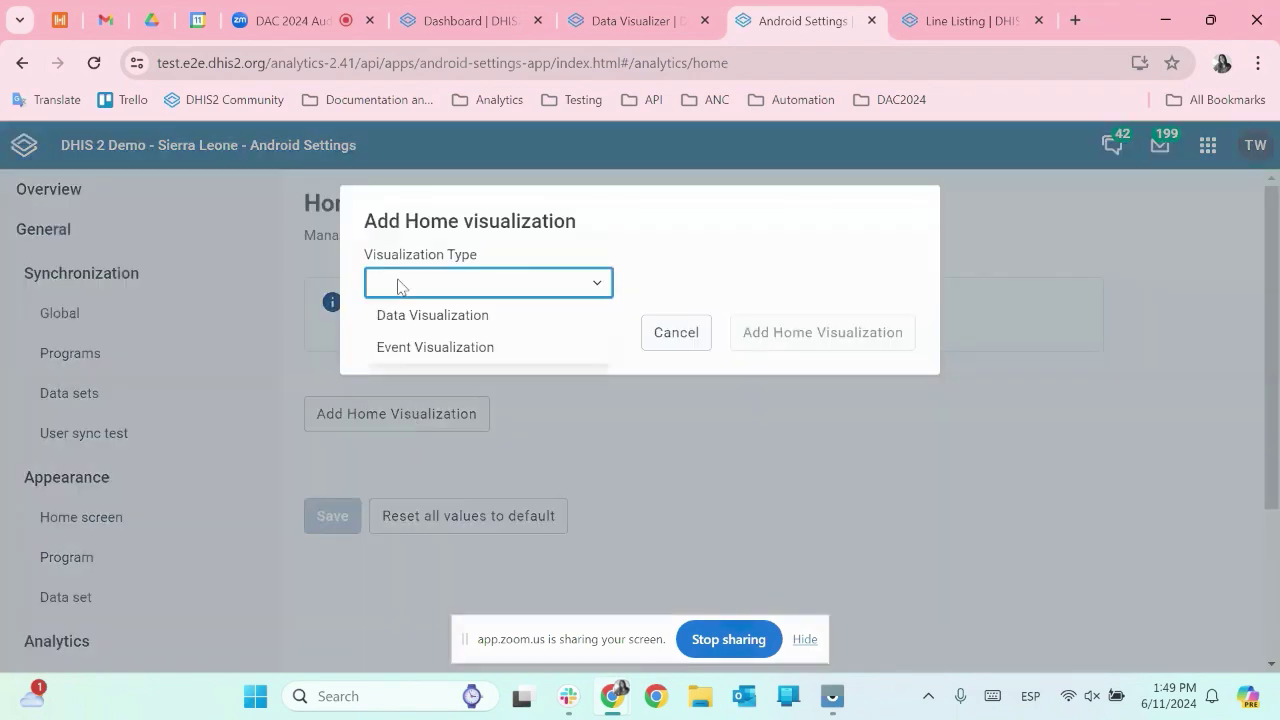
pyautogui.click(451, 322)
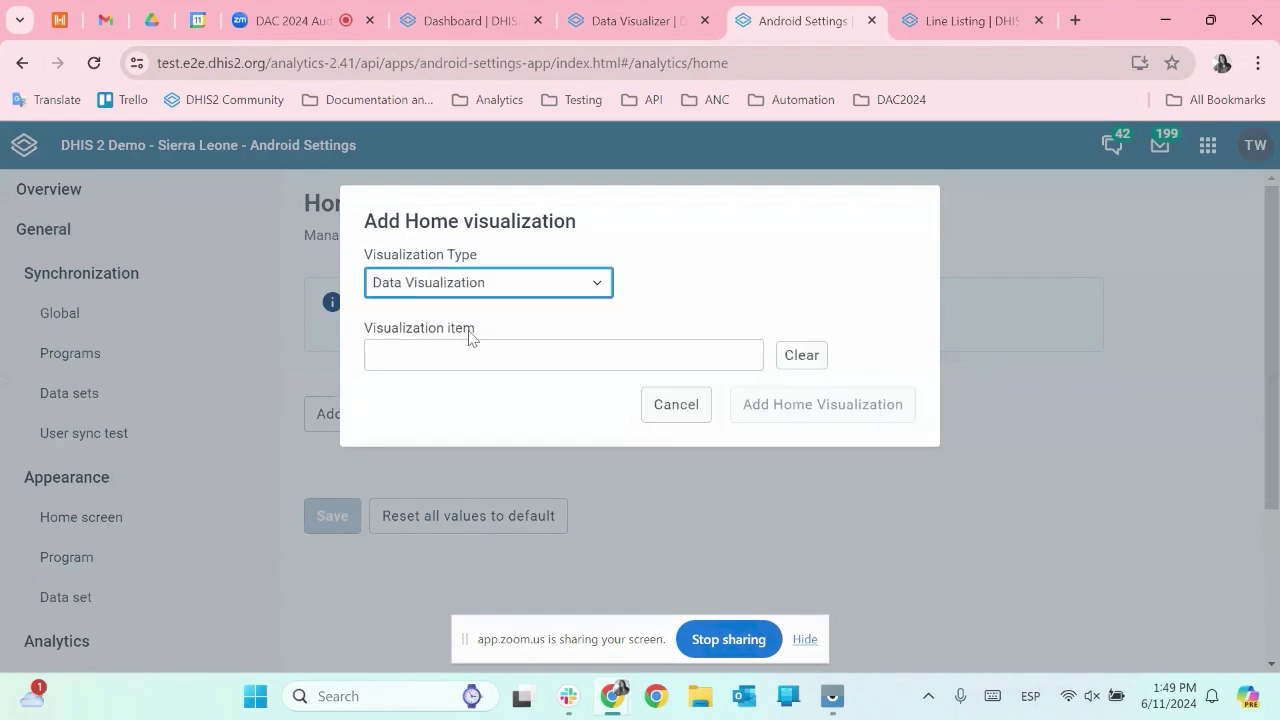
# Step: Search the visualization items for "nutr" and select Nutrition: Weight for height rates last year
pyautogui.click(497, 357)
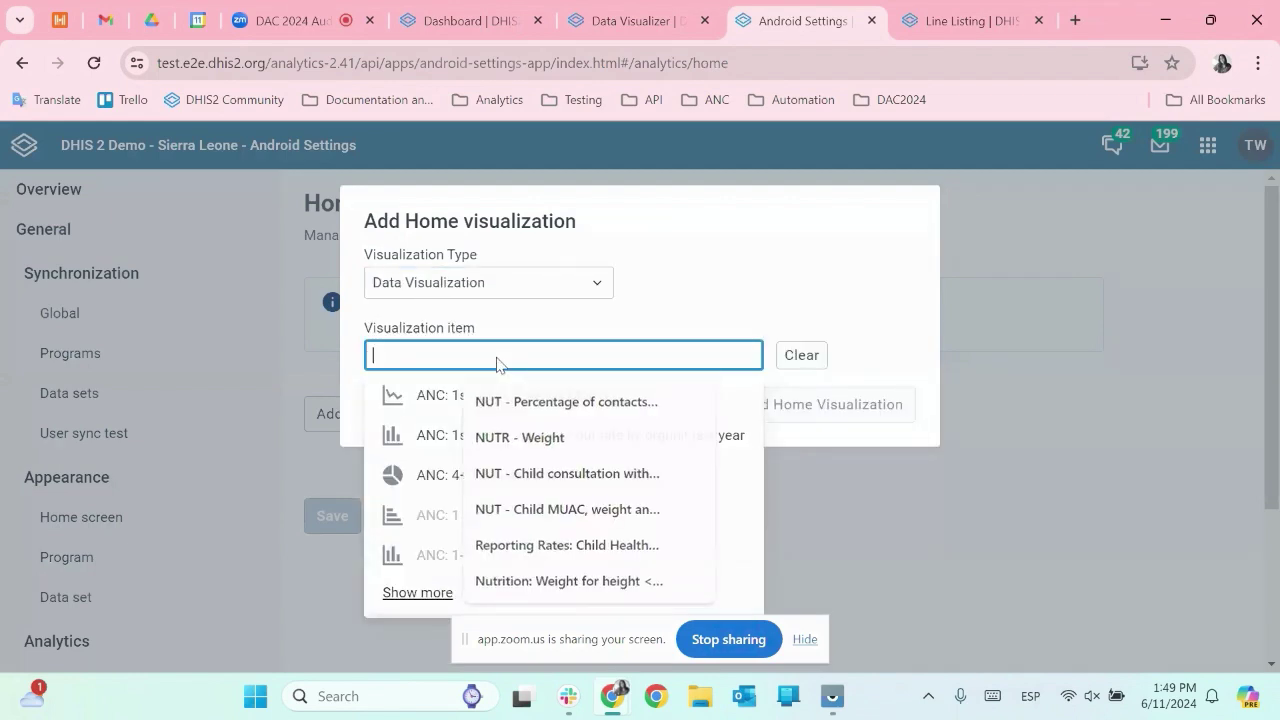
pyautogui.click(645, 15)
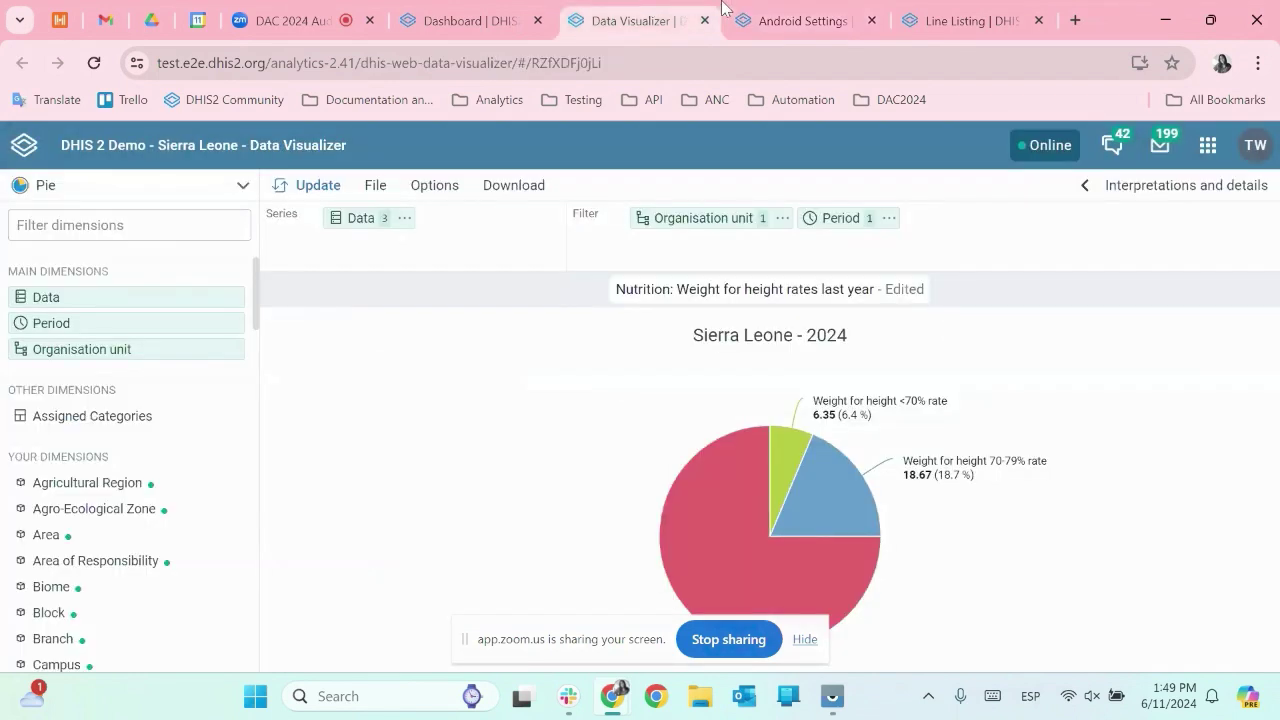
pyautogui.click(815, 14)
pyautogui.write('nu')
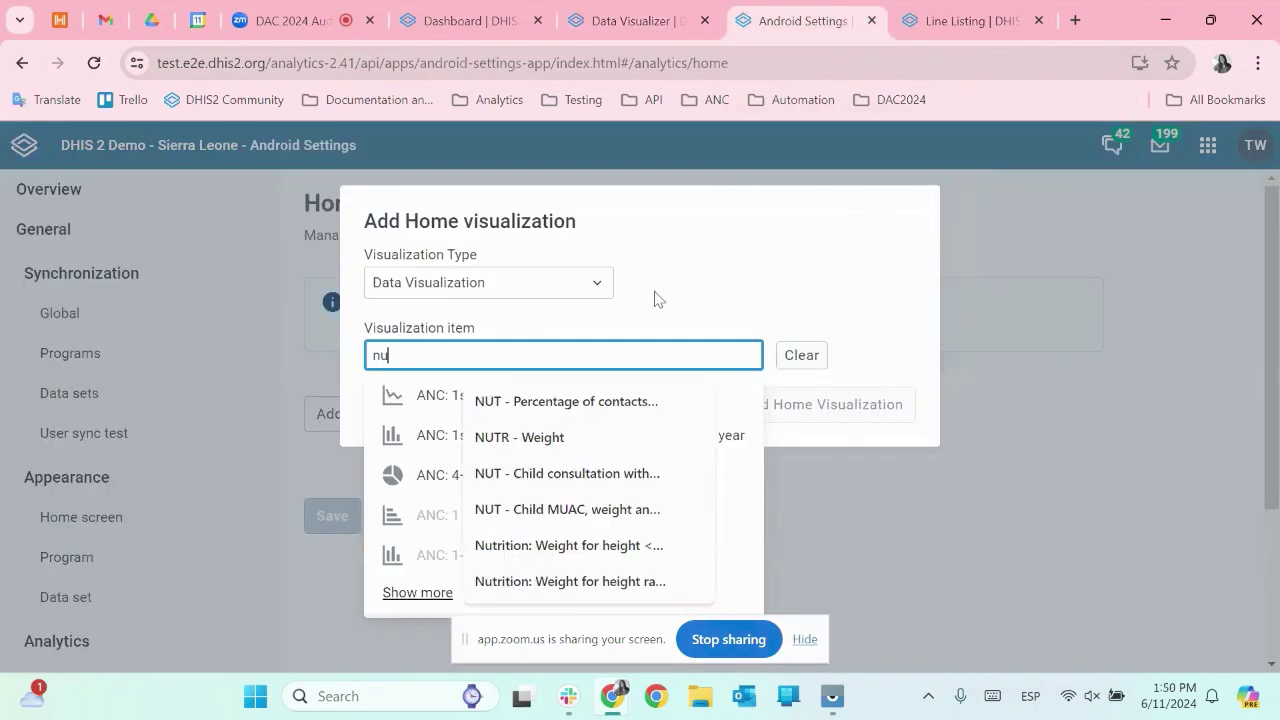
pyautogui.write('tr')
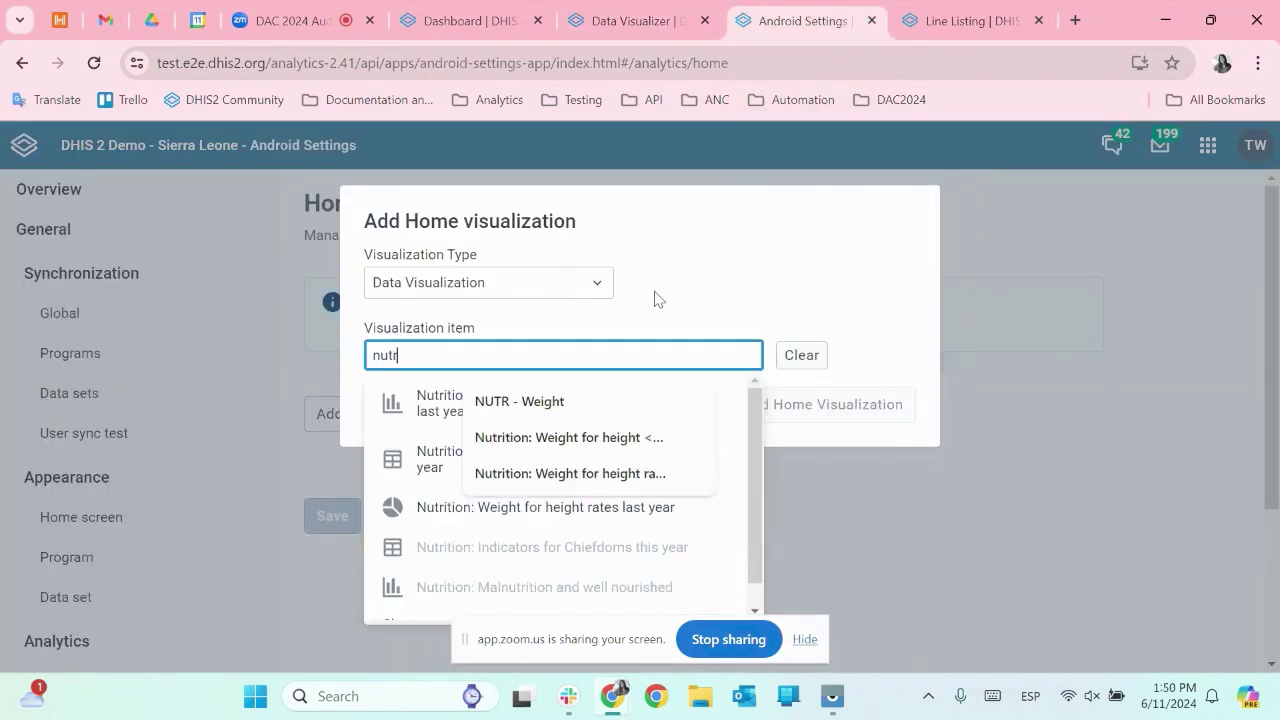
pyautogui.click(652, 8)
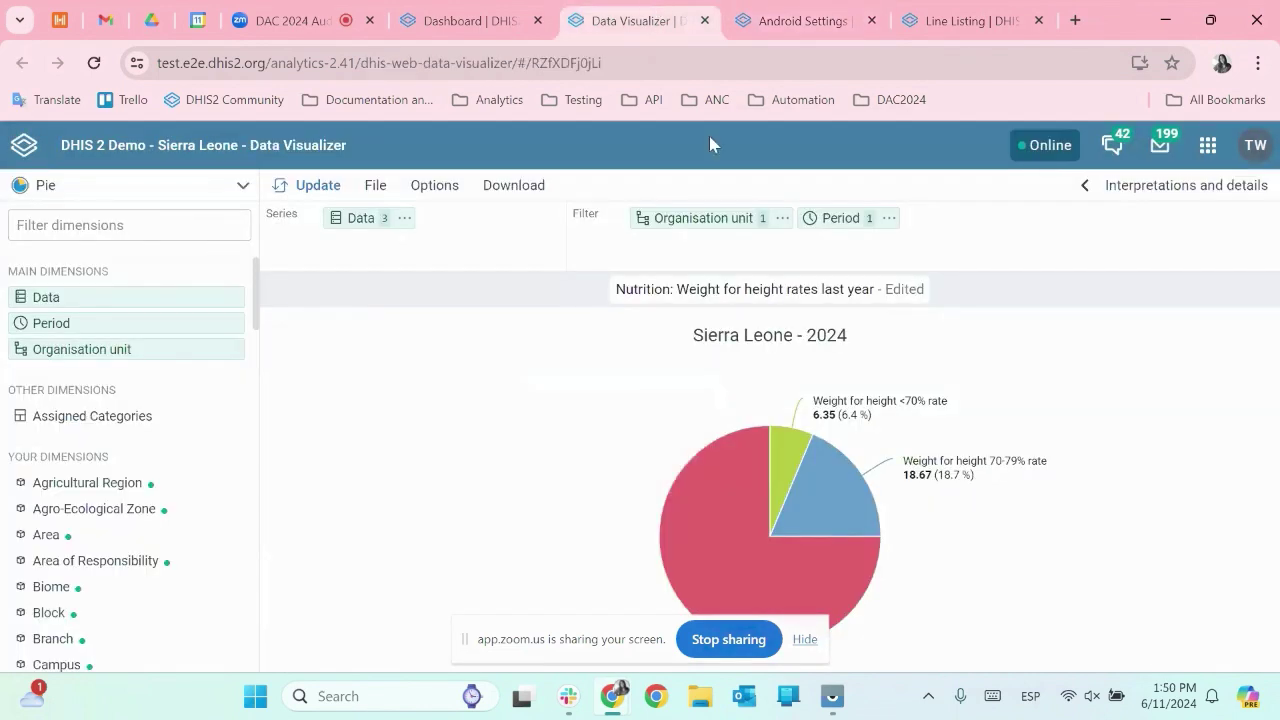
pyautogui.click(750, 22)
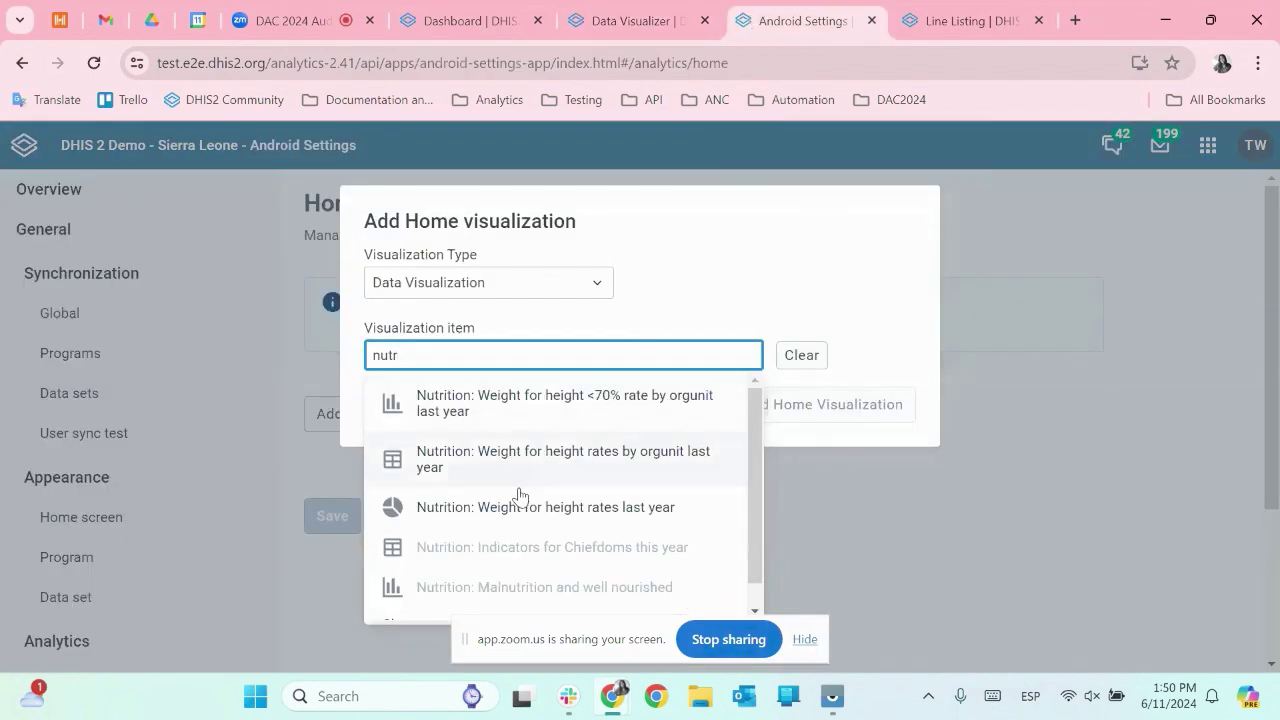
pyautogui.click(437, 508)
# Step: Set the visualization title to "Weight for height" and disable the use of a group visualization
pyautogui.scroll(-1, 765, 408)
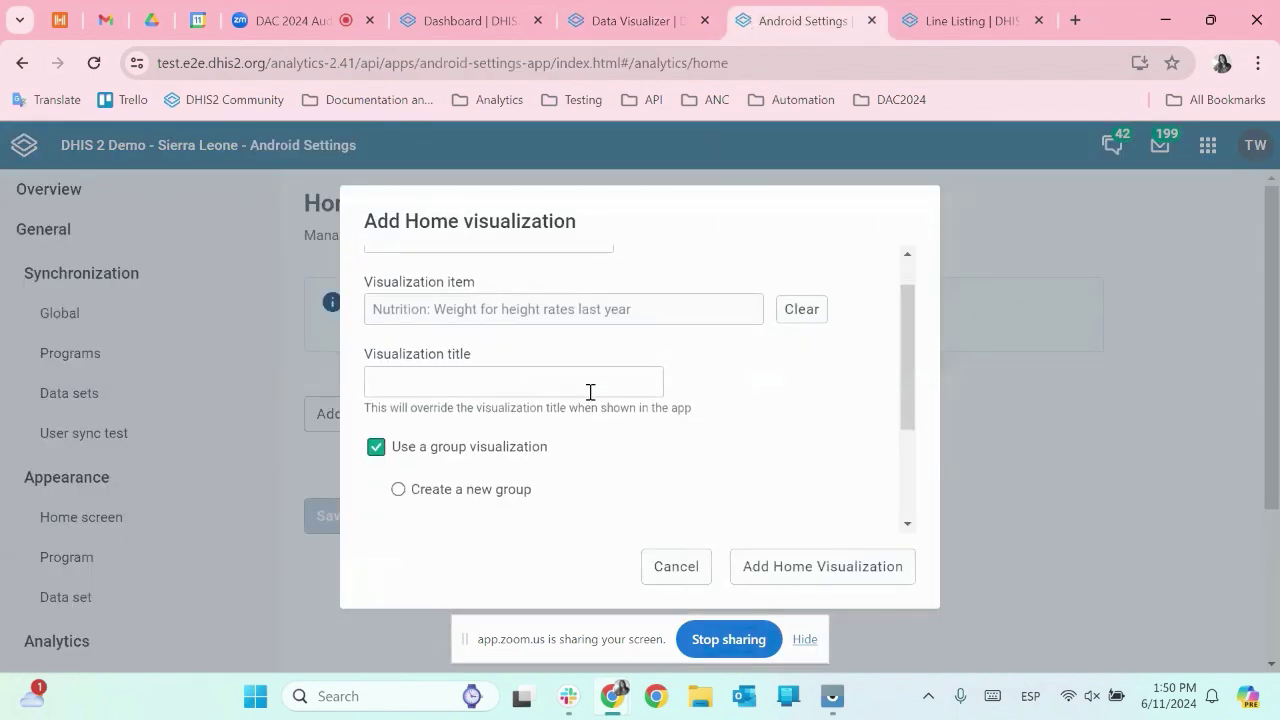
pyautogui.click(563, 389)
pyautogui.write('We')
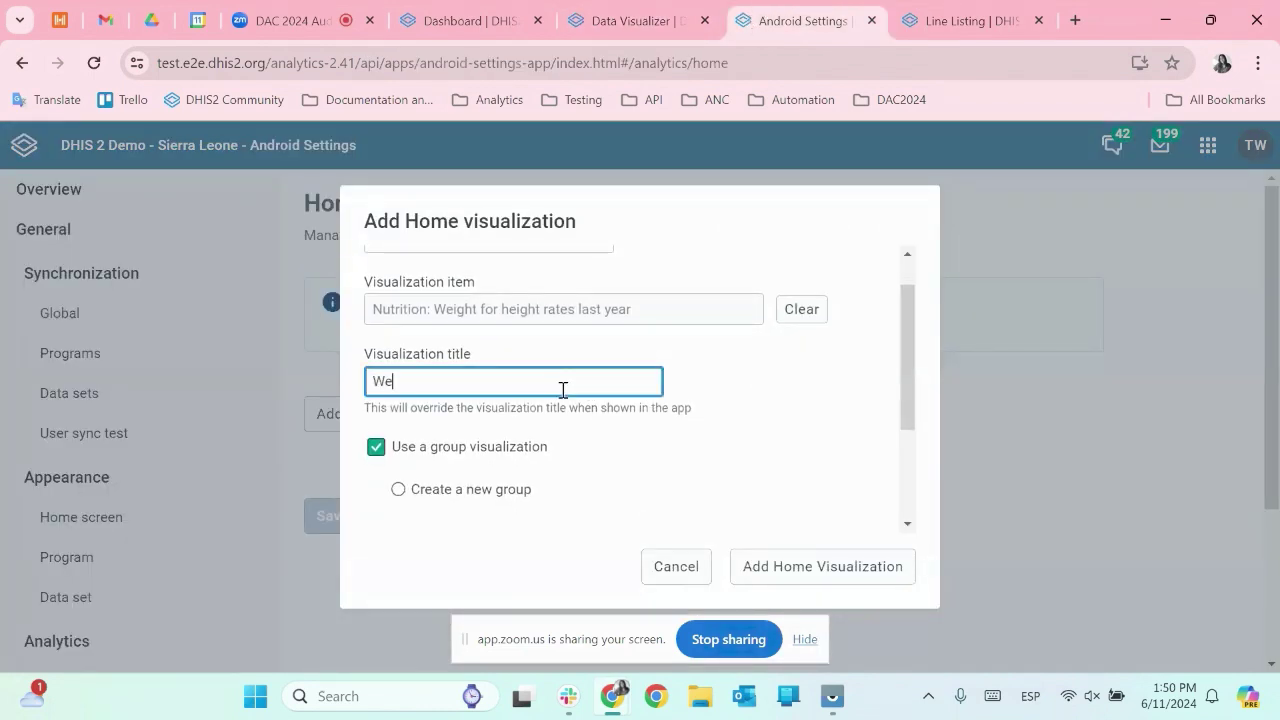
pyautogui.write('ight for height')
pyautogui.scroll(-1, 563, 389)
pyautogui.scroll(-2, 563, 389)
pyautogui.click(376, 321)
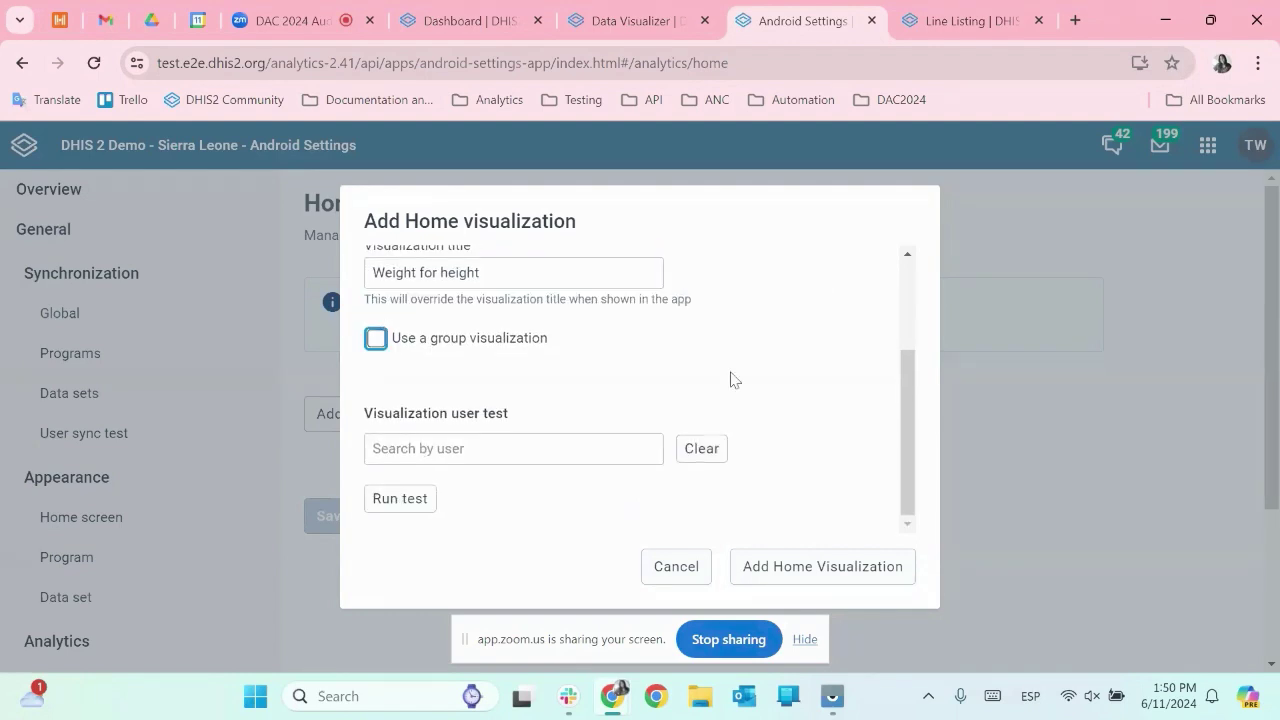
# Step: Add the configured home visualization and save the settings in the DataStore
pyautogui.scroll(3, 730, 379)
pyautogui.scroll(-4, 730, 379)
pyautogui.click(838, 576)
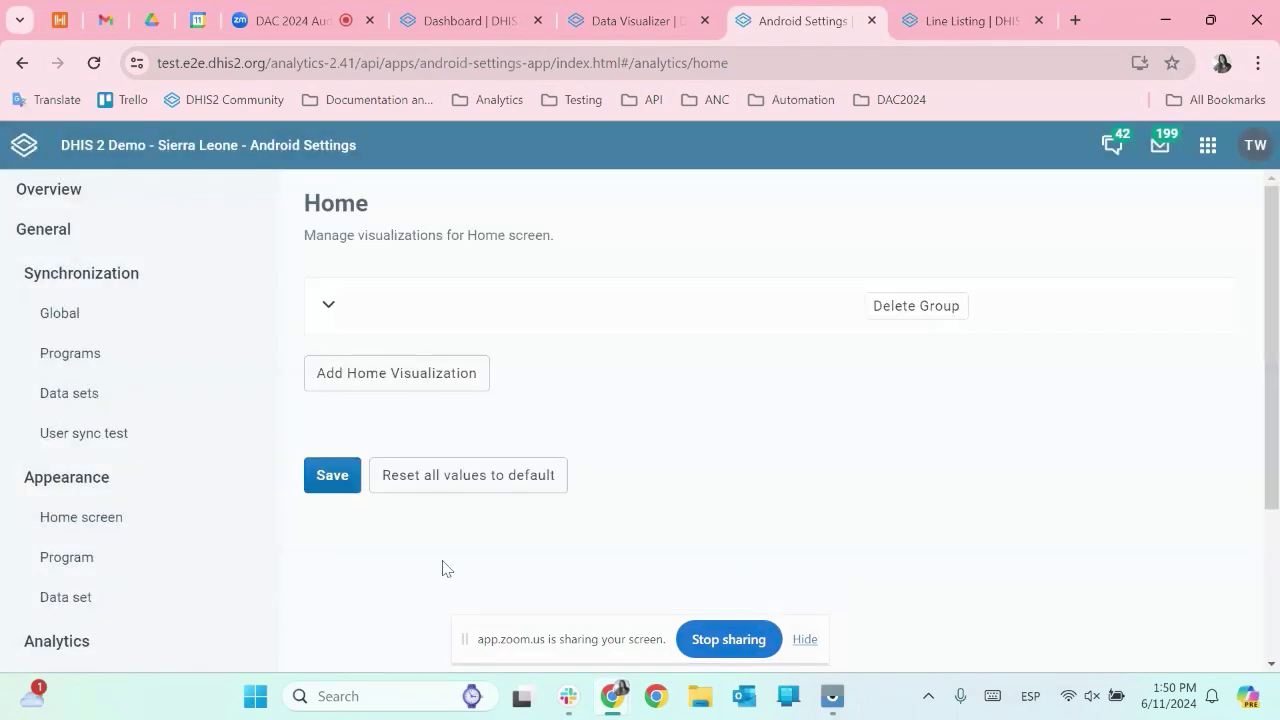
pyautogui.click(344, 479)
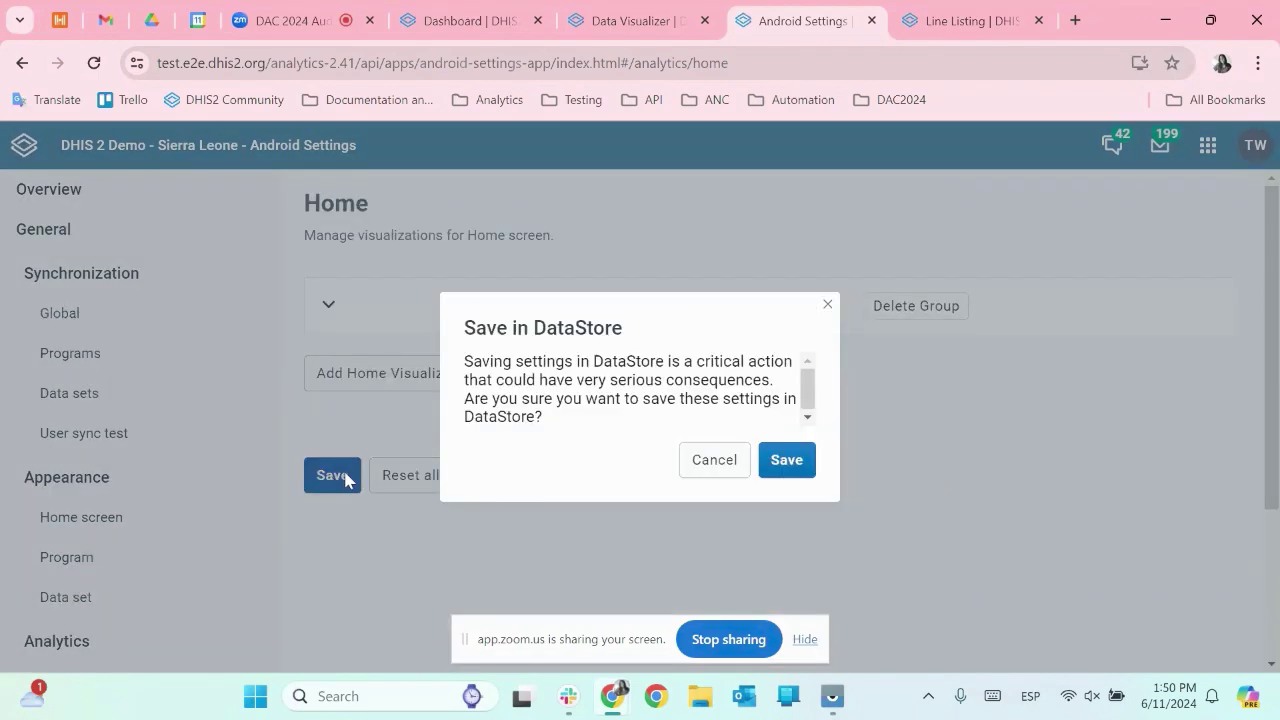
pyautogui.click(784, 470)
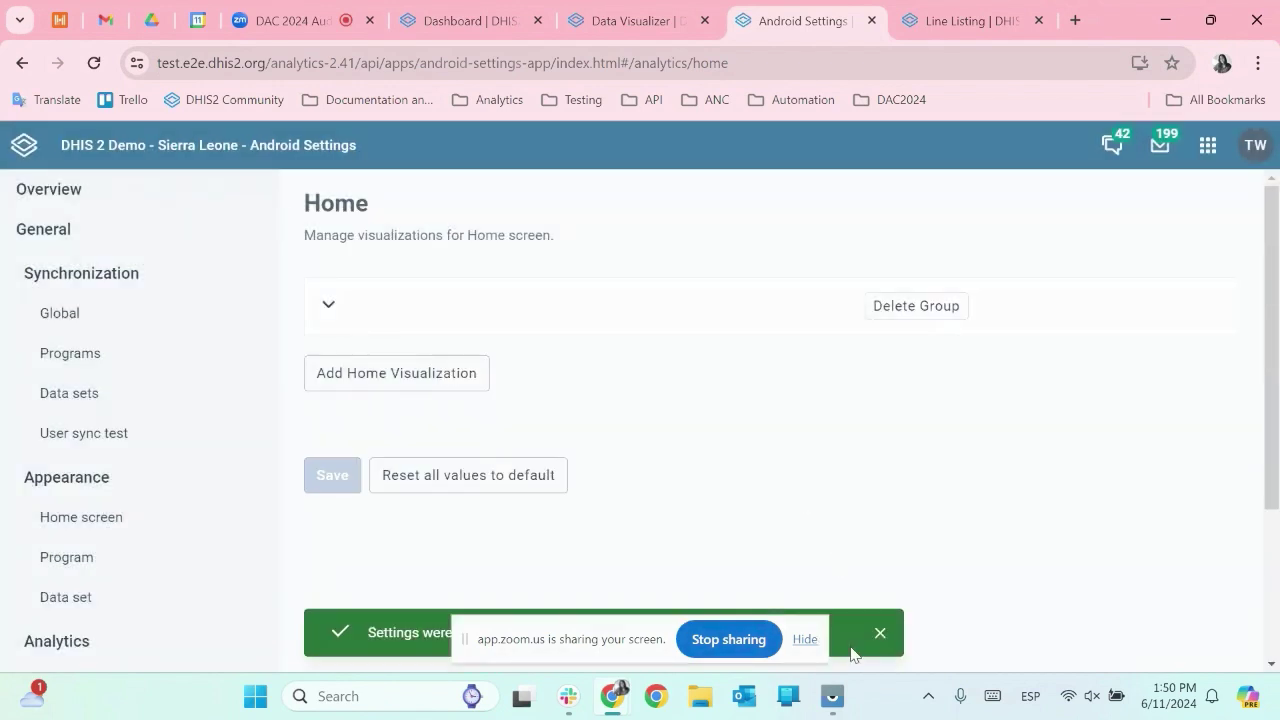
# Step: Switch to Vysor and mirror the Pixel 2 device, retrying the connection and minimizing the Vysor main window
pyautogui.moveTo(833, 692)
pyautogui.click(797, 600)
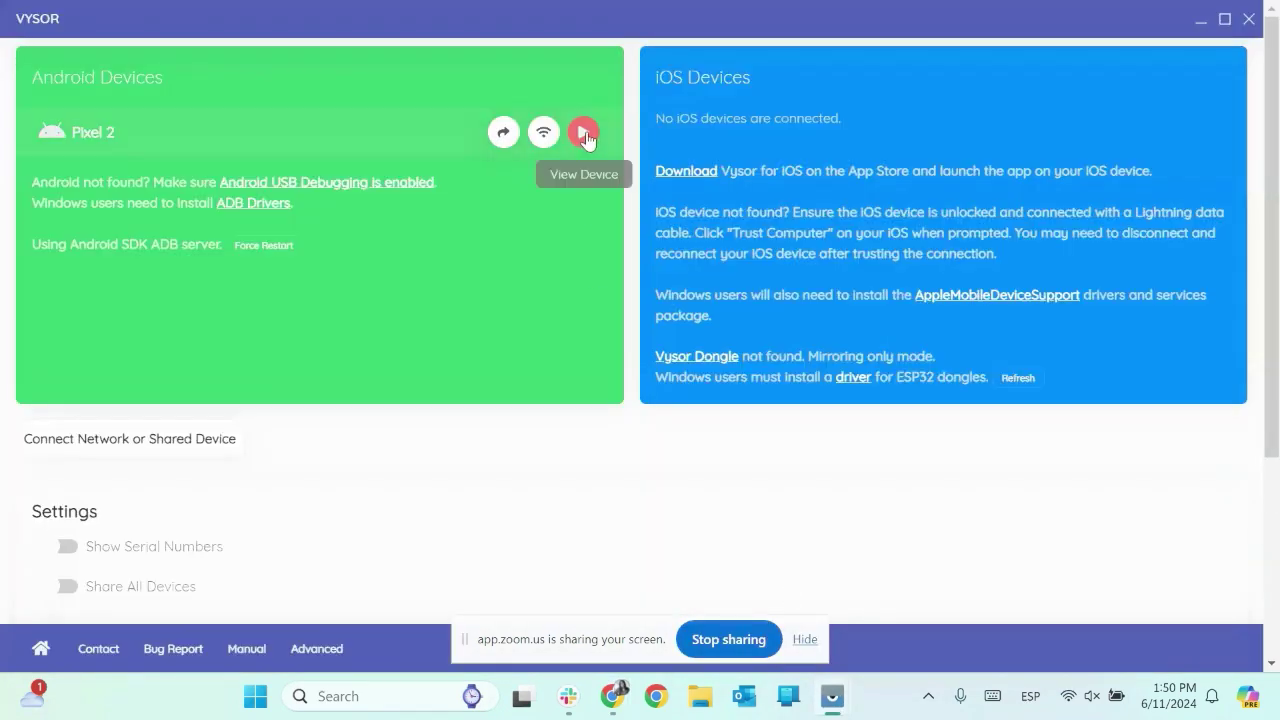
pyautogui.click(583, 132)
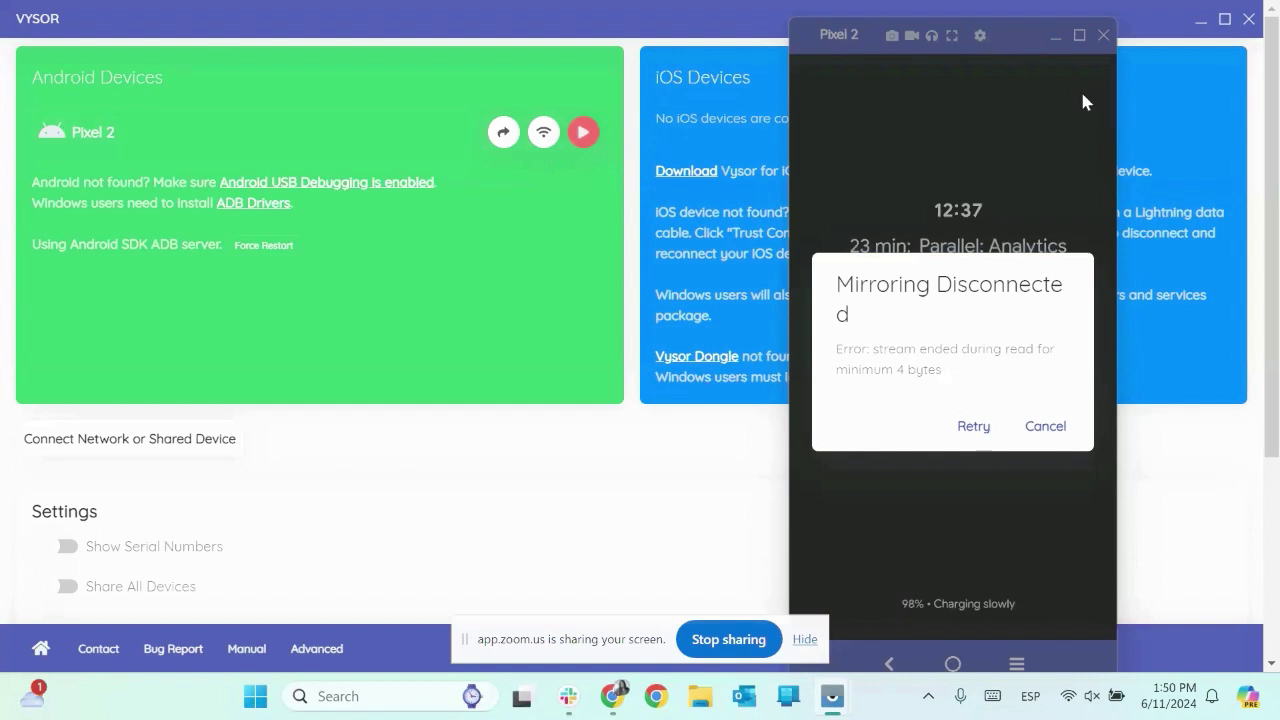
pyautogui.click(977, 427)
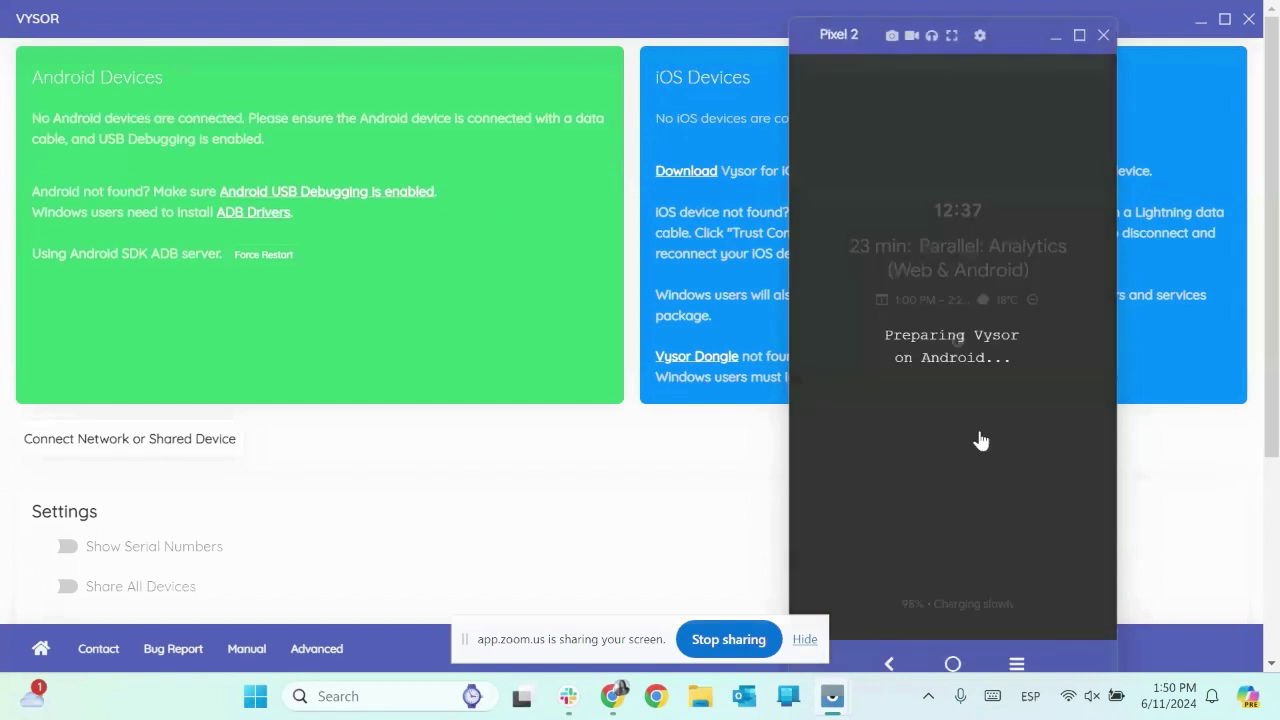
pyautogui.click(1201, 22)
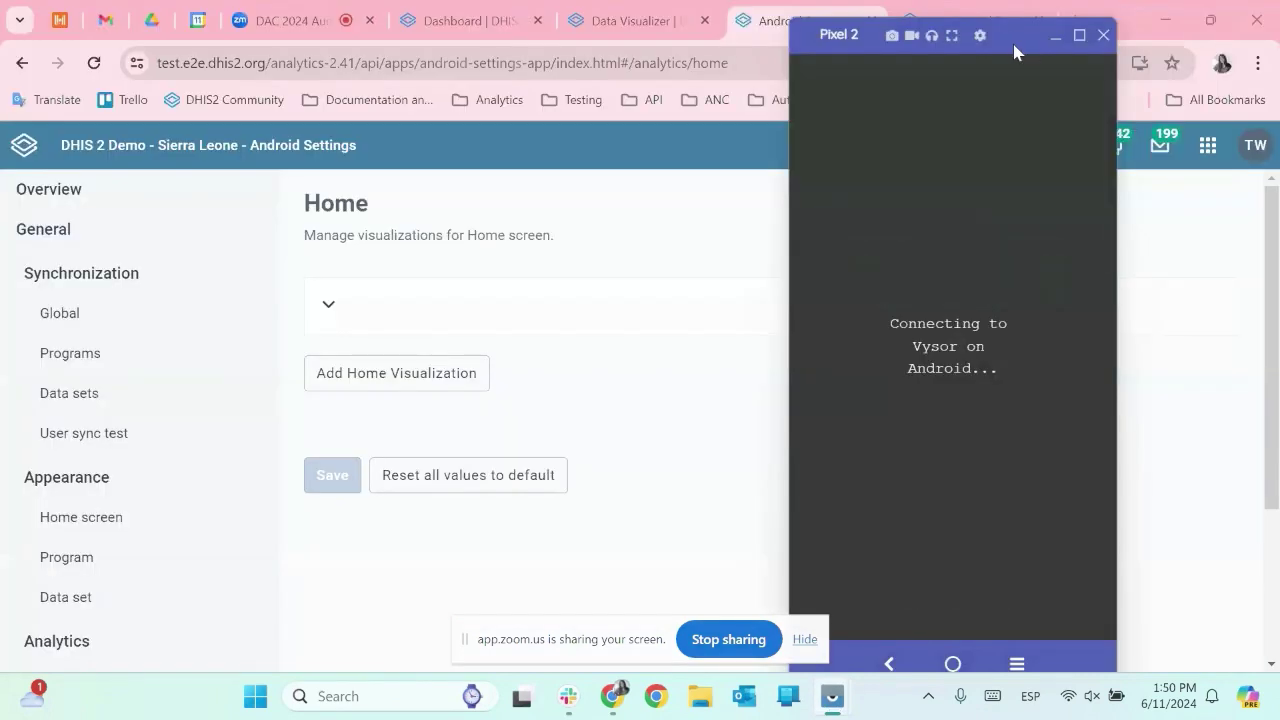
# Step: Sync the configuration from the settings of the DHIS2 Android app on the mirrored Pixel 2
pyautogui.click(849, 94)
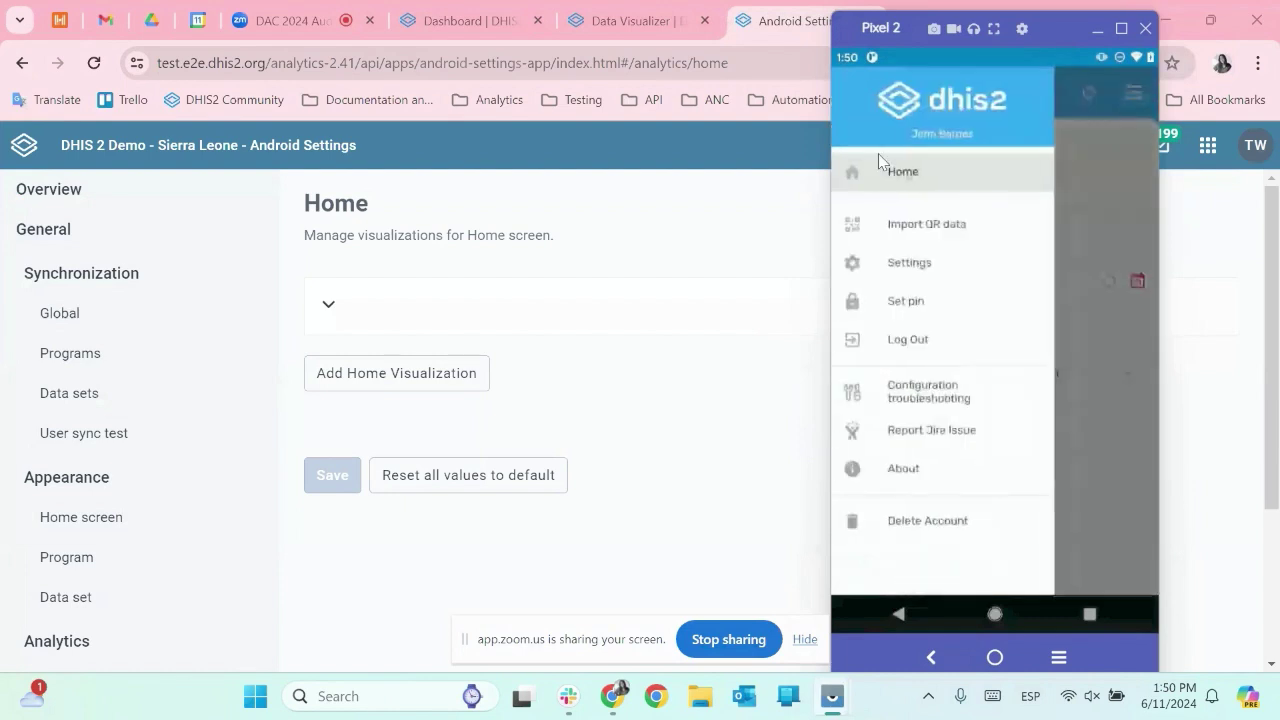
pyautogui.click(920, 266)
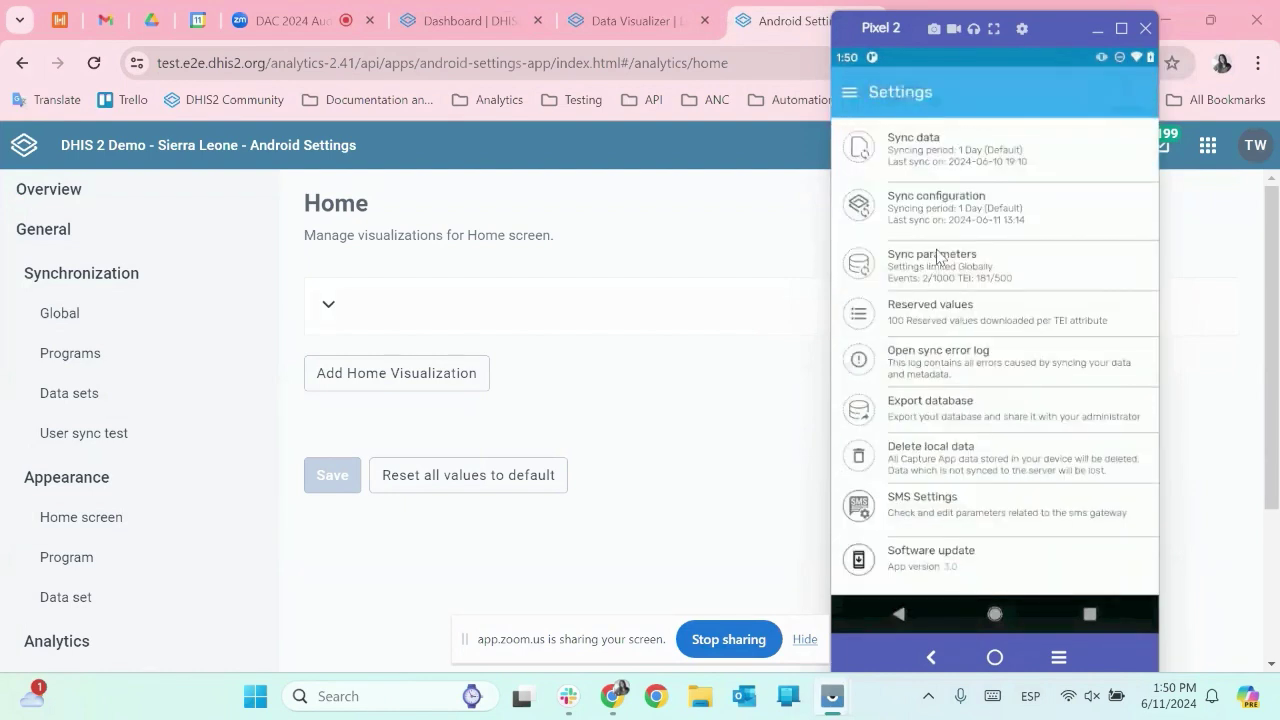
pyautogui.click(1020, 206)
pyautogui.click(1070, 280)
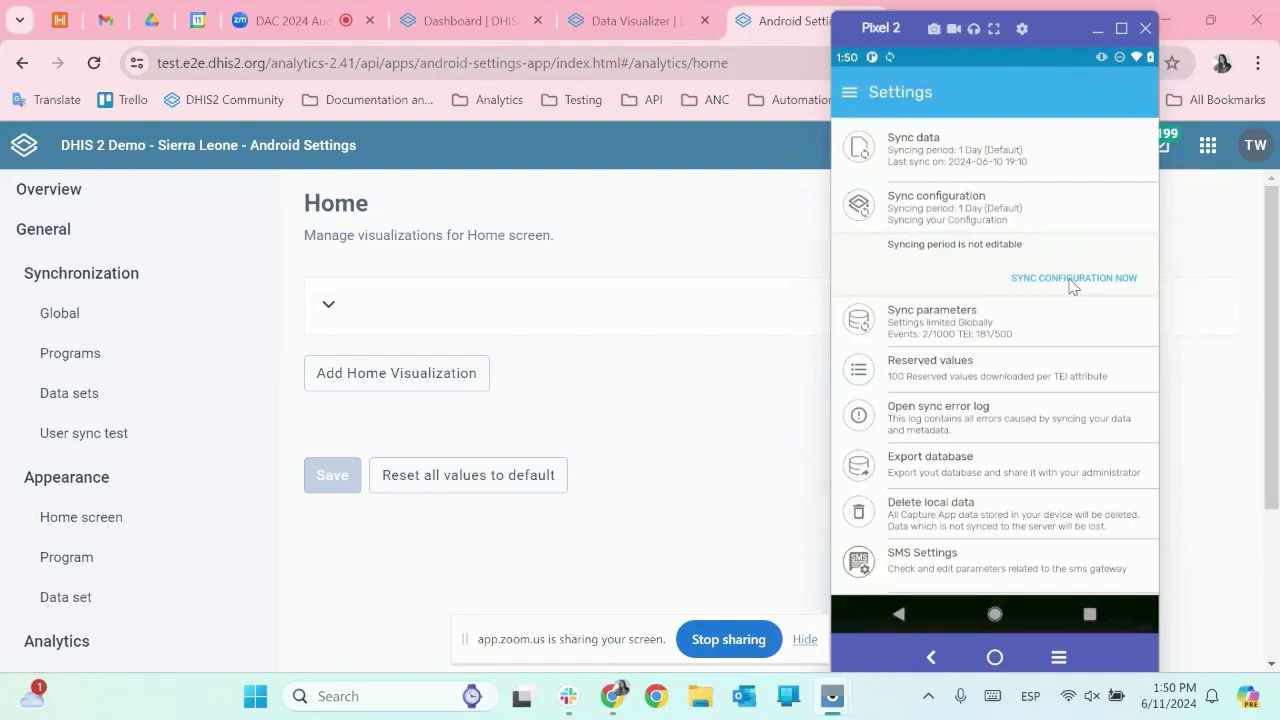
# Step: Return to the browser and open the Line Listing app in place of Android Settings
pyautogui.click(440, 172)
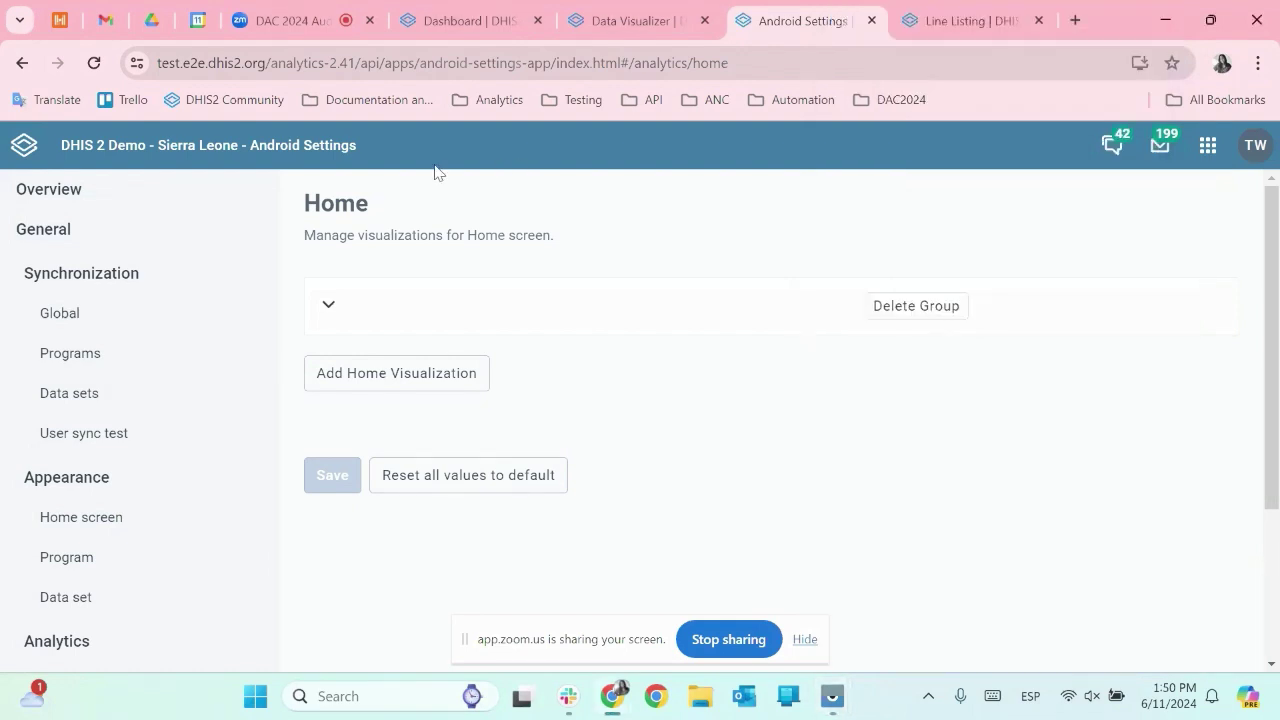
pyautogui.click(1208, 147)
pyautogui.scroll(-1, 1058, 341)
pyautogui.scroll(1, 1058, 341)
pyautogui.click(1136, 312)
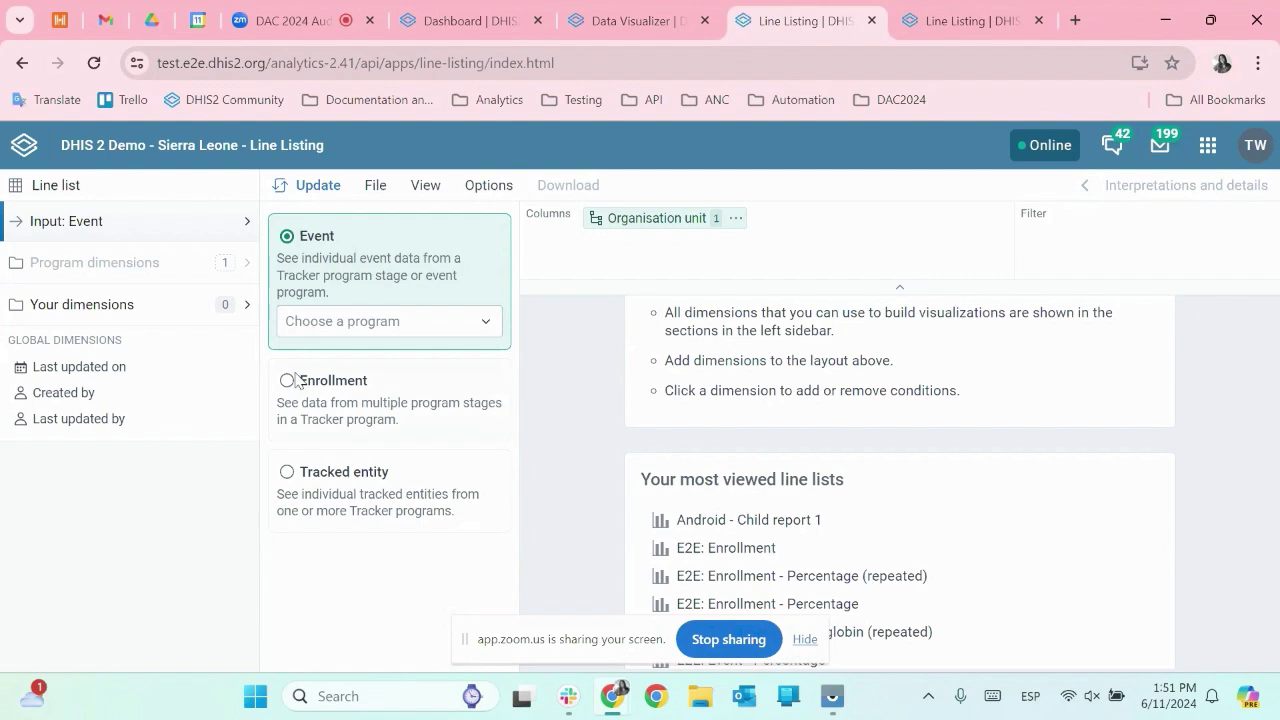
# Step: Set the line list's event input to the TB visit stage of the TB program and update the table
pyautogui.click(418, 321)
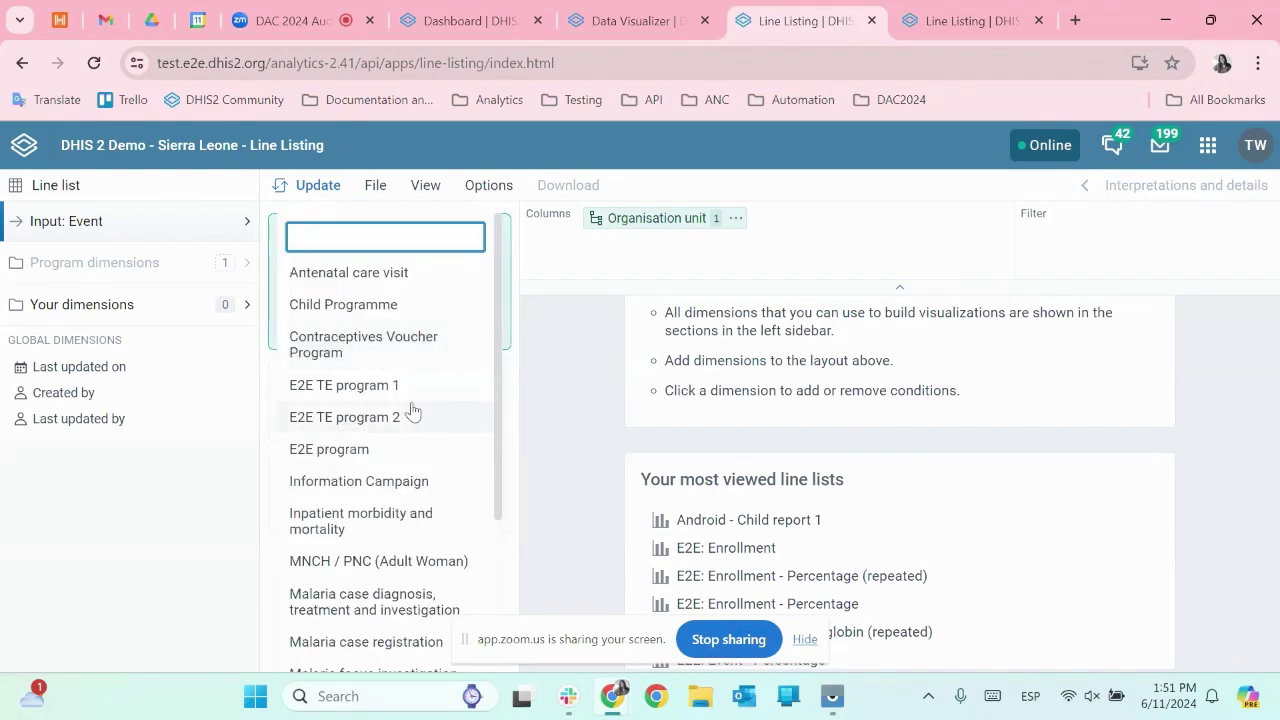
pyautogui.write('tb')
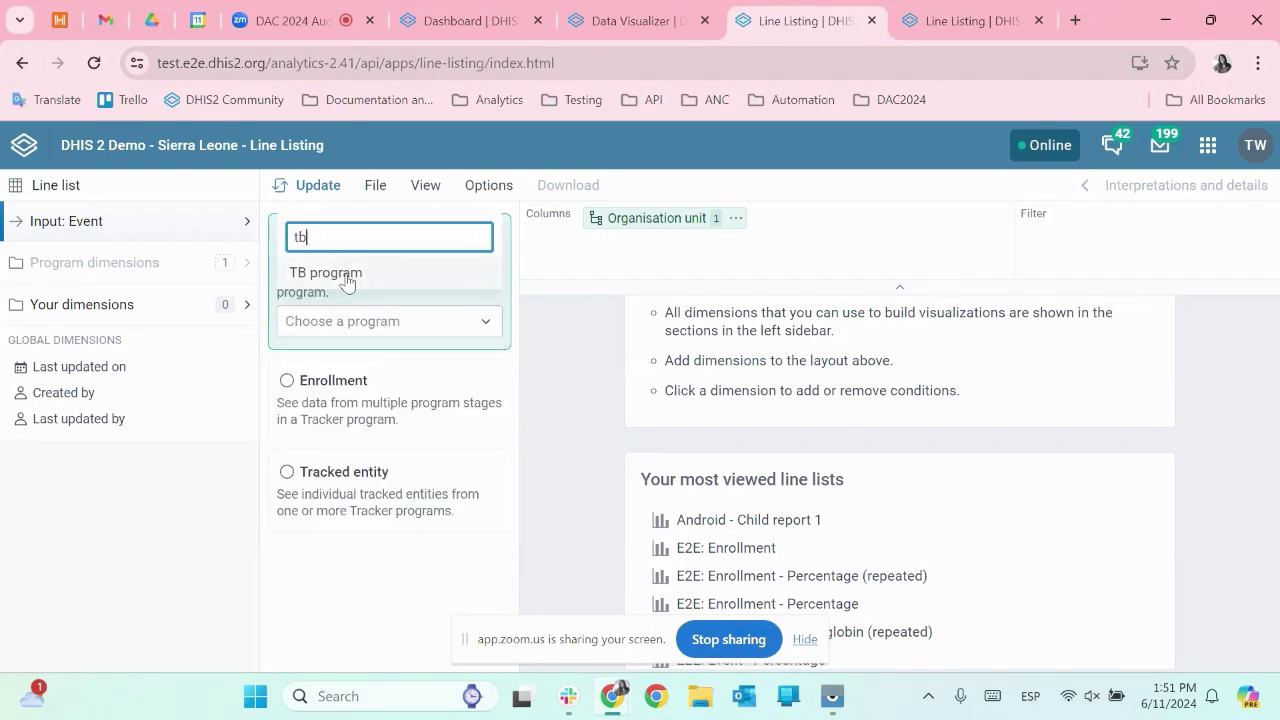
pyautogui.click(330, 272)
pyautogui.click(400, 377)
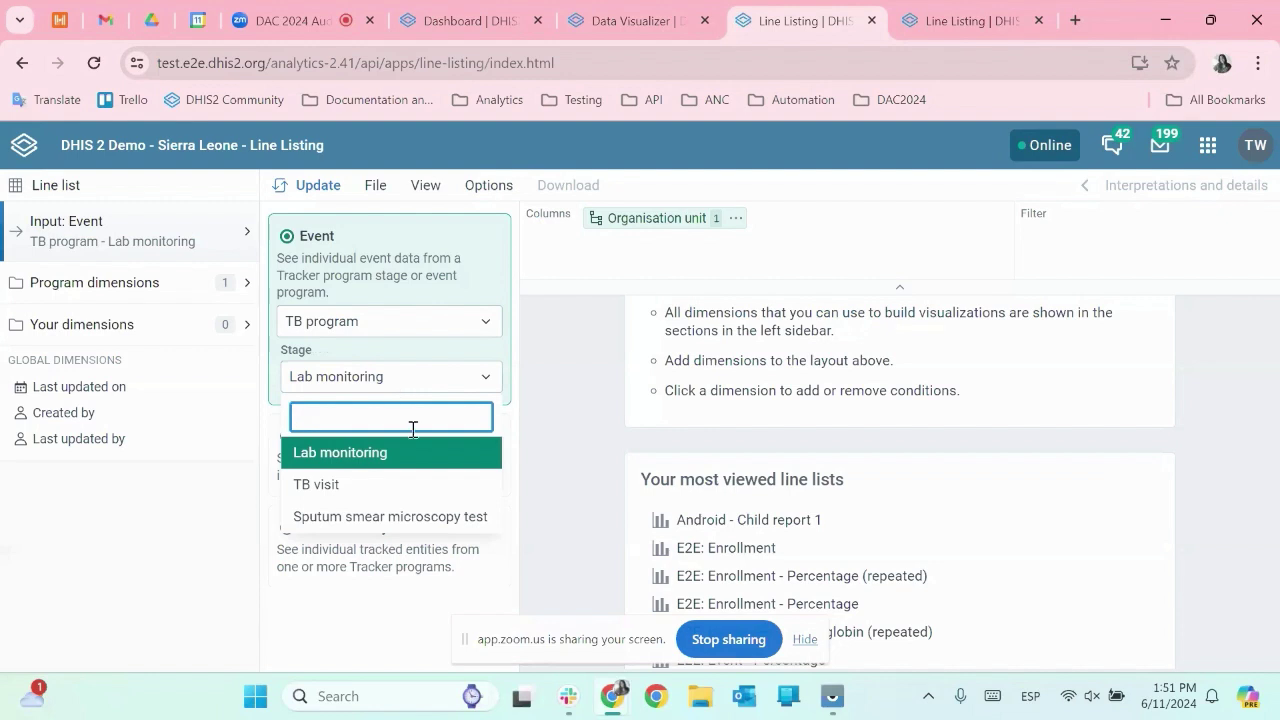
pyautogui.click(428, 484)
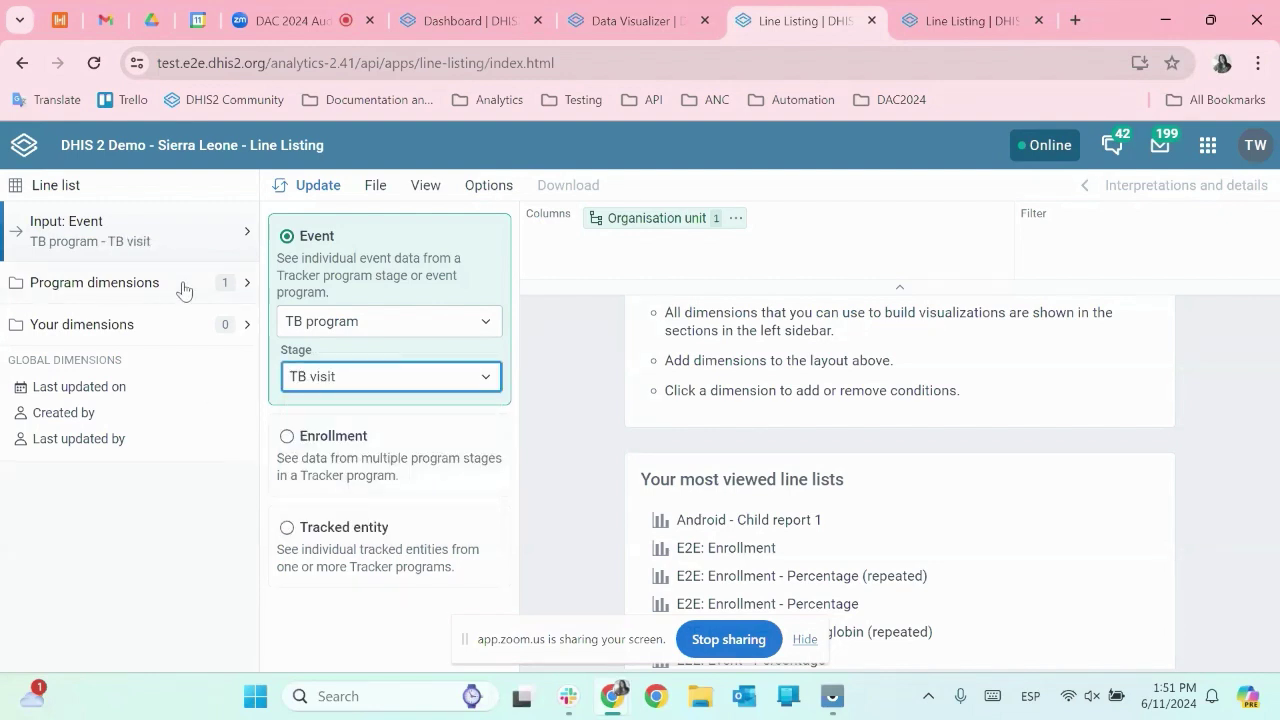
pyautogui.click(290, 185)
# Step: Move Organisation unit from the columns to the filter and limit the program data dimensions to the Program attribute type
pyautogui.click(137, 283)
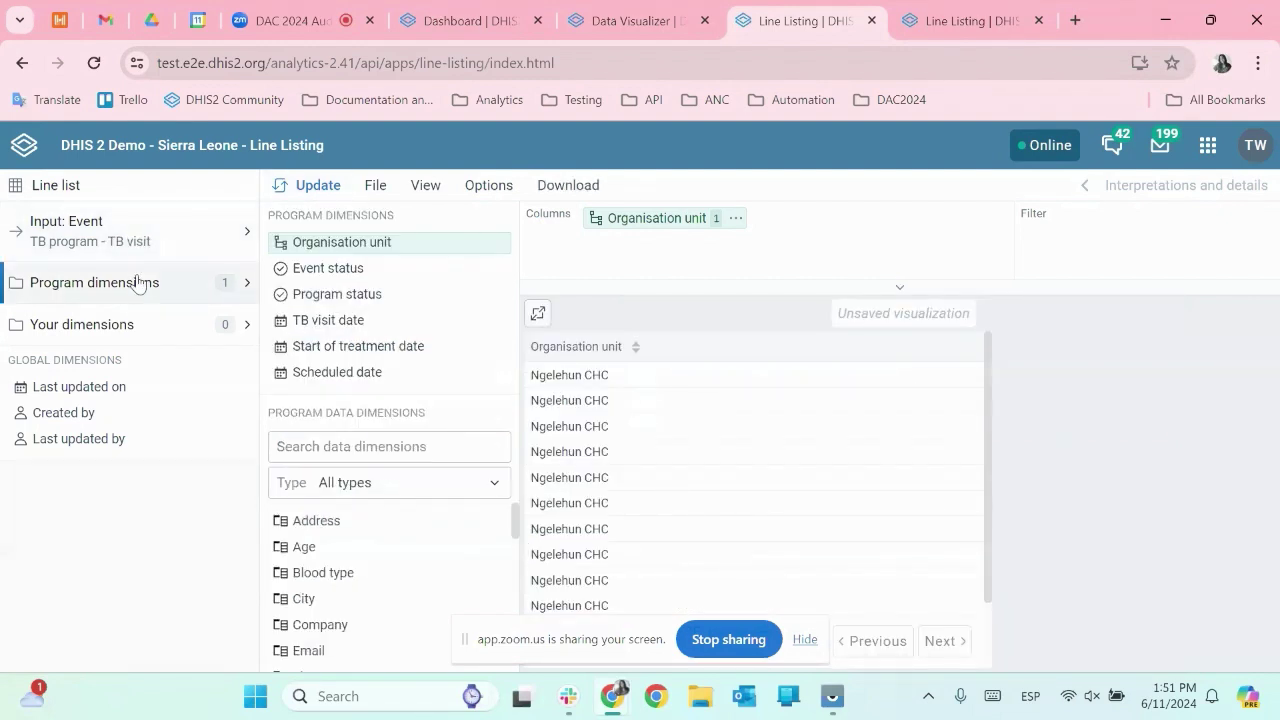
pyautogui.moveTo(631, 230); pyautogui.dragTo(1105, 249)
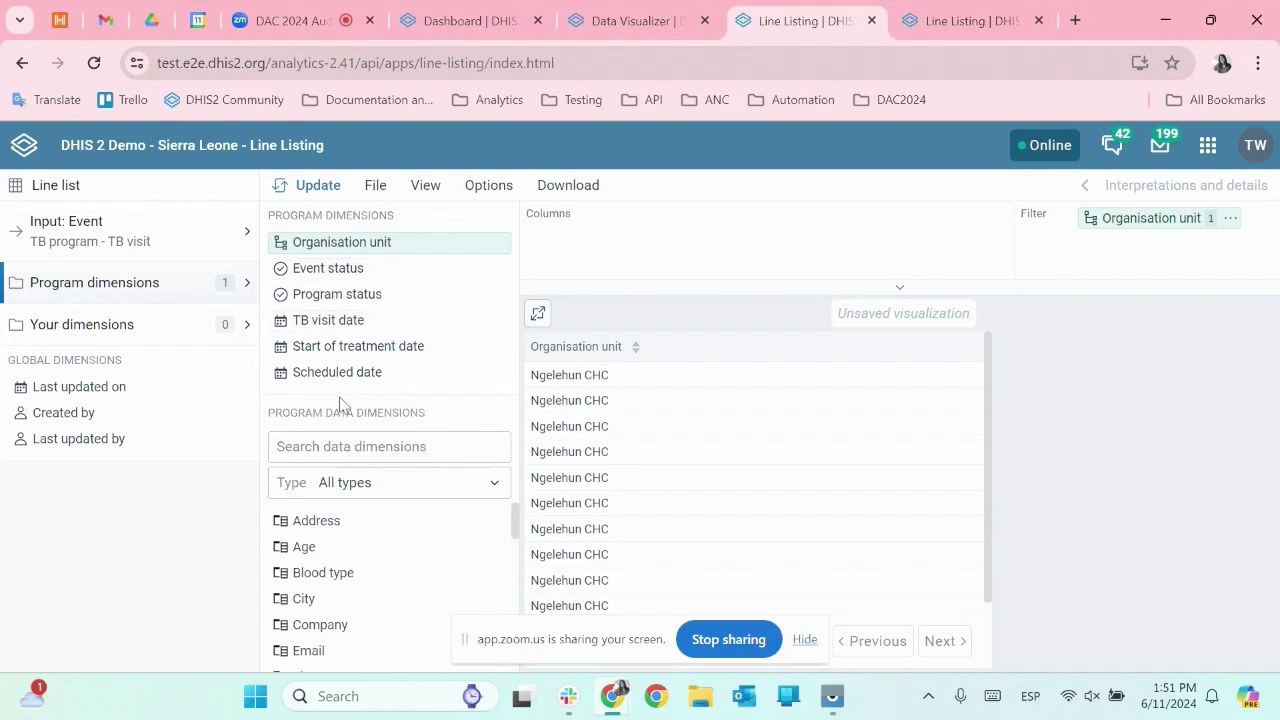
pyautogui.click(400, 490)
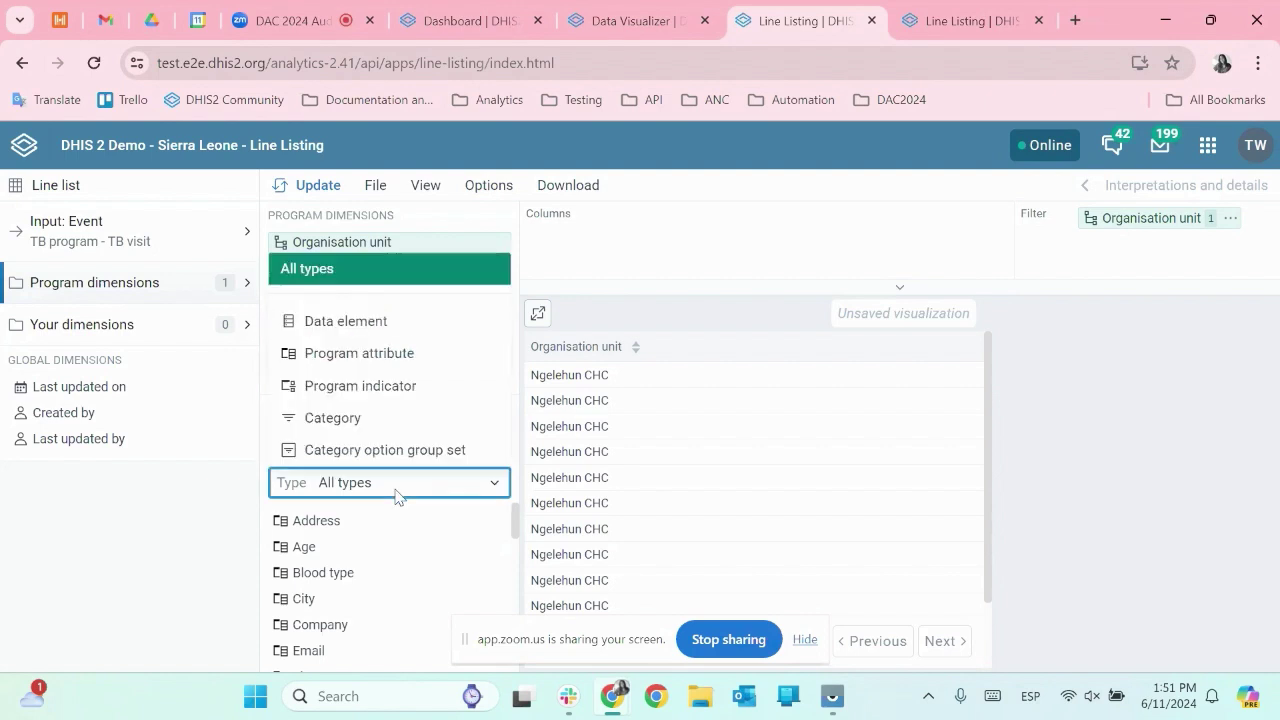
pyautogui.click(389, 385)
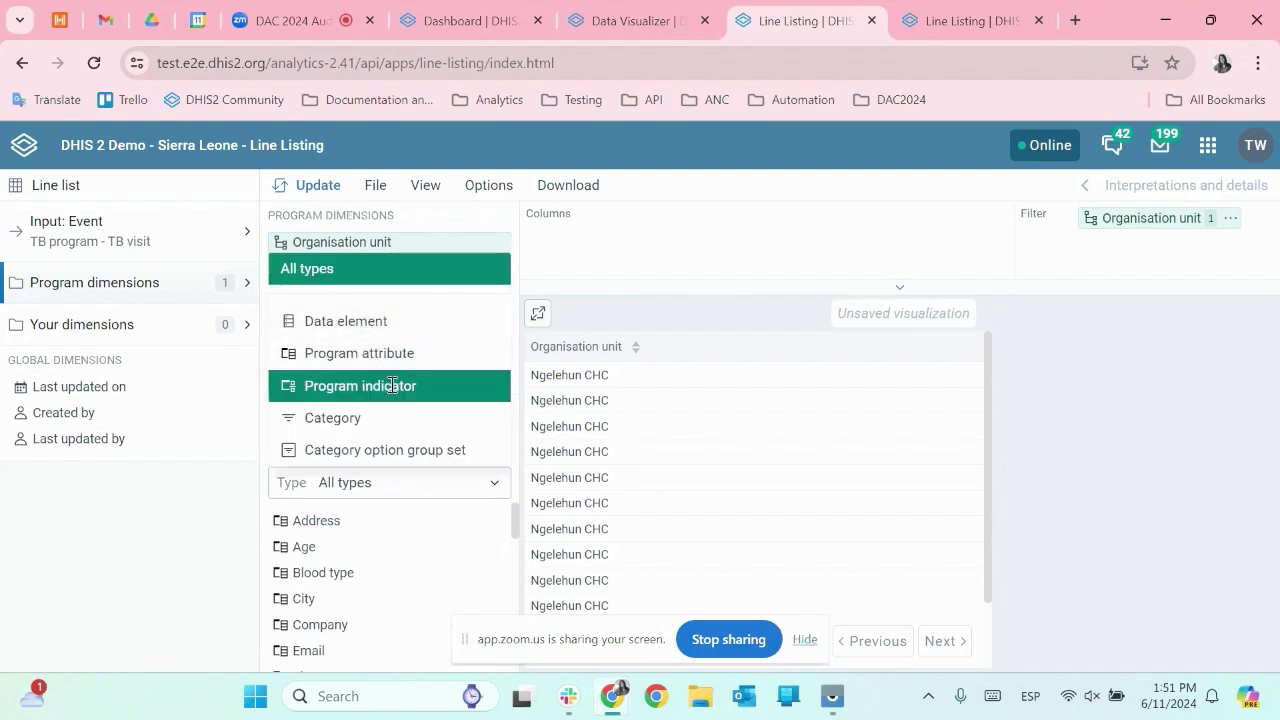
pyautogui.click(420, 492)
pyautogui.click(438, 482)
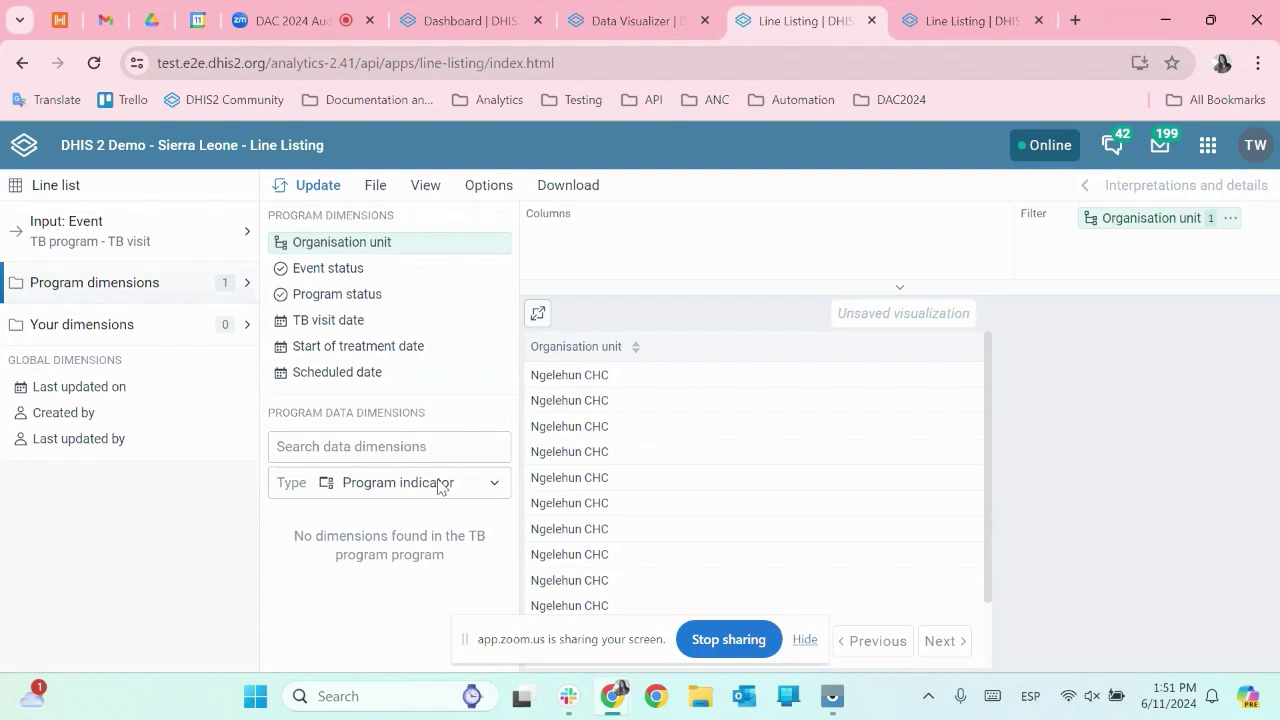
pyautogui.click(438, 483)
pyautogui.click(398, 360)
# Step: Add the First name, Last name, Gender and Height in cm attributes as columns and update the line list
pyautogui.scroll(-4, 395, 568)
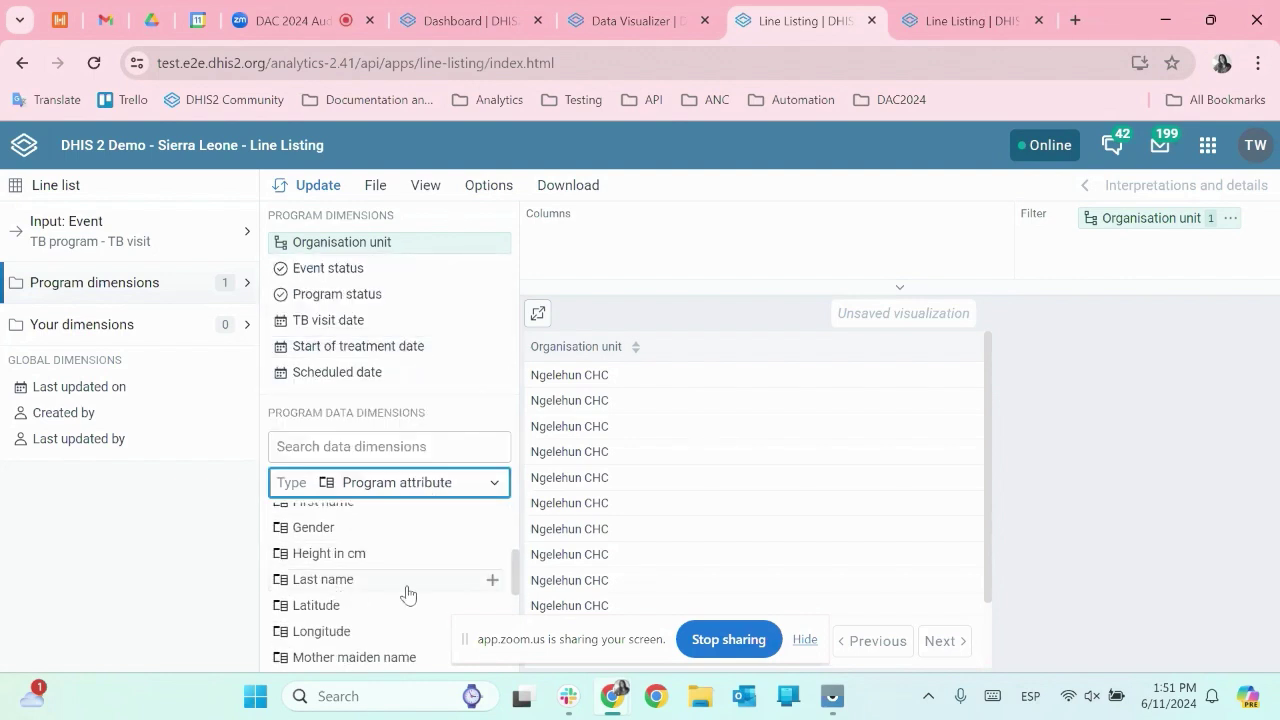
pyautogui.scroll(2, 405, 593)
pyautogui.click(491, 580)
pyautogui.scroll(-2, 352, 614)
pyautogui.click(491, 594)
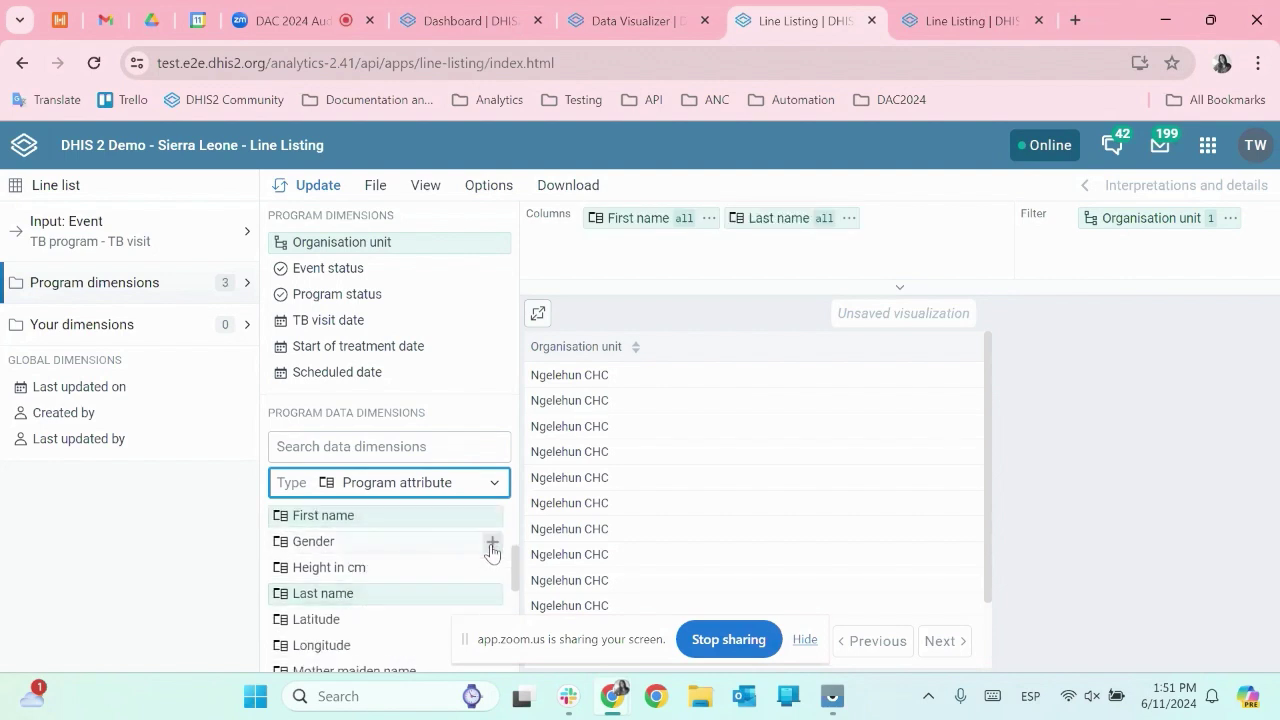
pyautogui.click(491, 541)
pyautogui.click(491, 567)
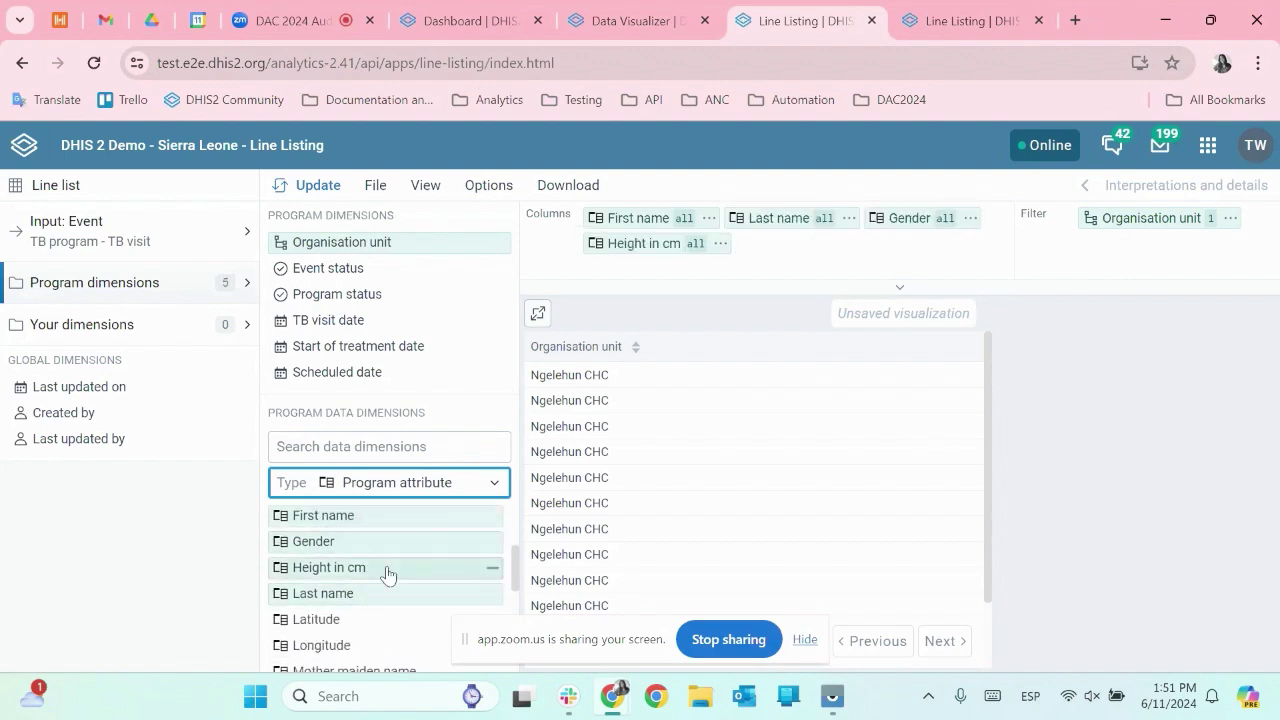
pyautogui.scroll(-1, 387, 574)
pyautogui.scroll(3, 387, 574)
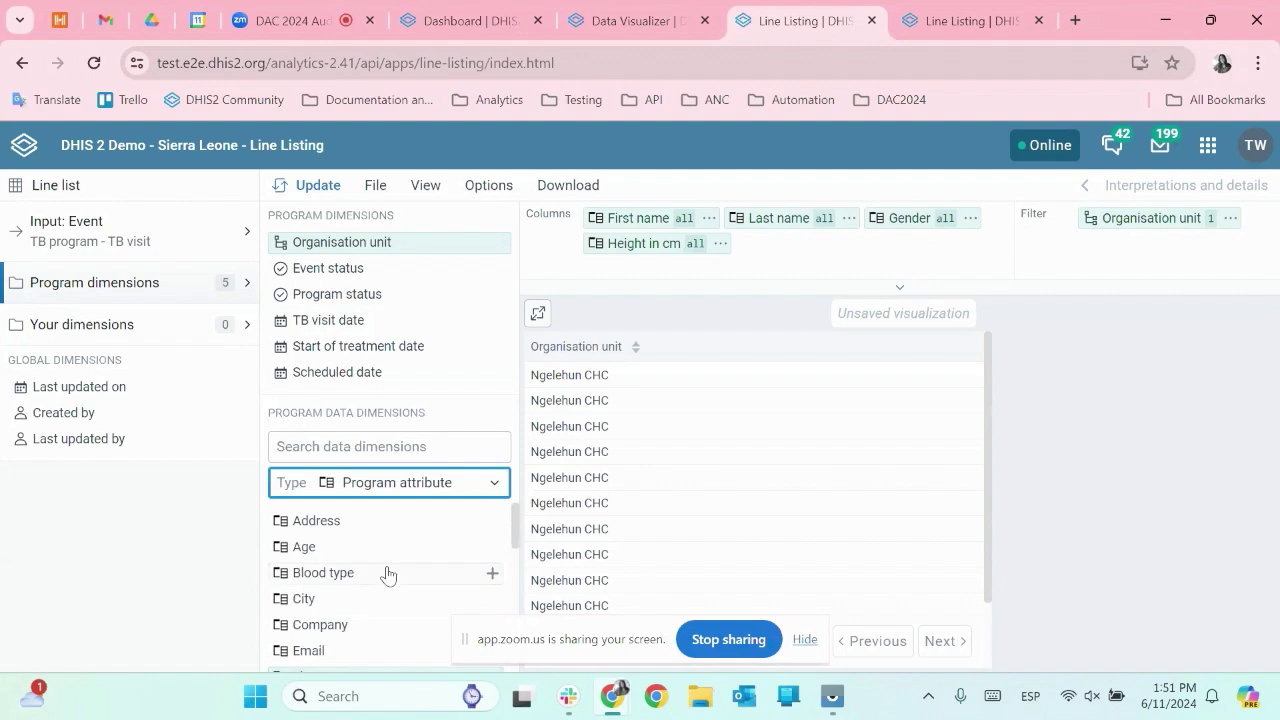
pyautogui.scroll(-4, 449, 574)
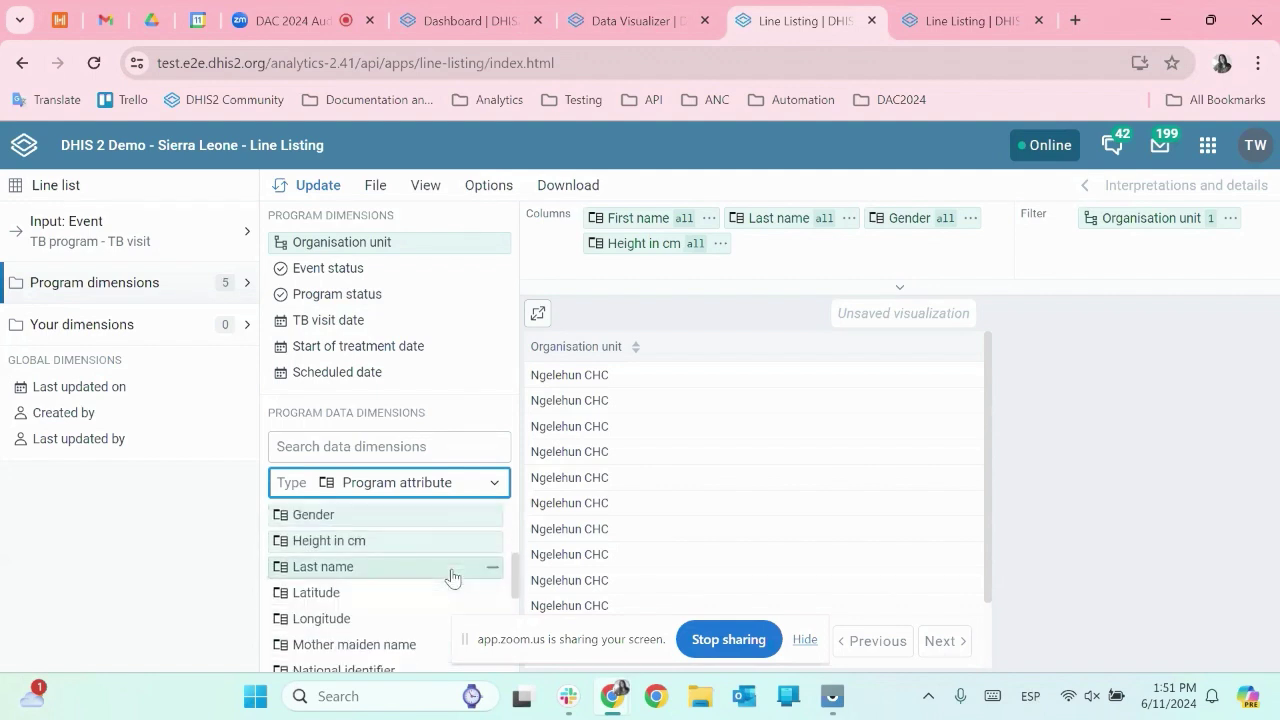
pyautogui.scroll(-1, 452, 577)
pyautogui.click(312, 186)
# Step: Add the data elements TB Case Definition, TB Disease Classification and TB HIV testing done as columns and update the line list
pyautogui.click(386, 482)
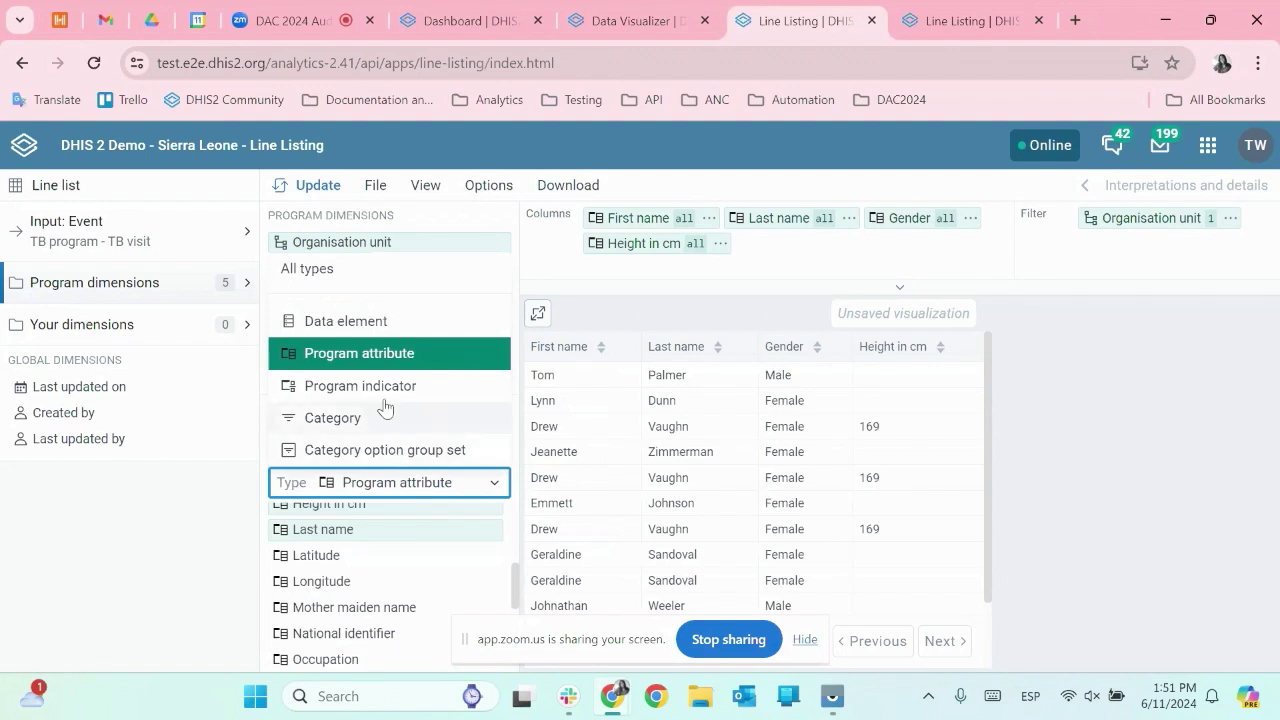
pyautogui.click(371, 321)
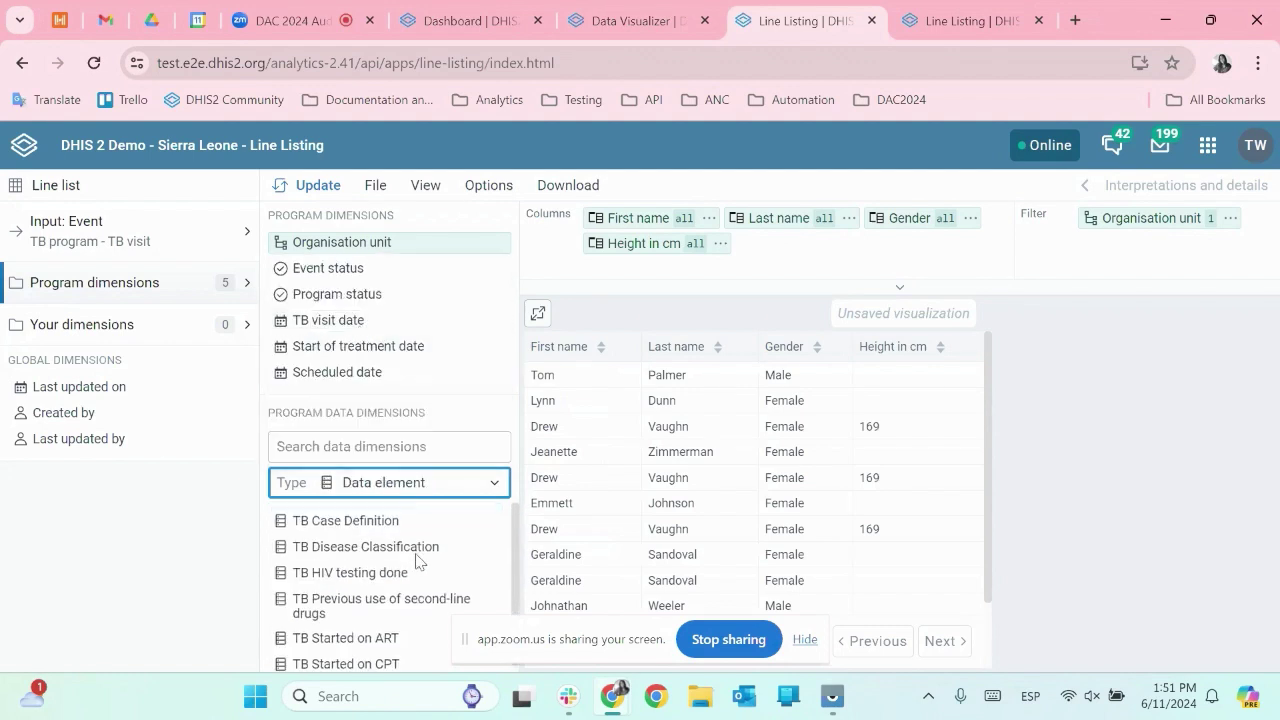
pyautogui.click(491, 521)
pyautogui.click(492, 547)
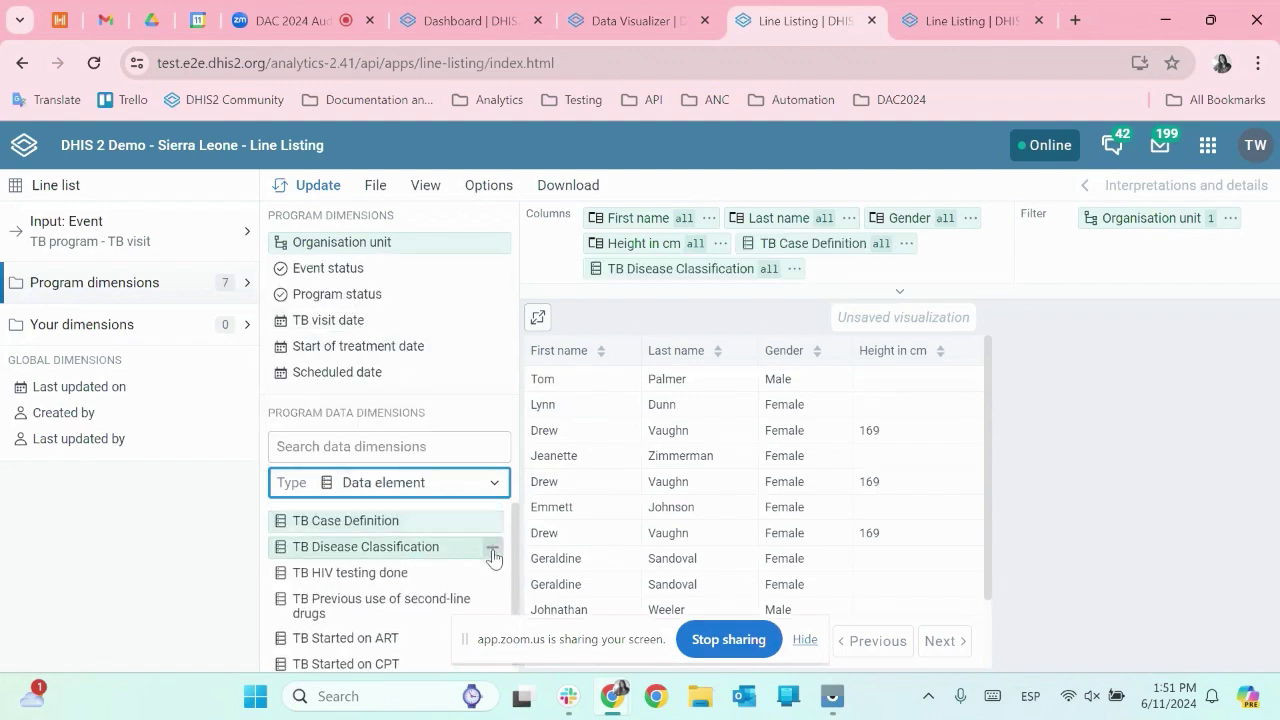
pyautogui.scroll(-1, 488, 575)
pyautogui.click(491, 566)
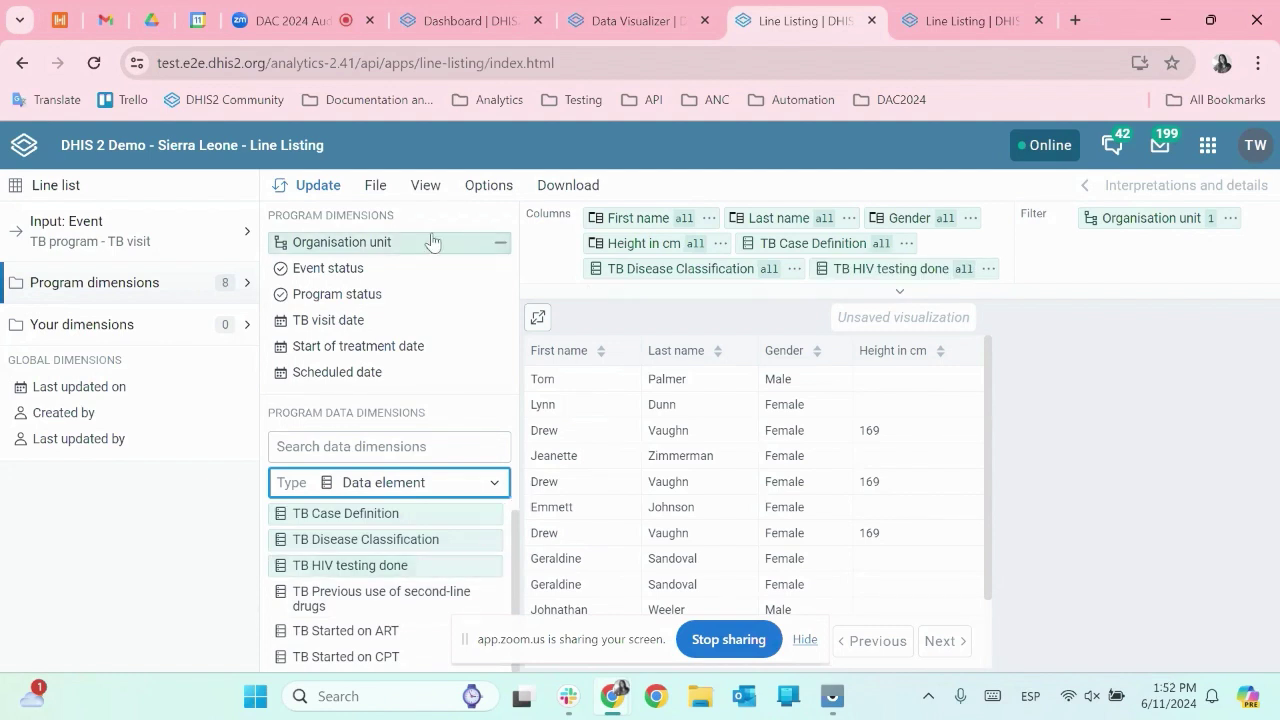
pyautogui.click(316, 186)
pyautogui.scroll(-2, 1012, 533)
pyautogui.scroll(2, 1012, 533)
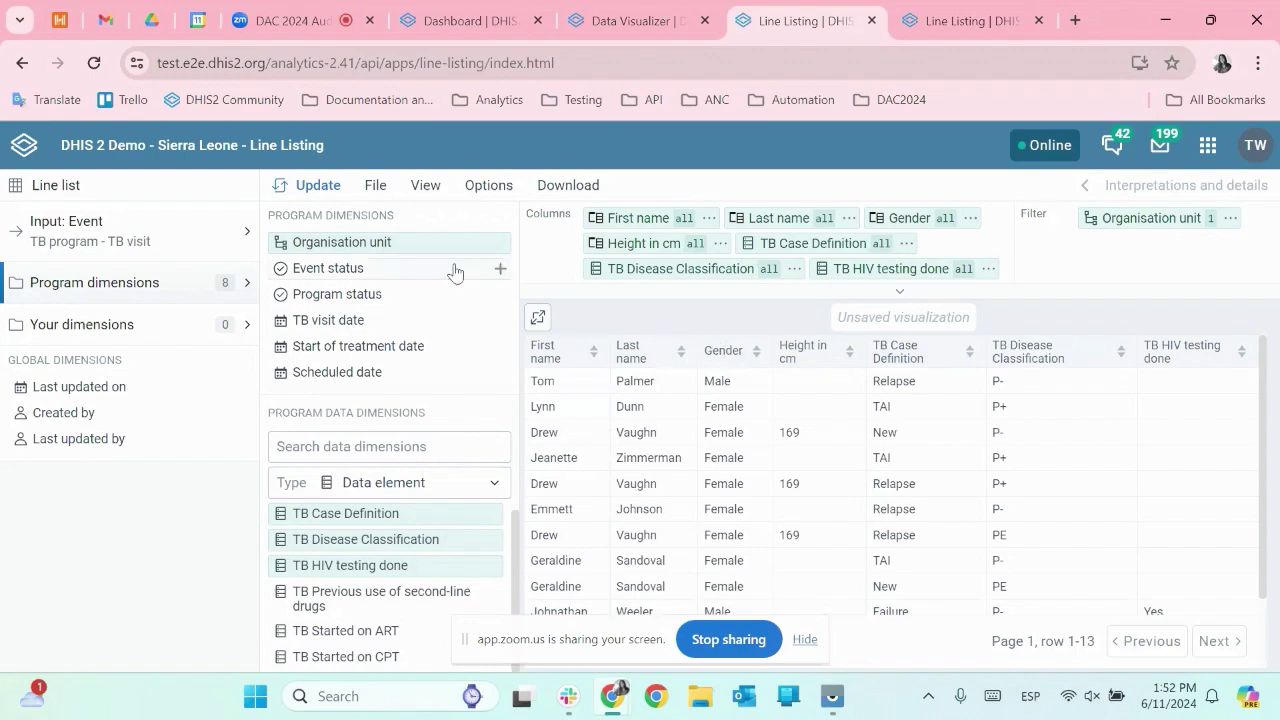
# Step: Save the line list under the name TB report
pyautogui.click(375, 186)
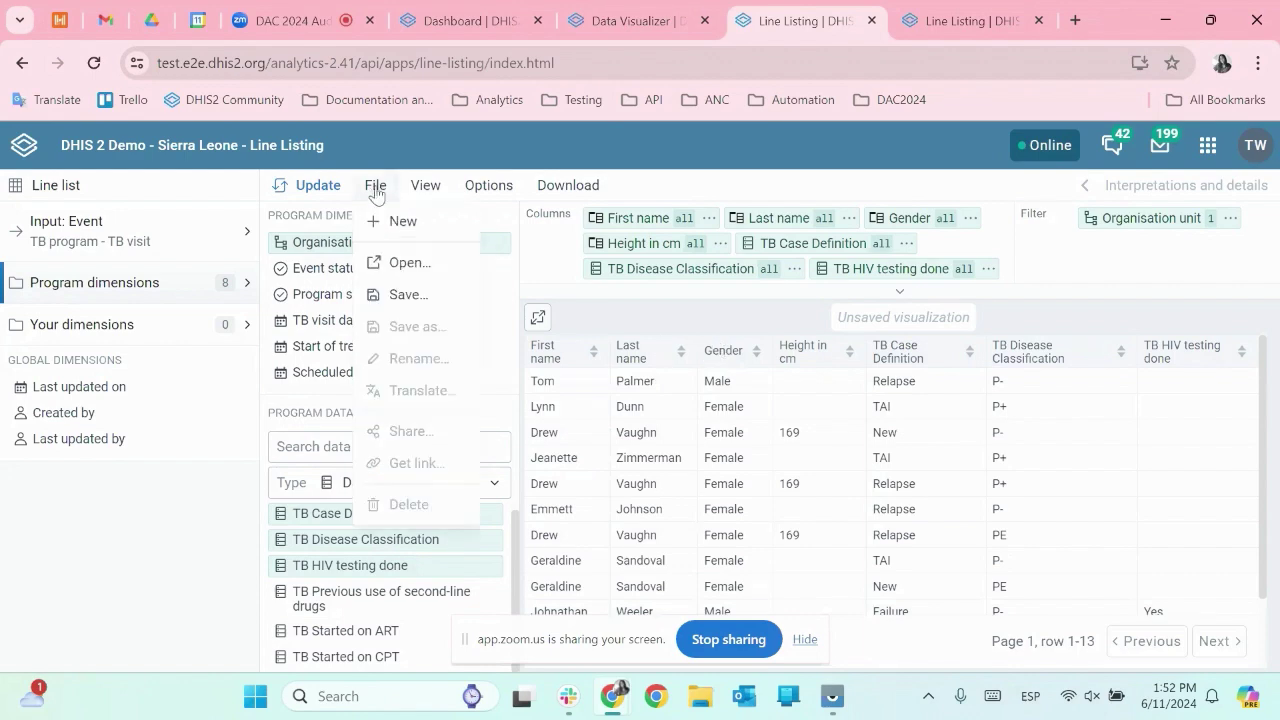
pyautogui.click(420, 295)
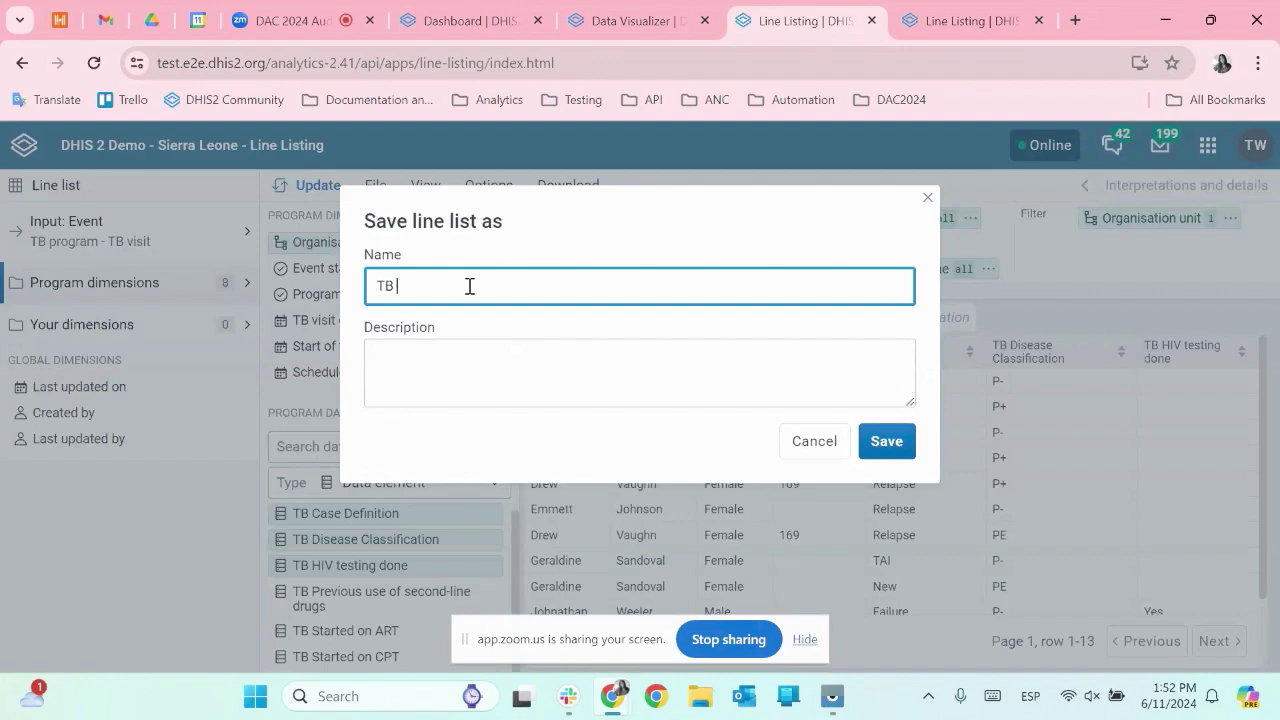
pyautogui.click(887, 441)
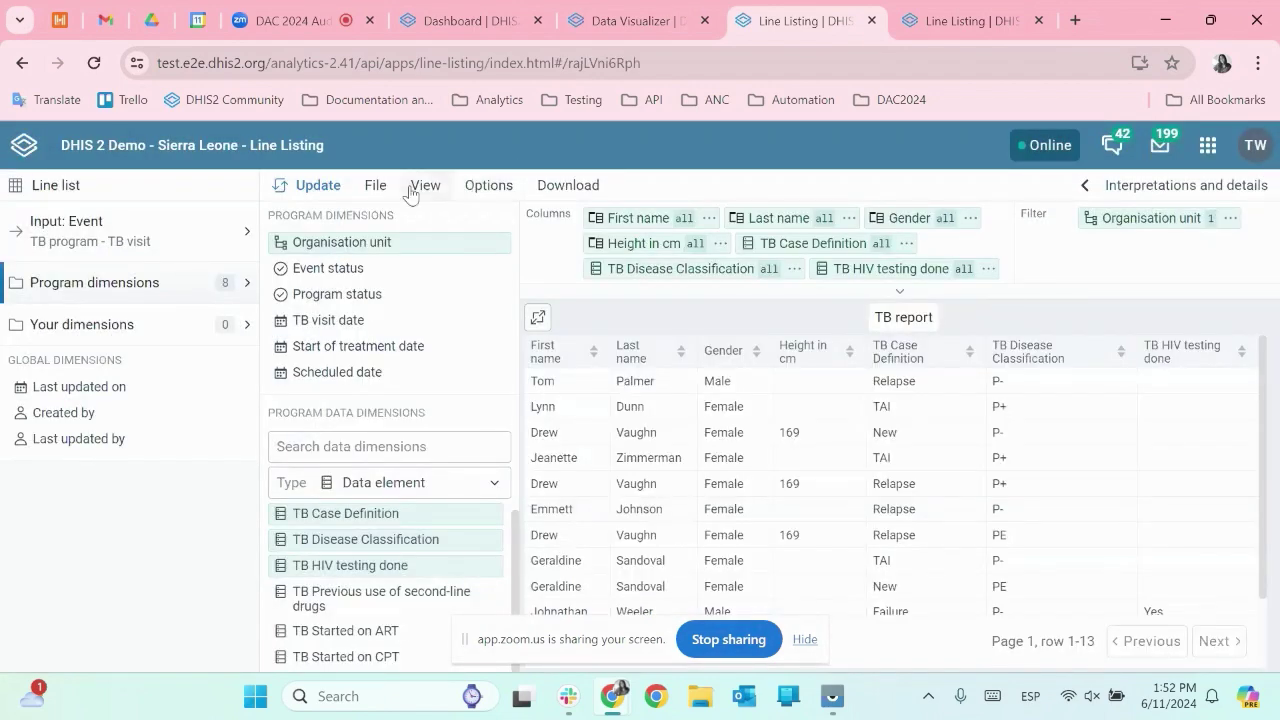
# Step: Share the TB report with all users, giving them View only metadata access
pyautogui.click(374, 190)
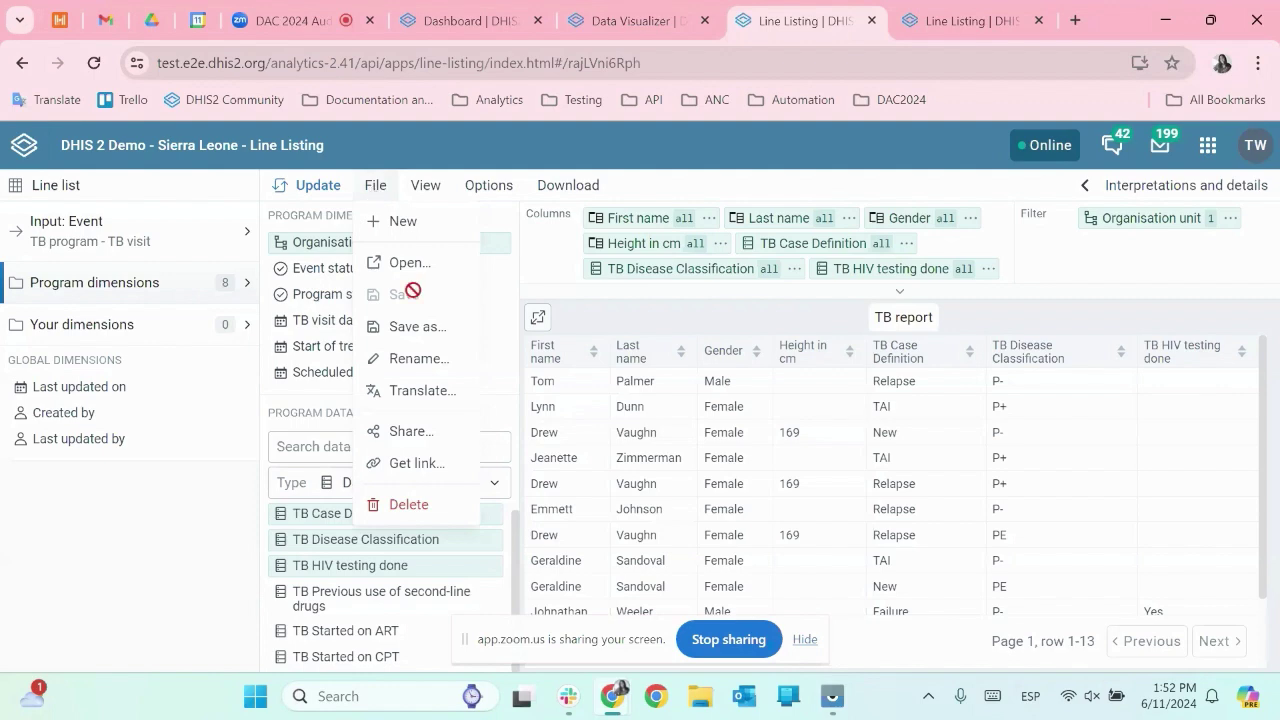
pyautogui.click(408, 431)
pyautogui.click(935, 497)
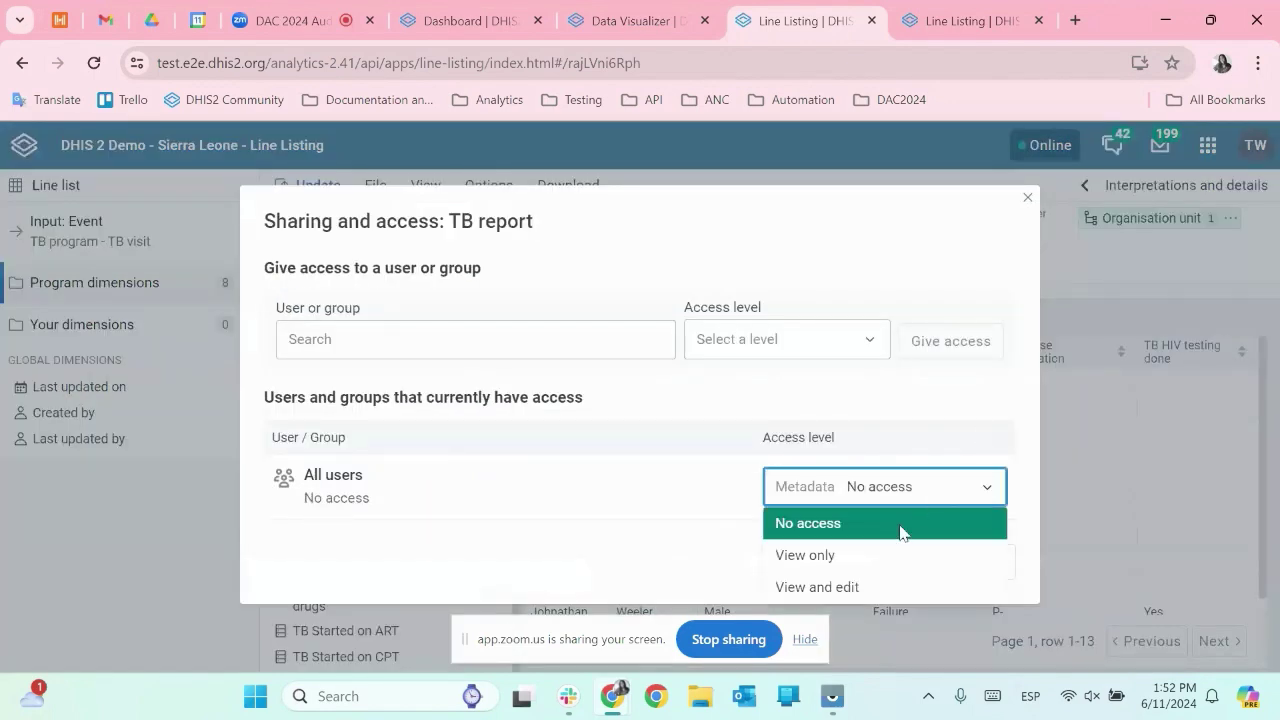
pyautogui.click(886, 558)
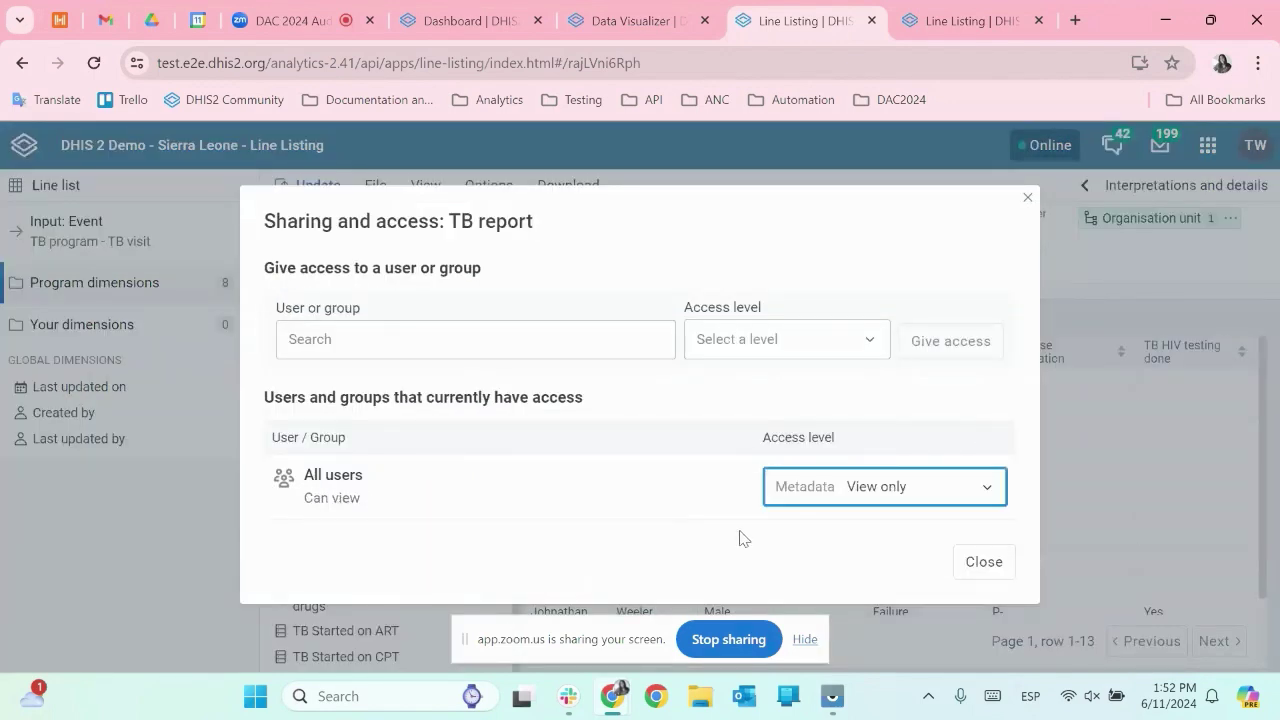
pyautogui.click(984, 561)
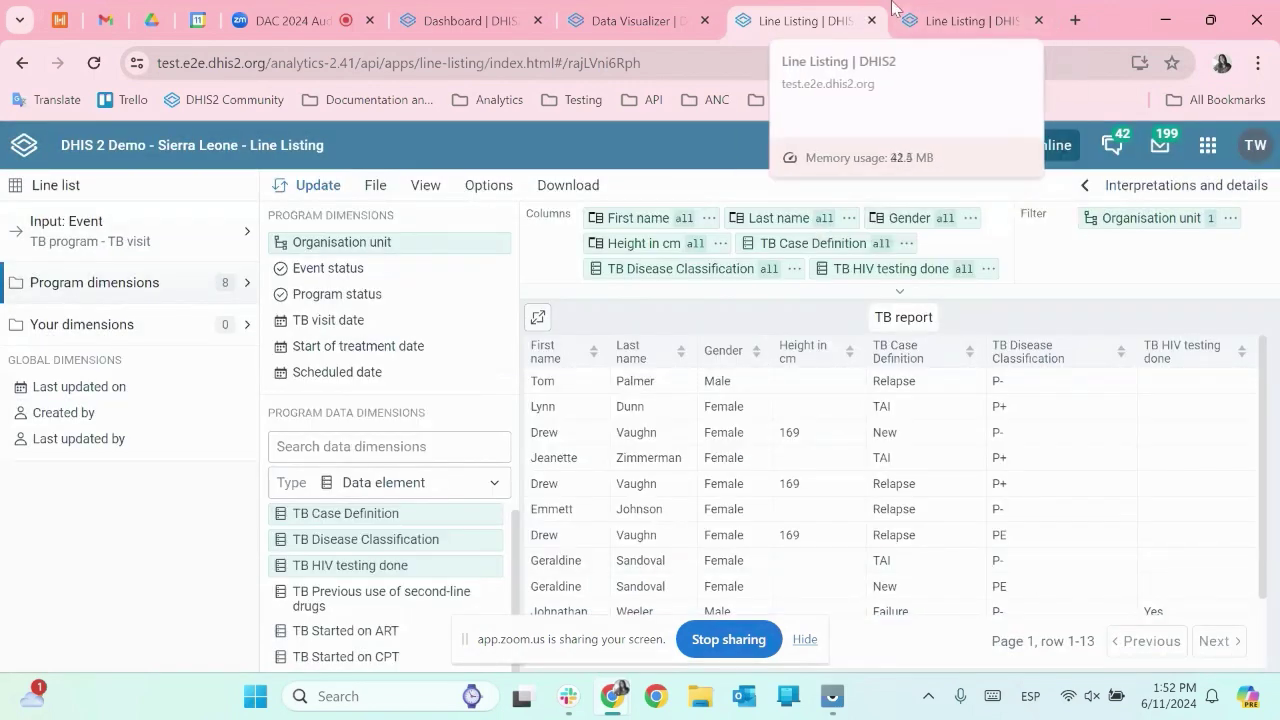
pyautogui.click(1003, 22)
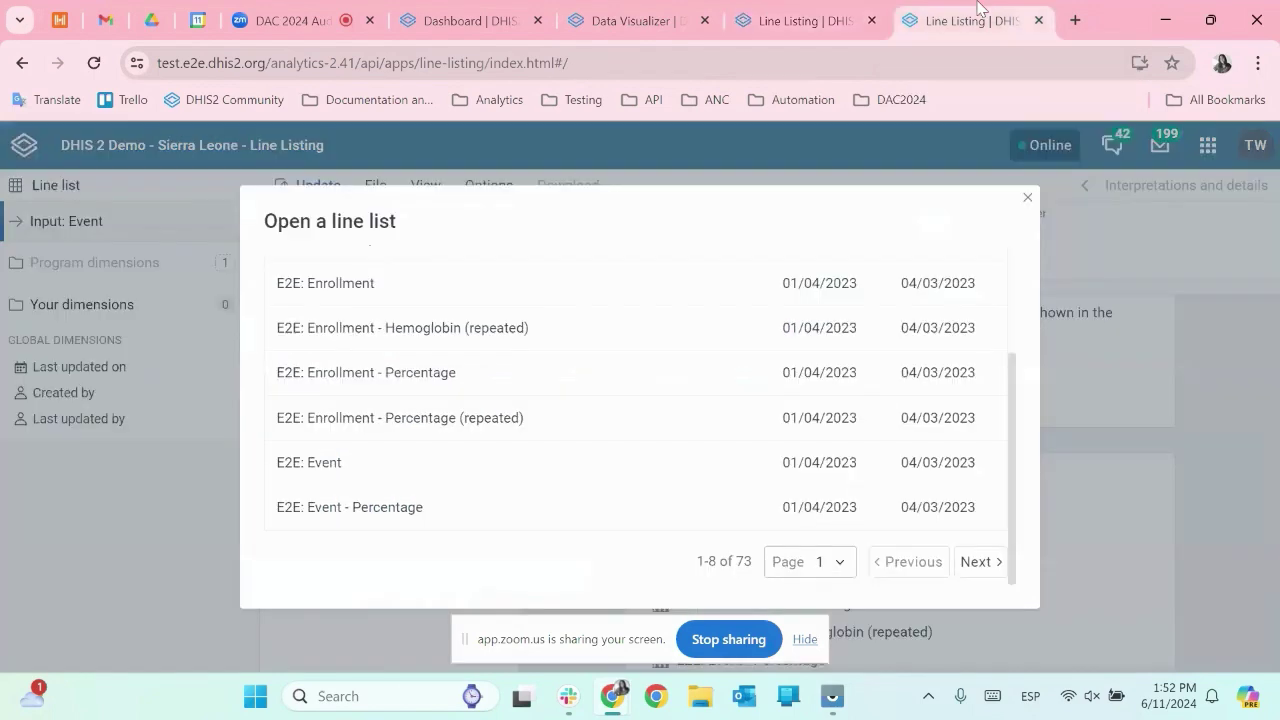
pyautogui.click(655, 22)
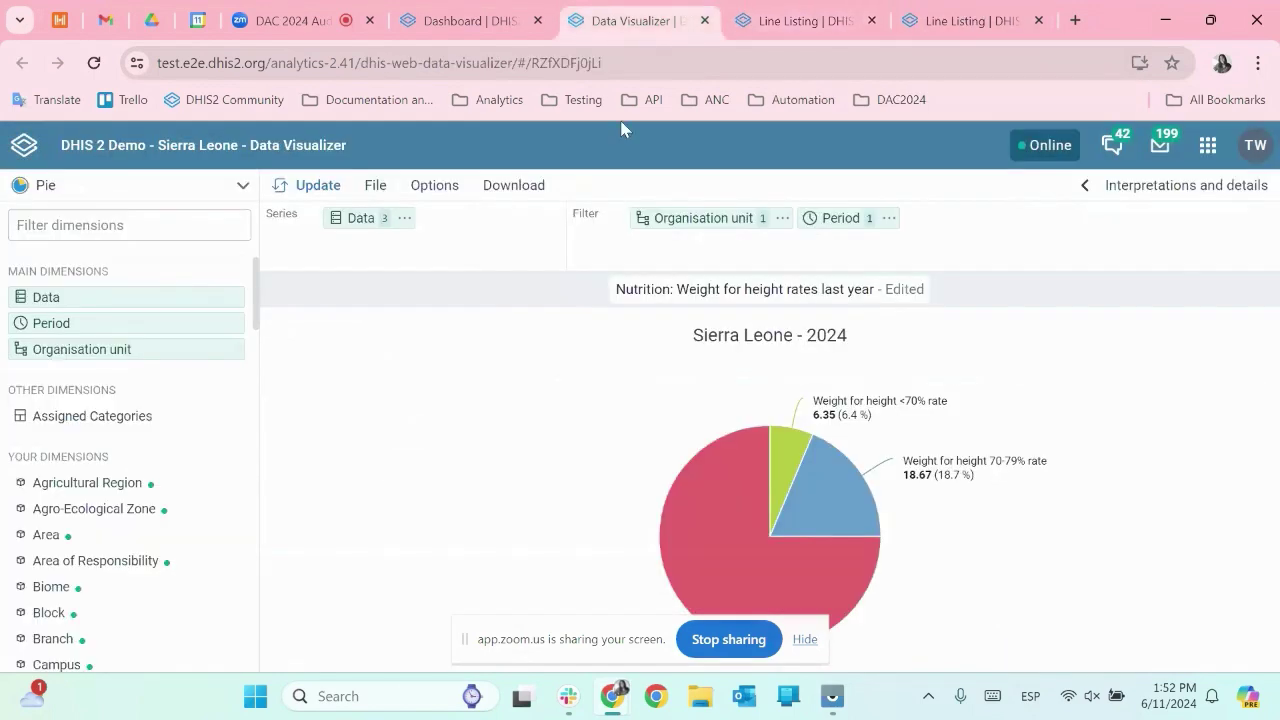
pyautogui.click(810, 22)
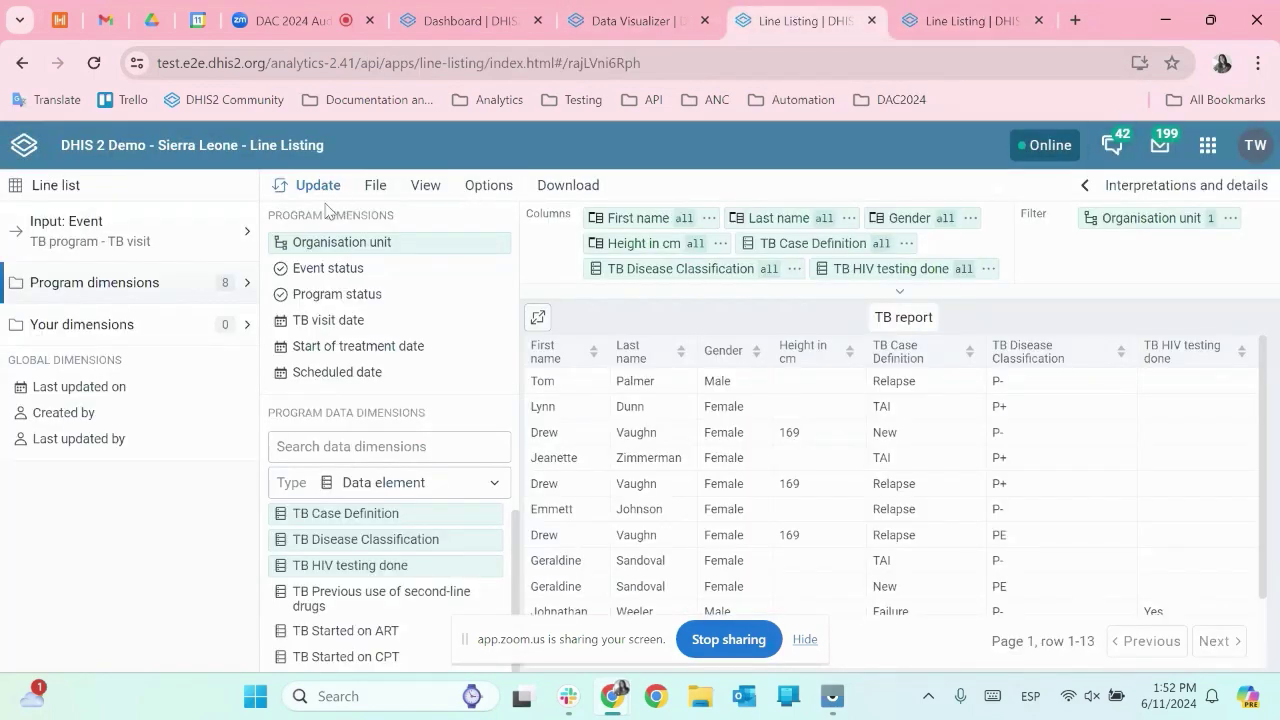
# Step: Switch from Line Listing to the Android Settings app and open its program analytics settings
pyautogui.click(1208, 145)
pyautogui.scroll(-6, 1066, 395)
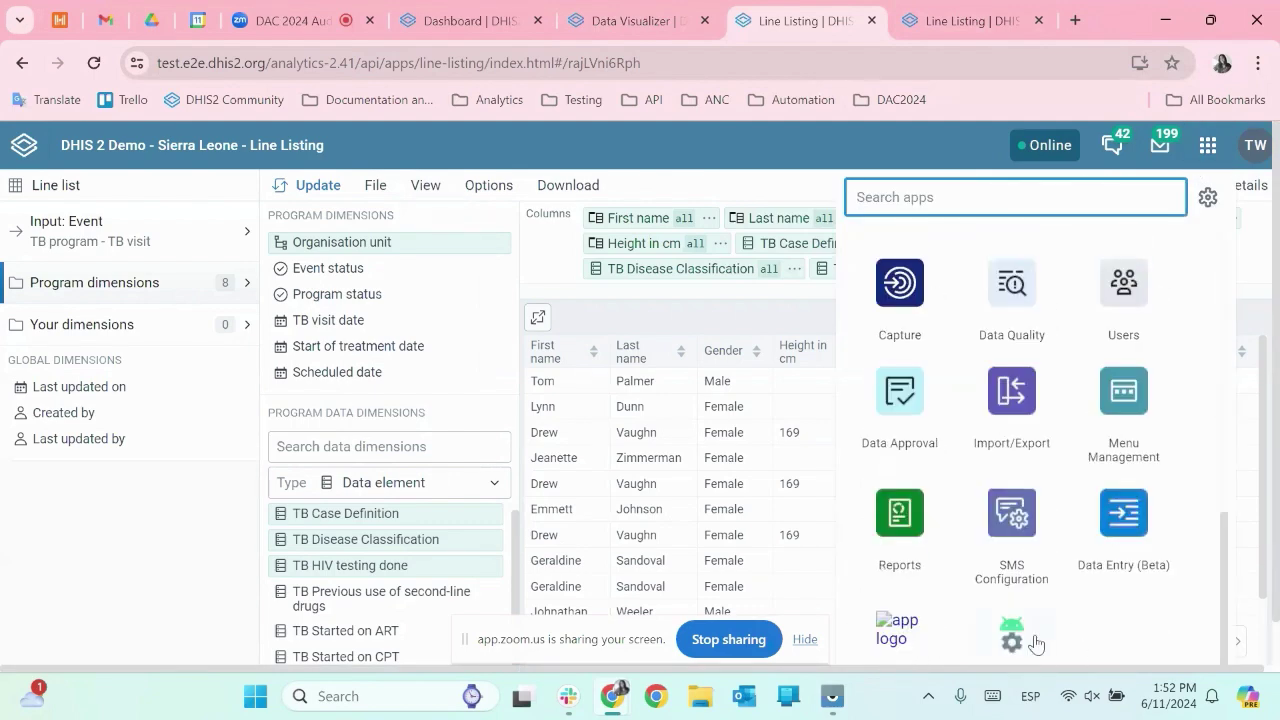
pyautogui.click(1036, 641)
pyautogui.scroll(-9, 177, 306)
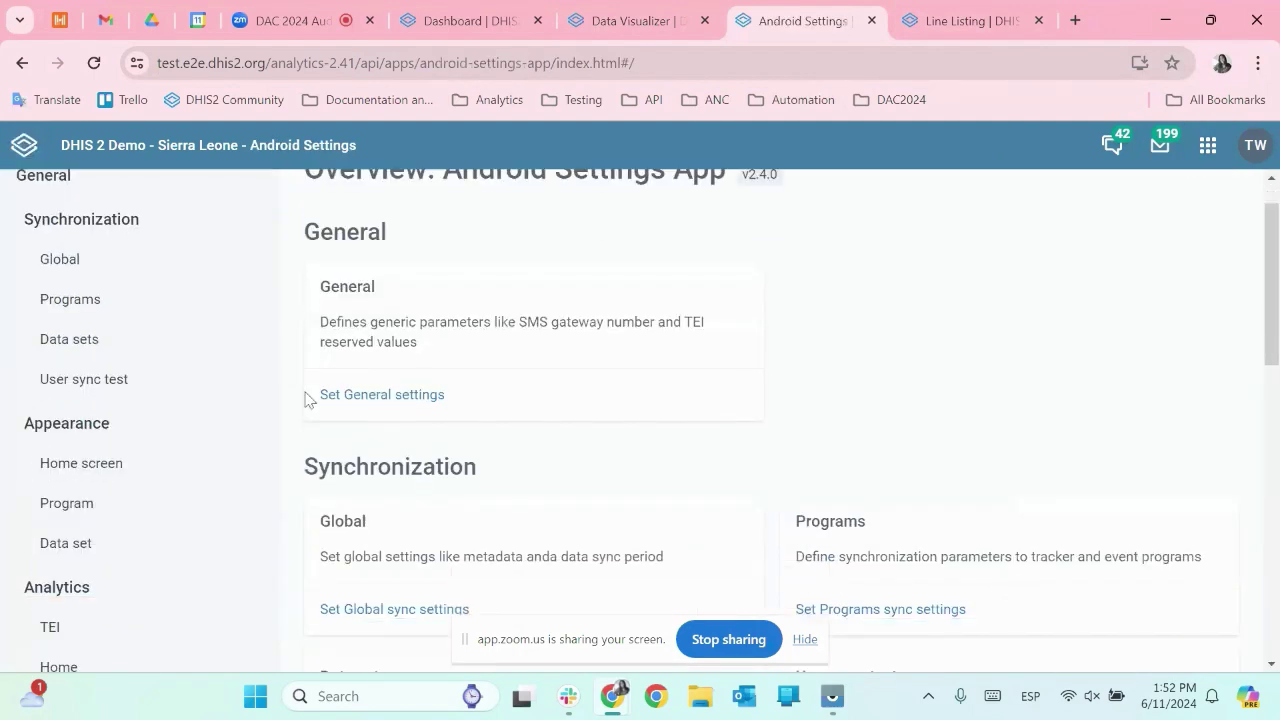
pyautogui.scroll(3, 170, 327)
pyautogui.scroll(3, 170, 327)
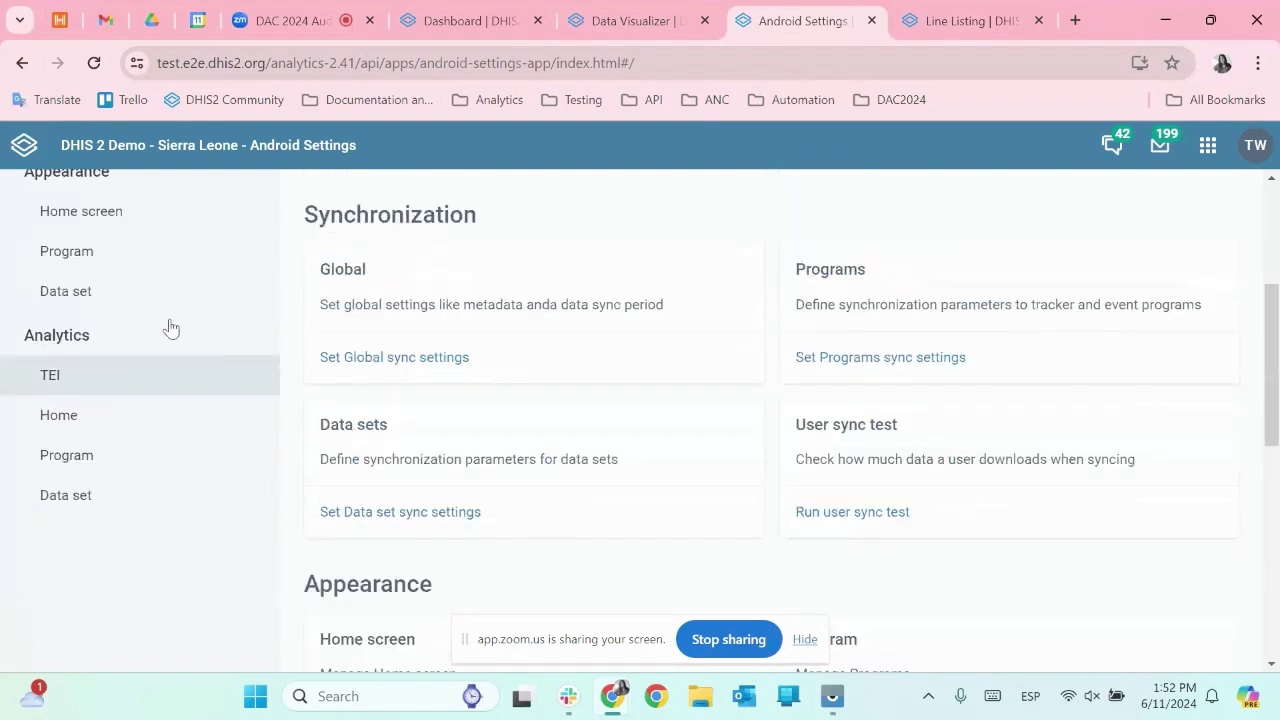
pyautogui.click(123, 466)
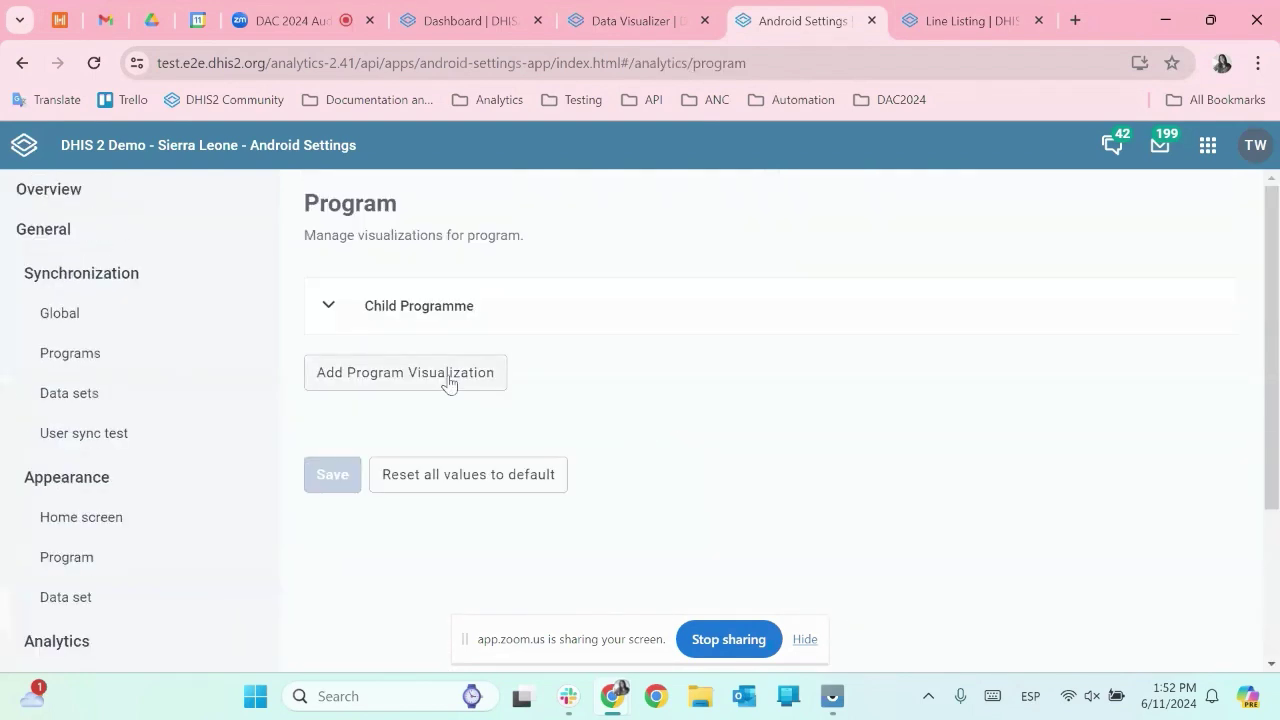
# Step: Start adding a program visualization of type Event Visualization for the TB program
pyautogui.click(472, 384)
pyautogui.click(463, 363)
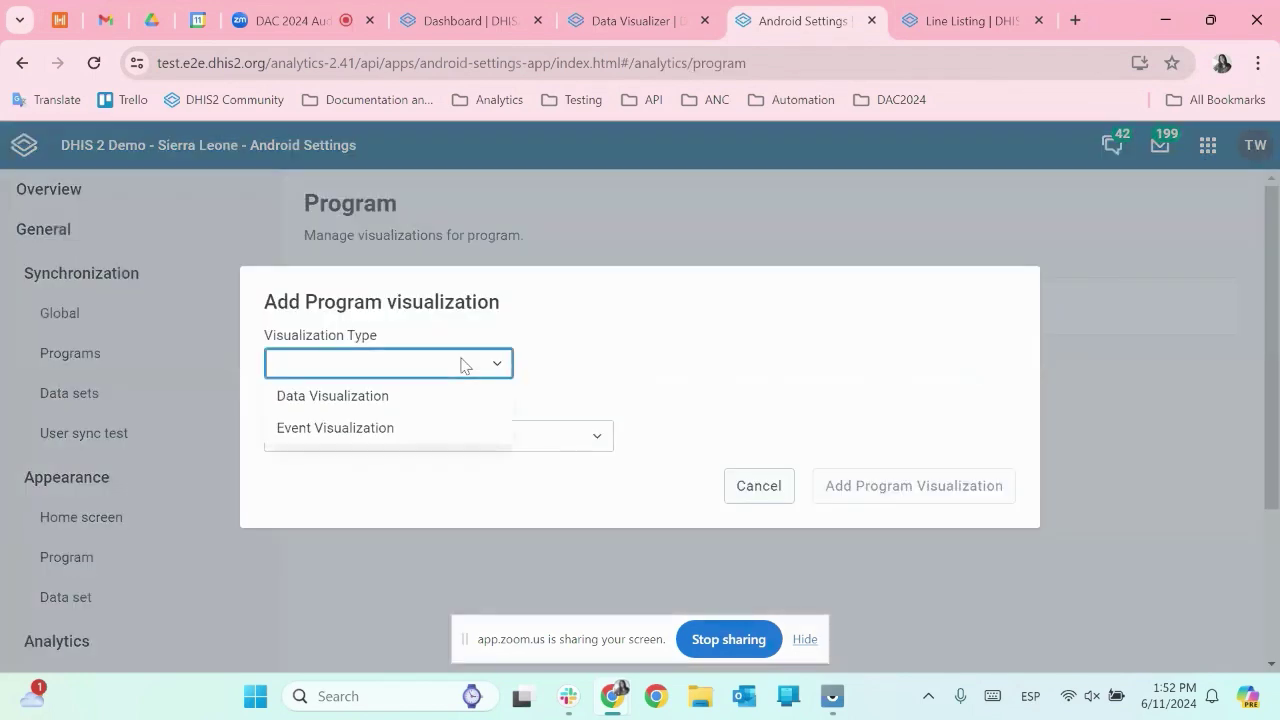
pyautogui.click(401, 429)
pyautogui.click(400, 402)
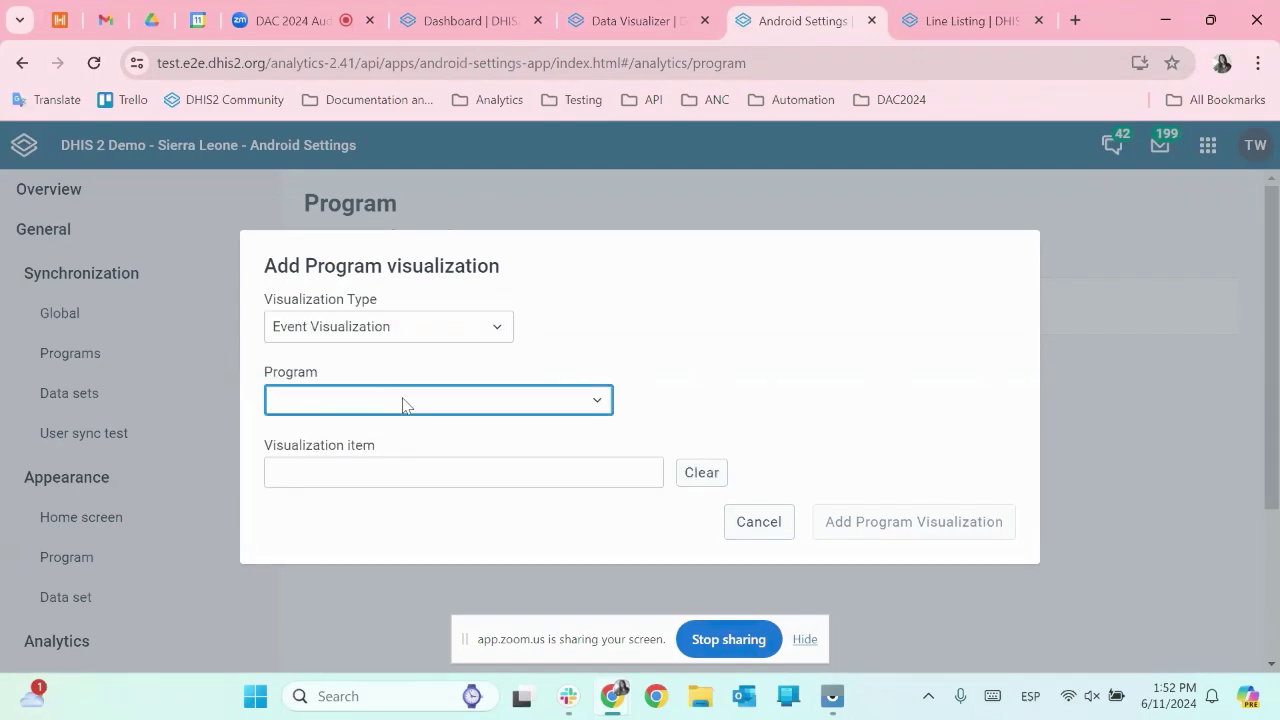
pyautogui.scroll(-5, 416, 441)
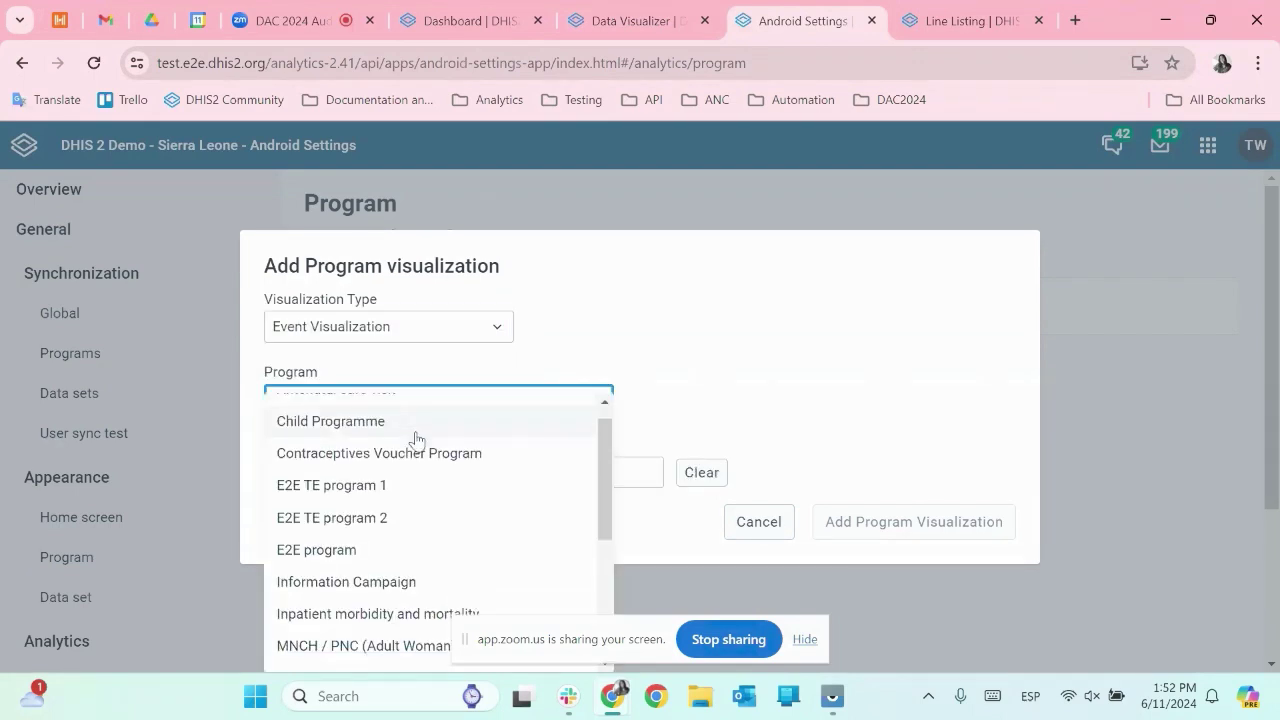
pyautogui.click(345, 610)
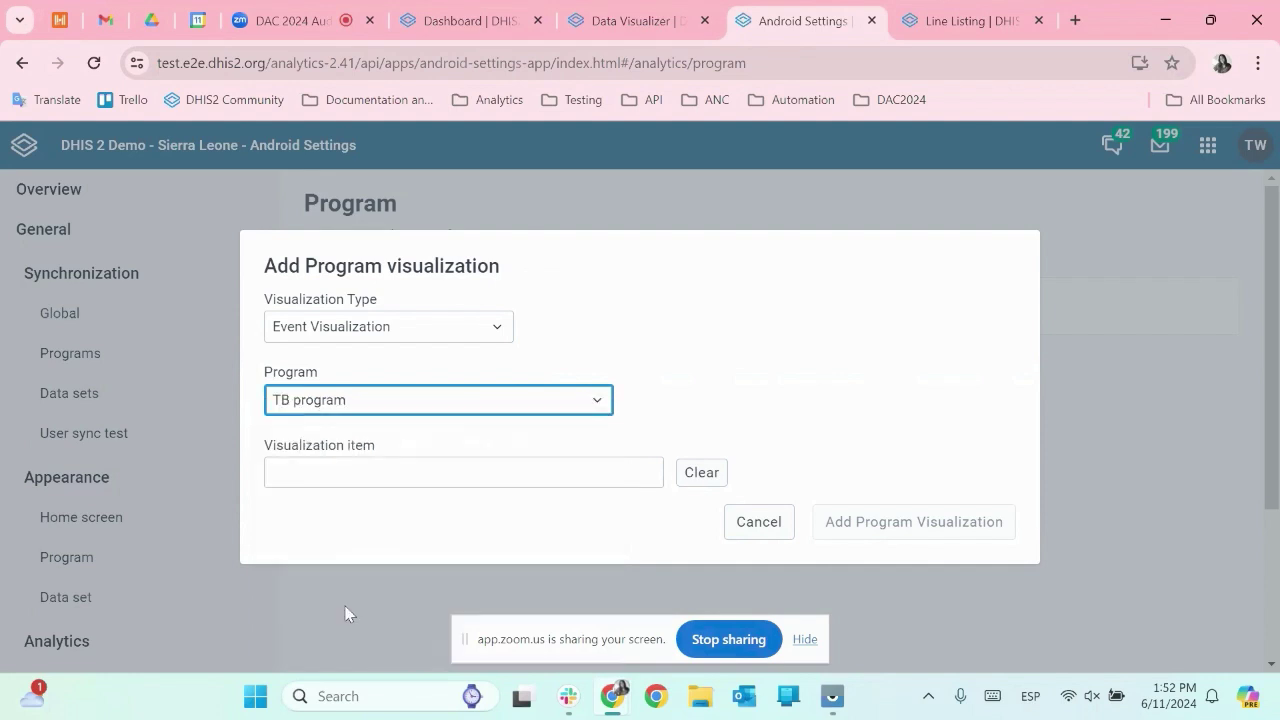
# Step: Search the visualization items for TB and look through the full list for the TB report
pyautogui.click(333, 479)
pyautogui.write('tb')
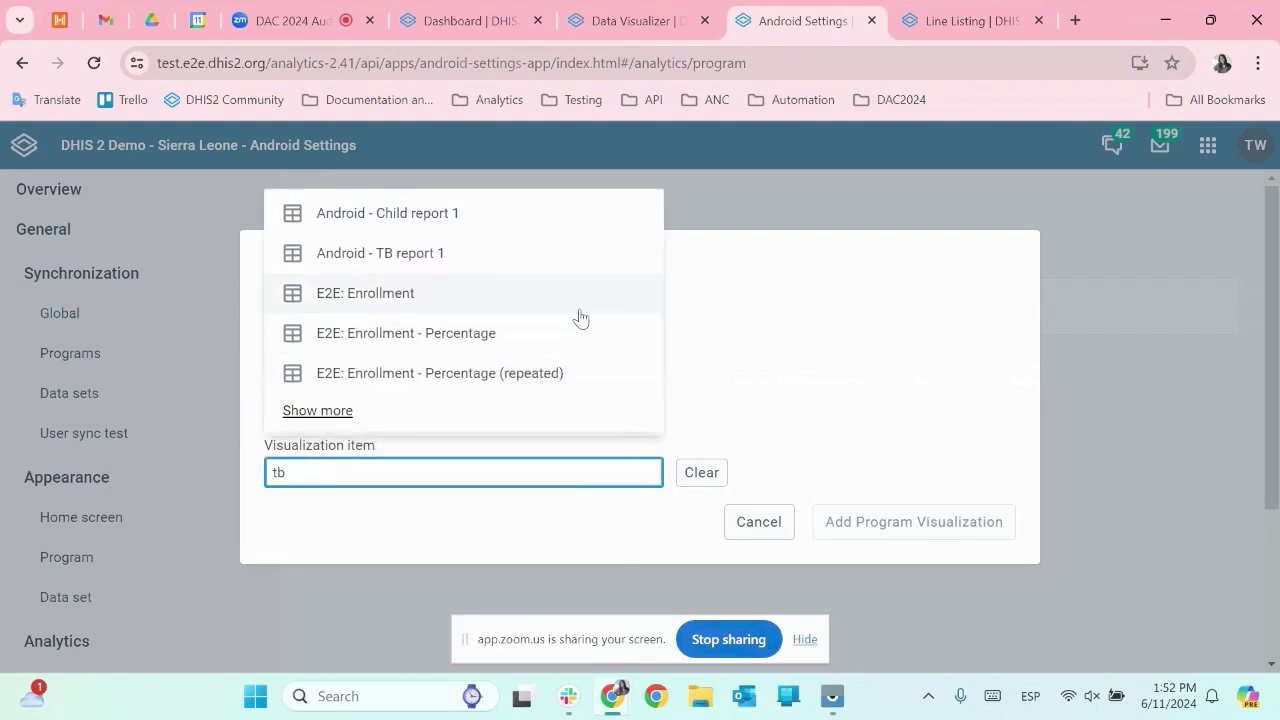
pyautogui.click(336, 412)
pyautogui.scroll(-2, 473, 393)
pyautogui.scroll(-5, 473, 393)
pyautogui.scroll(6, 471, 383)
pyautogui.scroll(2, 471, 383)
pyautogui.click(357, 473)
pyautogui.click(357, 474)
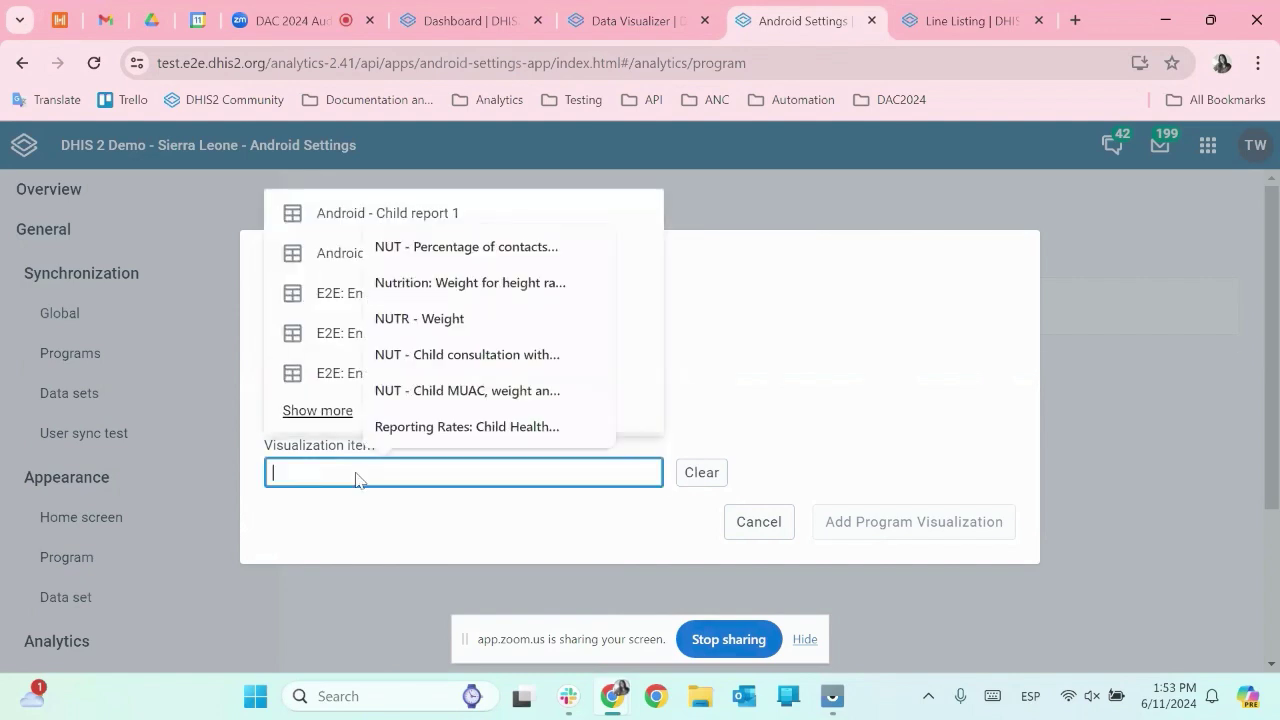
pyautogui.write('TB')
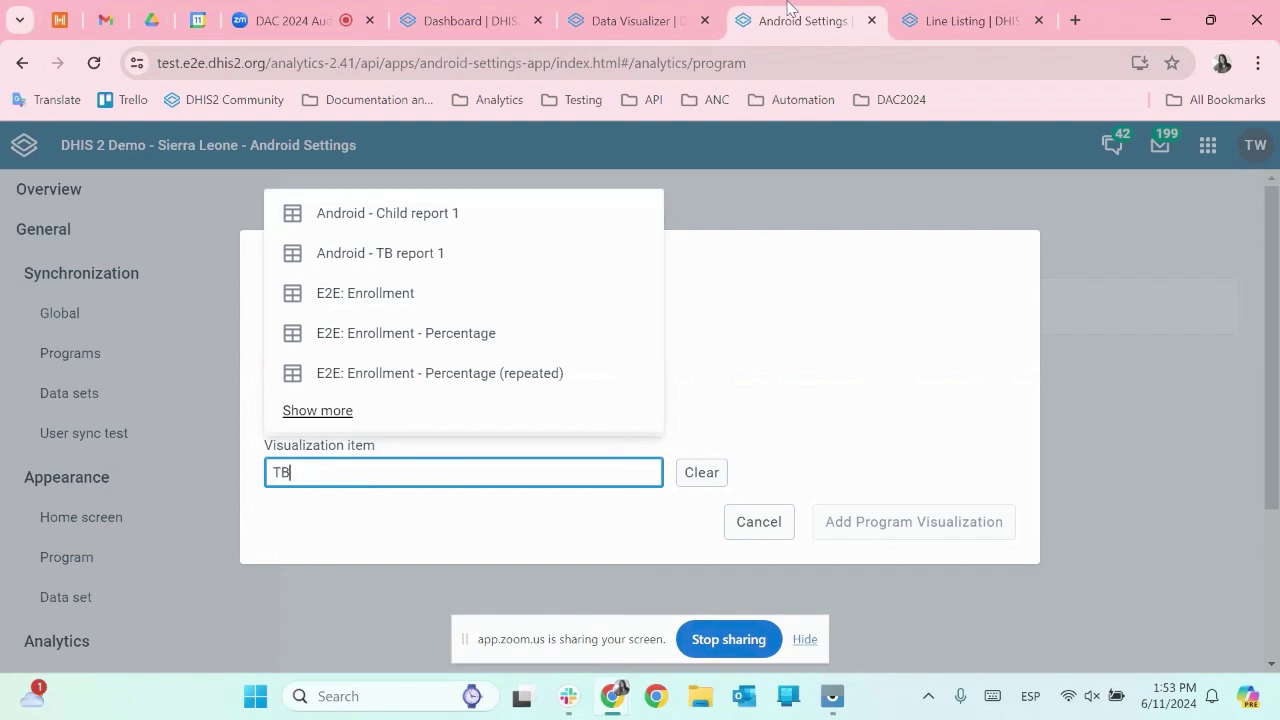
# Step: Switch to the Line Listing app, close its line list selection dialog and reload the app
pyautogui.click(965, 20)
pyautogui.scroll(3, 458, 488)
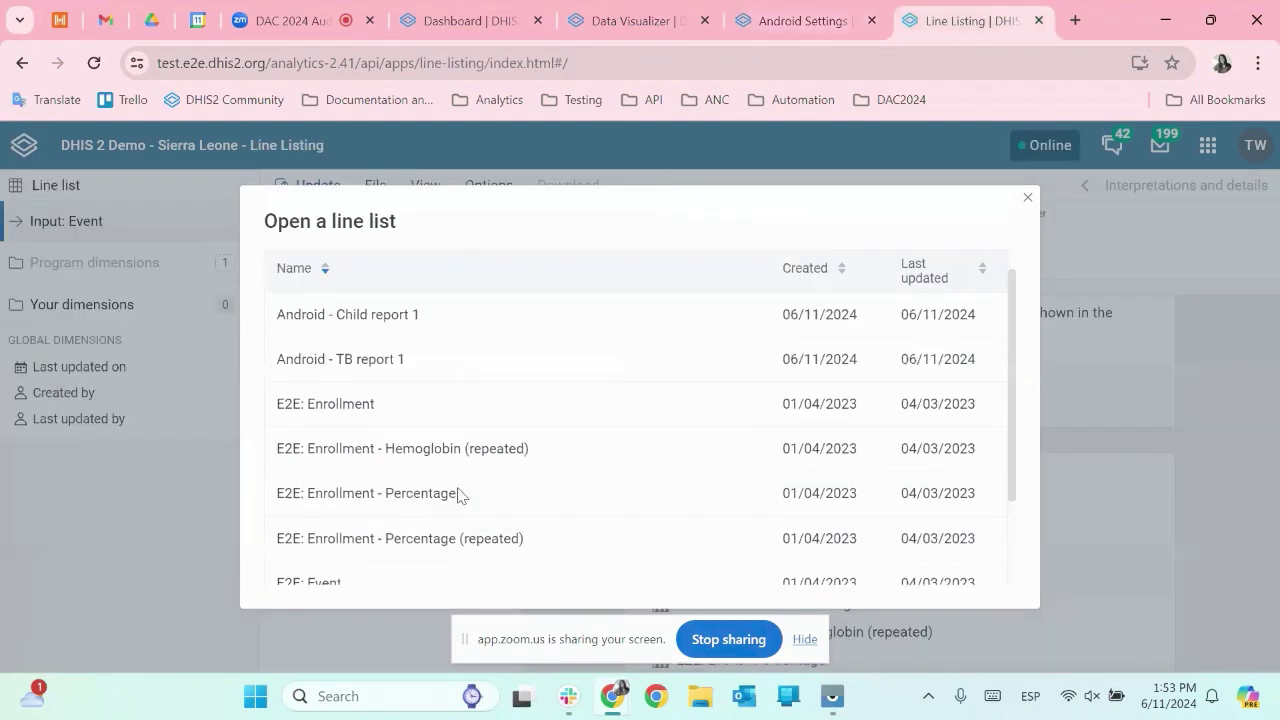
pyautogui.click(136, 545)
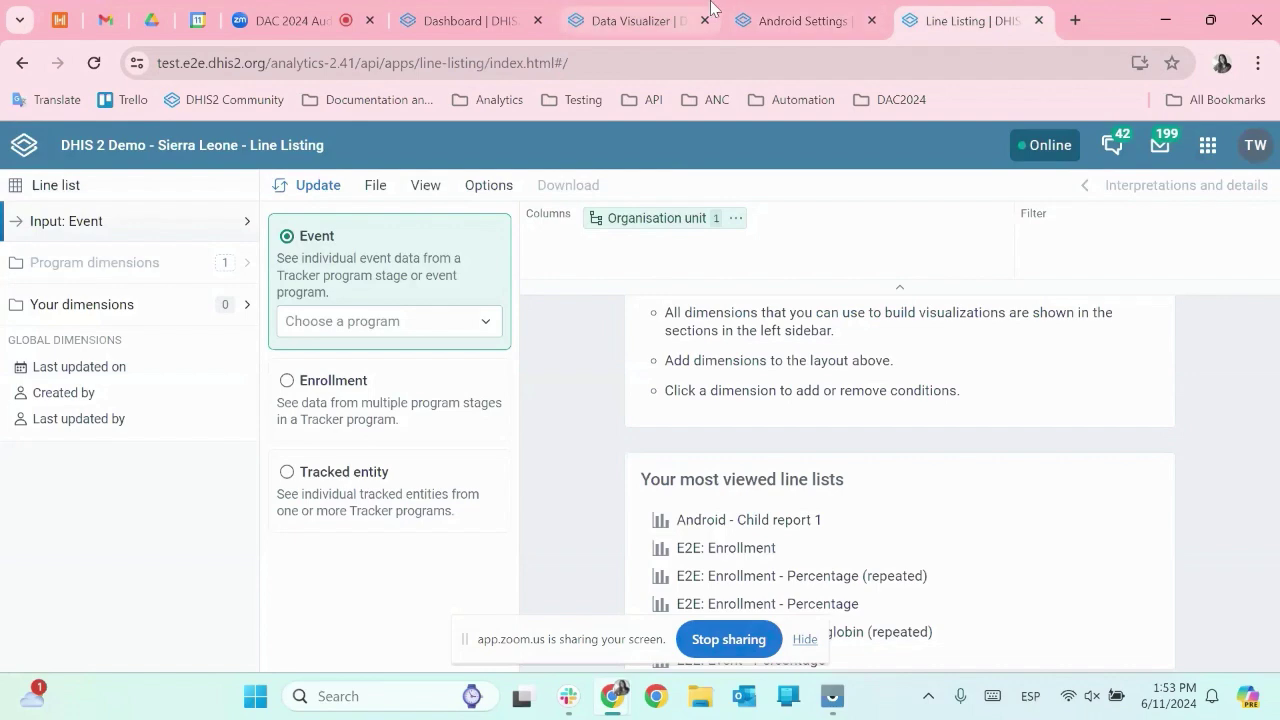
pyautogui.click(740, 14)
pyautogui.click(660, 10)
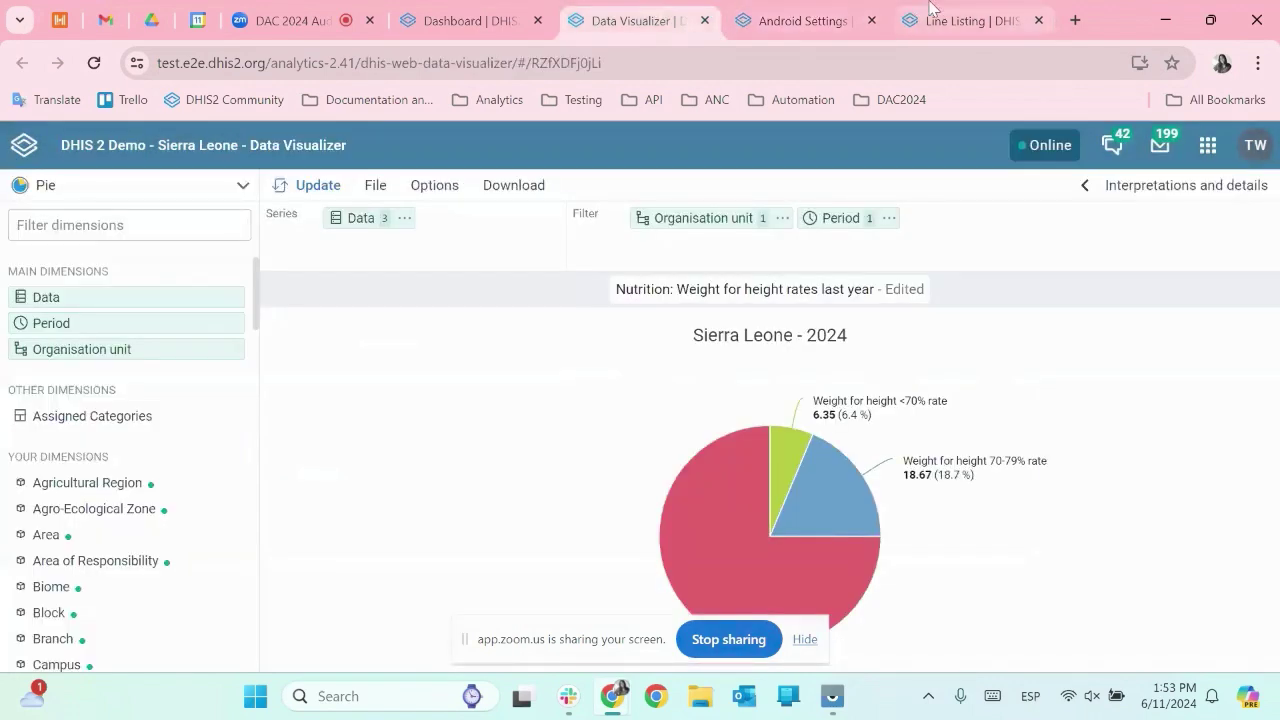
pyautogui.click(925, 14)
pyautogui.click(93, 63)
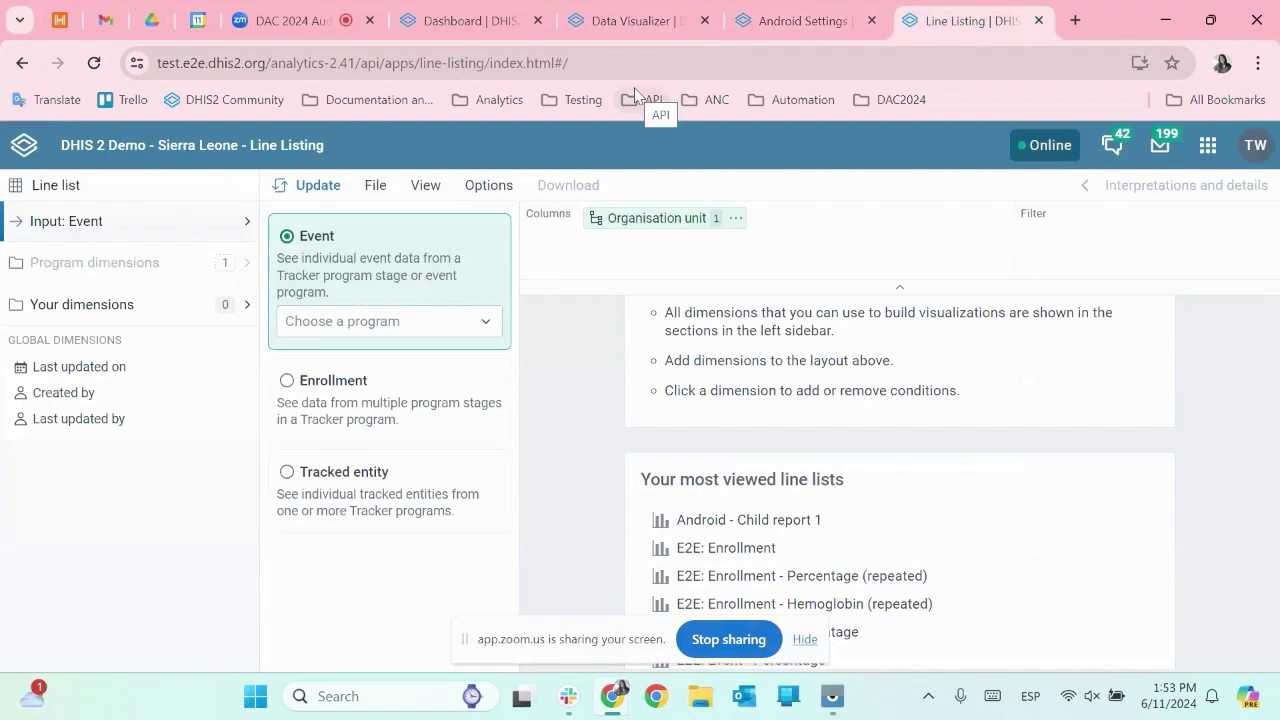
# Step: Filter the saved line lists by tb and open the TB report
pyautogui.click(372, 190)
pyautogui.click(409, 260)
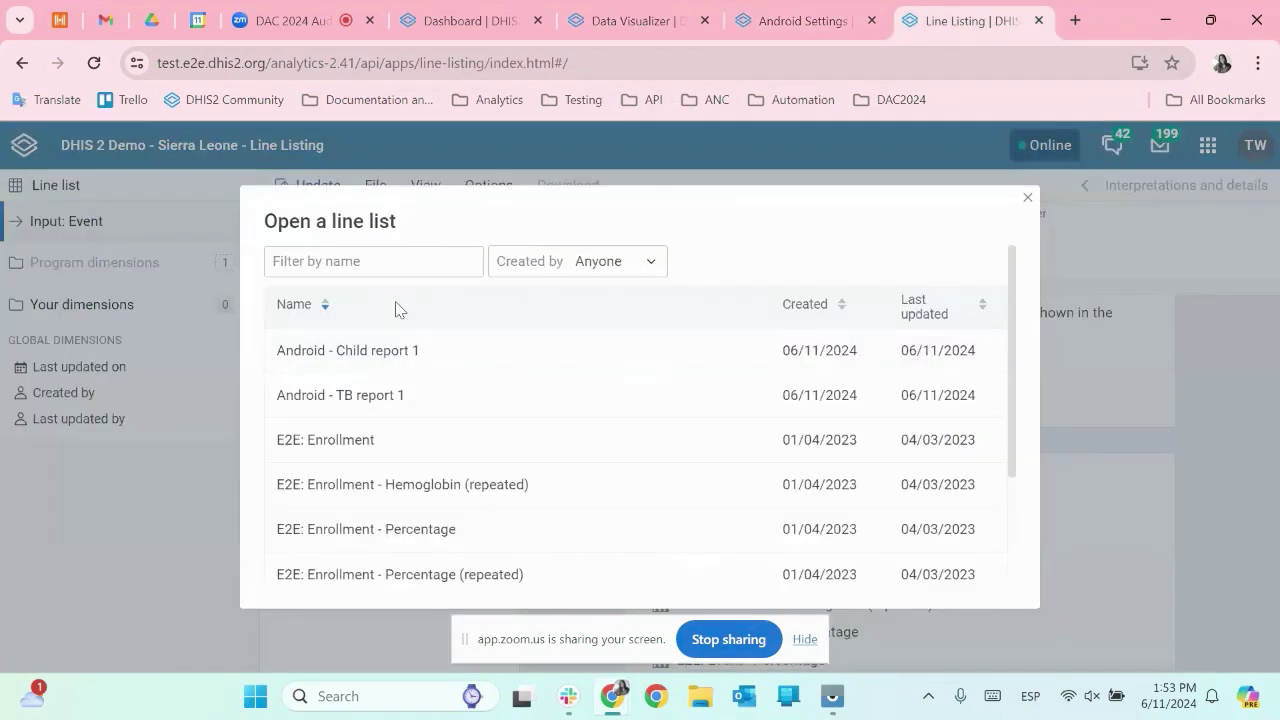
pyautogui.click(378, 265)
pyautogui.write('tb')
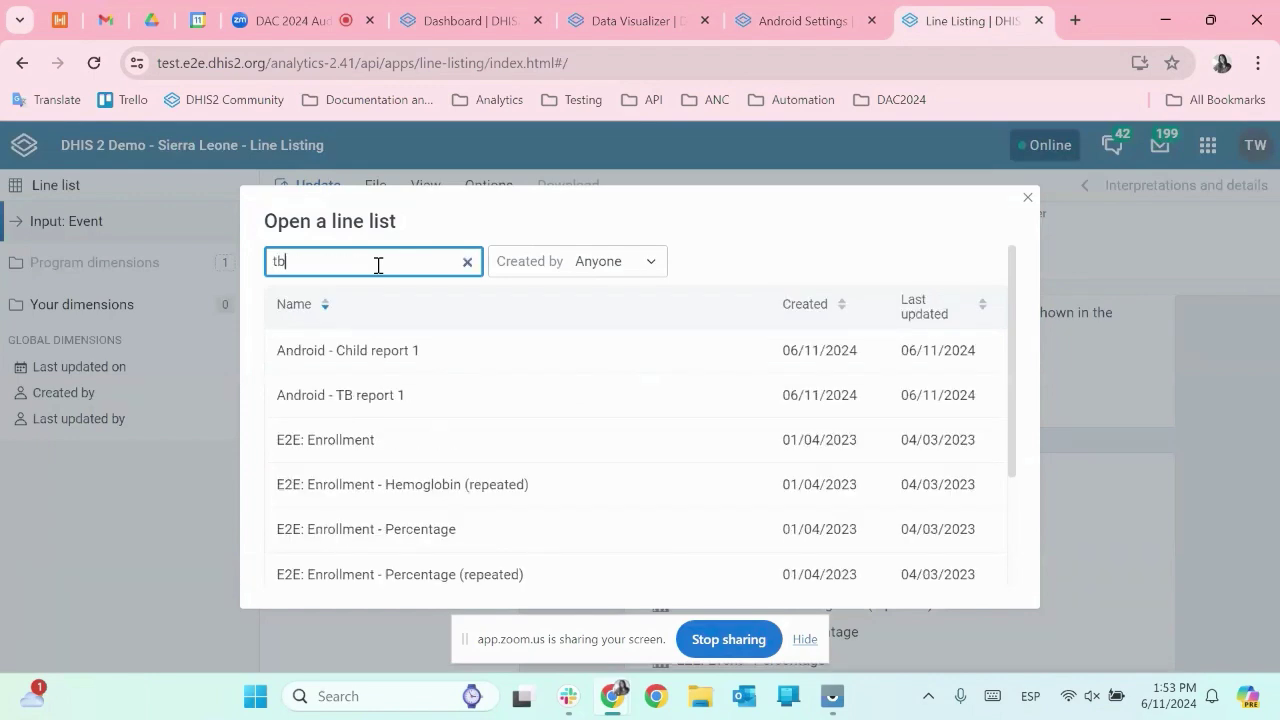
pyautogui.click(347, 447)
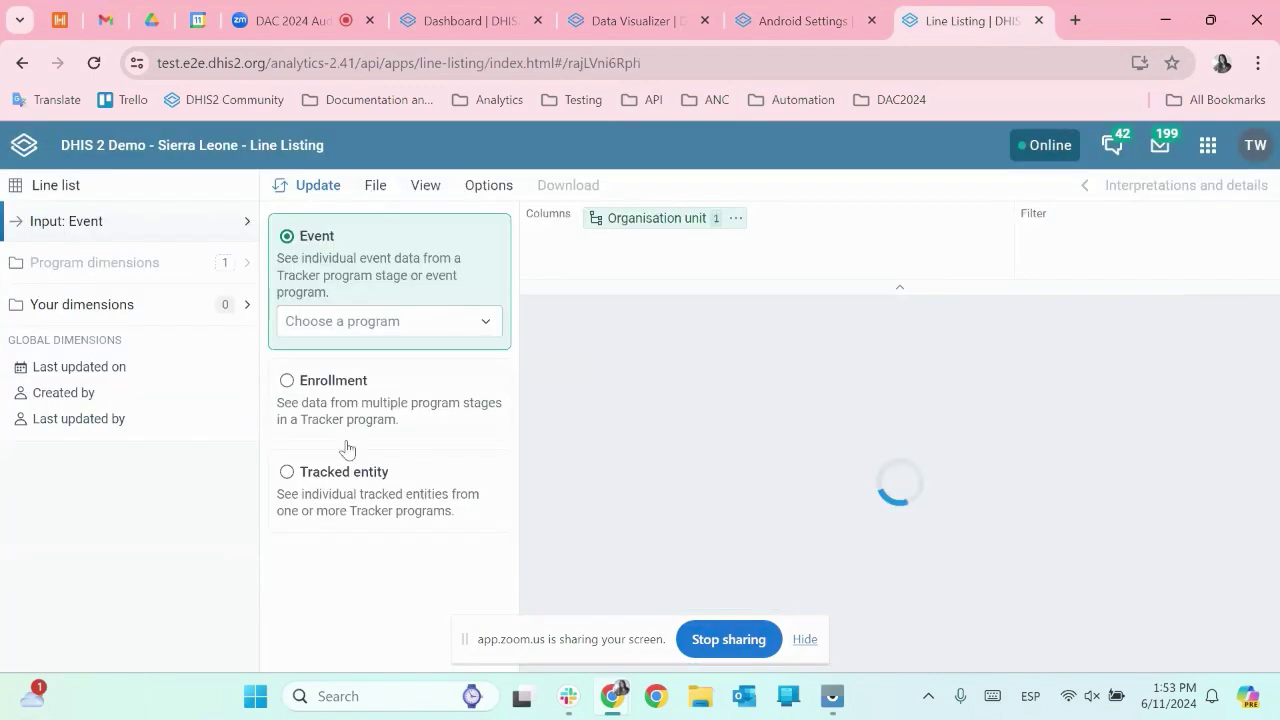
# Step: Check the sharing and access settings of the TB report, leaving them as they are
pyautogui.click(375, 186)
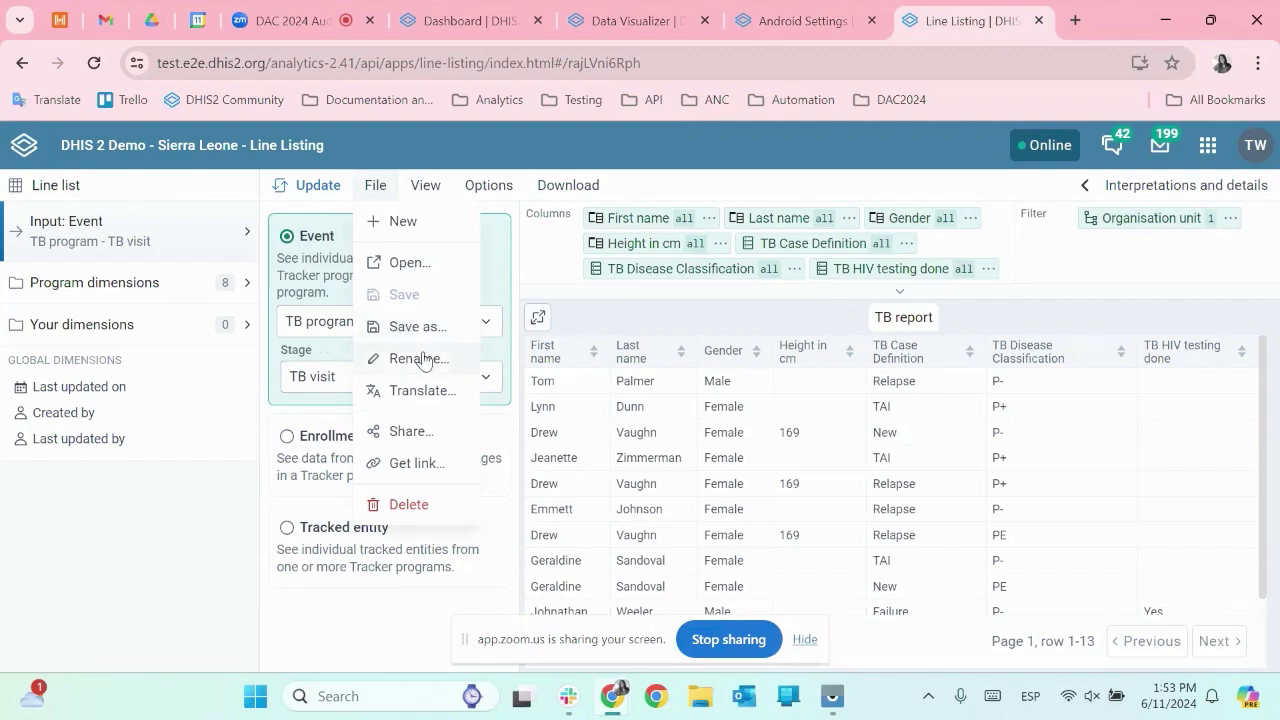
pyautogui.click(403, 434)
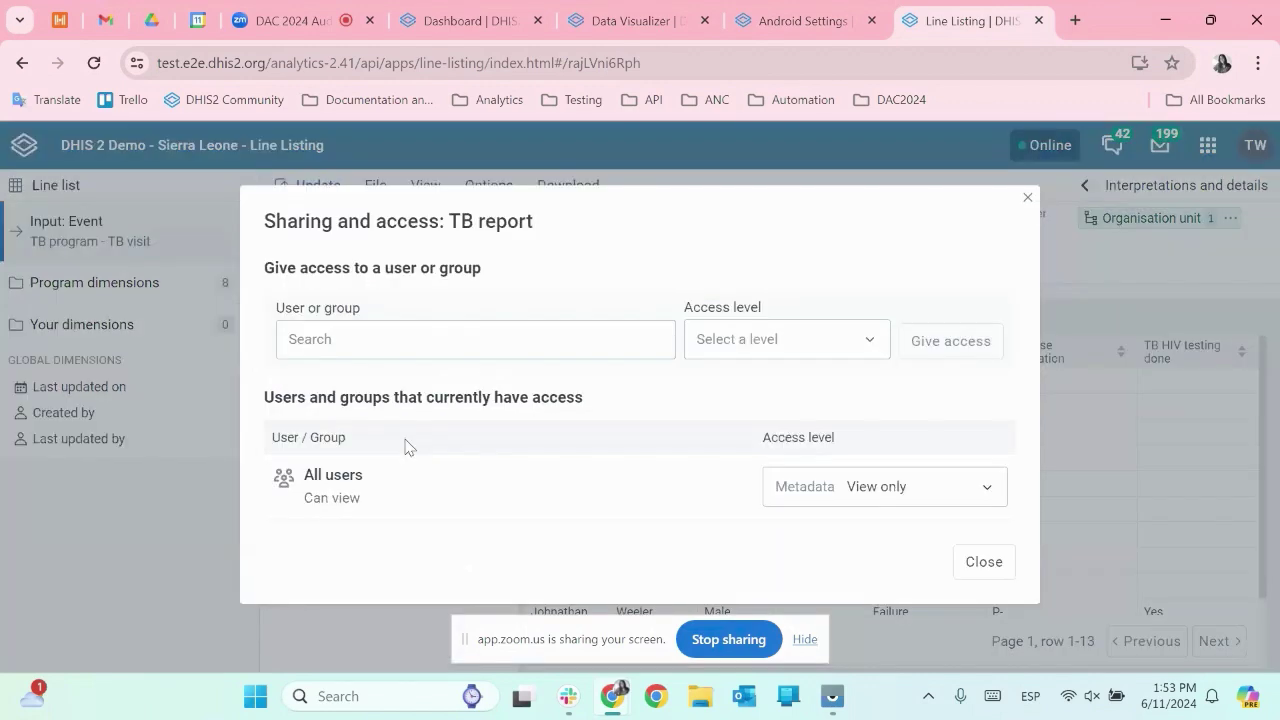
pyautogui.click(984, 562)
pyautogui.moveTo(790, 220); pyautogui.dragTo(792, 170)
# Step: Return to the Android Settings app and cancel the unfinished program visualization
pyautogui.click(841, 25)
pyautogui.click(1020, 243)
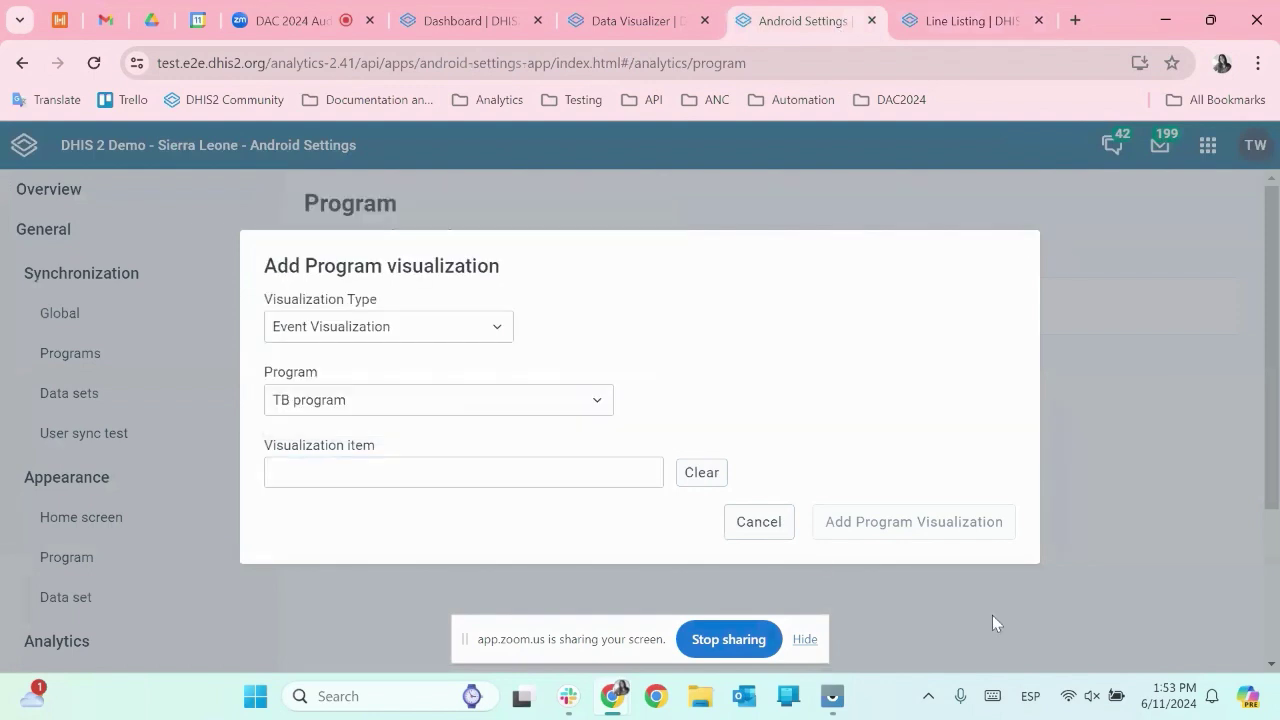
pyautogui.click(769, 522)
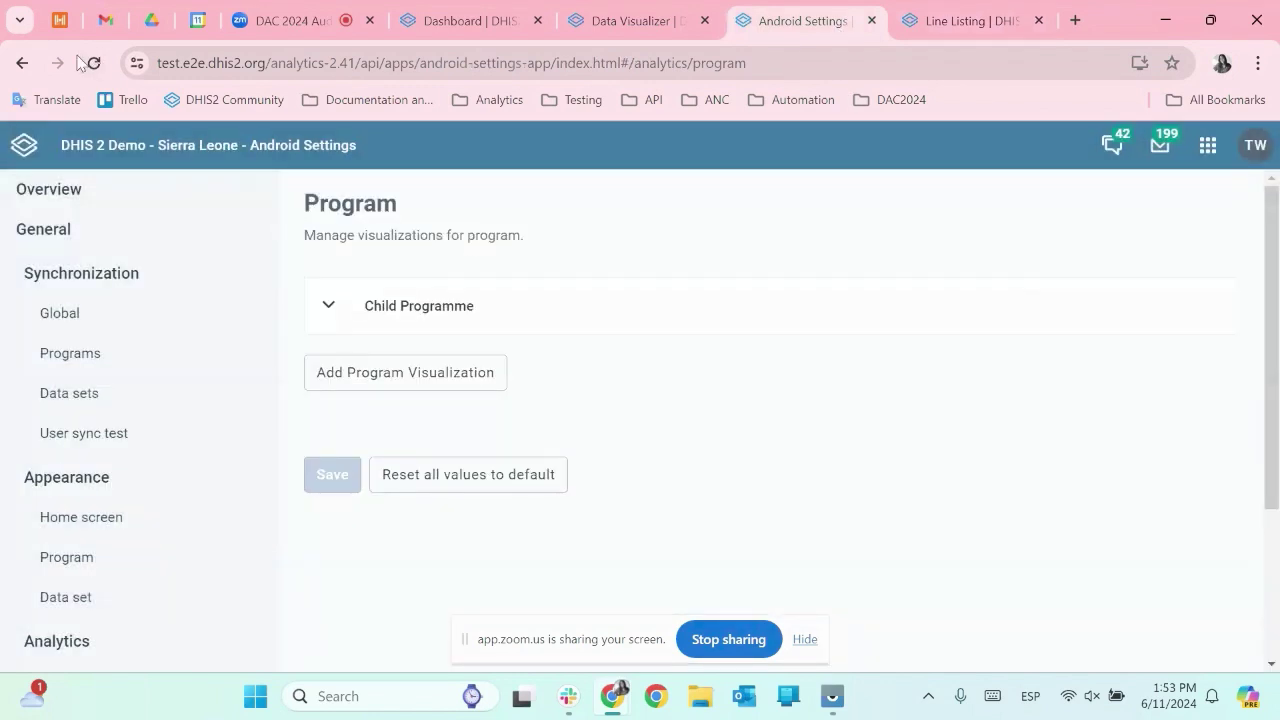
# Step: Try again to add an Event Visualization for the TB program to the program analytics
pyautogui.click(362, 385)
pyautogui.click(403, 366)
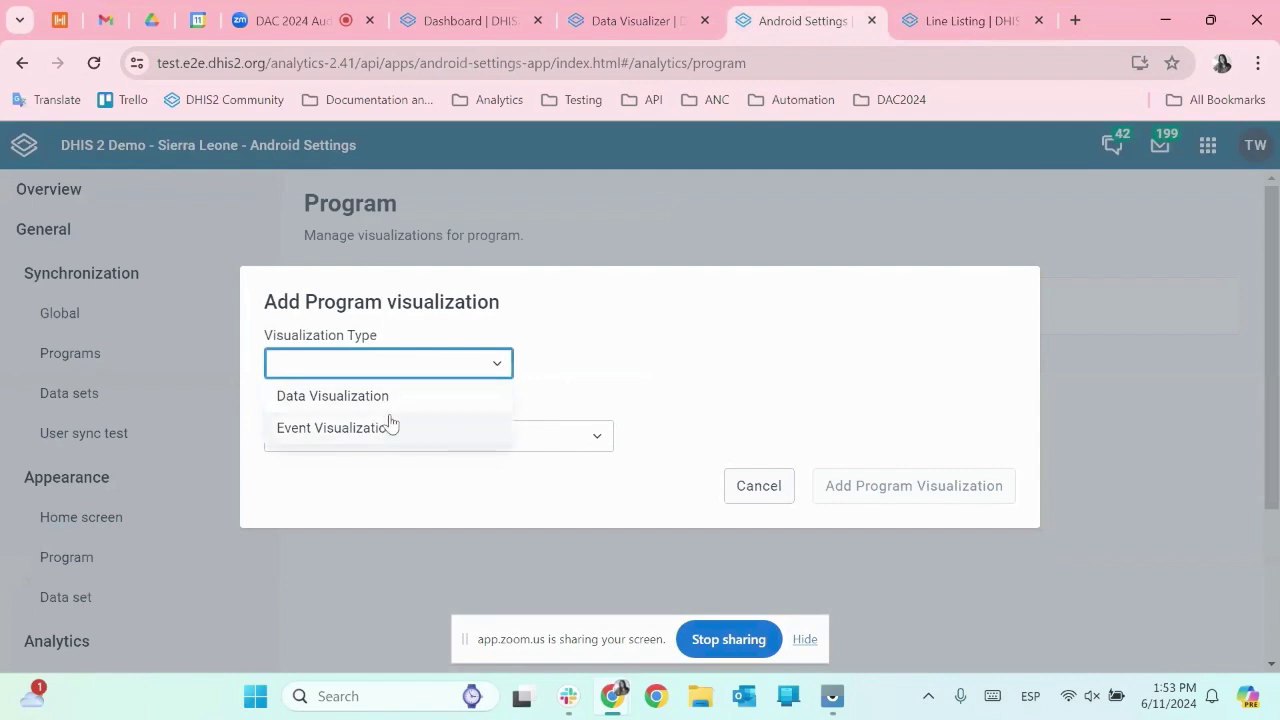
pyautogui.click(390, 424)
pyautogui.click(400, 412)
pyautogui.scroll(-5, 415, 500)
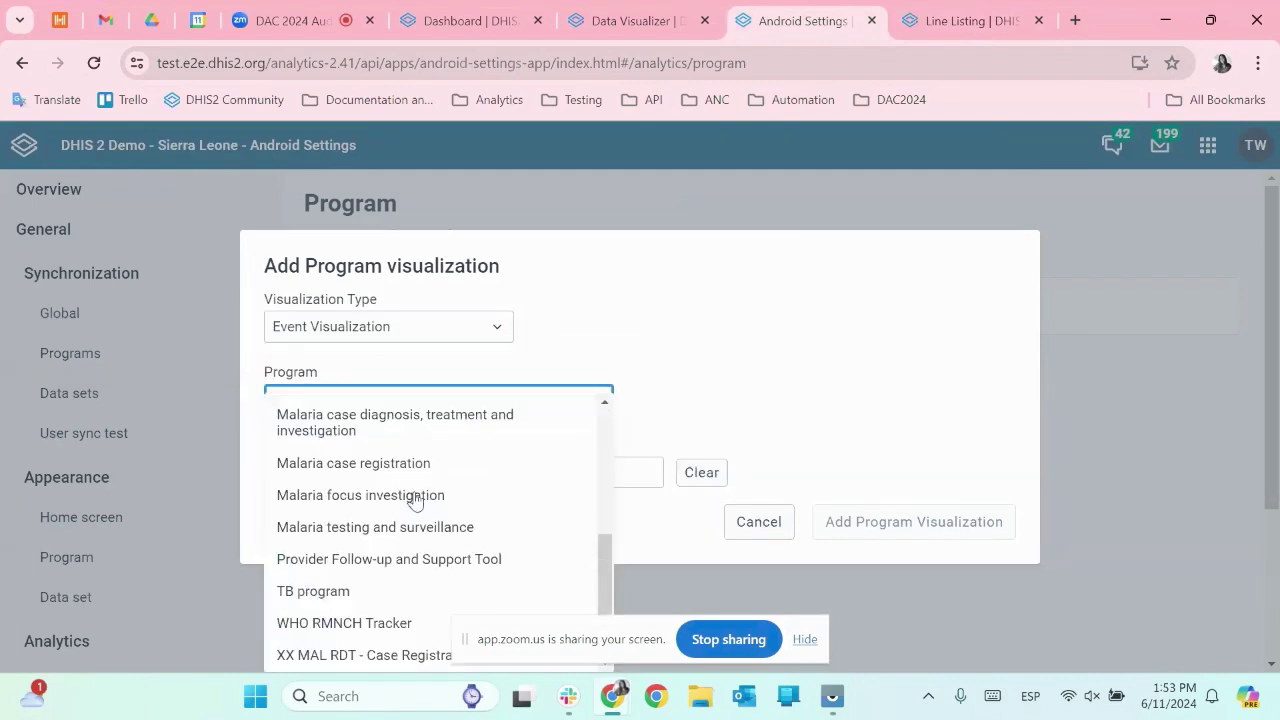
pyautogui.click(378, 590)
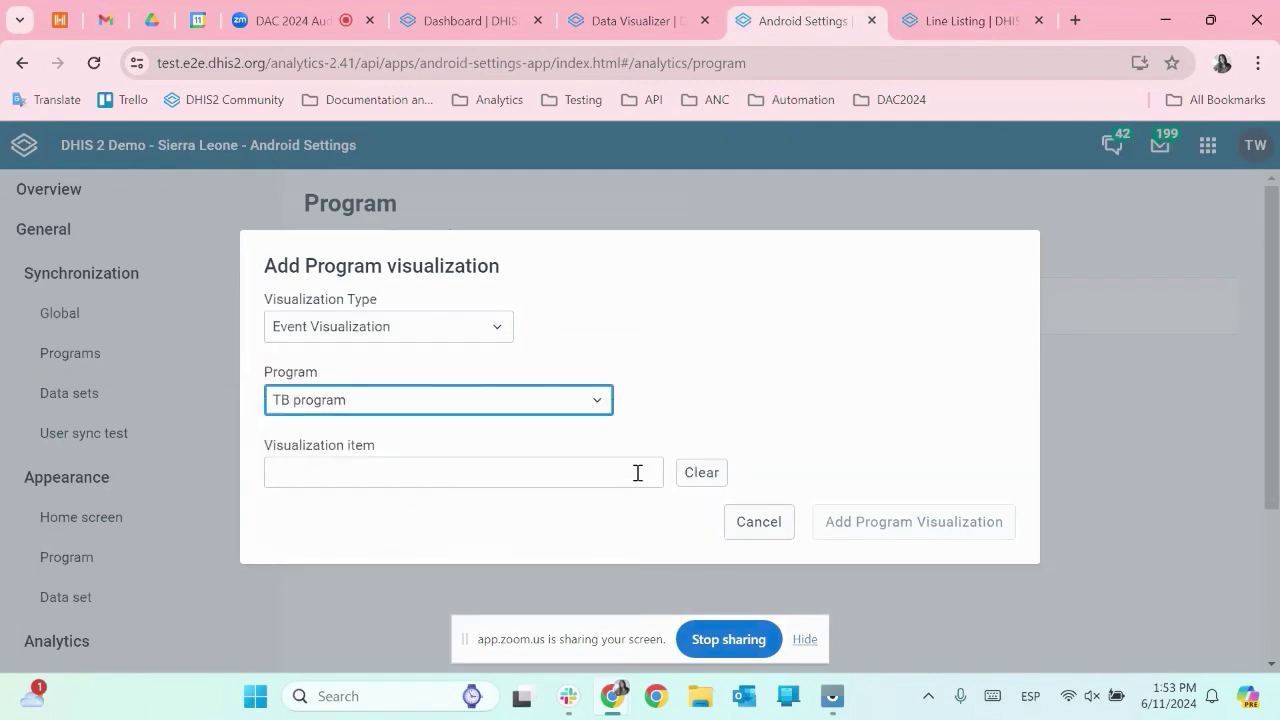
# Step: Search the visualization items for tb again, look through the expanded list and cancel adding the visualization
pyautogui.click(586, 478)
pyautogui.write('tb')
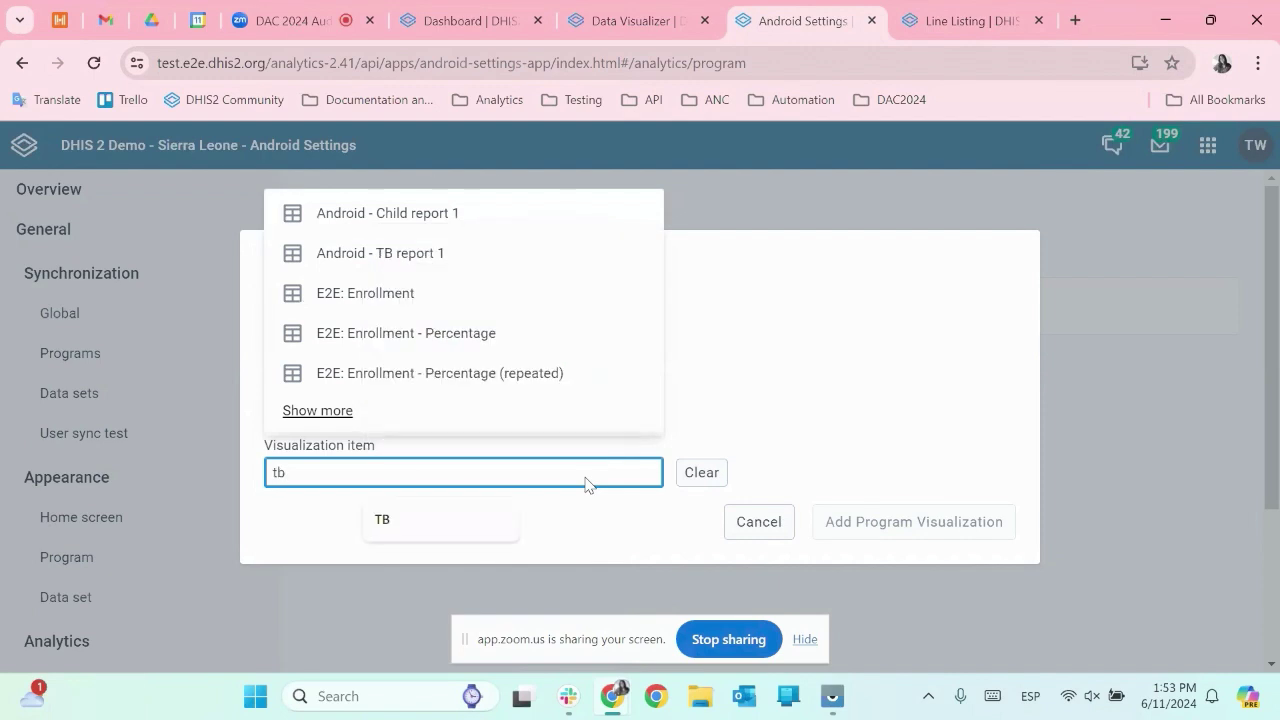
pyautogui.press('BackSpace')
pyautogui.press('BackSpace')
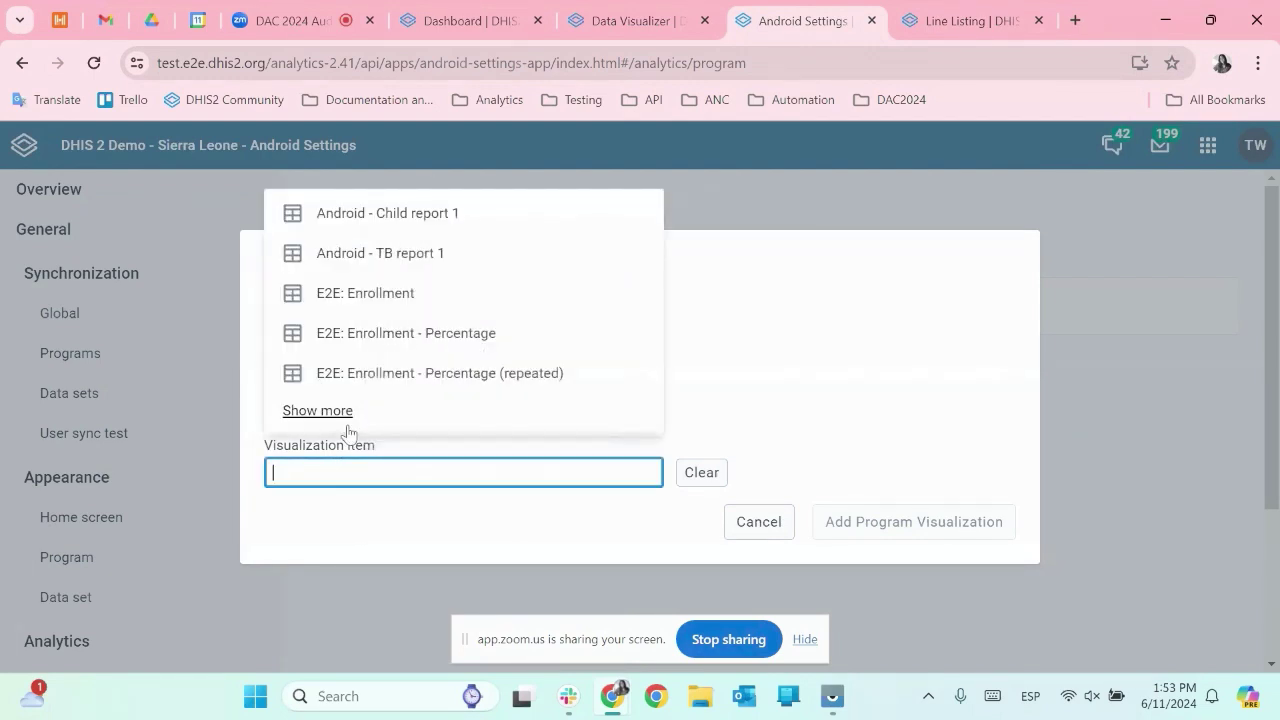
pyautogui.write('tb')
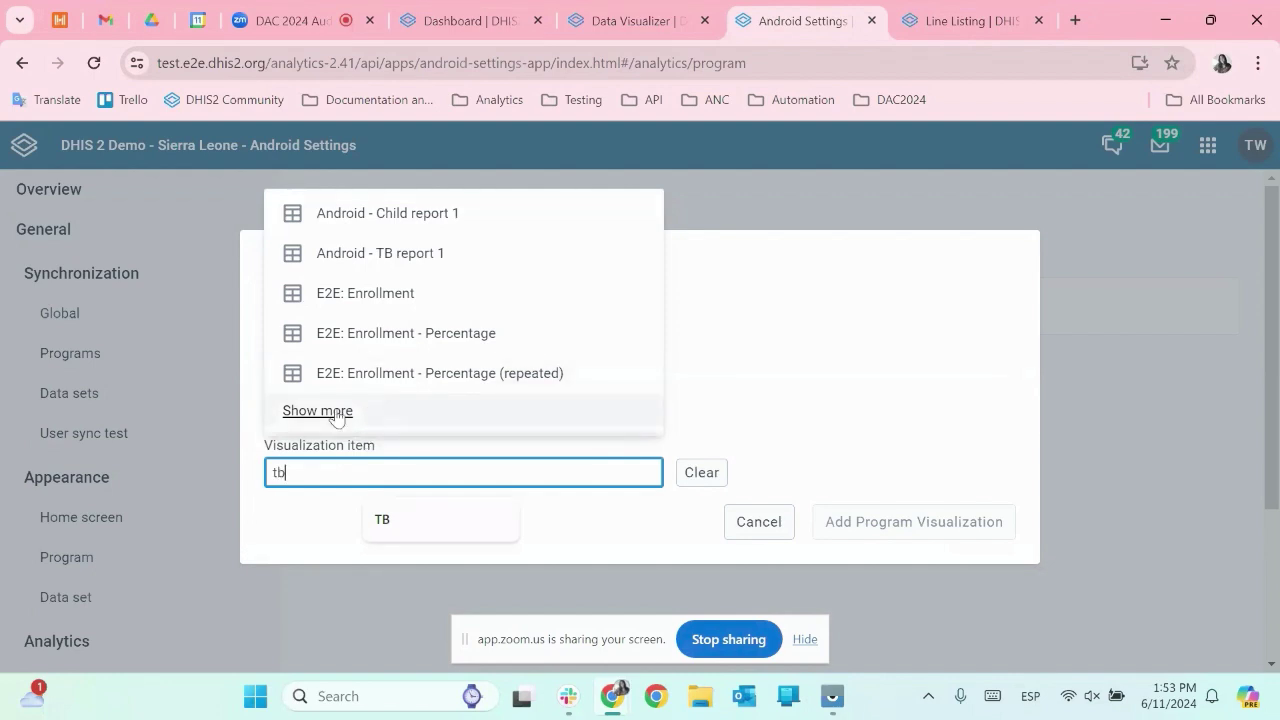
pyautogui.click(365, 410)
pyautogui.scroll(-1, 484, 326)
pyautogui.scroll(-5, 484, 326)
pyautogui.scroll(6, 480, 323)
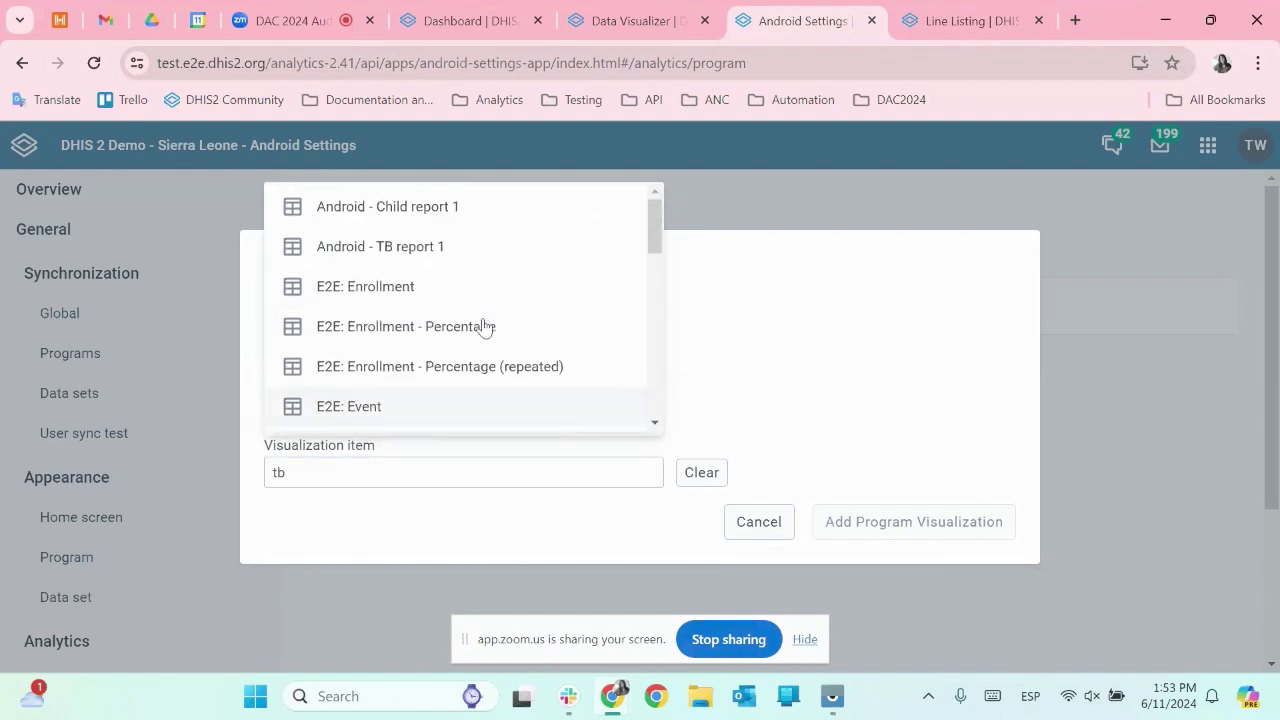
pyautogui.scroll(-10, 491, 283)
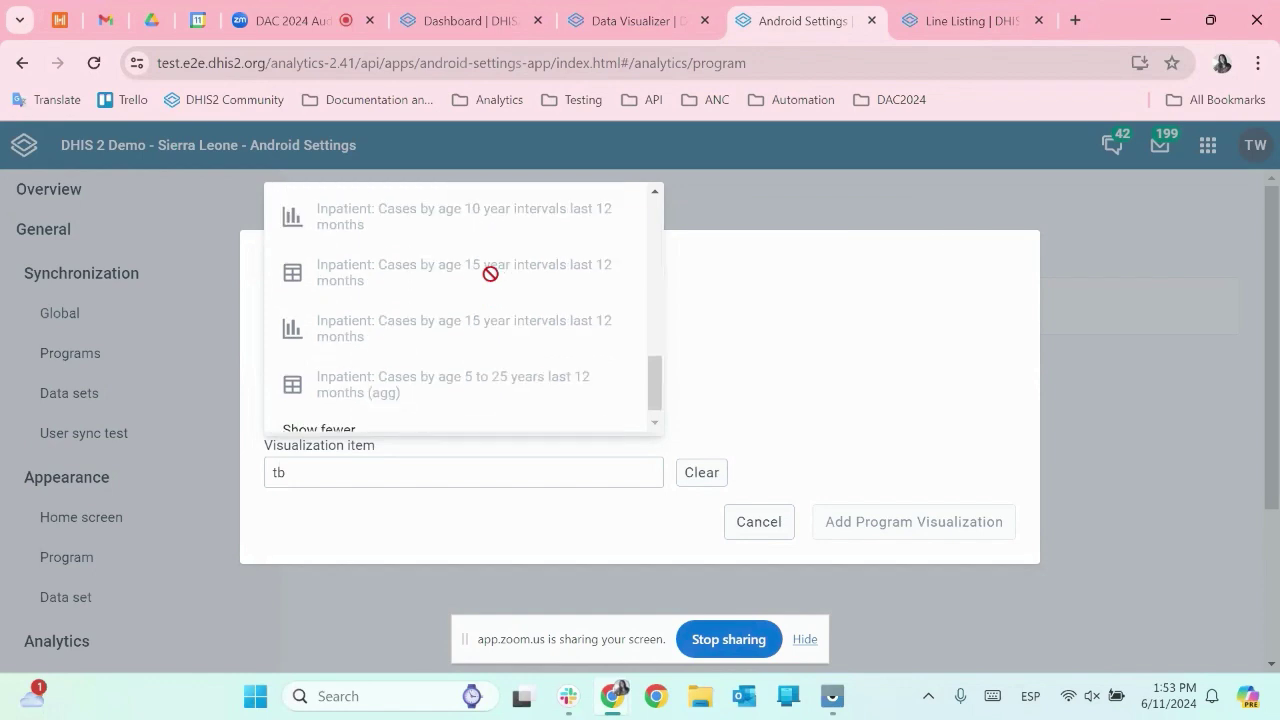
pyautogui.scroll(10, 490, 275)
pyautogui.click(309, 469)
pyautogui.press('BackSpace')
pyautogui.press('BackSpace')
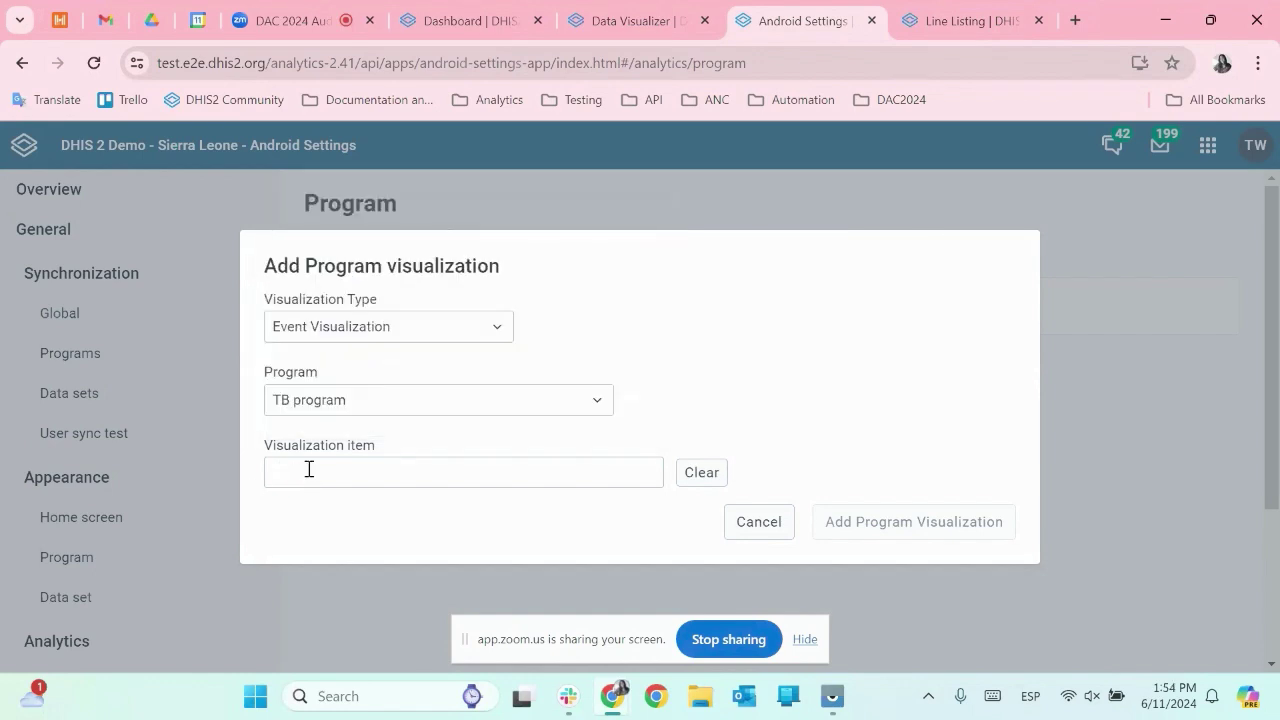
pyautogui.click(755, 518)
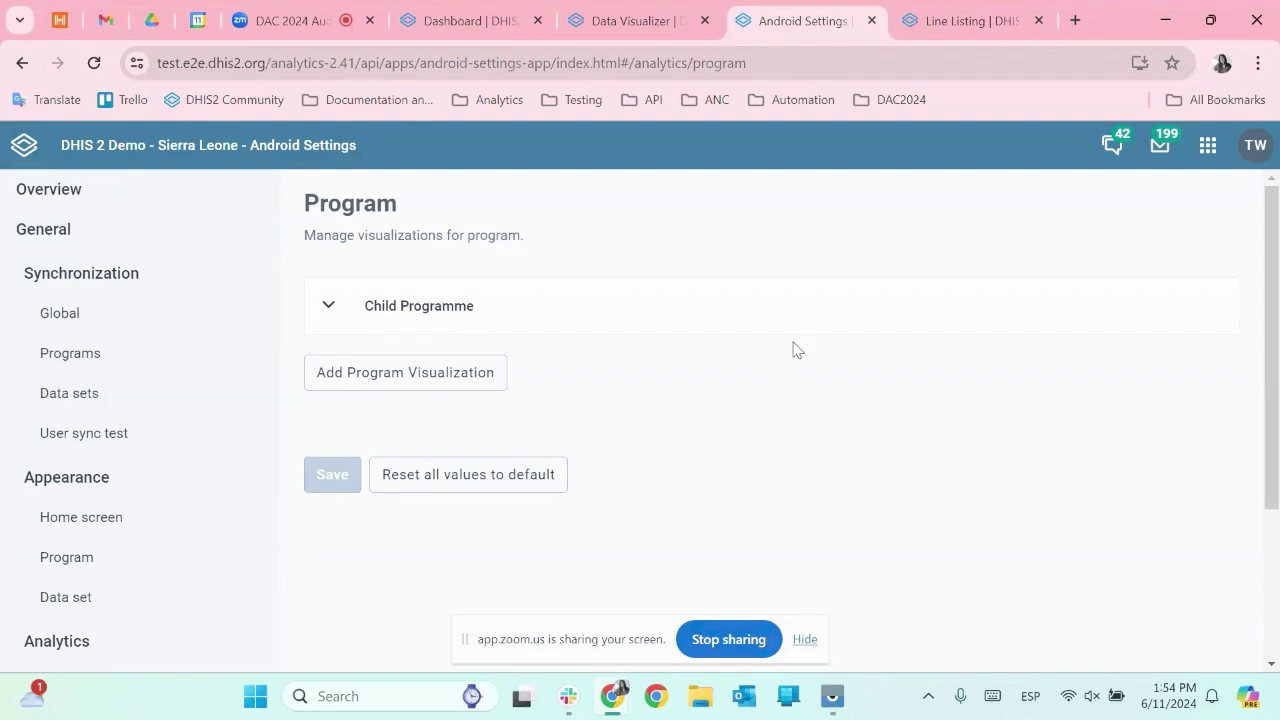
# Step: Expand the Child Programme entry in the program visualizations
pyautogui.click(328, 304)
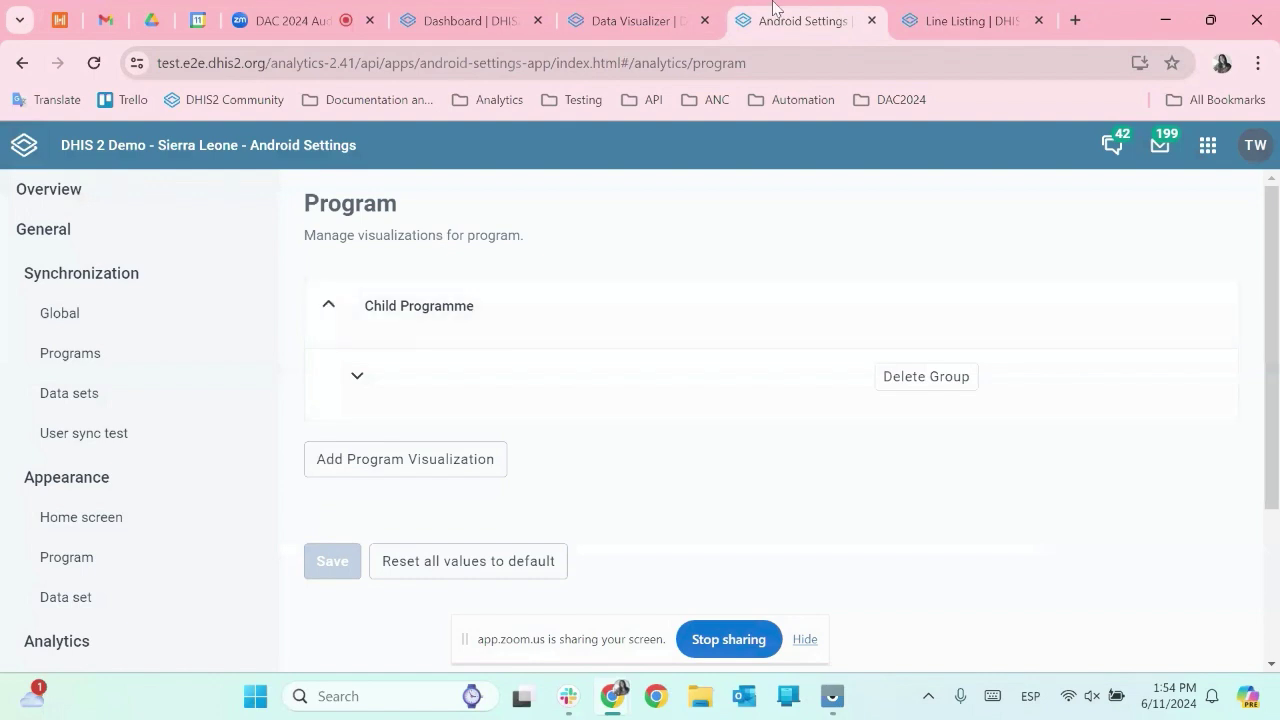
pyautogui.click(659, 12)
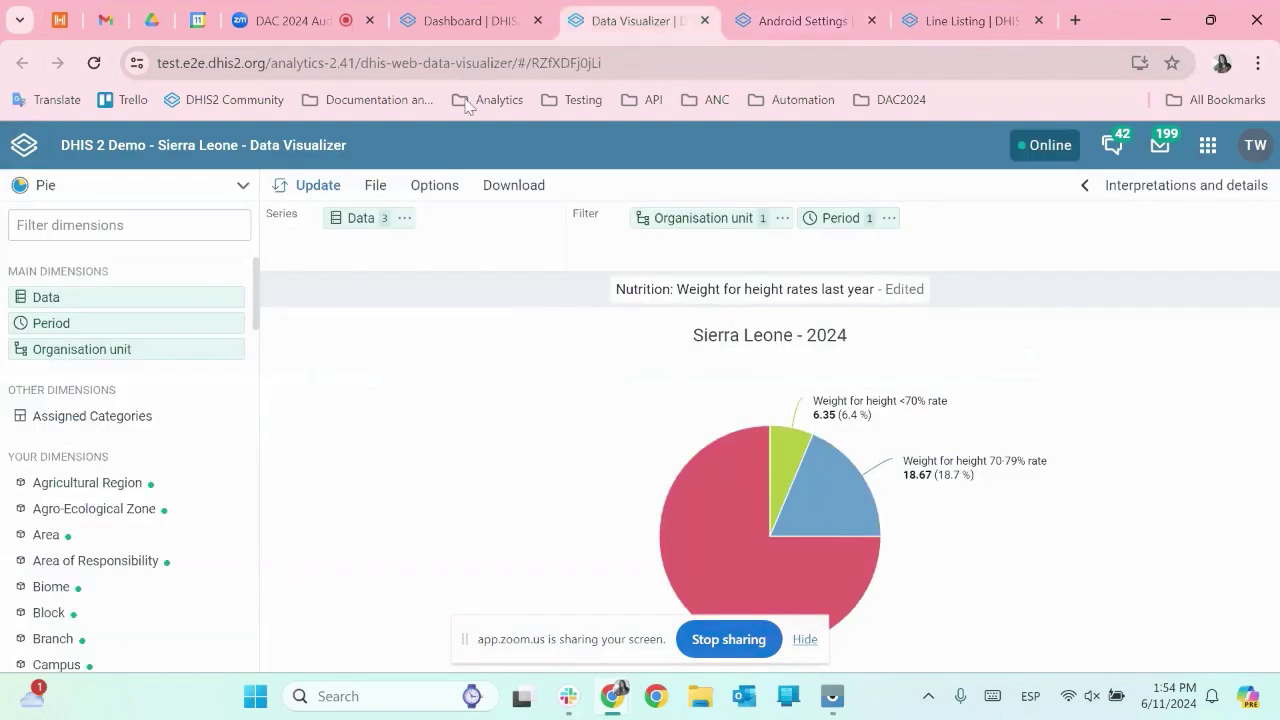
pyautogui.click(470, 20)
pyautogui.click(800, 14)
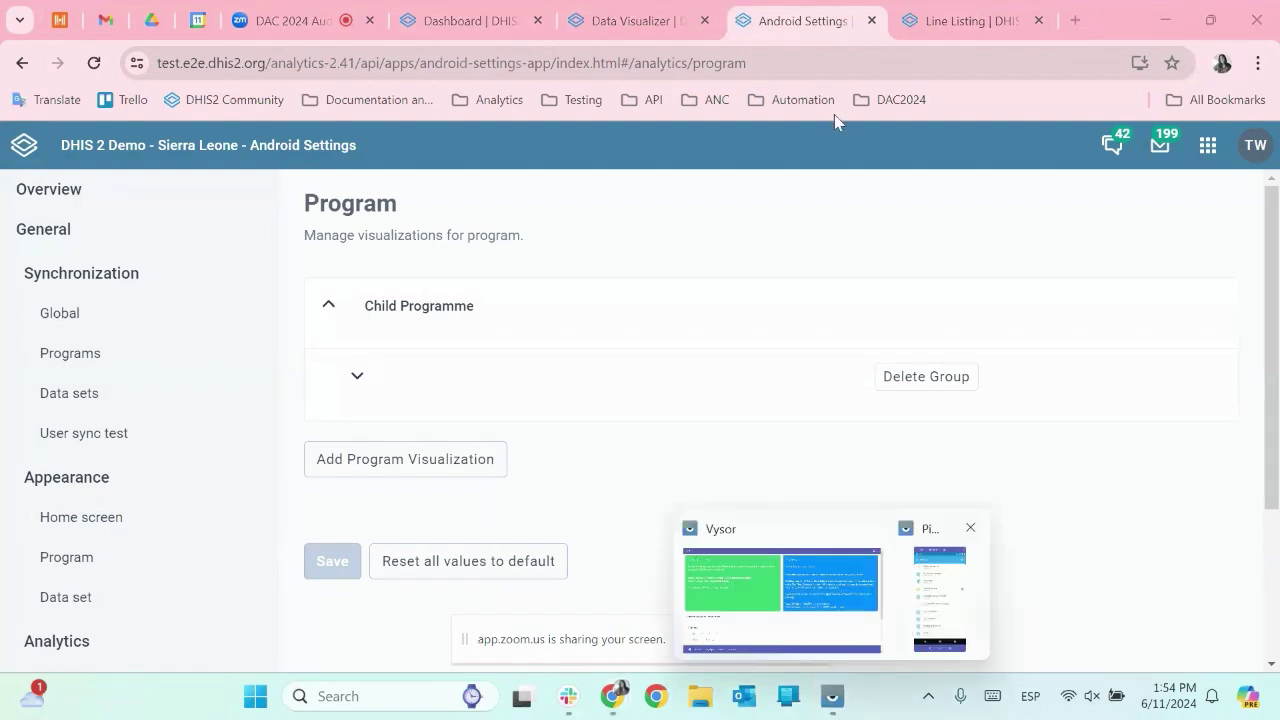
pyautogui.click(640, 20)
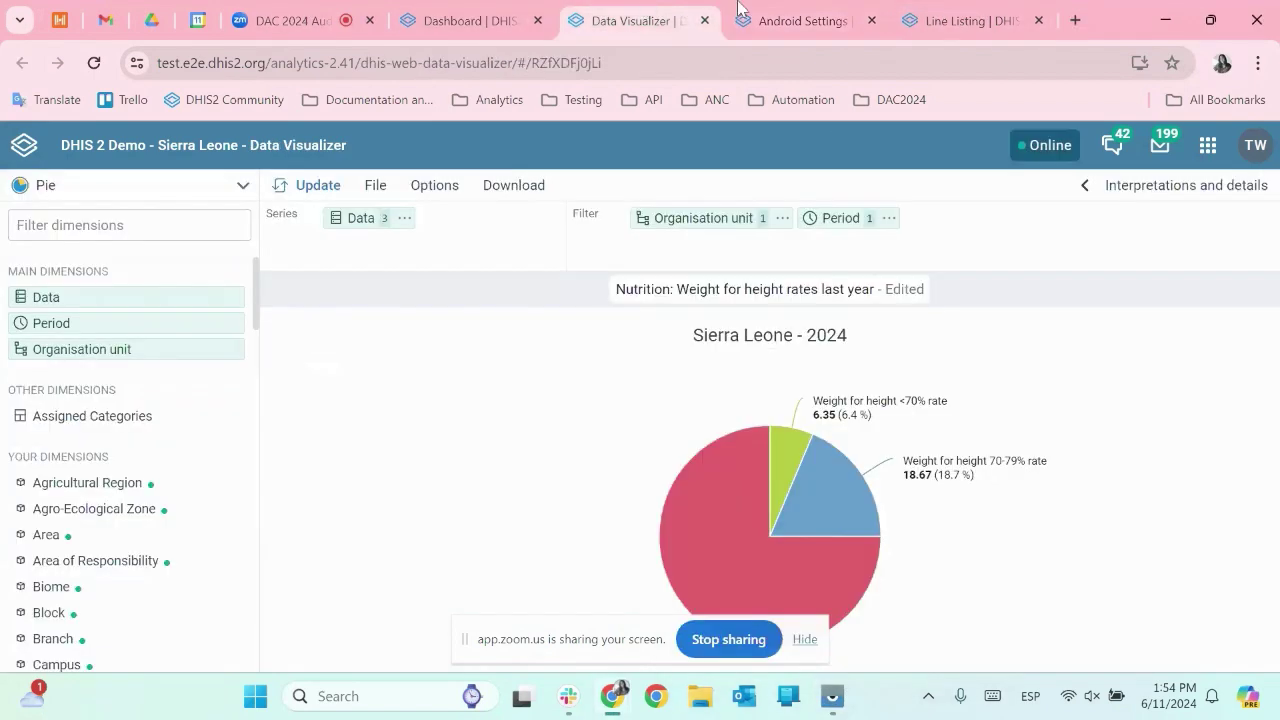
pyautogui.click(965, 20)
pyautogui.click(826, 8)
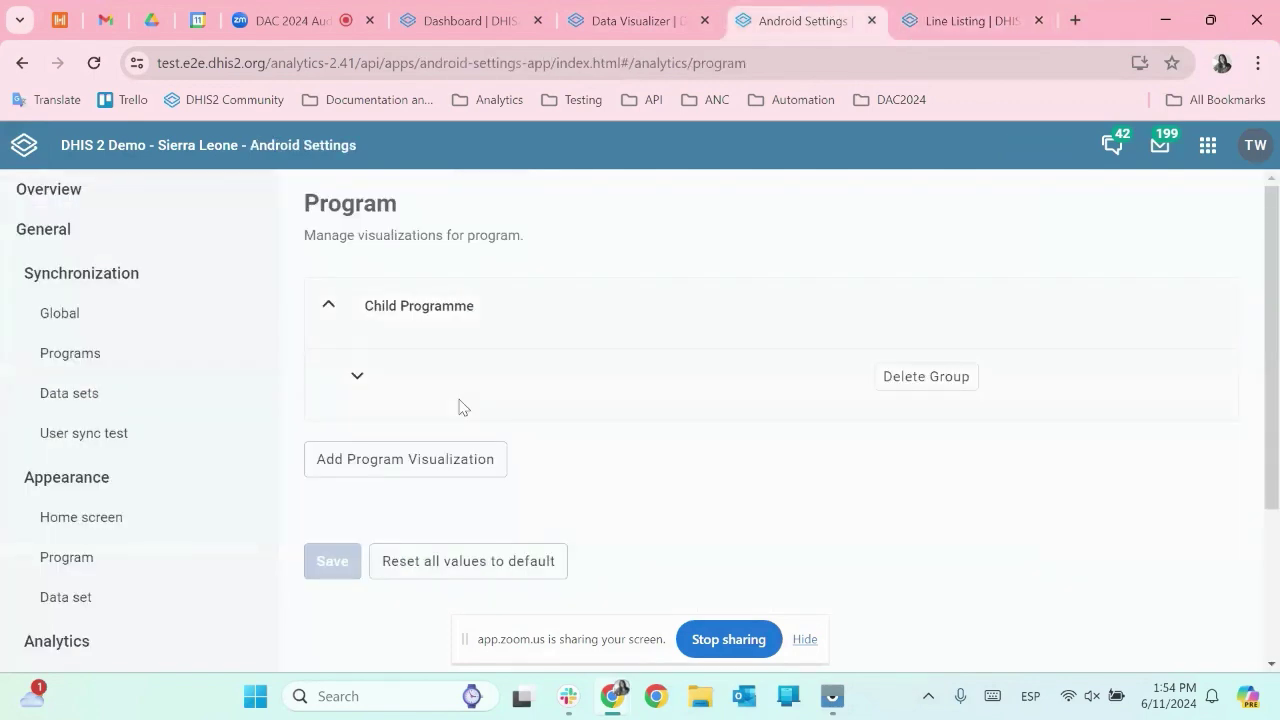
# Step: Expand the Child Programme's visualization group and open the Child weight visualization to examine its configuration
pyautogui.click(357, 375)
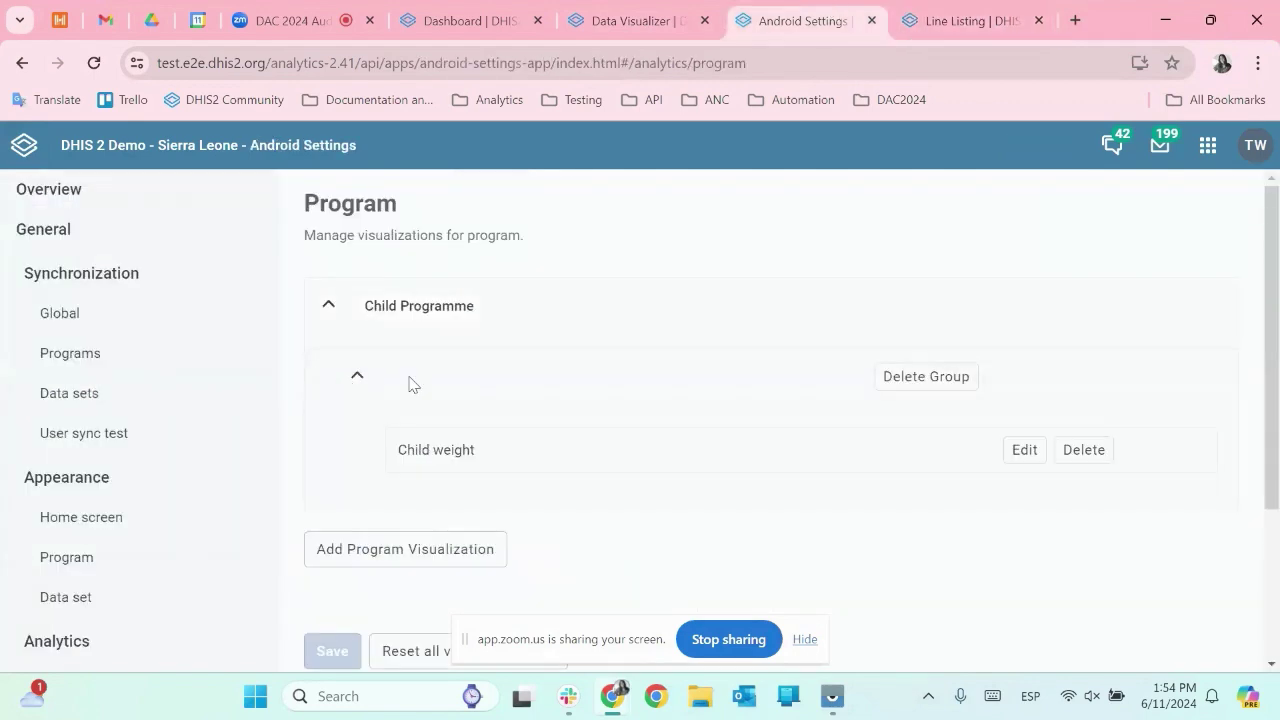
pyautogui.click(1024, 450)
pyautogui.scroll(-2, 734, 431)
pyautogui.scroll(2, 736, 431)
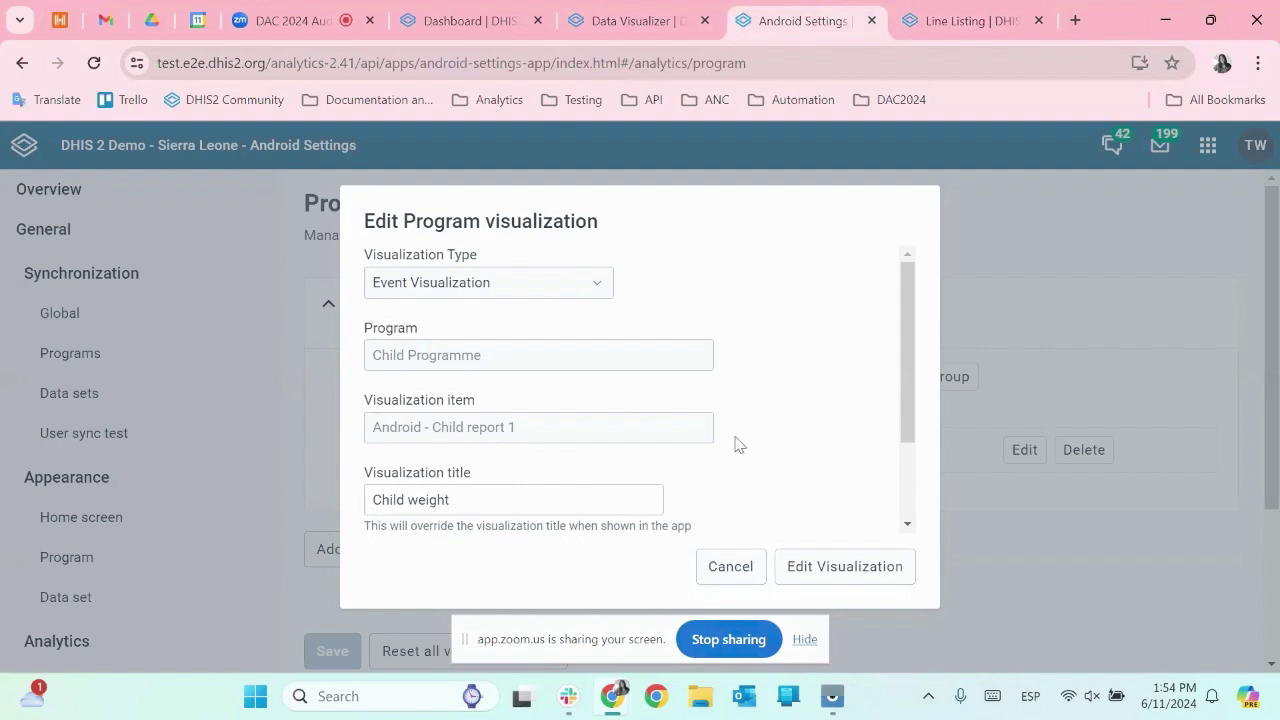
# Step: Switch to the mirrored Pixel 2 phone, examine the Child weight table in the Child Programme's analytics, and minimize the phone window
pyautogui.scroll(-1, 736, 444)
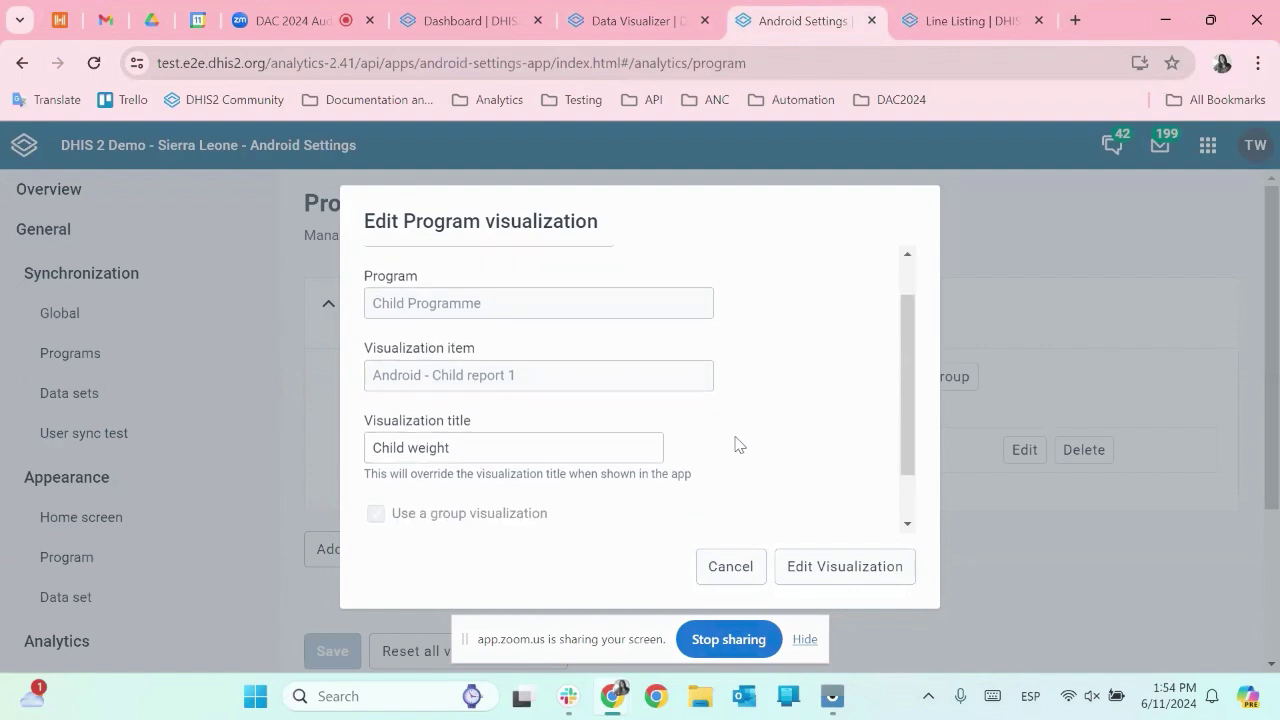
pyautogui.moveTo(835, 698)
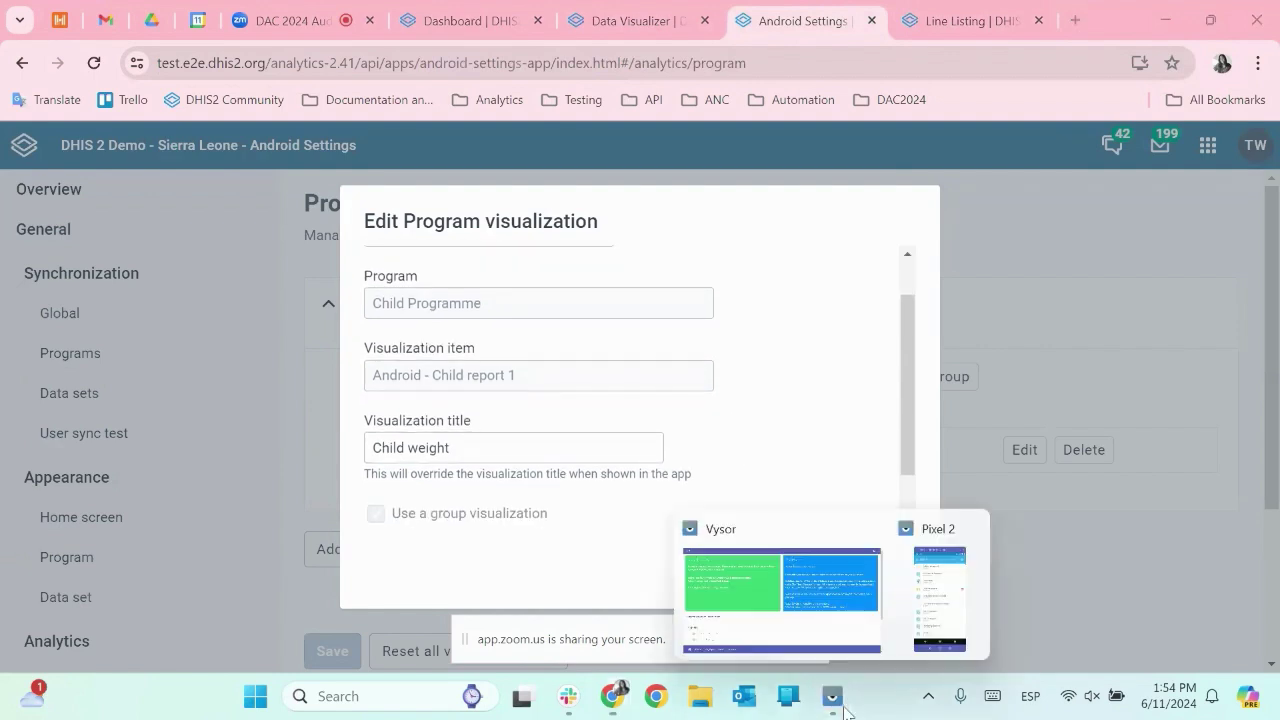
pyautogui.click(947, 598)
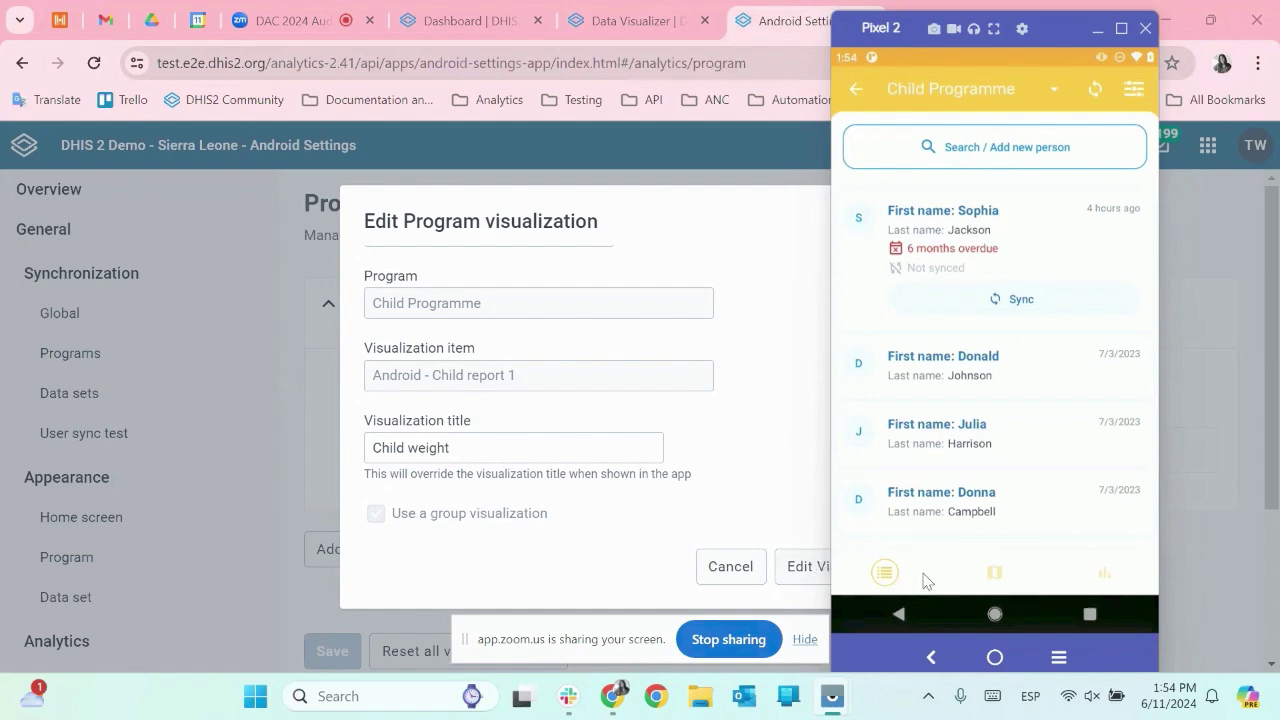
pyautogui.click(1101, 576)
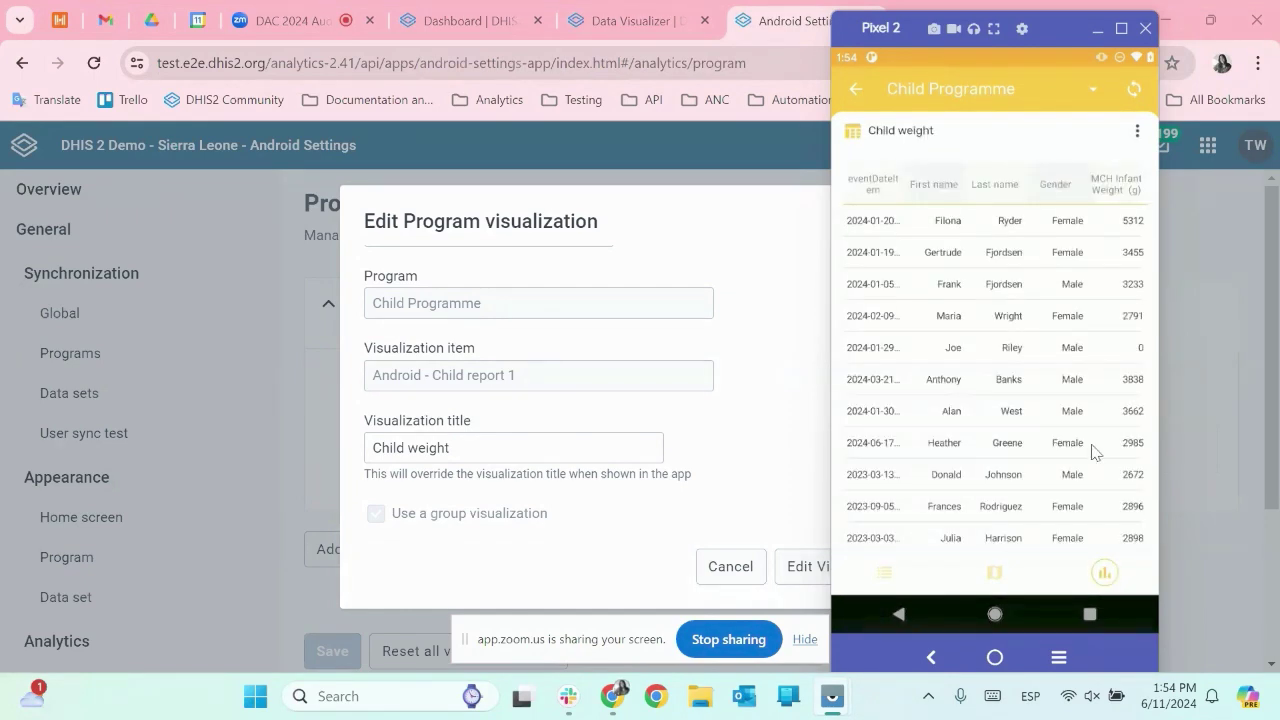
pyautogui.scroll(-2, 1086, 353)
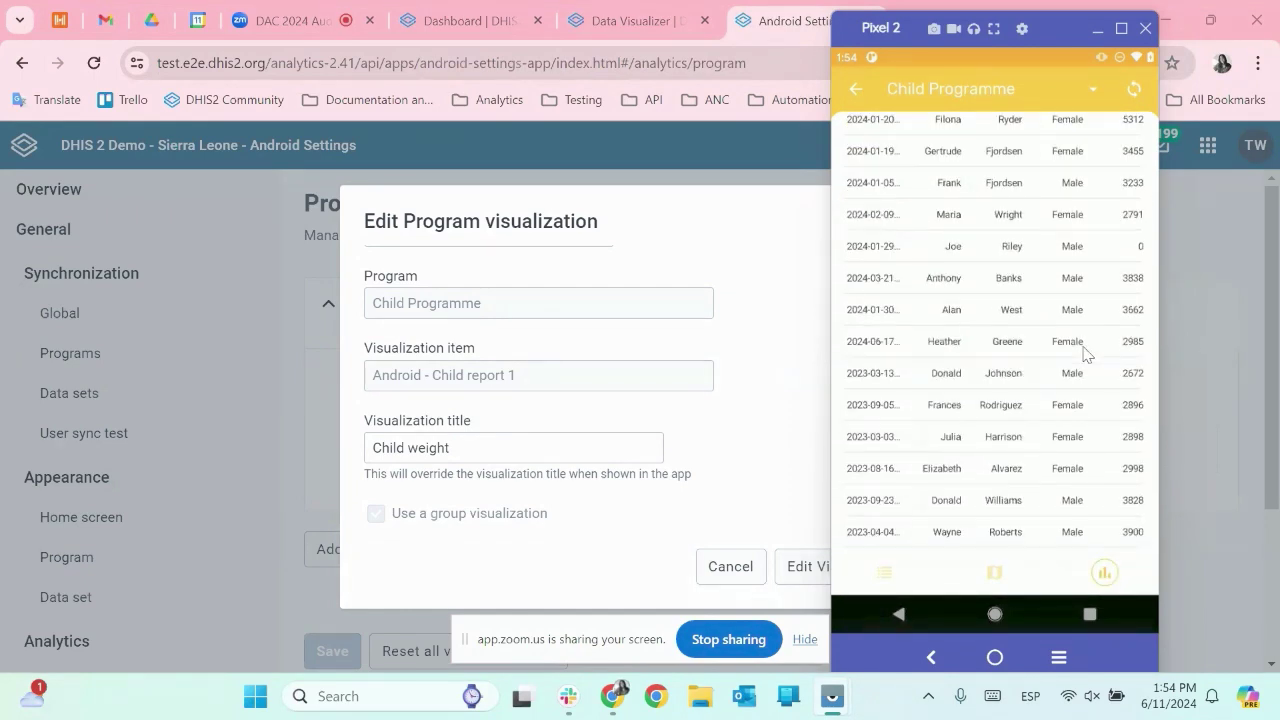
pyautogui.scroll(2, 1086, 353)
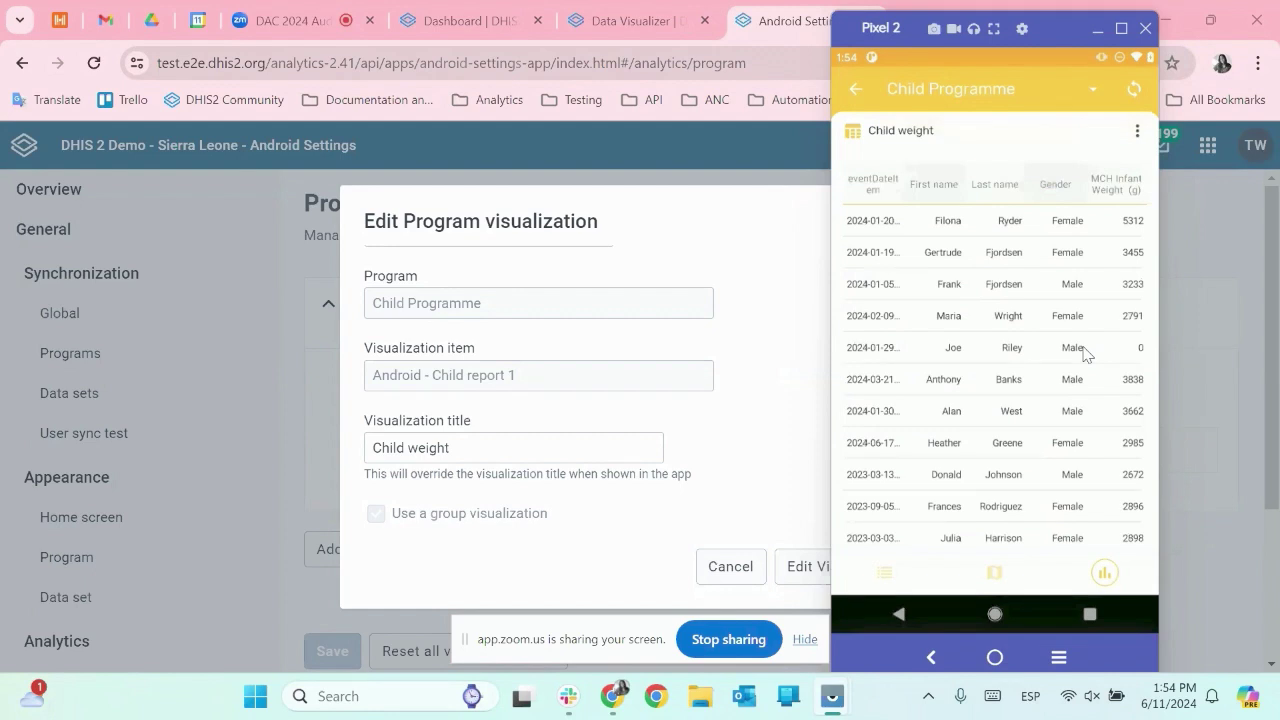
pyautogui.hscroll(1, 1086, 353)
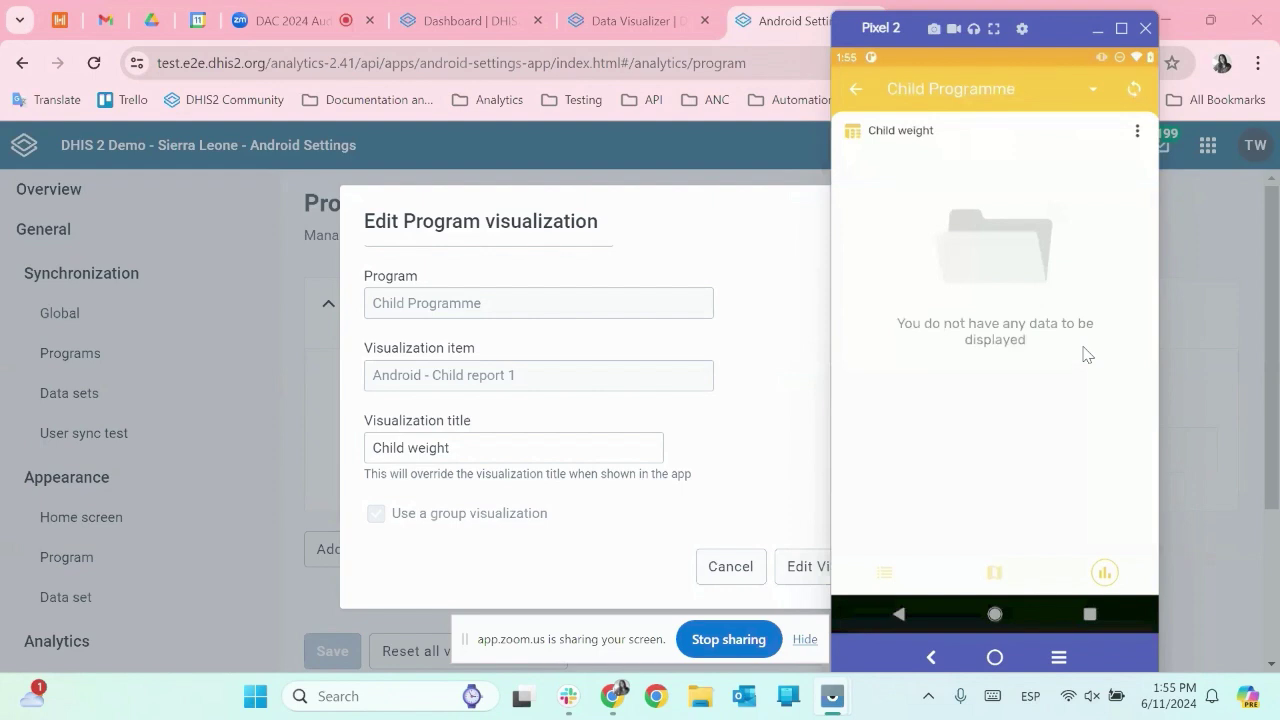
pyautogui.press('Escape')
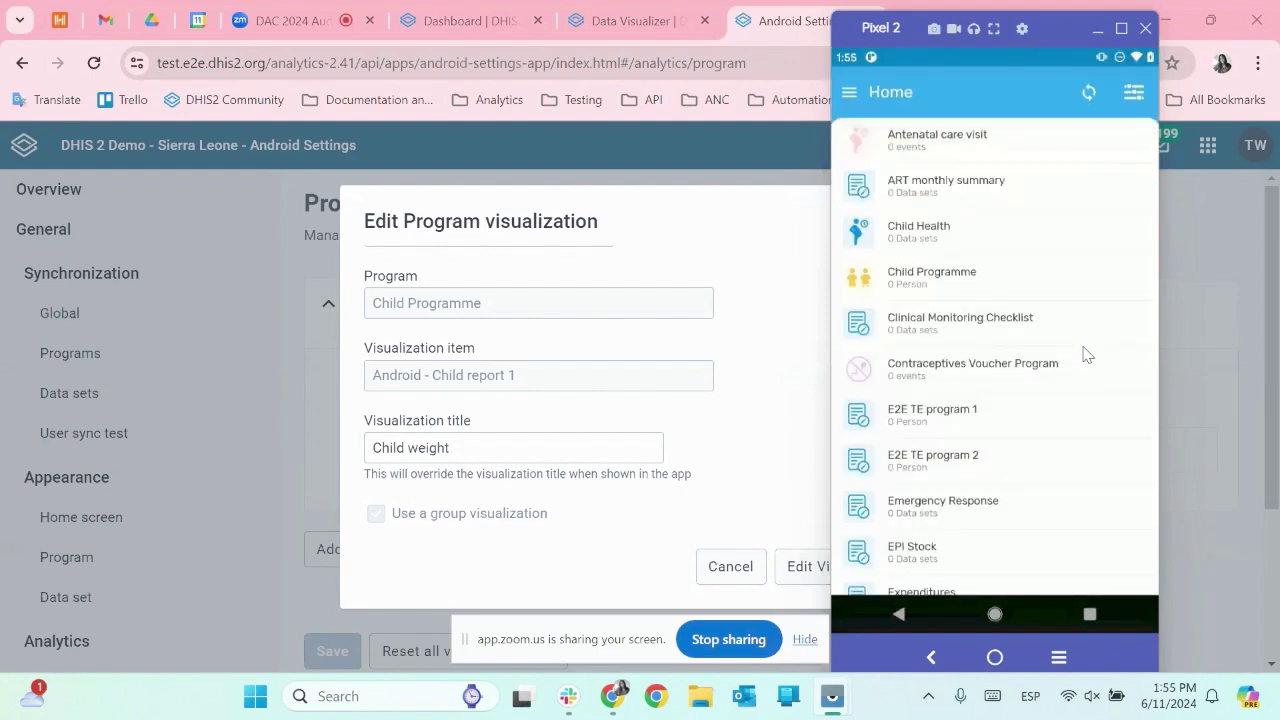
pyautogui.click(1097, 28)
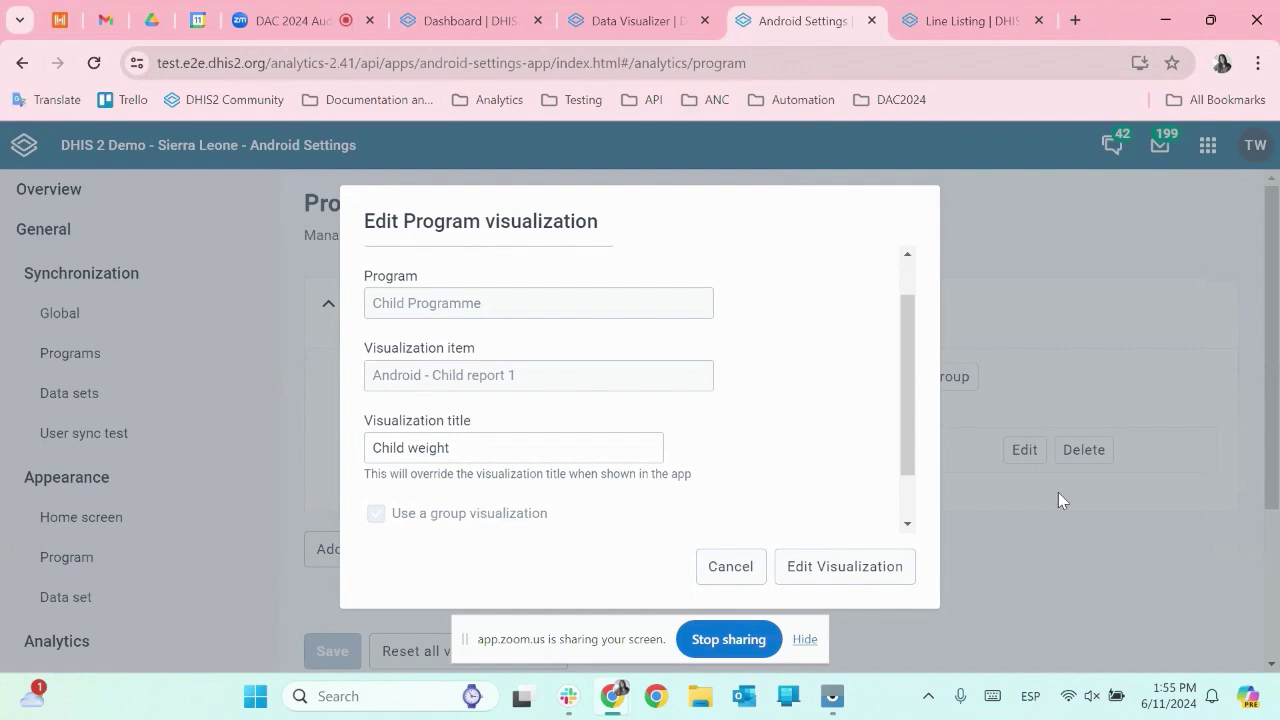
# Step: Cancel editing the Child weight visualization and look over the program visualizations page
pyautogui.click(731, 567)
pyautogui.scroll(-2, 880, 504)
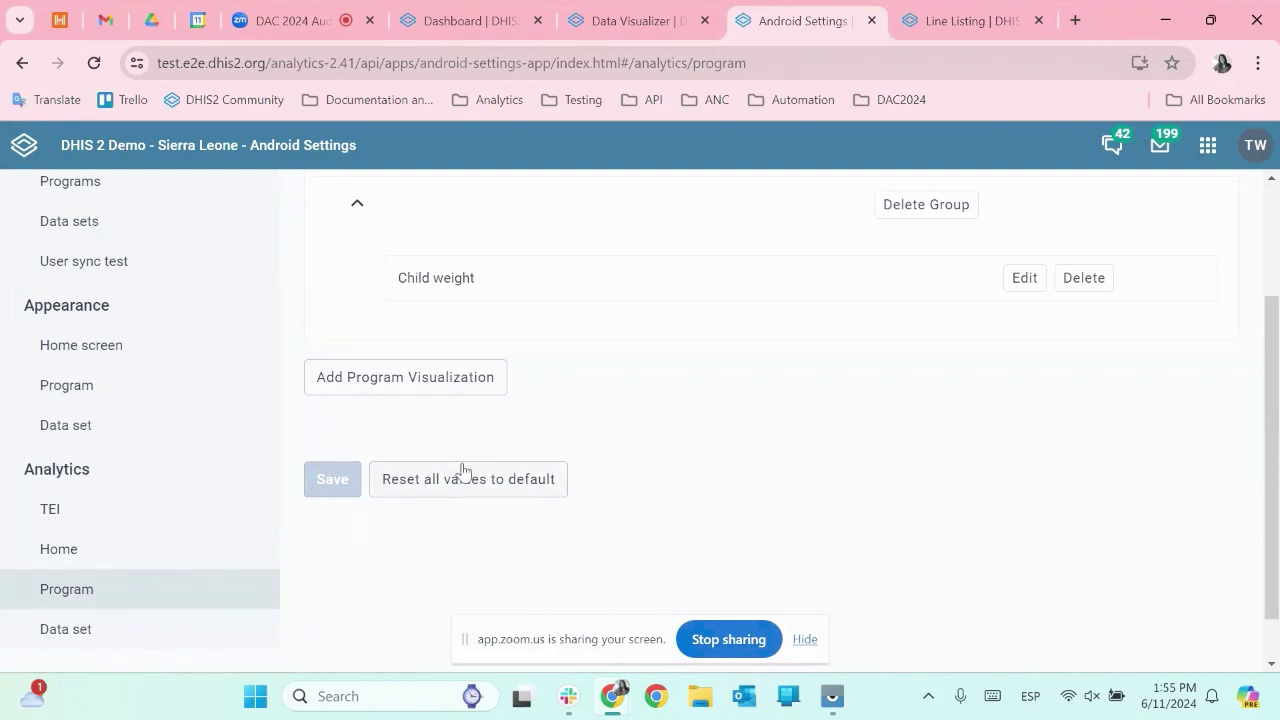
pyautogui.scroll(1, 462, 470)
pyautogui.scroll(1, 462, 470)
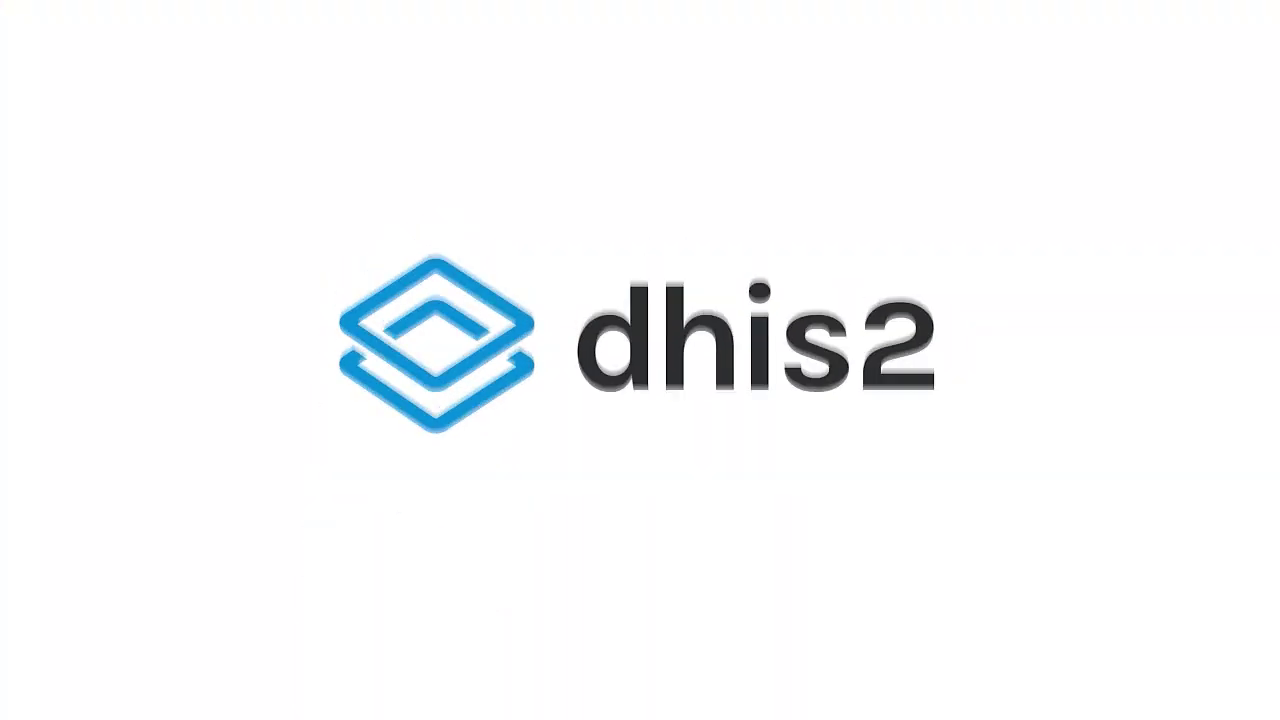